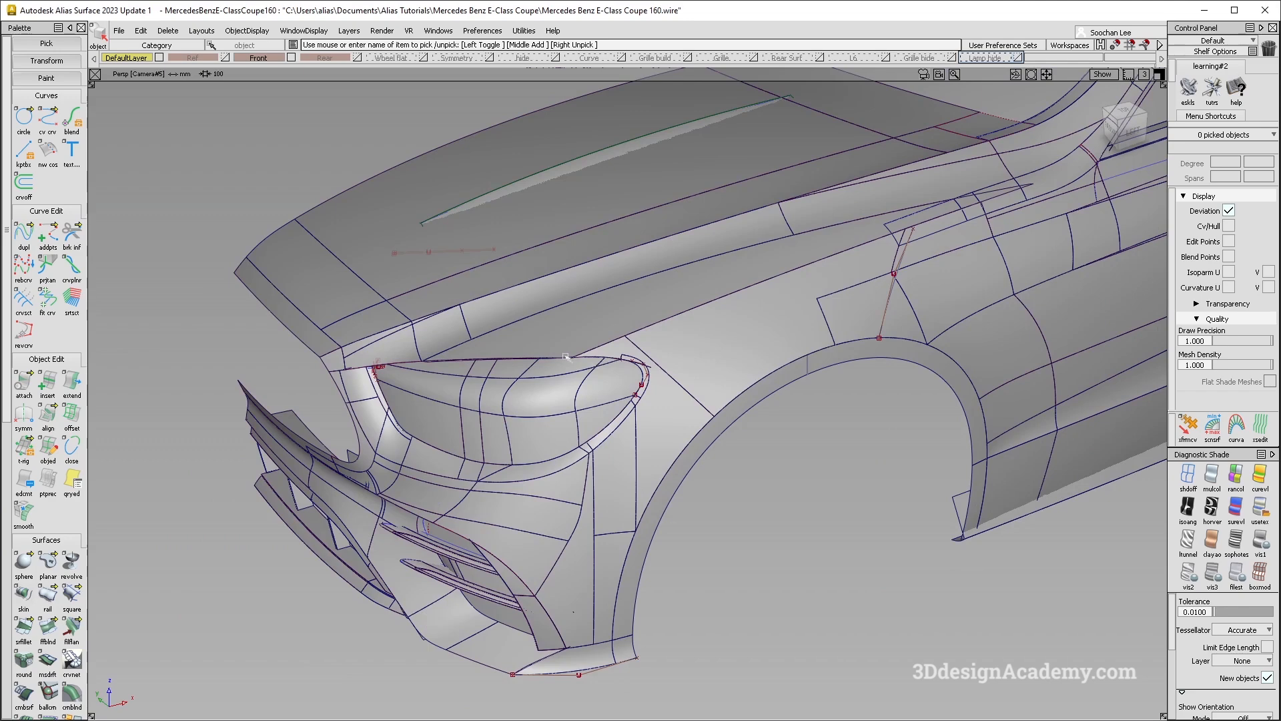
# - Examine the existing fillet strip and surface edges above the front wheel arch
pyautogui.keyDown('alt'); pyautogui.keyDown('shift'); pyautogui.moveTo(613, 358); pyautogui.dragTo(539, 399, button='middle'); pyautogui.keyUp('shift'); pyautogui.keyUp('alt')
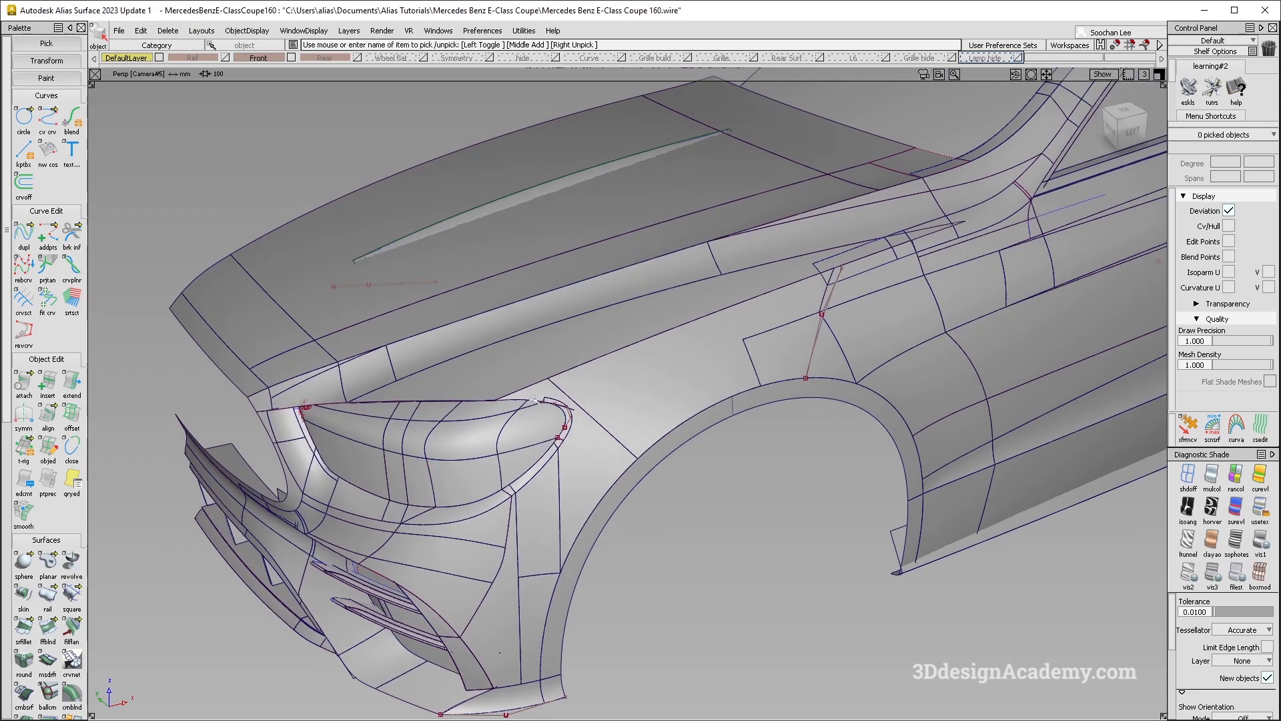
pyautogui.keyDown('alt'); pyautogui.keyDown('shift'); pyautogui.moveTo(662, 326); pyautogui.dragTo(808, 321); pyautogui.keyUp('shift'); pyautogui.keyUp('alt')
pyautogui.keyDown('alt'); pyautogui.keyDown('shift'); pyautogui.moveTo(808, 321); pyautogui.dragTo(694, 370, button='middle'); pyautogui.keyUp('shift'); pyautogui.keyUp('alt')
pyautogui.keyDown('alt'); pyautogui.keyDown('shift'); pyautogui.moveTo(714, 305); pyautogui.dragTo(760, 301, button='right'); pyautogui.keyUp('shift'); pyautogui.keyUp('alt')
pyautogui.keyDown('alt'); pyautogui.keyDown('shift'); pyautogui.moveTo(761, 300); pyautogui.dragTo(654, 275); pyautogui.keyUp('shift'); pyautogui.keyUp('alt')
pyautogui.keyDown('ctrl'); pyautogui.keyDown('shift'); pyautogui.moveTo(811, 265); pyautogui.dragTo(740, 367); pyautogui.keyUp('shift'); pyautogui.keyUp('ctrl')
pyautogui.click(768, 324)
pyautogui.click(767, 309)
pyautogui.keyDown('alt'); pyautogui.keyDown('shift'); pyautogui.moveTo(741, 367); pyautogui.dragTo(814, 364, button='right'); pyautogui.keyUp('shift'); pyautogui.keyUp('alt')
pyautogui.keyDown('alt'); pyautogui.keyDown('shift'); pyautogui.moveTo(778, 403); pyautogui.dragTo(603, 369); pyautogui.keyUp('shift'); pyautogui.keyUp('alt')
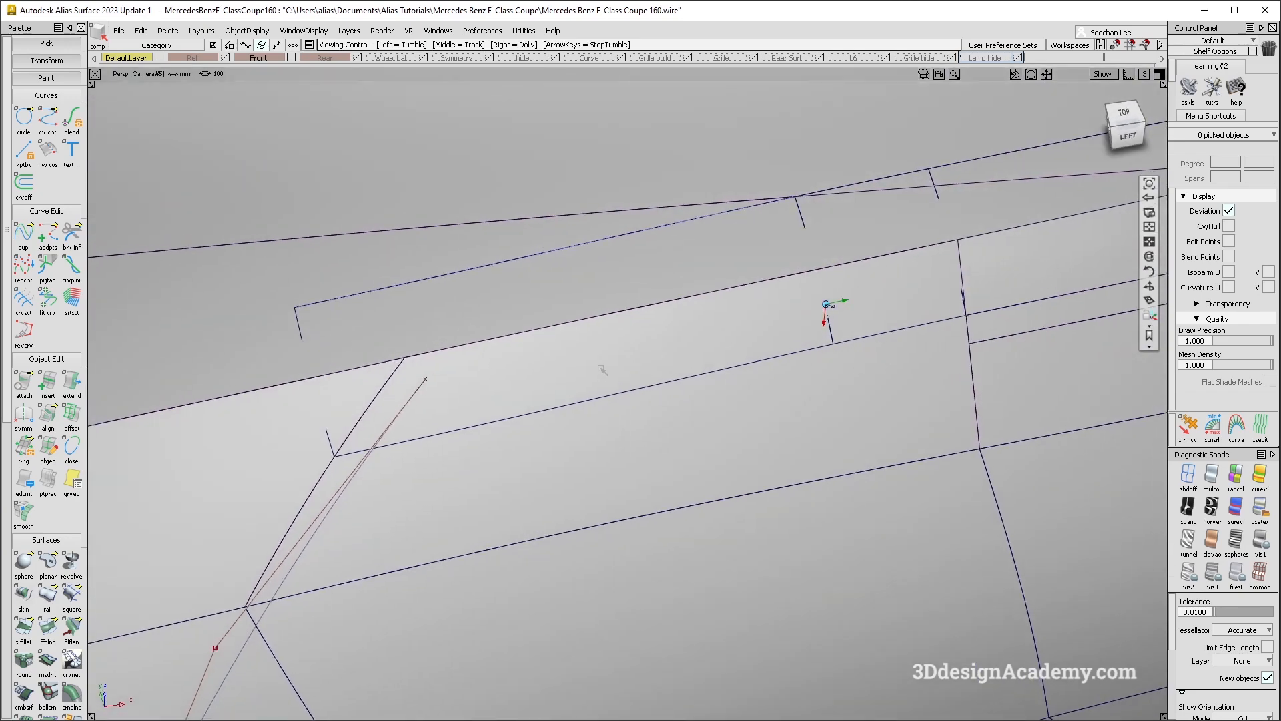
# - Project the fillet's lower edges onto the adjoining fender surface as curves on surface, using the view vector
pyautogui.keyDown('alt'); pyautogui.keyDown('shift'); pyautogui.moveTo(604, 369); pyautogui.dragTo(606, 437, button='right'); pyautogui.keyUp('shift'); pyautogui.keyUp('alt')
pyautogui.moveTo(514, 466)
pyautogui.keyDown('alt'); pyautogui.keyDown('shift'); pyautogui.mouseDown()
pyautogui.moveTo(666, 443)
pyautogui.moveTo(553, 544)
pyautogui.mouseUp(); pyautogui.keyUp('shift'); pyautogui.keyUp('alt')
pyautogui.scroll(-4, 23, 563)
pyautogui.doubleClick(23, 547)
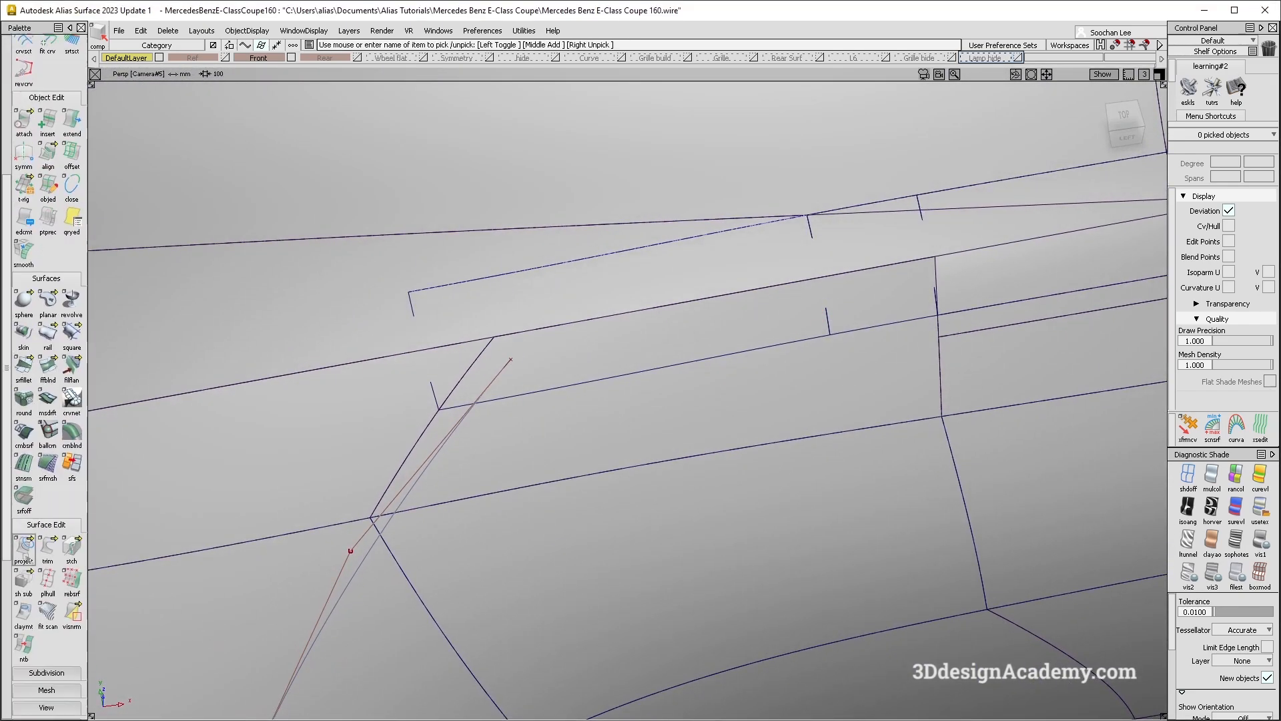
pyautogui.click(585, 417)
pyautogui.click(721, 355)
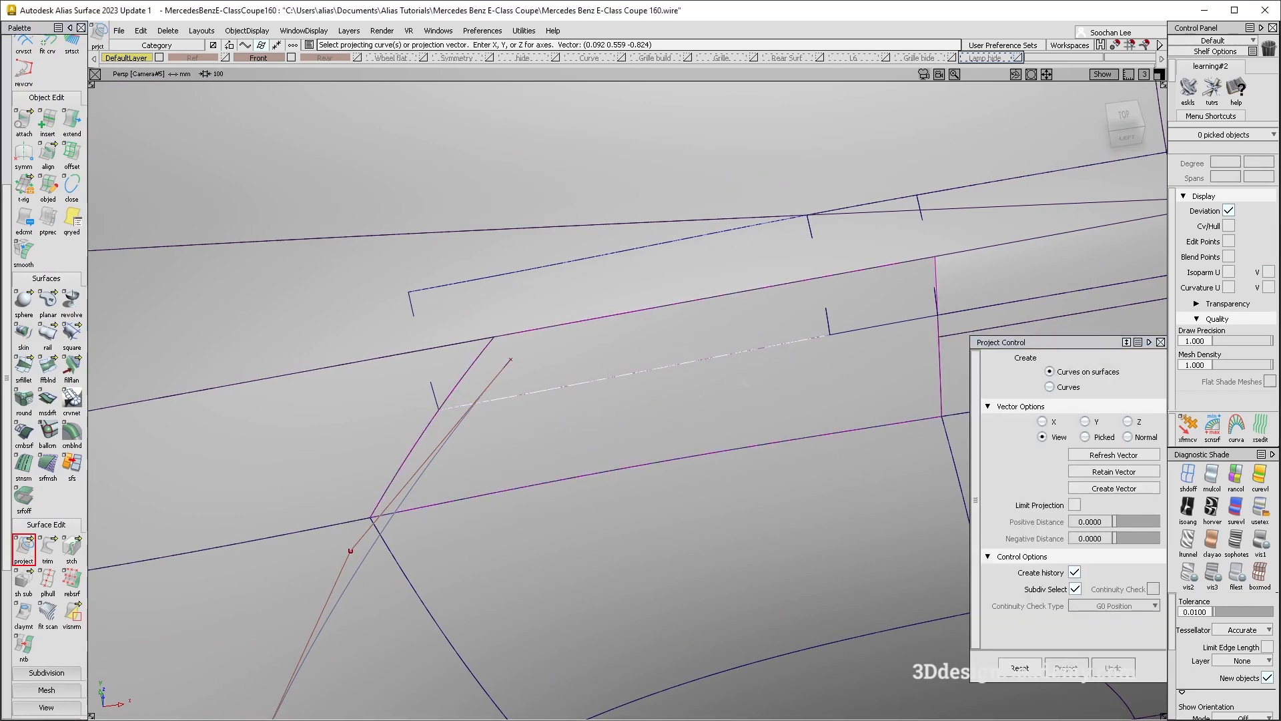
pyautogui.press('space')
pyautogui.keyDown('alt'); pyautogui.keyDown('shift'); pyautogui.moveTo(810, 371); pyautogui.dragTo(644, 395, button='middle'); pyautogui.keyUp('shift'); pyautogui.keyUp('alt')
pyautogui.keyDown('alt'); pyautogui.keyDown('shift'); pyautogui.moveTo(644, 395); pyautogui.dragTo(709, 388); pyautogui.keyUp('shift'); pyautogui.keyUp('alt')
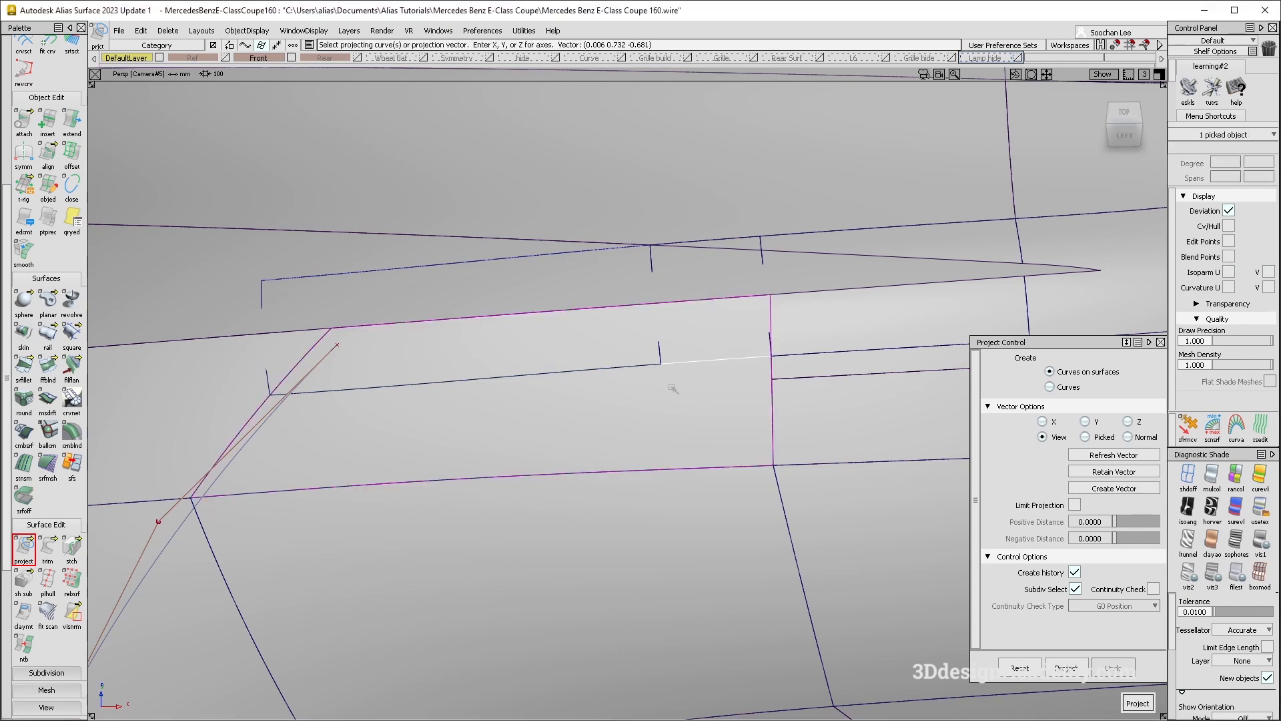
# - Trim the fender surface along the projected fillet edges, keeping the region below them
pyautogui.keyDown('alt'); pyautogui.keyDown('shift'); pyautogui.moveTo(670, 382); pyautogui.dragTo(527, 427); pyautogui.keyUp('shift'); pyautogui.keyUp('alt')
pyautogui.click(47, 547)
pyautogui.click(526, 442)
pyautogui.click(526, 442)
pyautogui.press('space')
# - Inspect the construction metadata of the existing fillet surface above the wheel arch
pyautogui.keyDown('alt'); pyautogui.keyDown('shift'); pyautogui.moveTo(470, 411); pyautogui.dragTo(520, 423, button='middle'); pyautogui.keyUp('shift'); pyautogui.keyUp('alt')
pyautogui.keyDown('ctrl'); pyautogui.keyDown('shift'); pyautogui.moveTo(520, 423); pyautogui.dragTo(574, 394); pyautogui.keyUp('shift'); pyautogui.keyUp('ctrl')
pyautogui.click(622, 367)
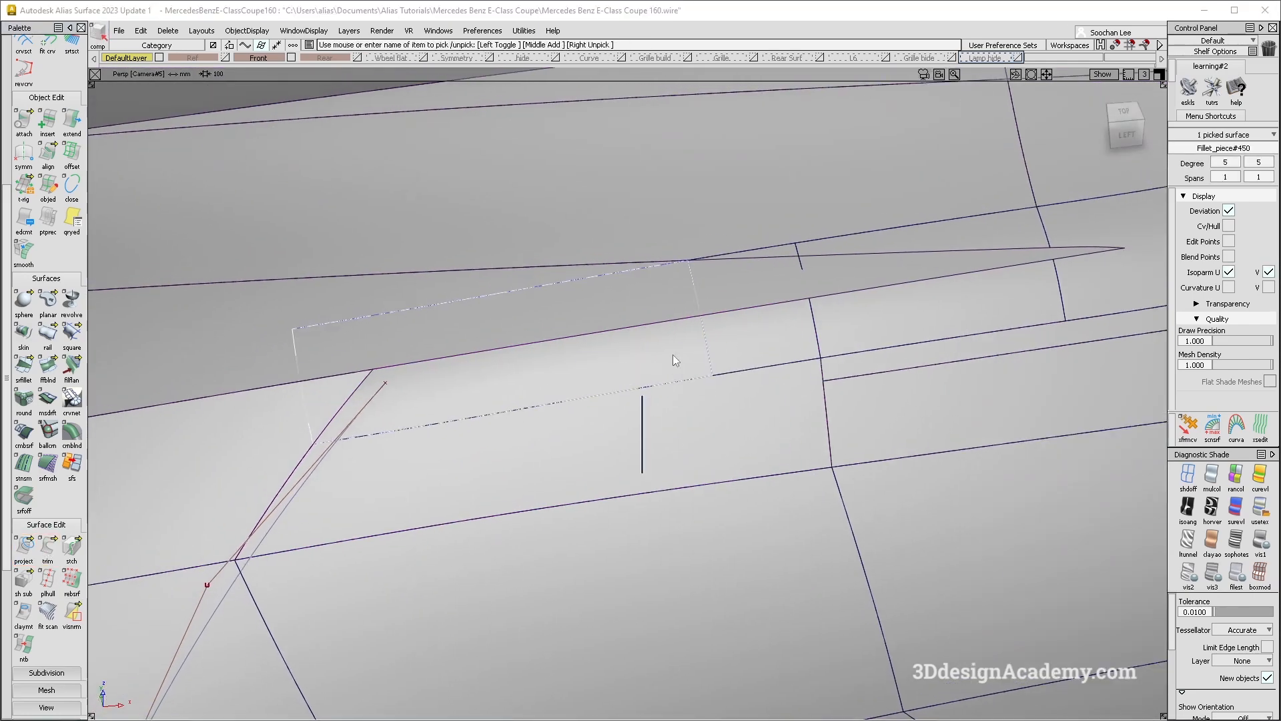
pyautogui.hotkey('ctrl', 'i')
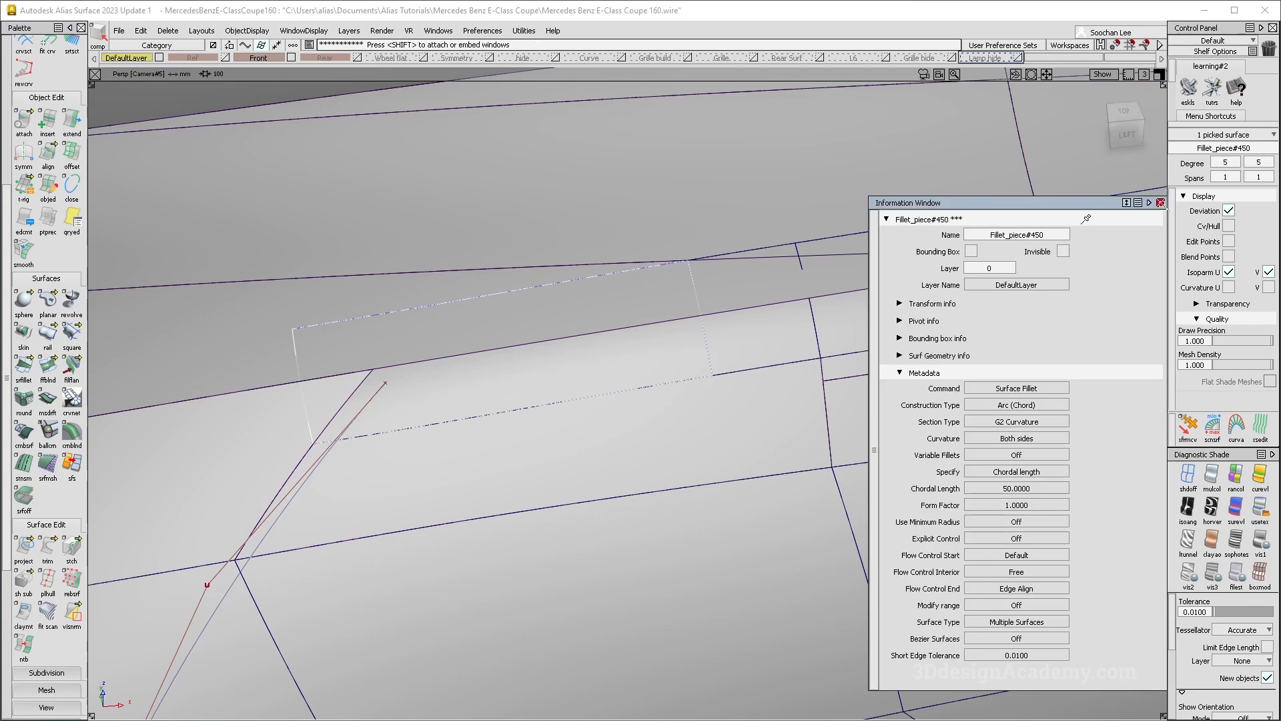
pyautogui.click(1160, 203)
# - Set up a Surface Fillet with Arc (Chord) construction, G2 Curvature section, curvature on both sides and a chordal length of 50
pyautogui.keyDown('alt'); pyautogui.keyDown('shift'); pyautogui.moveTo(523, 392); pyautogui.dragTo(121, 473, button='right'); pyautogui.keyUp('shift'); pyautogui.keyUp('alt')
pyautogui.keyDown('alt'); pyautogui.keyDown('shift'); pyautogui.moveTo(120, 473); pyautogui.dragTo(443, 417, button='middle'); pyautogui.keyUp('shift'); pyautogui.keyUp('alt')
pyautogui.moveTo(393, 427)
pyautogui.keyDown('ctrl'); pyautogui.keyDown('shift'); pyautogui.mouseDown()
pyautogui.moveTo(272, 389)
pyautogui.moveTo(392, 450)
pyautogui.mouseUp(); pyautogui.keyUp('shift'); pyautogui.keyUp('ctrl')
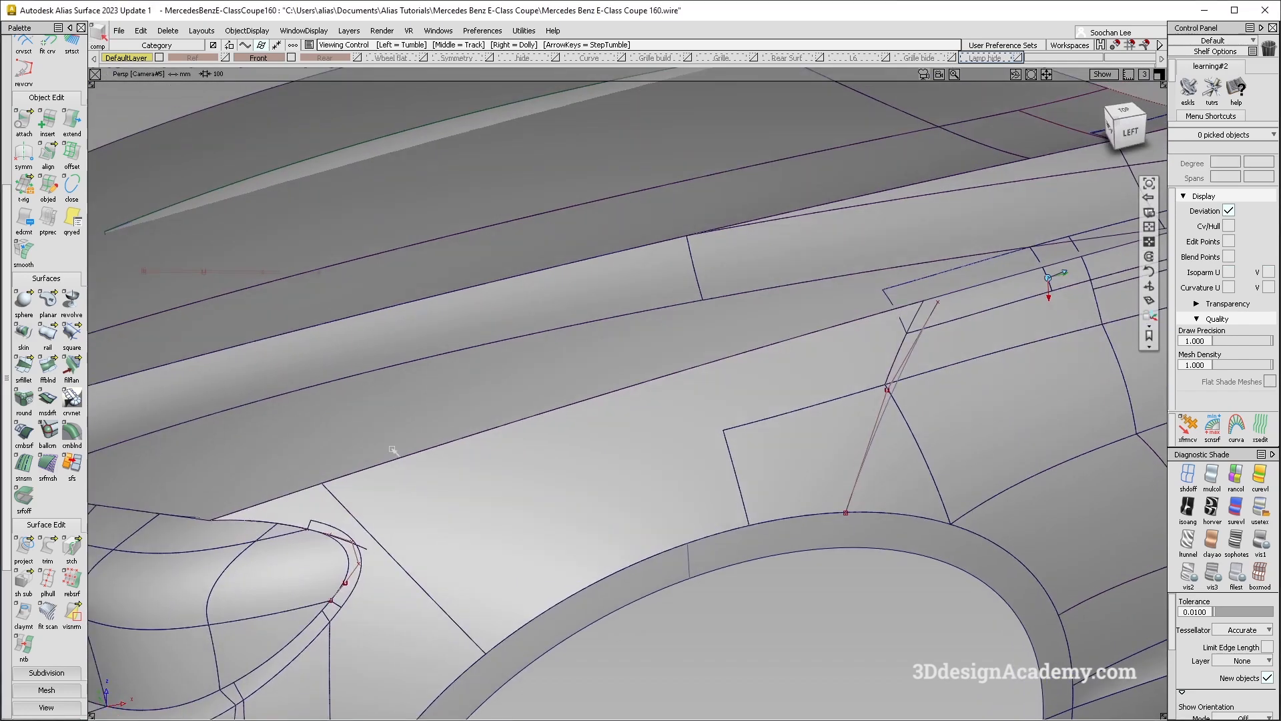
pyautogui.keyDown('alt'); pyautogui.keyDown('shift'); pyautogui.moveTo(381, 529); pyautogui.dragTo(427, 455, button='middle'); pyautogui.keyUp('shift'); pyautogui.keyUp('alt')
pyautogui.keyDown('ctrl'); pyautogui.keyDown('shift'); pyautogui.moveTo(311, 575); pyautogui.dragTo(317, 441); pyautogui.keyUp('shift'); pyautogui.keyUp('ctrl')
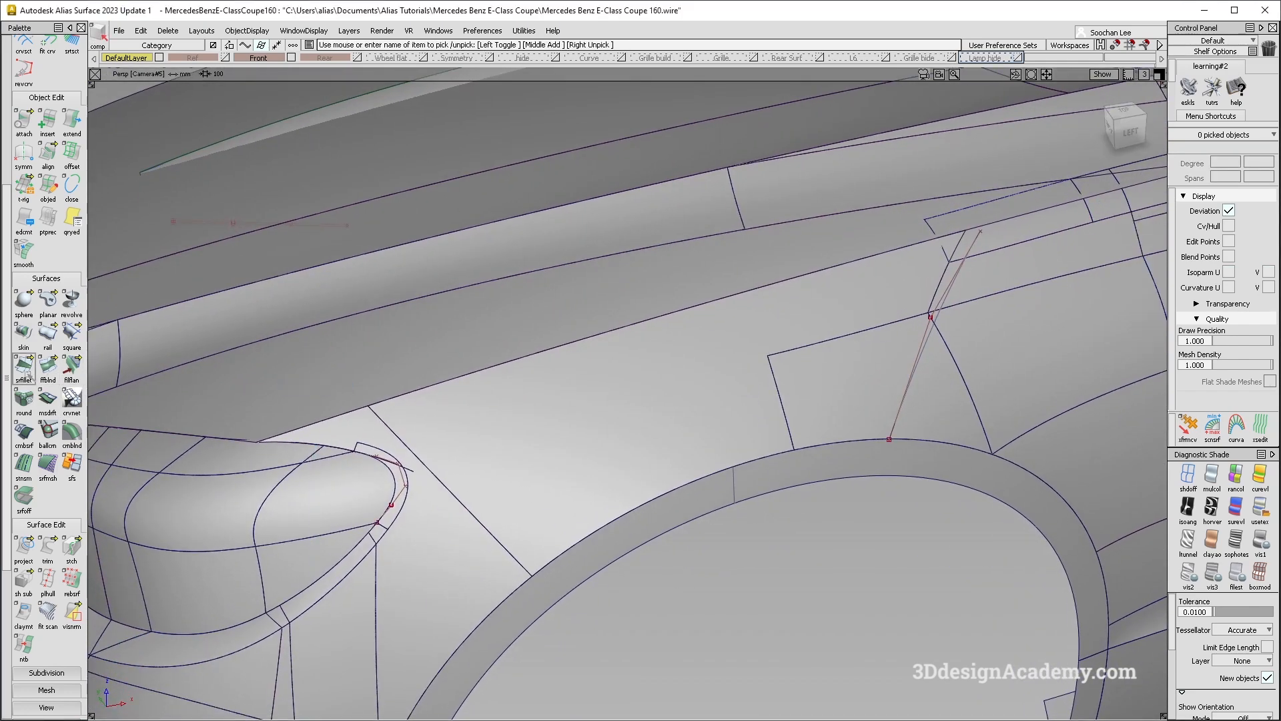
pyautogui.doubleClick(27, 374)
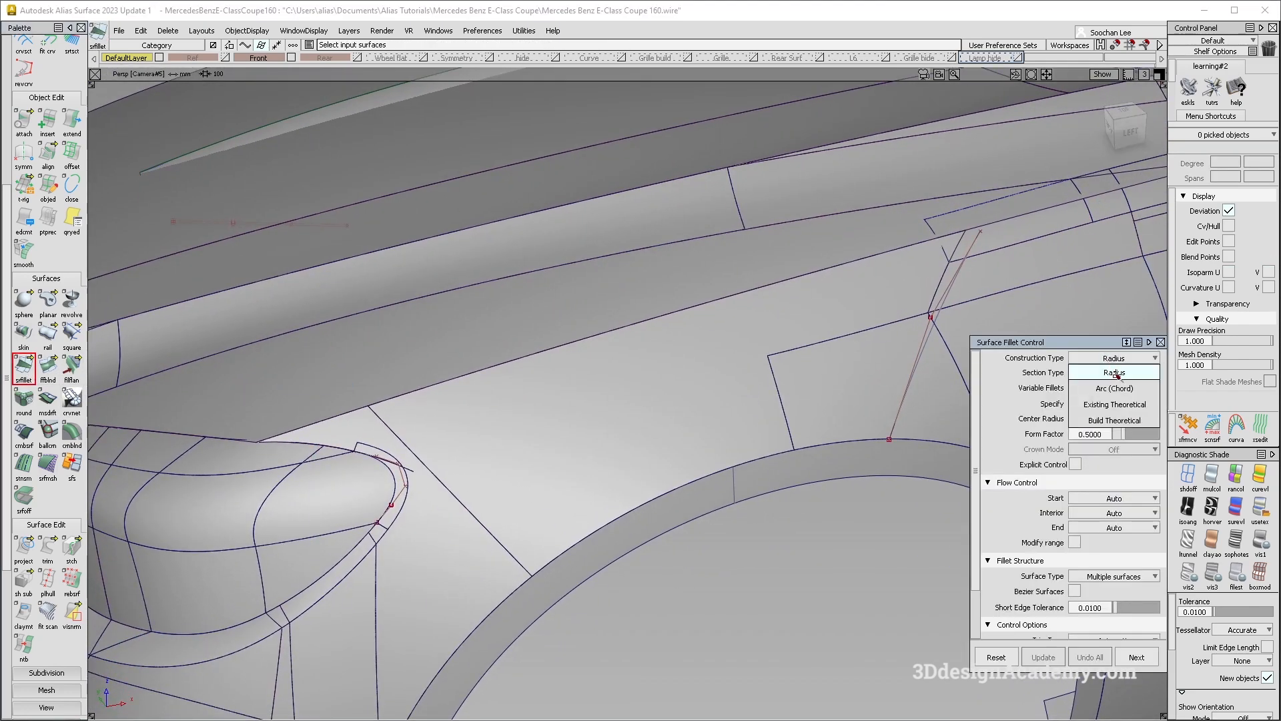
pyautogui.click(1120, 386)
pyautogui.click(1122, 373)
pyautogui.click(1128, 435)
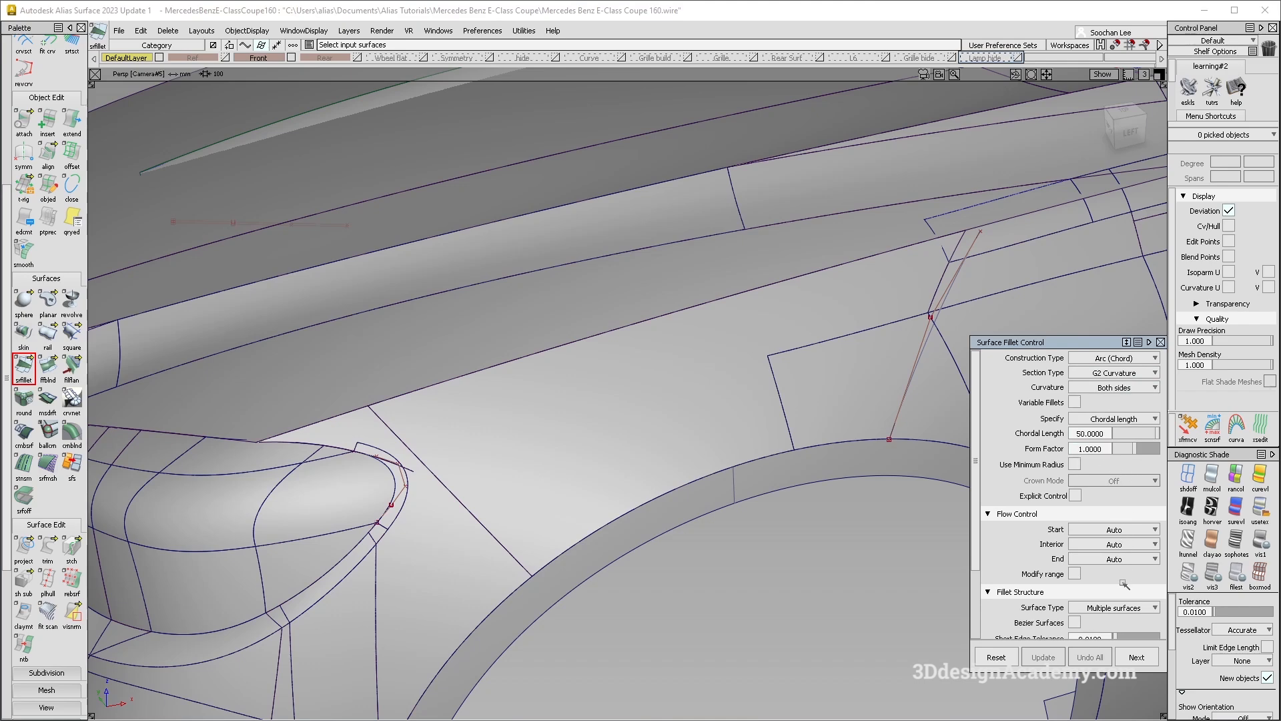
# - Try to build the fillet between the upper fender surface and the front fender surface along the crease
pyautogui.keyDown('alt'); pyautogui.keyDown('shift'); pyautogui.moveTo(725, 337); pyautogui.dragTo(761, 287, button='middle'); pyautogui.keyUp('shift'); pyautogui.keyUp('alt')
pyautogui.click(487, 367)
pyautogui.keyDown('alt'); pyautogui.keyDown('shift'); pyautogui.moveTo(494, 366); pyautogui.dragTo(679, 389); pyautogui.keyUp('shift'); pyautogui.keyUp('alt')
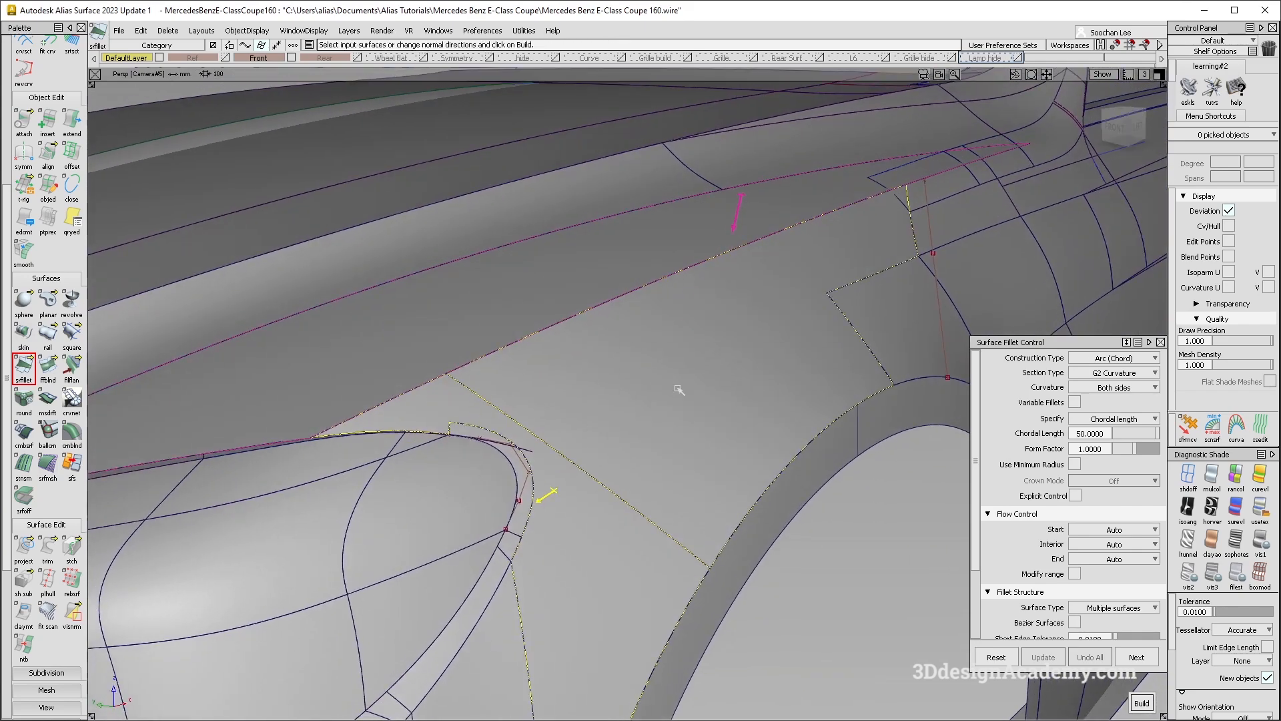
pyautogui.click(557, 391)
pyautogui.keyDown('alt'); pyautogui.keyDown('shift'); pyautogui.moveTo(560, 393); pyautogui.dragTo(527, 335); pyautogui.keyUp('shift'); pyautogui.keyUp('alt')
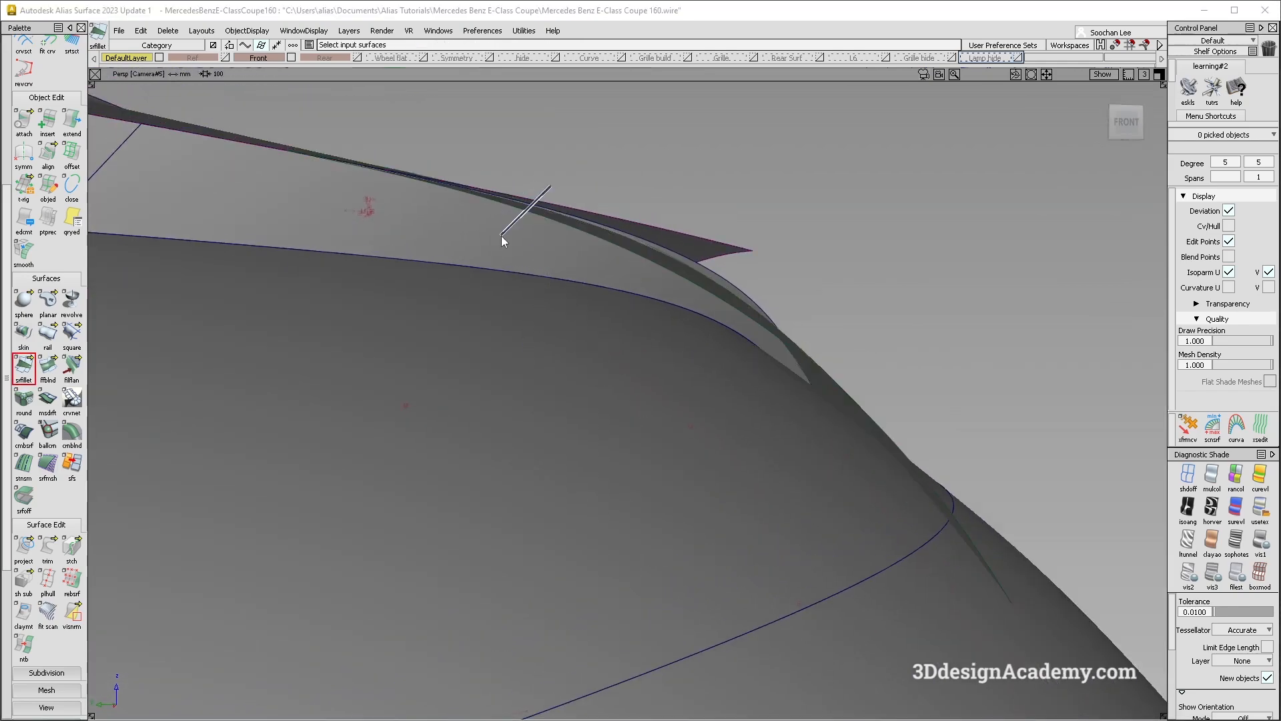
# - Examine the fillet's front-end segments and edges where they run over the headlamp corner
pyautogui.keyDown('alt'); pyautogui.keyDown('shift'); pyautogui.moveTo(501, 234); pyautogui.dragTo(711, 419); pyautogui.keyUp('shift'); pyautogui.keyUp('alt')
pyautogui.keyDown('alt'); pyautogui.keyDown('shift'); pyautogui.moveTo(776, 457); pyautogui.dragTo(479, 499); pyautogui.keyUp('shift'); pyautogui.keyUp('alt')
pyautogui.keyDown('alt'); pyautogui.keyDown('shift'); pyautogui.moveTo(581, 452); pyautogui.dragTo(675, 423, button='right'); pyautogui.keyUp('shift'); pyautogui.keyUp('alt')
pyautogui.keyDown('alt'); pyautogui.keyDown('shift'); pyautogui.moveTo(675, 423); pyautogui.dragTo(473, 422); pyautogui.keyUp('shift'); pyautogui.keyUp('alt')
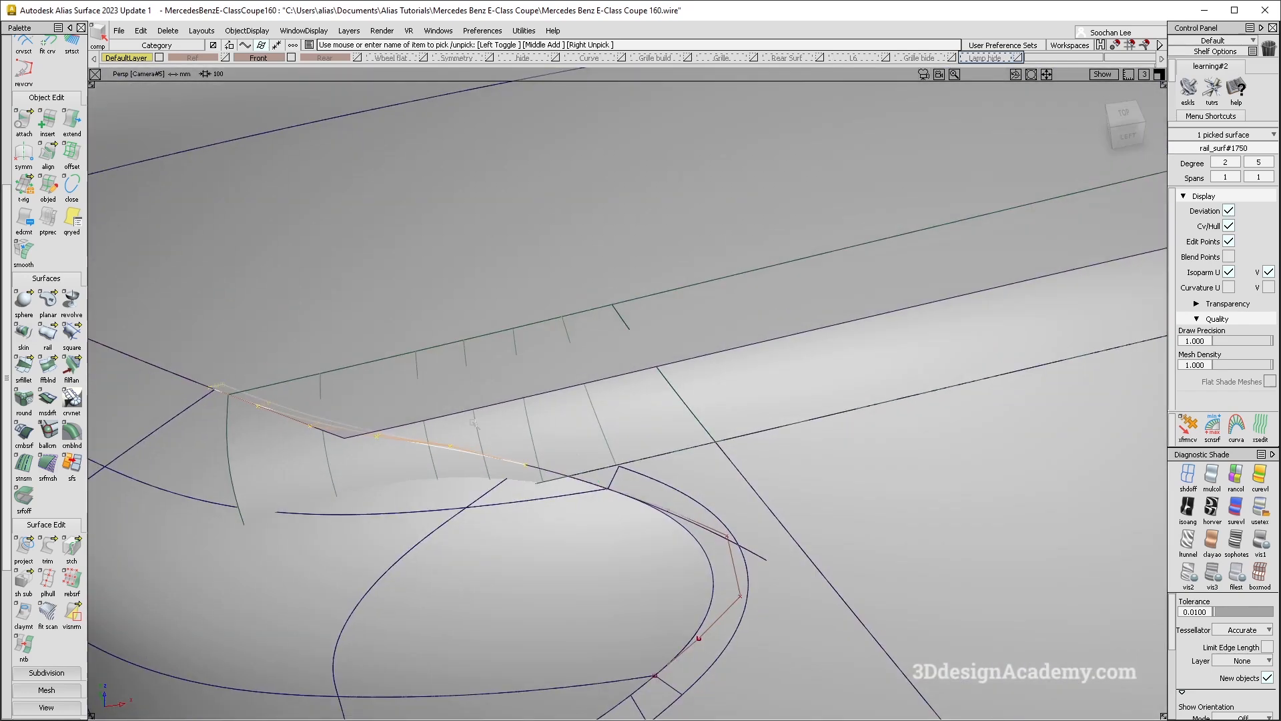
pyautogui.click(408, 420)
pyautogui.keyDown('alt'); pyautogui.keyDown('shift'); pyautogui.moveTo(586, 463); pyautogui.dragTo(592, 466, button='right'); pyautogui.keyUp('shift'); pyautogui.keyUp('alt')
pyautogui.click(687, 455)
pyautogui.keyDown('alt'); pyautogui.keyDown('shift'); pyautogui.moveTo(687, 454); pyautogui.dragTo(627, 453); pyautogui.keyUp('shift'); pyautogui.keyUp('alt')
pyautogui.keyDown('alt'); pyautogui.keyDown('shift'); pyautogui.moveTo(642, 431); pyautogui.dragTo(604, 434, button='right'); pyautogui.keyUp('shift'); pyautogui.keyUp('alt')
pyautogui.keyDown('alt'); pyautogui.keyDown('shift'); pyautogui.moveTo(627, 434); pyautogui.dragTo(658, 443); pyautogui.keyUp('shift'); pyautogui.keyUp('alt')
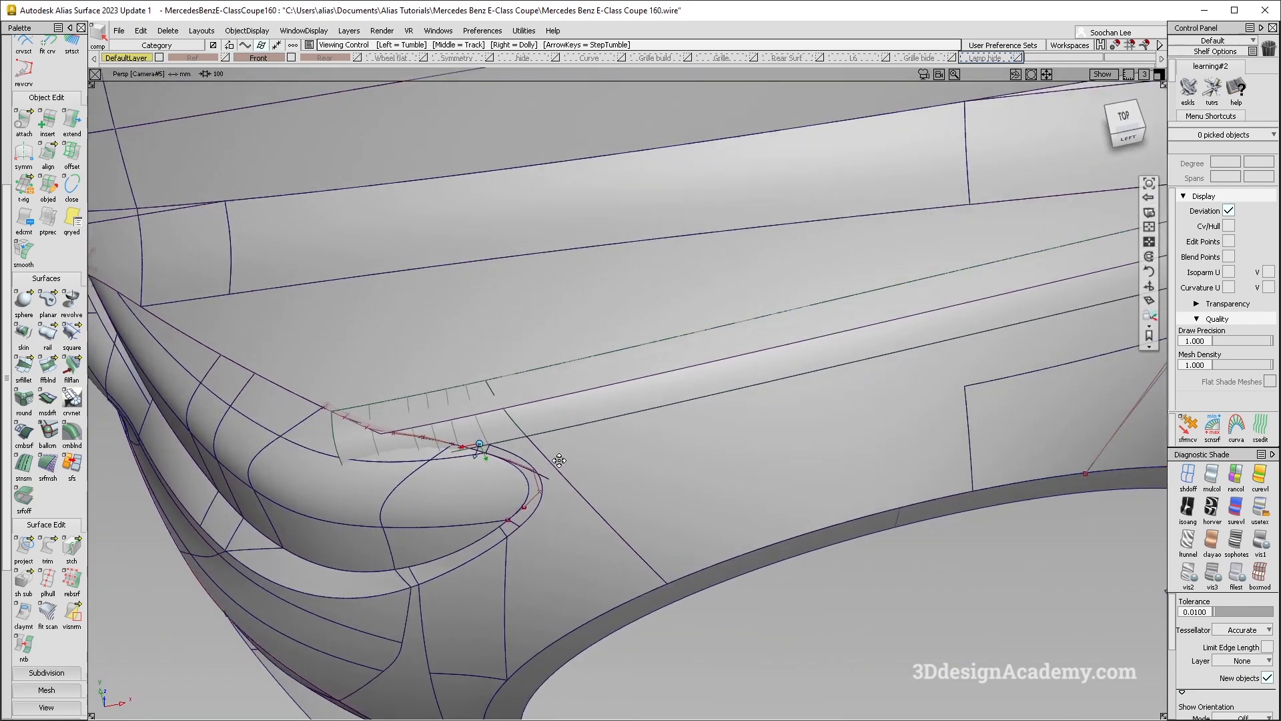
# - Check how the fillet flows along the fender crease from the headlamp to the existing rear fillet
pyautogui.keyDown('alt'); pyautogui.keyDown('shift'); pyautogui.moveTo(657, 443); pyautogui.dragTo(504, 466, button='middle'); pyautogui.keyUp('shift'); pyautogui.keyUp('alt')
pyautogui.keyDown('alt'); pyautogui.keyDown('shift'); pyautogui.moveTo(534, 446); pyautogui.dragTo(569, 457); pyautogui.keyUp('shift'); pyautogui.keyUp('alt')
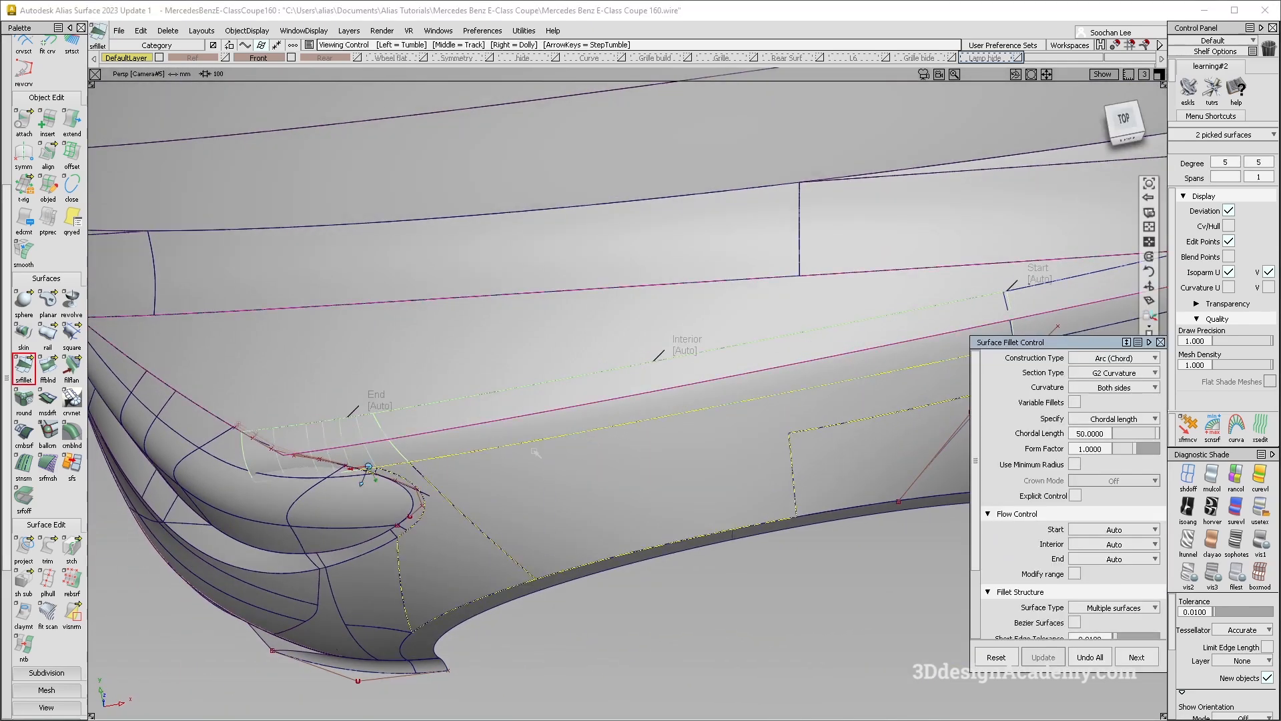
pyautogui.keyDown('alt'); pyautogui.keyDown('shift'); pyautogui.moveTo(467, 407); pyautogui.dragTo(431, 394); pyautogui.keyUp('shift'); pyautogui.keyUp('alt')
pyautogui.keyDown('alt'); pyautogui.keyDown('shift'); pyautogui.moveTo(327, 442); pyautogui.dragTo(487, 437, button='middle'); pyautogui.keyUp('shift'); pyautogui.keyUp('alt')
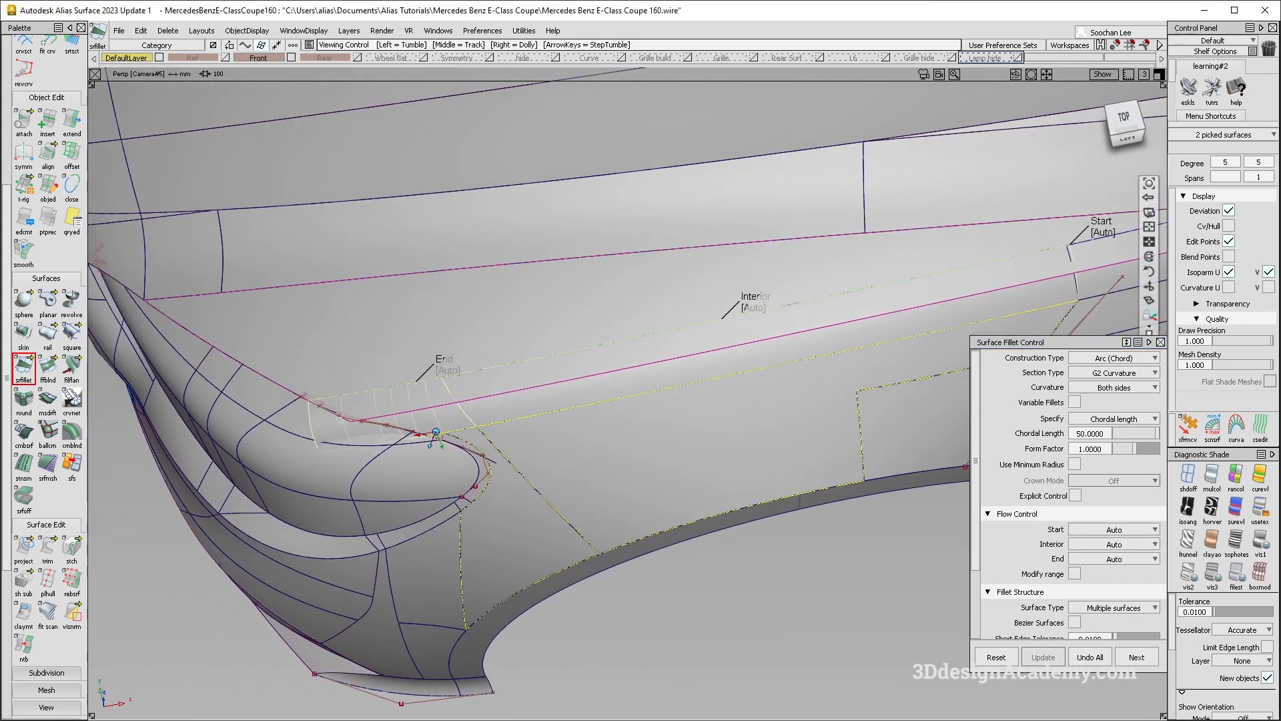
pyautogui.keyDown('alt'); pyautogui.keyDown('shift'); pyautogui.moveTo(358, 401); pyautogui.dragTo(541, 403); pyautogui.keyUp('shift'); pyautogui.keyUp('alt')
pyautogui.moveTo(540, 403)
pyautogui.keyDown('alt'); pyautogui.keyDown('shift'); pyautogui.mouseDown(button='right')
pyautogui.moveTo(619, 410)
pyautogui.moveTo(558, 406)
pyautogui.mouseUp(button='right'); pyautogui.keyUp('shift'); pyautogui.keyUp('alt')
pyautogui.keyDown('alt'); pyautogui.keyDown('shift'); pyautogui.moveTo(558, 406); pyautogui.dragTo(749, 380); pyautogui.keyUp('shift'); pyautogui.keyUp('alt')
pyautogui.keyDown('alt'); pyautogui.keyDown('shift'); pyautogui.moveTo(749, 381); pyautogui.dragTo(660, 432, button='right'); pyautogui.keyUp('shift'); pyautogui.keyUp('alt')
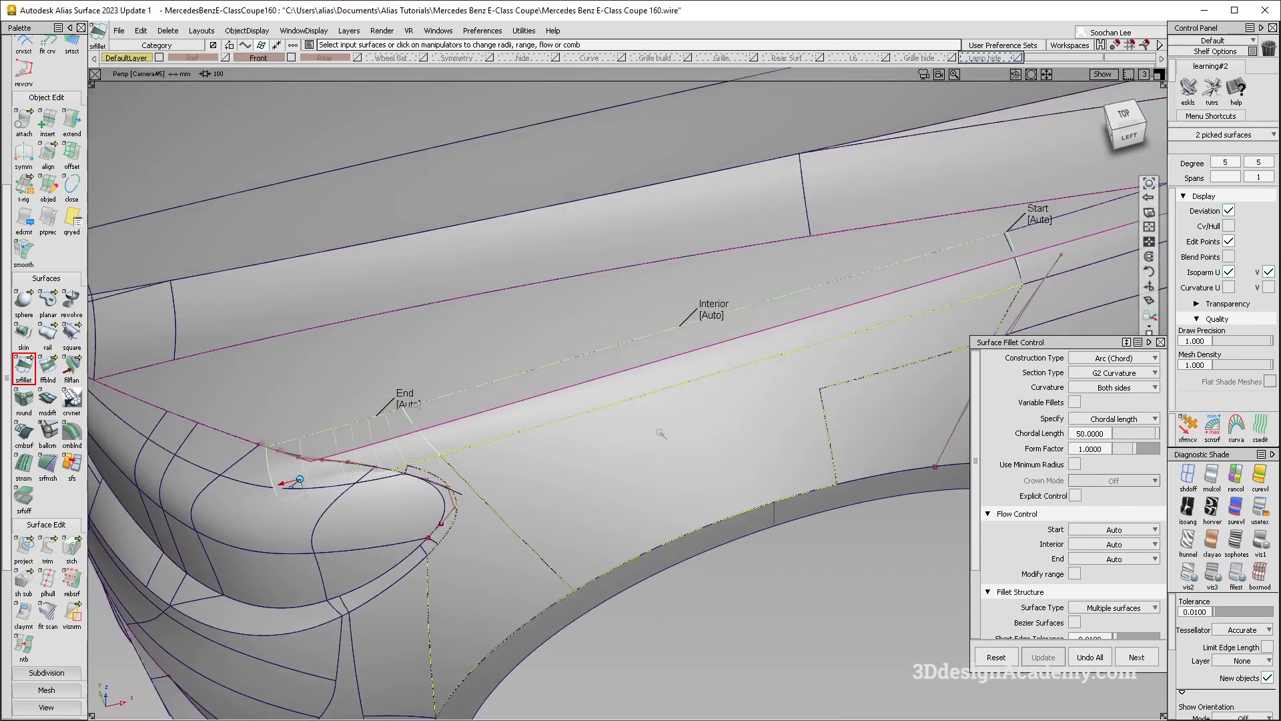
pyautogui.keyDown('alt'); pyautogui.keyDown('shift'); pyautogui.moveTo(661, 432); pyautogui.dragTo(627, 409); pyautogui.keyUp('shift'); pyautogui.keyUp('alt')
pyautogui.keyDown('alt'); pyautogui.keyDown('shift'); pyautogui.moveTo(374, 423); pyautogui.dragTo(455, 396); pyautogui.keyUp('shift'); pyautogui.keyUp('alt')
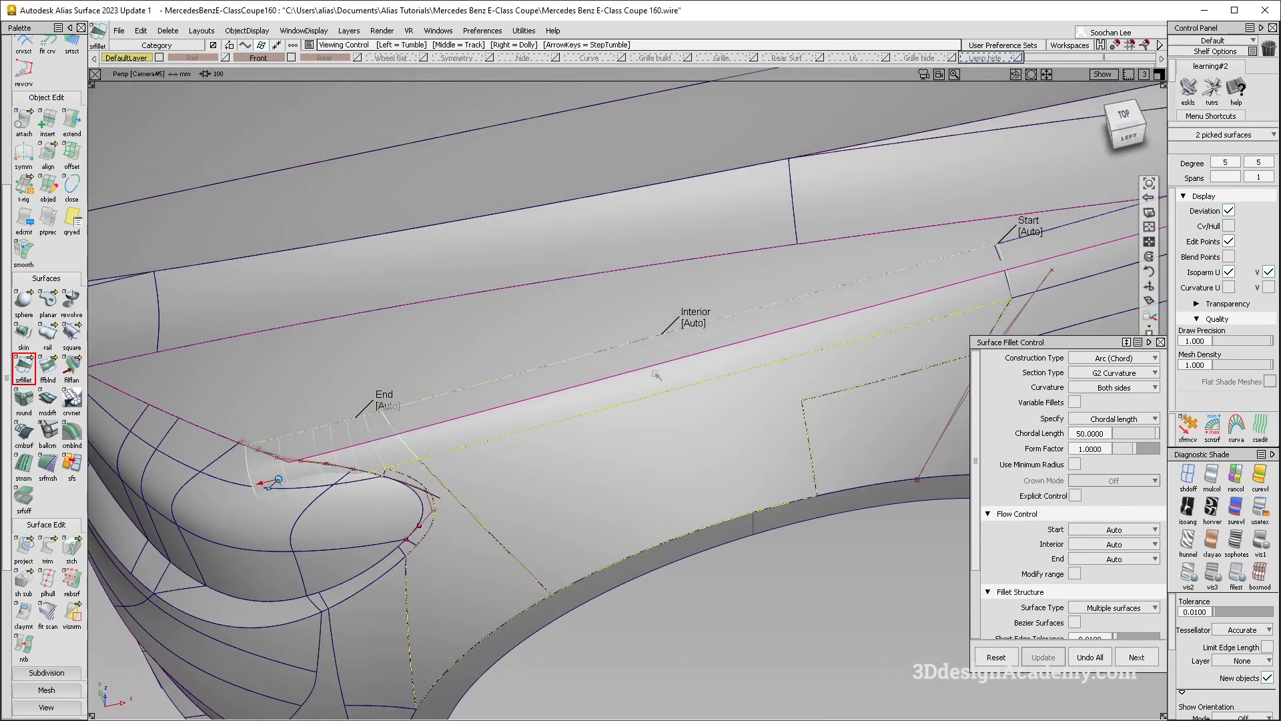
pyautogui.keyDown('alt'); pyautogui.keyDown('shift'); pyautogui.moveTo(656, 374); pyautogui.dragTo(573, 447); pyautogui.keyUp('shift'); pyautogui.keyUp('alt')
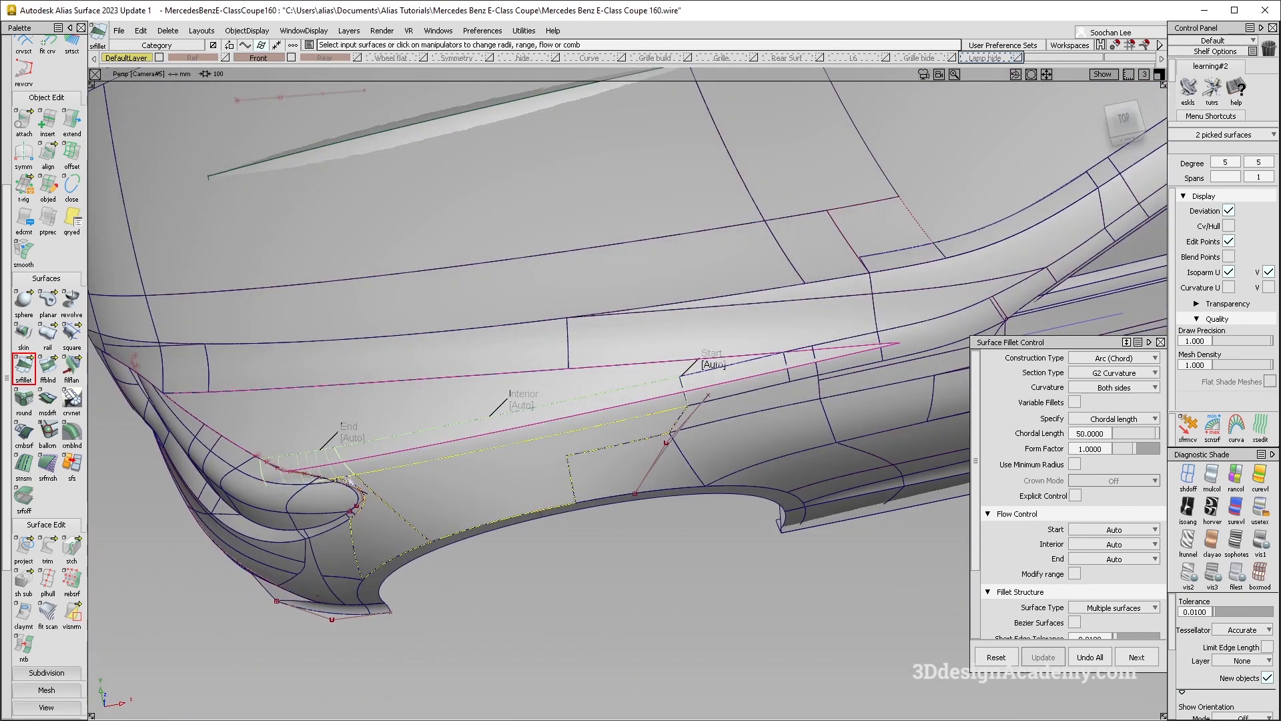
pyautogui.keyDown('alt'); pyautogui.keyDown('shift'); pyautogui.moveTo(391, 461); pyautogui.dragTo(409, 446, button='middle'); pyautogui.keyUp('shift'); pyautogui.keyUp('alt')
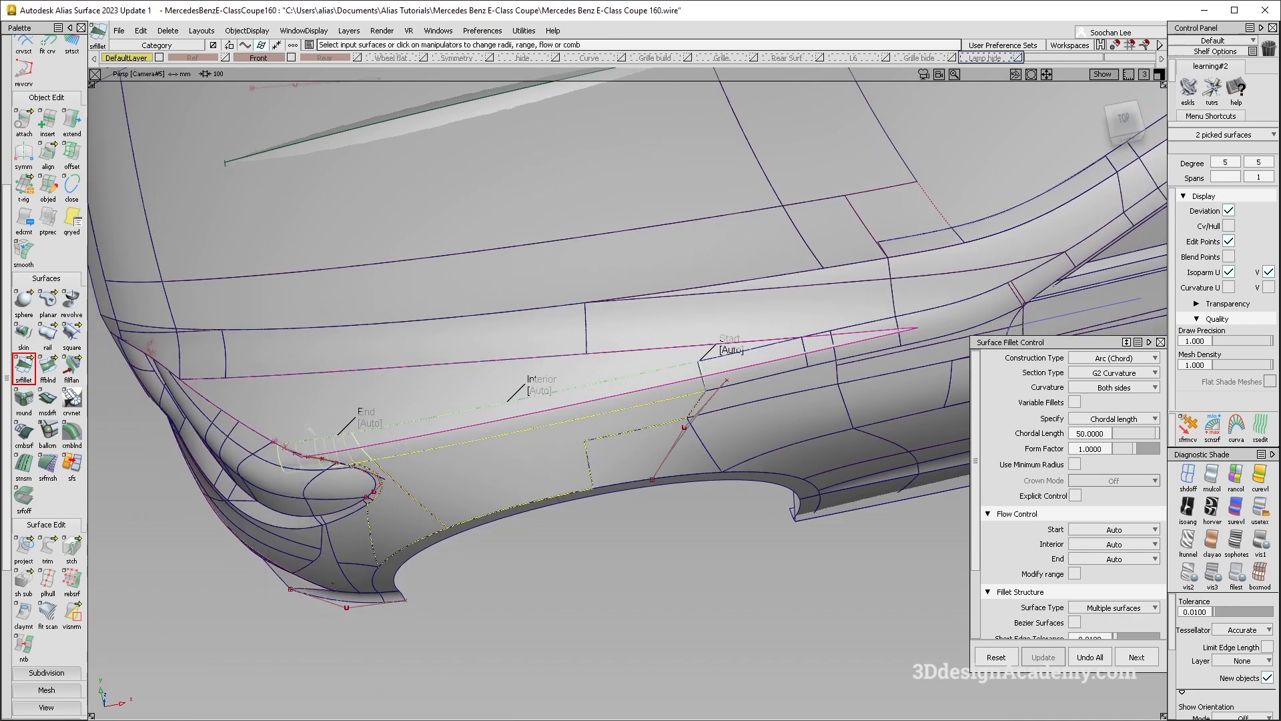
# - Undo the surface fillet built along the front fender crease
pyautogui.keyDown('alt'); pyautogui.keyDown('shift'); pyautogui.moveTo(390, 457); pyautogui.dragTo(351, 463, button='right'); pyautogui.keyUp('shift'); pyautogui.keyUp('alt')
pyautogui.keyDown('alt'); pyautogui.keyDown('shift'); pyautogui.moveTo(351, 463); pyautogui.dragTo(457, 396); pyautogui.keyUp('shift'); pyautogui.keyUp('alt')
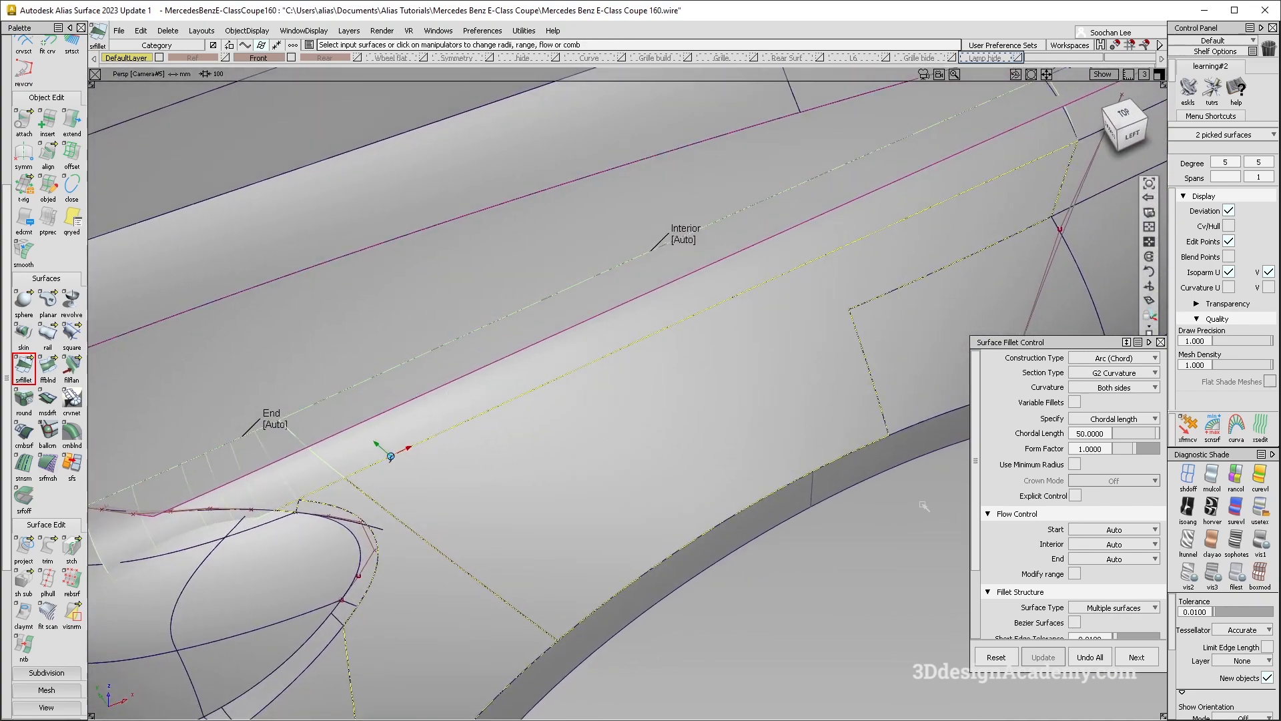
pyautogui.click(1091, 658)
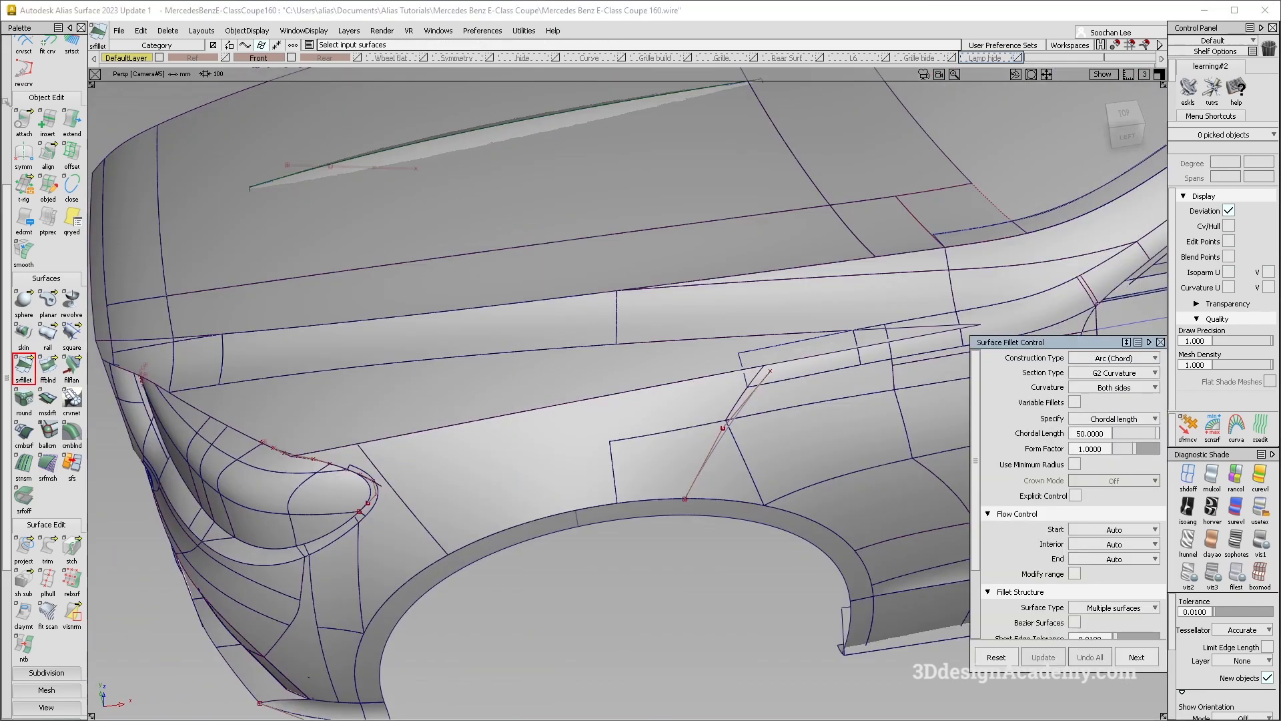
# - Duplicate the fender crease edge between the headlamp corner and the rear of the fender as a curve
pyautogui.scroll(3, 27, 146)
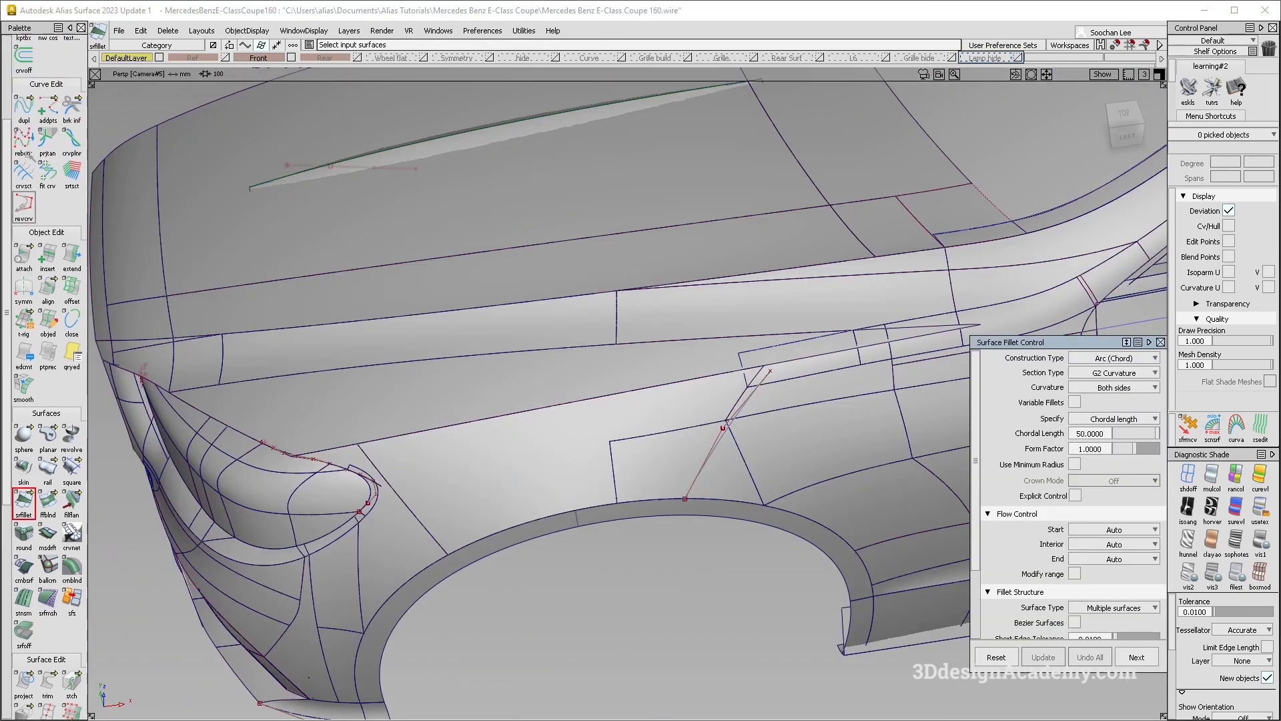
pyautogui.click(531, 410)
pyautogui.moveTo(727, 367)
pyautogui.keyDown('alt'); pyautogui.keyDown('shift'); pyautogui.mouseDown()
pyautogui.moveTo(725, 417)
pyautogui.moveTo(724, 391)
pyautogui.mouseUp(); pyautogui.keyUp('shift'); pyautogui.keyUp('alt')
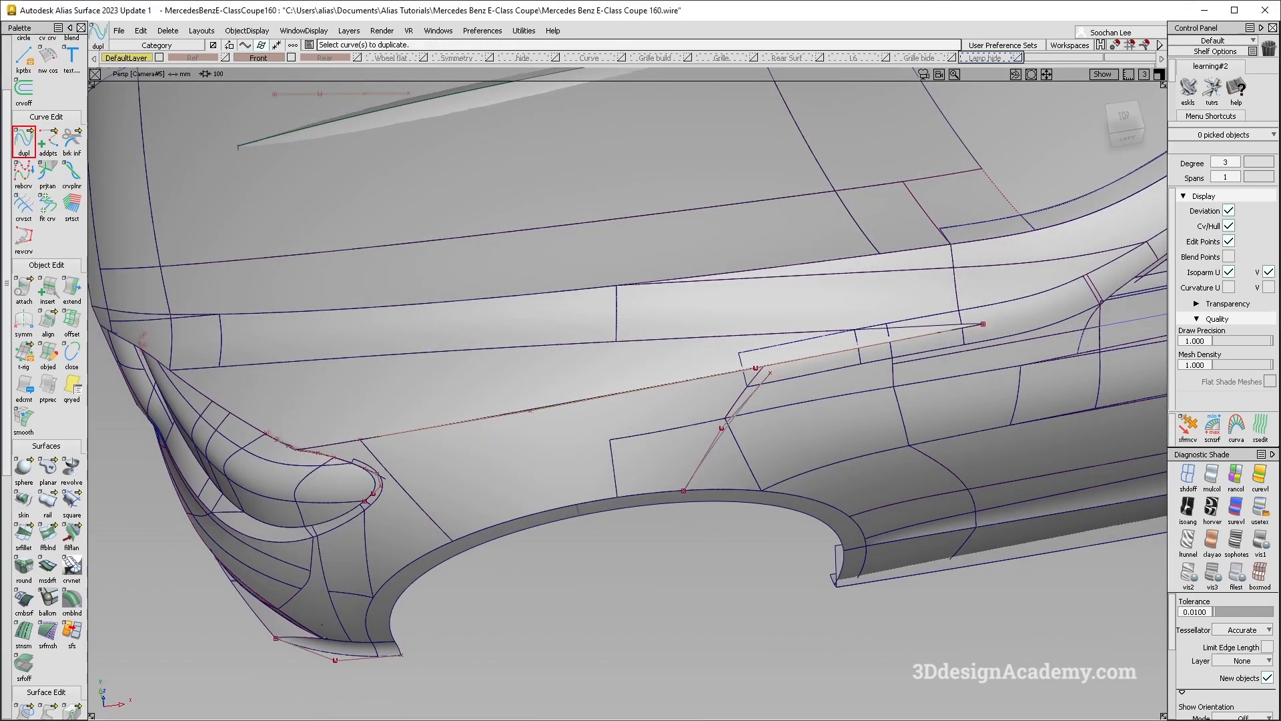
# - Shorten the duplicated crease curve with Extend and move its rear end to the existing fillet's upper front corner
pyautogui.doubleClick(71, 287)
pyautogui.click(724, 446)
pyautogui.click(911, 337)
pyautogui.keyDown('ctrl'); pyautogui.keyDown('shift'); pyautogui.moveTo(753, 427); pyautogui.dragTo(687, 369); pyautogui.keyUp('shift'); pyautogui.keyUp('ctrl')
pyautogui.keyDown('ctrl'); pyautogui.keyDown('shift'); pyautogui.moveTo(677, 375); pyautogui.dragTo(634, 349); pyautogui.keyUp('shift'); pyautogui.keyUp('ctrl')
pyautogui.click(708, 376)
pyautogui.keyDown('ctrl'); pyautogui.keyDown('shift'); pyautogui.moveTo(703, 405); pyautogui.dragTo(751, 349, button='middle'); pyautogui.keyUp('shift'); pyautogui.keyUp('ctrl')
# - Paste a copy of the curve and move its rear end to the existing fillet's lower front corner
pyautogui.hotkey('ctrl', 'v')
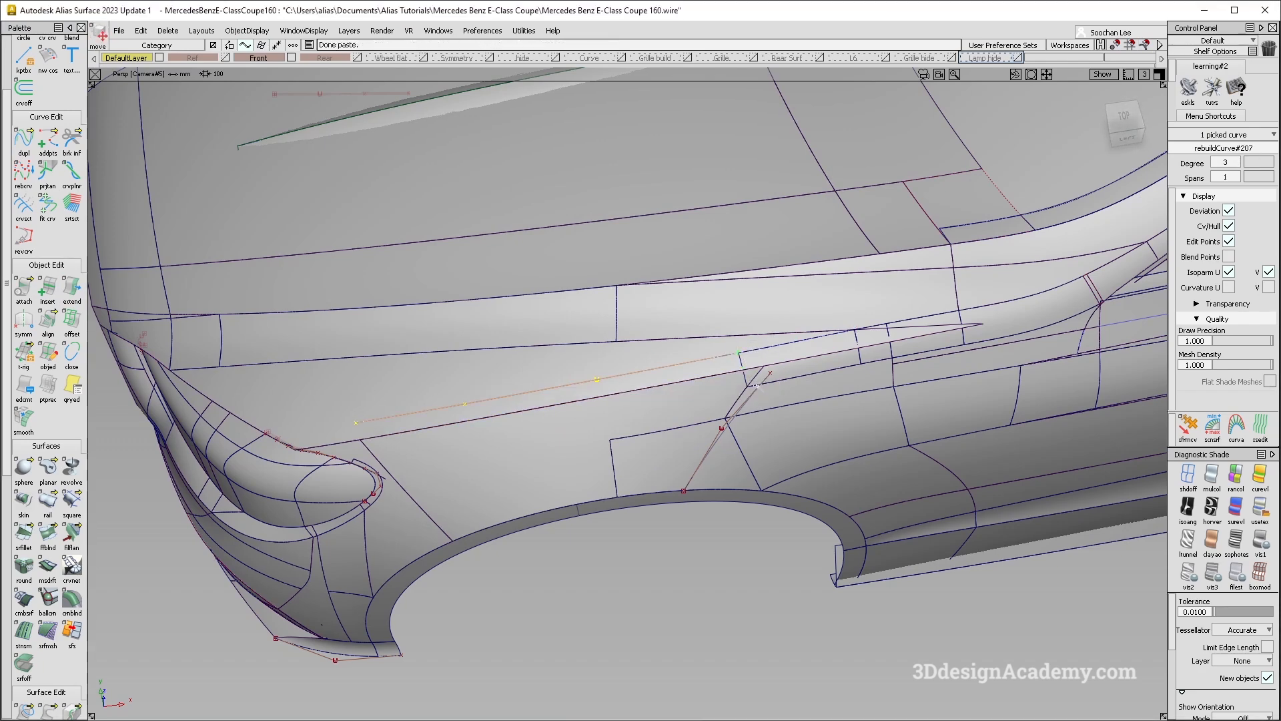
pyautogui.keyDown('alt'); pyautogui.keyDown('shift'); pyautogui.moveTo(513, 445); pyautogui.dragTo(679, 323, button='middle'); pyautogui.keyUp('shift'); pyautogui.keyUp('alt')
pyautogui.keyDown('alt'); pyautogui.keyDown('shift'); pyautogui.click(521, 328); pyautogui.keyUp('shift'); pyautogui.keyUp('alt')
pyautogui.keyDown('alt'); pyautogui.keyDown('shift'); pyautogui.moveTo(522, 328); pyautogui.dragTo(508, 333, button='right'); pyautogui.keyUp('shift'); pyautogui.keyUp('alt')
pyautogui.keyDown('alt'); pyautogui.keyDown('shift'); pyautogui.moveTo(507, 333); pyautogui.dragTo(529, 316); pyautogui.keyUp('shift'); pyautogui.keyUp('alt')
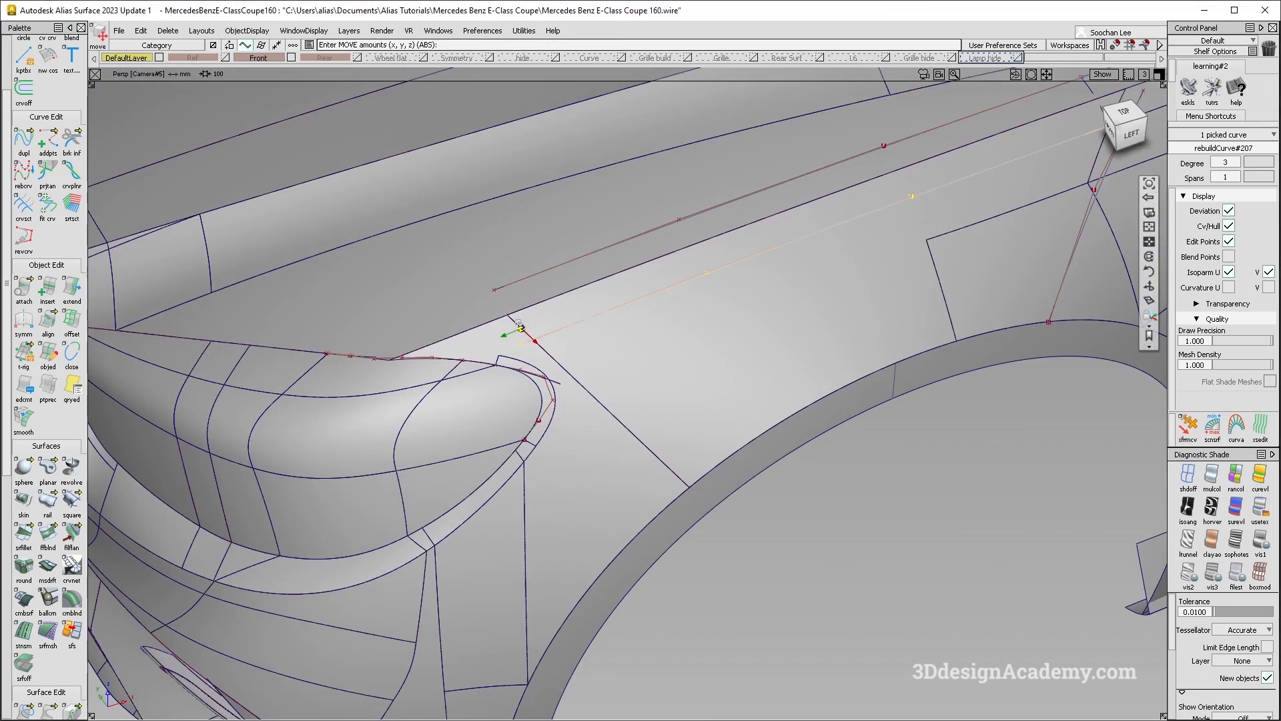
# - Extend the upper curve's front end about 145 mm to the headlamp corner and extend the lower curve past the lamp edge
pyautogui.moveTo(465, 361)
pyautogui.keyDown('alt'); pyautogui.keyDown('shift'); pyautogui.mouseDown()
pyautogui.moveTo(434, 369)
pyautogui.moveTo(486, 374)
pyautogui.mouseUp(); pyautogui.keyUp('shift'); pyautogui.keyUp('alt')
pyautogui.click(71, 288)
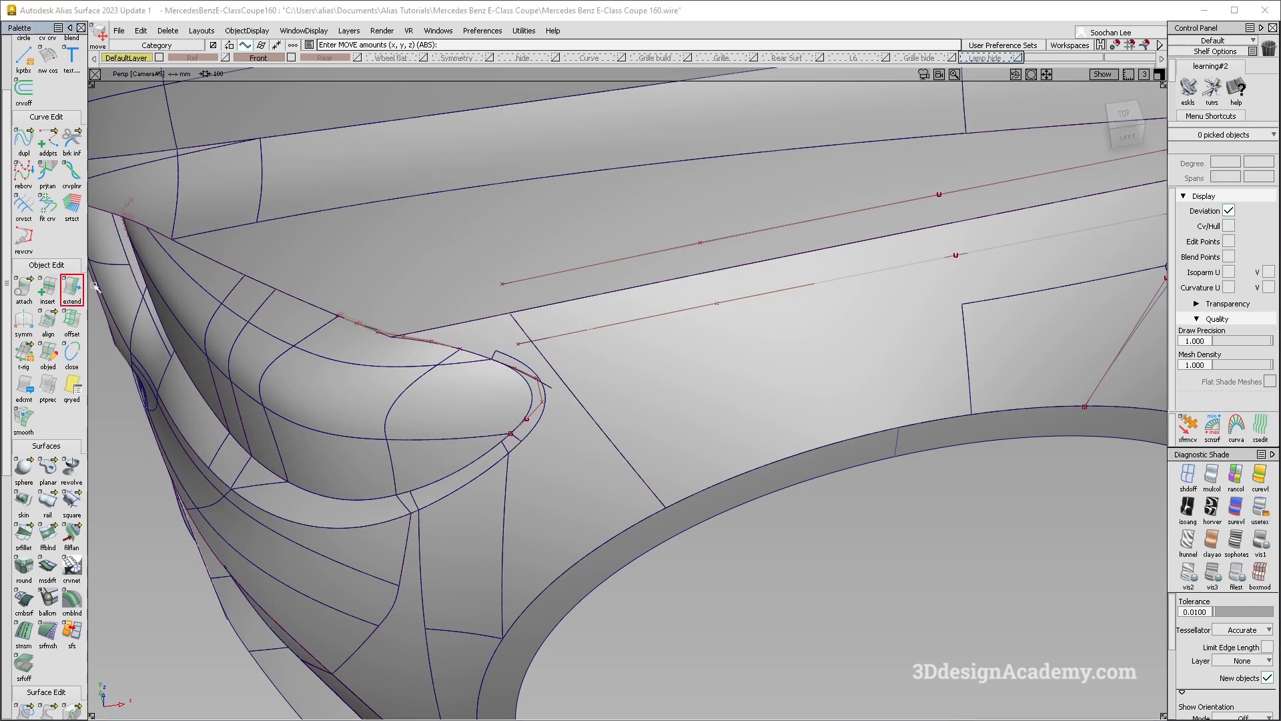
pyautogui.moveTo(518, 287); pyautogui.dragTo(416, 302)
pyautogui.moveTo(181, 350); pyautogui.dragTo(181, 350)
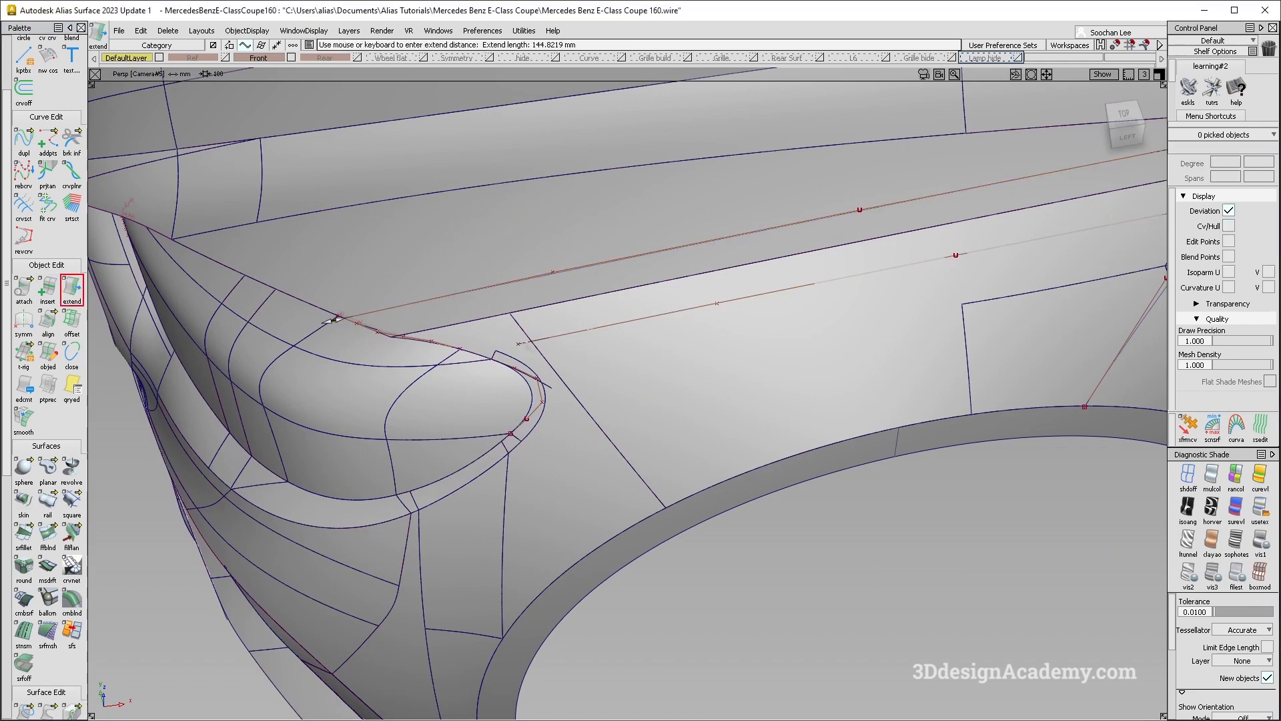
# - Examine where both extended curves end against the headlamp opening, picking the upper curve's front end CV
pyautogui.keyDown('alt'); pyautogui.keyDown('shift'); pyautogui.moveTo(456, 352); pyautogui.dragTo(520, 323, button='right'); pyautogui.keyUp('shift'); pyautogui.keyUp('alt')
pyautogui.keyDown('alt'); pyautogui.keyDown('shift'); pyautogui.moveTo(521, 323); pyautogui.dragTo(518, 302); pyautogui.keyUp('shift'); pyautogui.keyUp('alt')
pyautogui.keyDown('alt'); pyautogui.keyDown('shift'); pyautogui.moveTo(517, 301); pyautogui.dragTo(611, 298, button='middle'); pyautogui.keyUp('shift'); pyautogui.keyUp('alt')
pyautogui.keyDown('alt'); pyautogui.keyDown('shift'); pyautogui.moveTo(302, 256); pyautogui.dragTo(303, 242, button='middle'); pyautogui.keyUp('shift'); pyautogui.keyUp('alt')
pyautogui.keyDown('ctrl'); pyautogui.keyDown('shift'); pyautogui.moveTo(303, 242); pyautogui.dragTo(303, 280); pyautogui.keyUp('shift'); pyautogui.keyUp('ctrl')
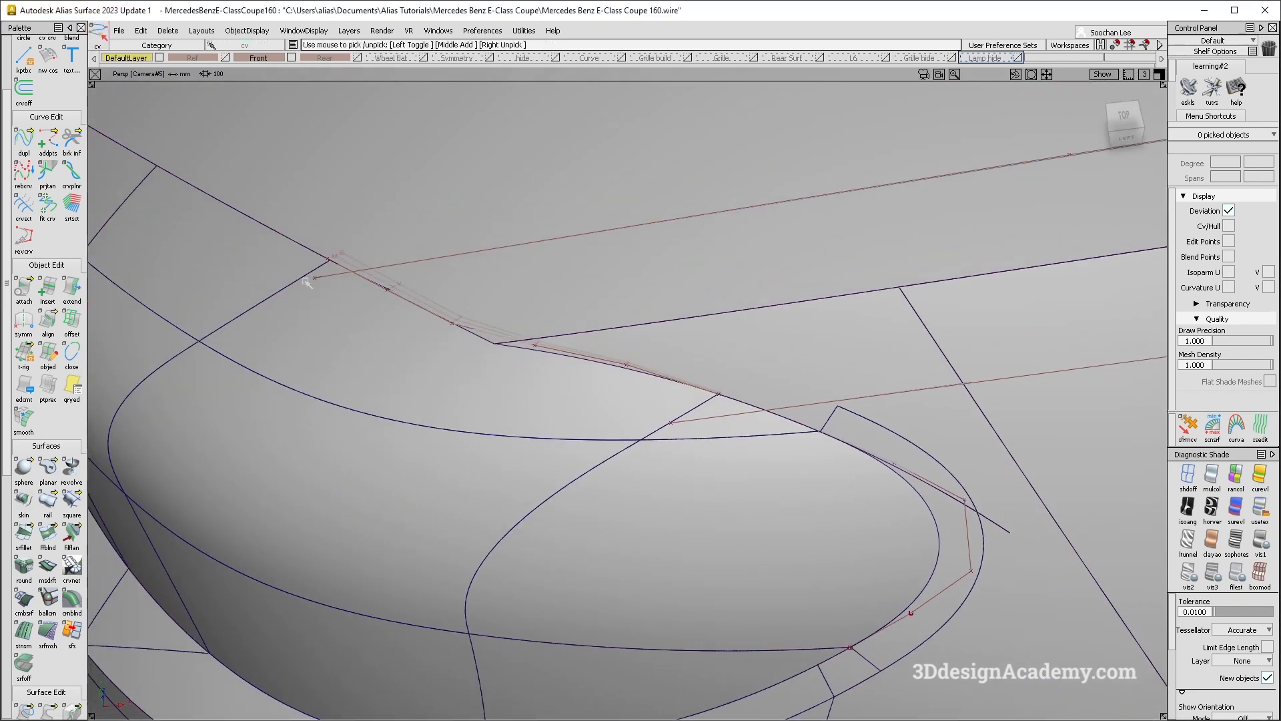
pyautogui.keyDown('alt'); pyautogui.keyDown('shift'); pyautogui.moveTo(329, 270); pyautogui.dragTo(334, 264, button='right'); pyautogui.keyUp('shift'); pyautogui.keyUp('alt')
pyautogui.keyDown('alt'); pyautogui.keyDown('shift'); pyautogui.moveTo(333, 264); pyautogui.dragTo(363, 311); pyautogui.keyUp('shift'); pyautogui.keyUp('alt')
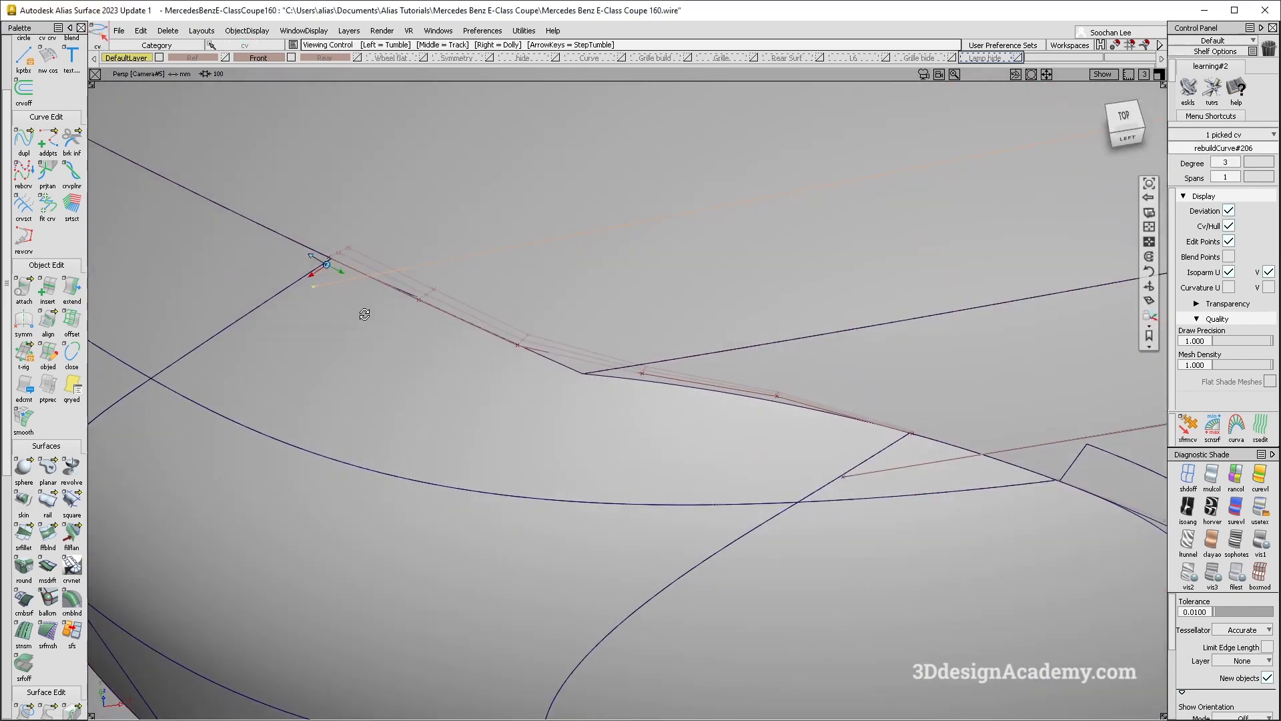
# - Align the upper curve's rear end to the existing fillet's upper edge with G2 continuity
pyautogui.keyDown('alt'); pyautogui.keyDown('shift'); pyautogui.moveTo(363, 312); pyautogui.dragTo(672, 283, button='right'); pyautogui.keyUp('shift'); pyautogui.keyUp('alt')
pyautogui.keyDown('alt'); pyautogui.keyDown('shift'); pyautogui.moveTo(672, 282); pyautogui.dragTo(238, 420, button='middle'); pyautogui.keyUp('shift'); pyautogui.keyUp('alt')
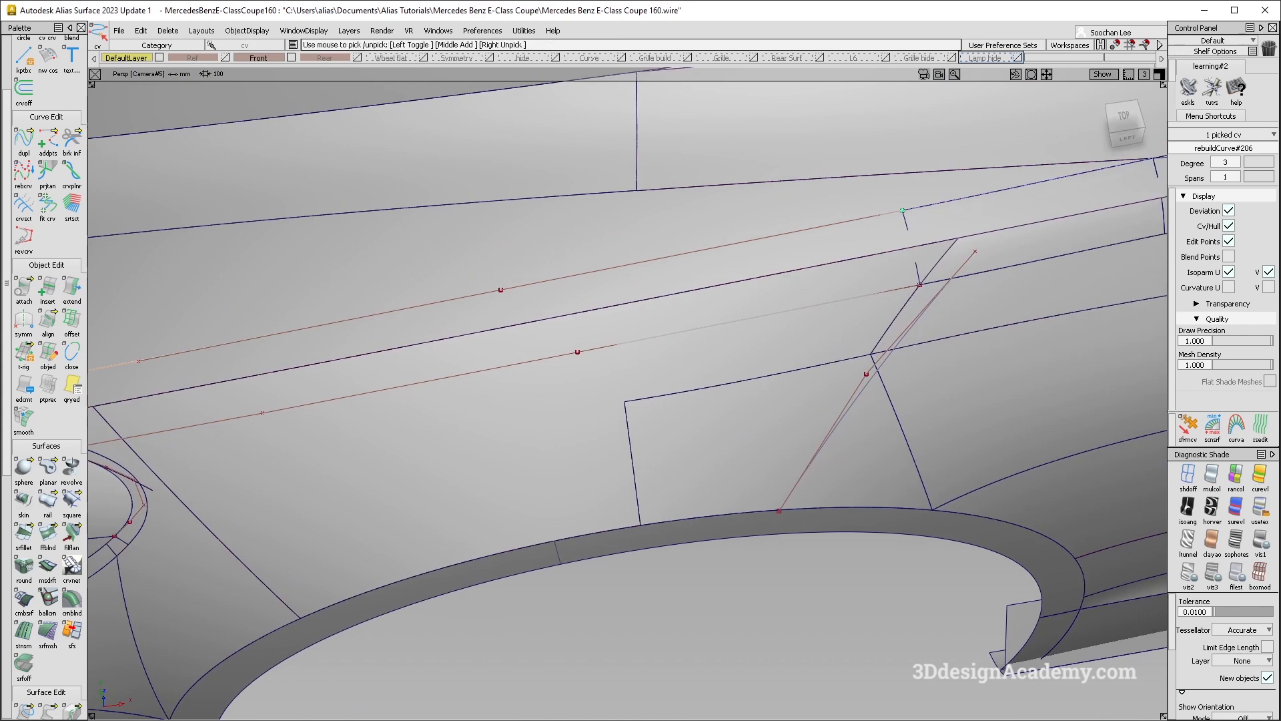
pyautogui.click(48, 320)
pyautogui.click(832, 227)
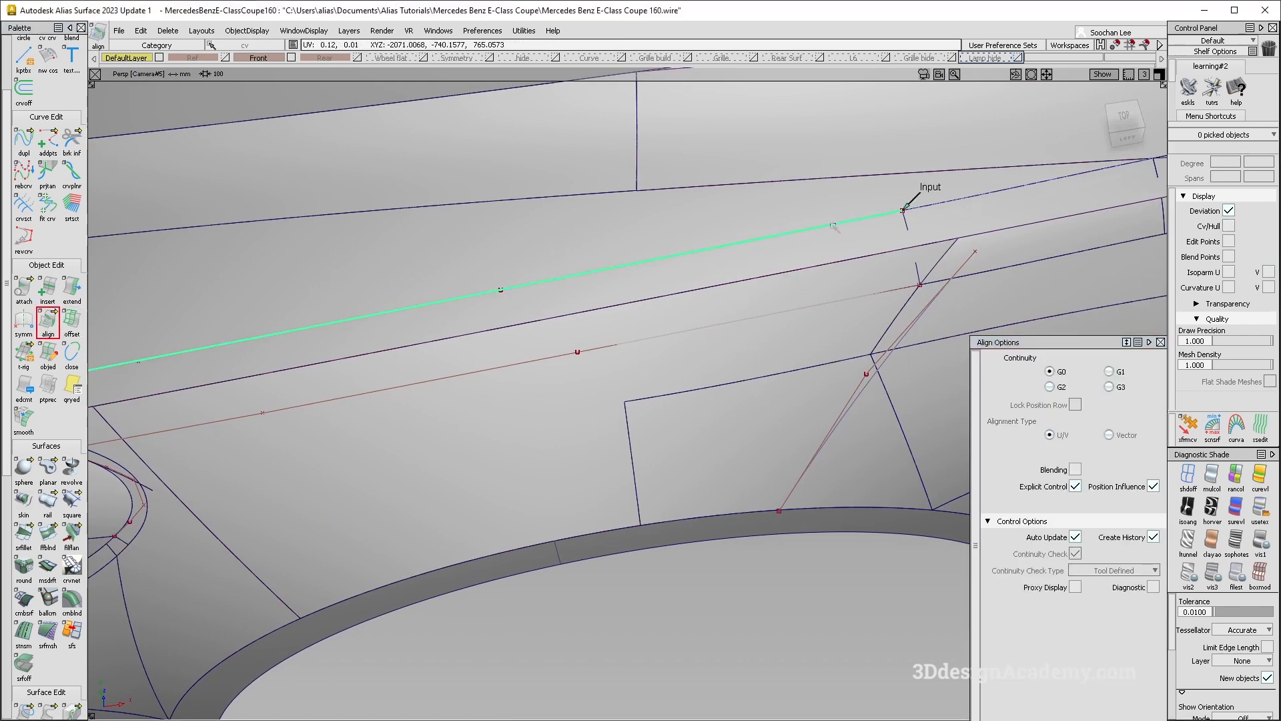
pyautogui.click(926, 204)
pyautogui.click(1006, 227)
pyautogui.keyDown('alt'); pyautogui.keyDown('shift'); pyautogui.moveTo(522, 339); pyautogui.dragTo(629, 287, button='middle'); pyautogui.keyUp('shift'); pyautogui.keyUp('alt')
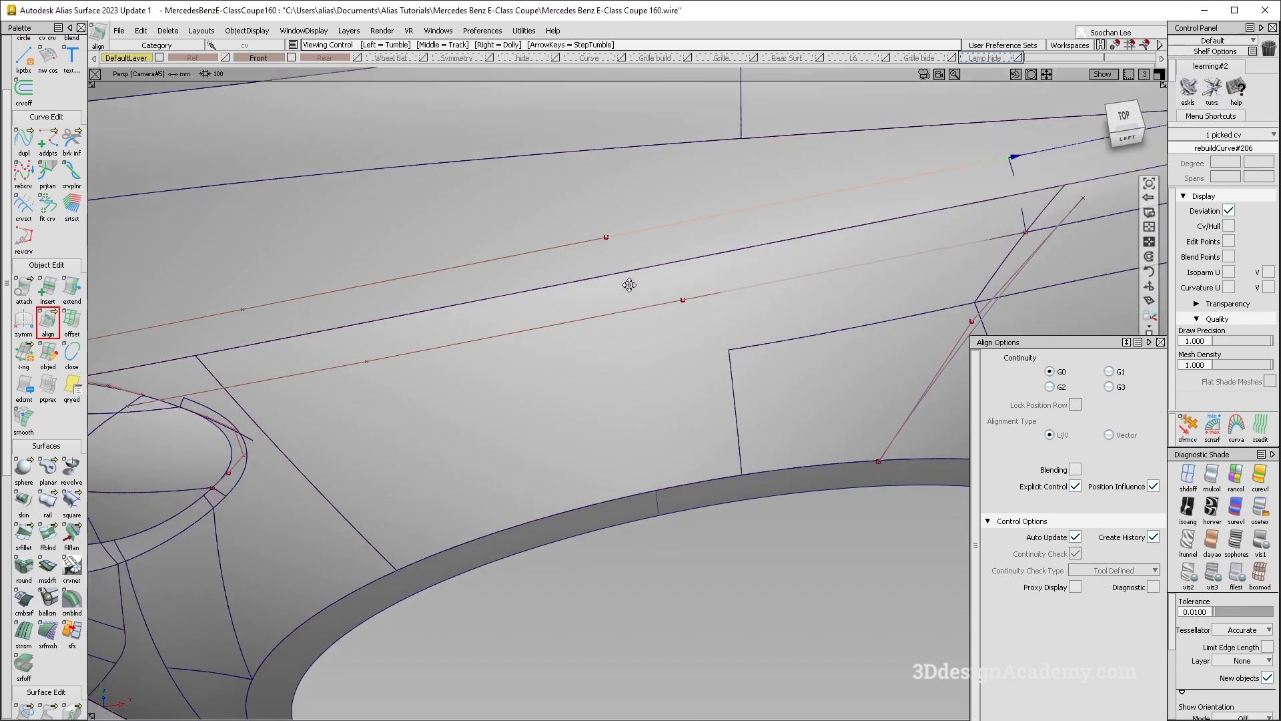
pyautogui.keyDown('alt'); pyautogui.keyDown('shift'); pyautogui.moveTo(630, 287); pyautogui.dragTo(563, 264, button='right'); pyautogui.keyUp('shift'); pyautogui.keyUp('alt')
pyautogui.click(1049, 387)
# - Readjust the upper curve's rear G2 alignment to the existing fillet with tangent scale about 20.58 and curvature scale about 50.37
pyautogui.keyDown('alt'); pyautogui.keyDown('shift'); pyautogui.moveTo(567, 373); pyautogui.dragTo(462, 345); pyautogui.keyUp('shift'); pyautogui.keyUp('alt')
pyautogui.keyDown('alt'); pyautogui.keyDown('shift'); pyautogui.moveTo(210, 335); pyautogui.dragTo(229, 424, button='right'); pyautogui.keyUp('shift'); pyautogui.keyUp('alt')
pyautogui.keyDown('ctrl'); pyautogui.keyDown('shift'); pyautogui.moveTo(229, 424); pyautogui.dragTo(209, 346); pyautogui.keyUp('shift'); pyautogui.keyUp('ctrl')
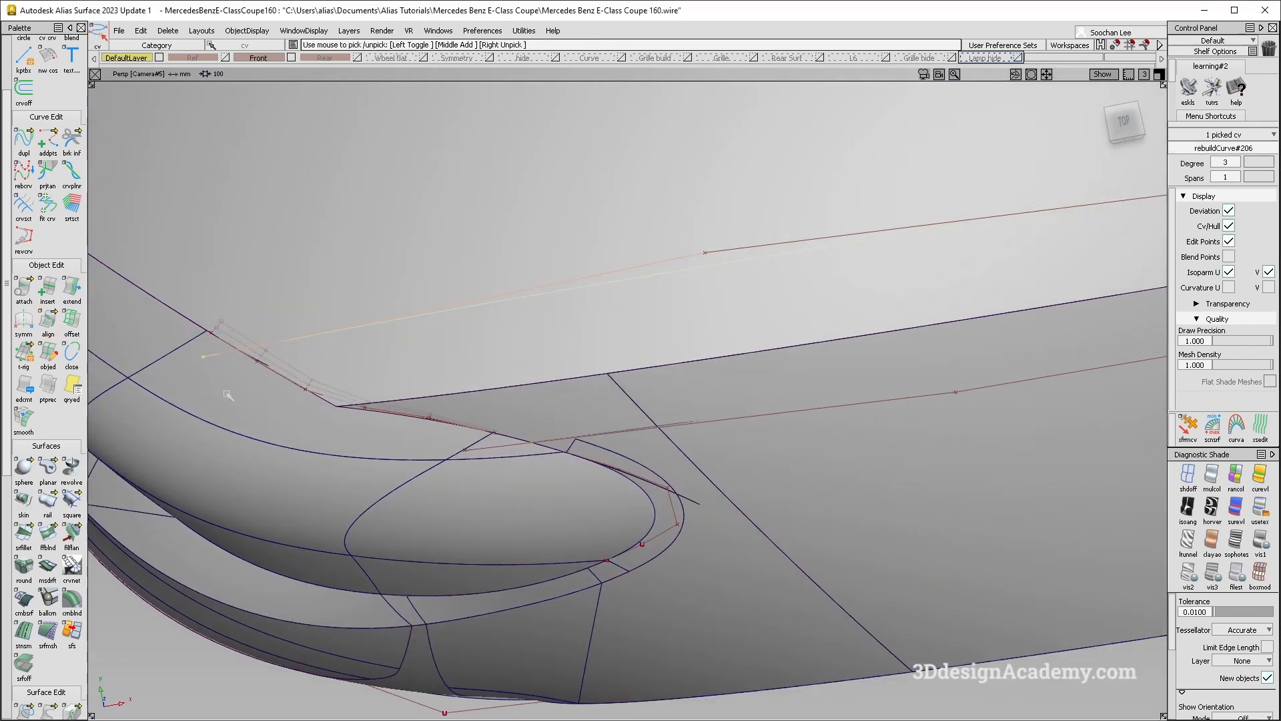
pyautogui.keyDown('alt'); pyautogui.keyDown('shift'); pyautogui.moveTo(213, 342); pyautogui.dragTo(582, 325); pyautogui.keyUp('shift'); pyautogui.keyUp('alt')
pyautogui.keyDown('ctrl'); pyautogui.keyDown('shift'); pyautogui.moveTo(749, 331); pyautogui.dragTo(736, 320); pyautogui.keyUp('shift'); pyautogui.keyUp('ctrl')
pyautogui.click(1129, 125)
pyautogui.keyDown('ctrl'); pyautogui.keyDown('shift'); pyautogui.moveTo(621, 378); pyautogui.dragTo(450, 403); pyautogui.keyUp('shift'); pyautogui.keyUp('ctrl')
pyautogui.click(602, 383)
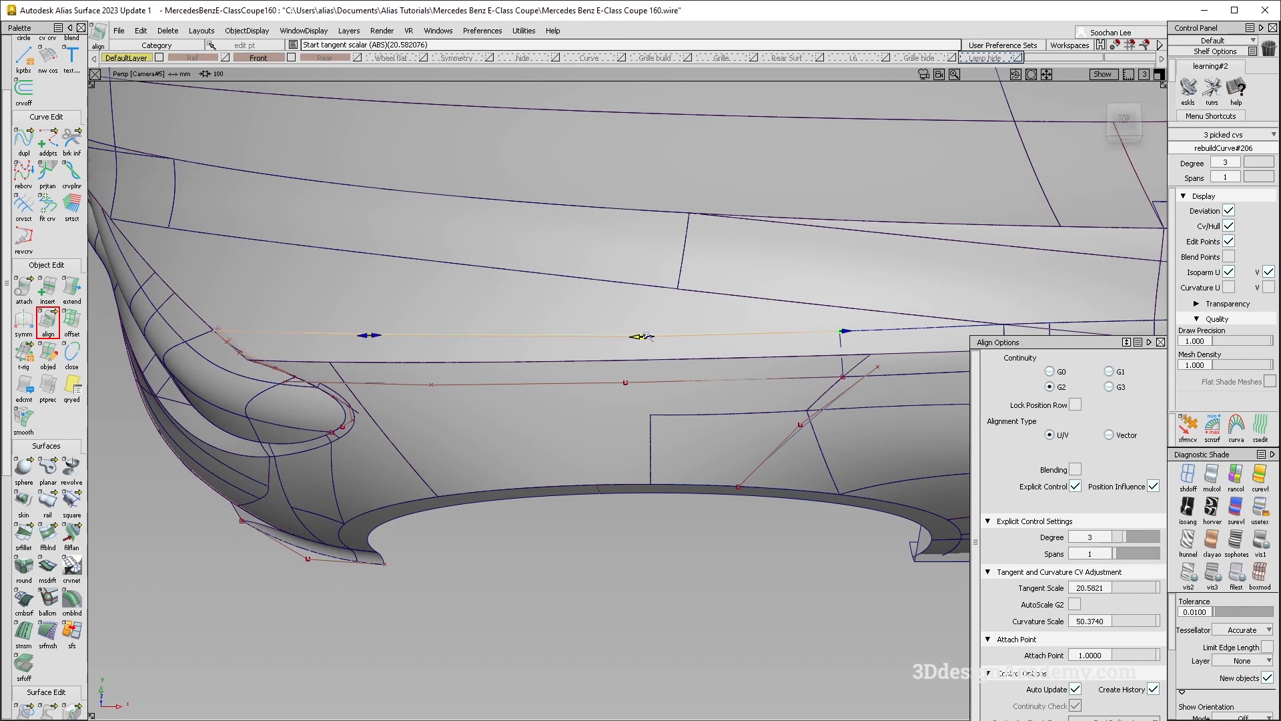
# - Align the lower curve's rear end to the existing fillet's lower edge with G2 continuity, tangent scale about 20.20 and curvature scale about 44.35
pyautogui.moveTo(600, 394)
pyautogui.keyDown('alt'); pyautogui.keyDown('shift'); pyautogui.mouseDown()
pyautogui.moveTo(594, 346)
pyautogui.moveTo(603, 429)
pyautogui.moveTo(440, 340)
pyautogui.moveTo(511, 327)
pyautogui.mouseUp(); pyautogui.keyUp('shift'); pyautogui.keyUp('alt')
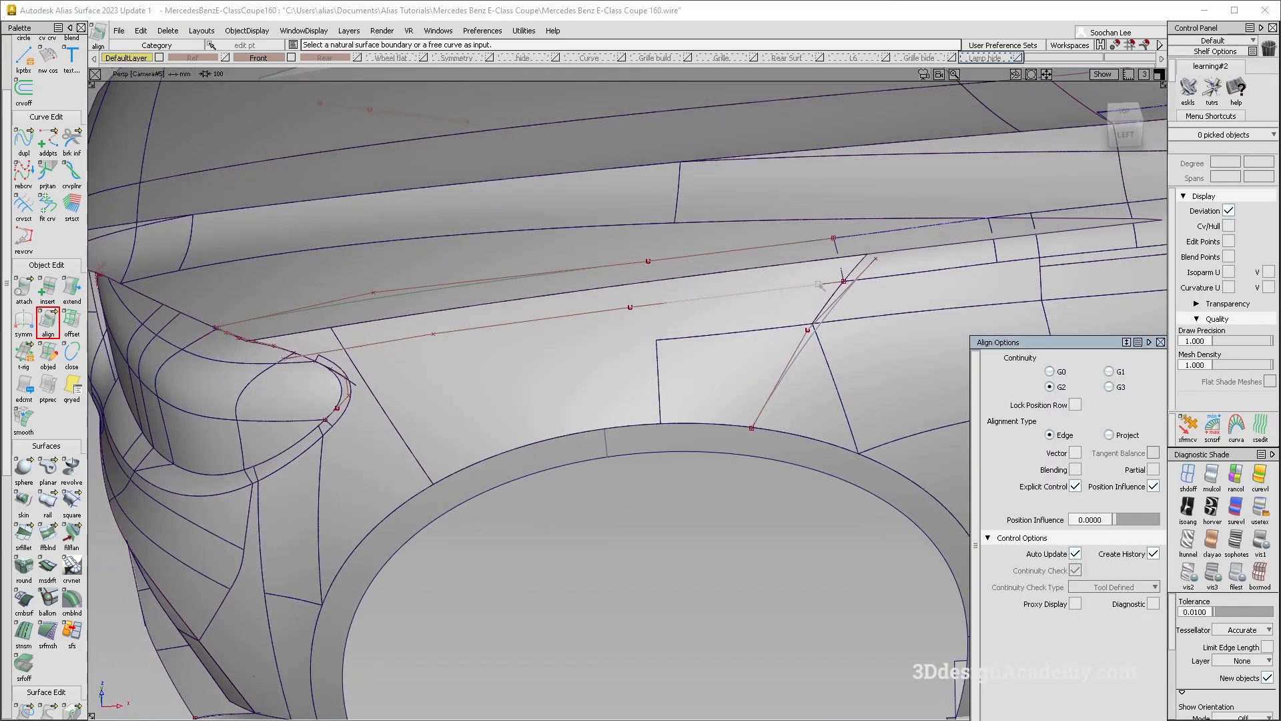
pyautogui.click(820, 286)
pyautogui.click(870, 279)
pyautogui.click(894, 287)
pyautogui.keyDown('alt'); pyautogui.keyDown('shift'); pyautogui.moveTo(490, 343); pyautogui.dragTo(706, 273); pyautogui.keyUp('shift'); pyautogui.keyUp('alt')
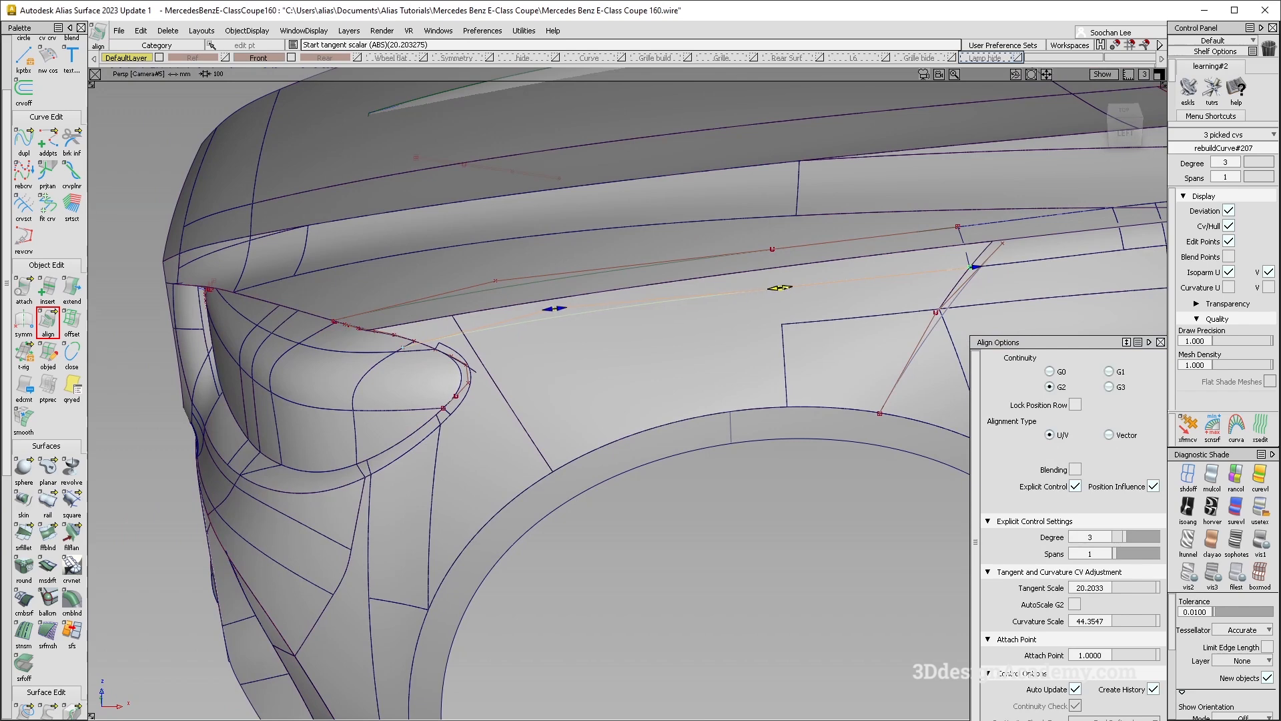
pyautogui.keyDown('alt'); pyautogui.keyDown('shift'); pyautogui.moveTo(686, 386); pyautogui.dragTo(702, 337); pyautogui.keyUp('shift'); pyautogui.keyUp('alt')
pyautogui.hotkey('ctrl', 'z')
pyautogui.hotkey('shift', 'q')
pyautogui.click(815, 280)
pyautogui.hotkey('ctrl', 'z')
# - Stretch the upper curve's front end onto the headlamp's upper edge at the surface corner
pyautogui.keyDown('alt'); pyautogui.keyDown('shift'); pyautogui.moveTo(557, 380); pyautogui.dragTo(472, 450); pyautogui.keyUp('shift'); pyautogui.keyUp('alt')
pyautogui.keyDown('alt'); pyautogui.keyDown('shift'); pyautogui.moveTo(373, 328); pyautogui.dragTo(434, 333, button='right'); pyautogui.keyUp('shift'); pyautogui.keyUp('alt')
pyautogui.keyDown('alt'); pyautogui.keyDown('shift'); pyautogui.moveTo(434, 334); pyautogui.dragTo(441, 353); pyautogui.keyUp('shift'); pyautogui.keyUp('alt')
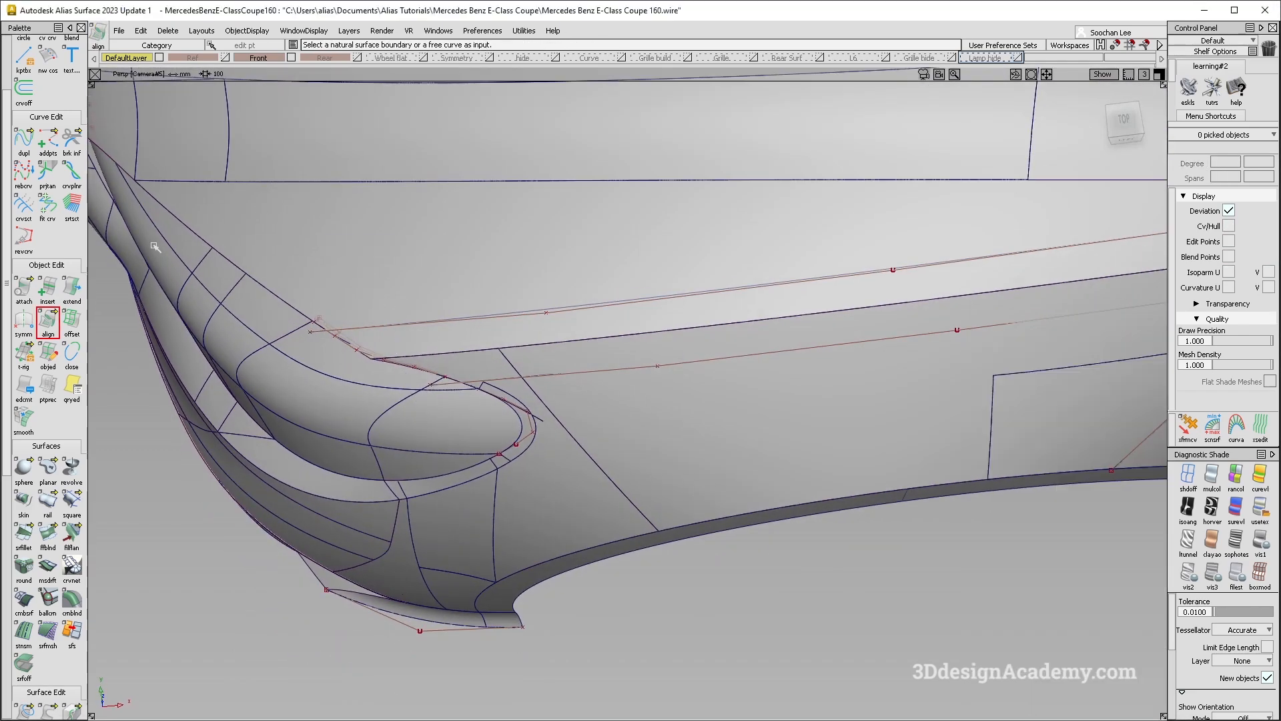
pyautogui.click(122, 142)
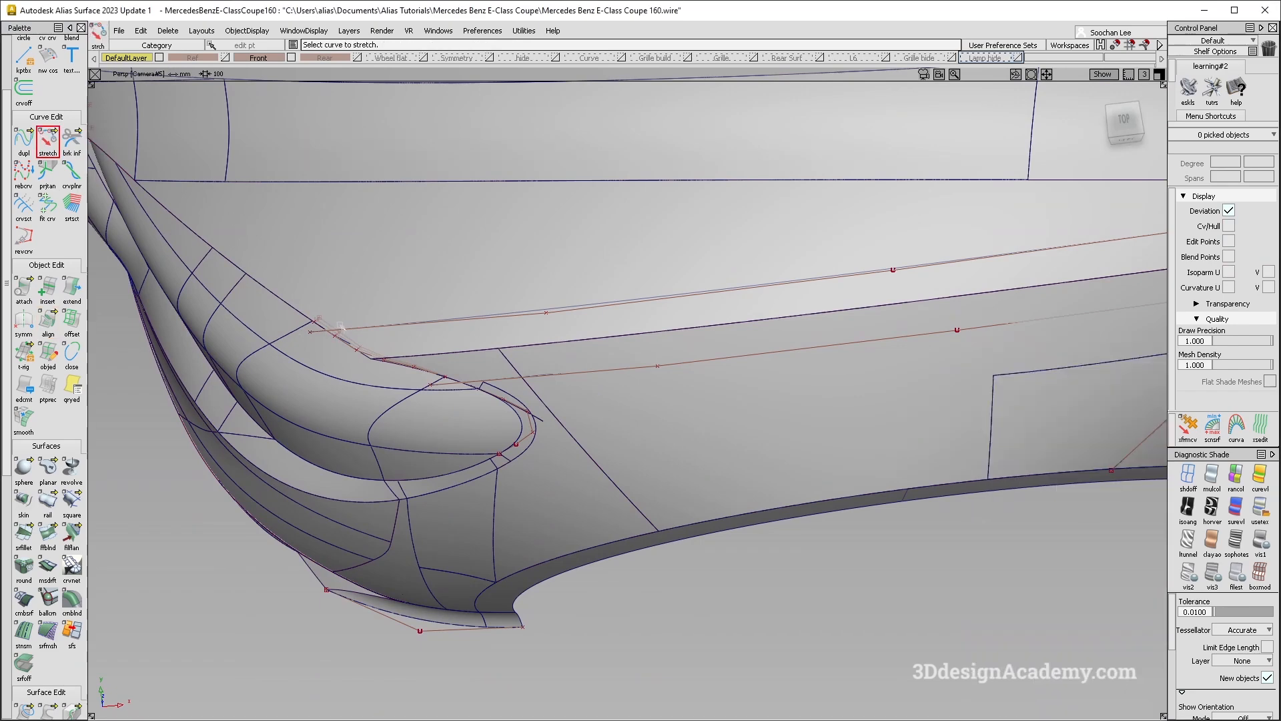
pyautogui.click(310, 332)
pyautogui.keyDown('alt'); pyautogui.keyDown('shift'); pyautogui.moveTo(321, 326); pyautogui.dragTo(389, 298, button='right'); pyautogui.keyUp('shift'); pyautogui.keyUp('alt')
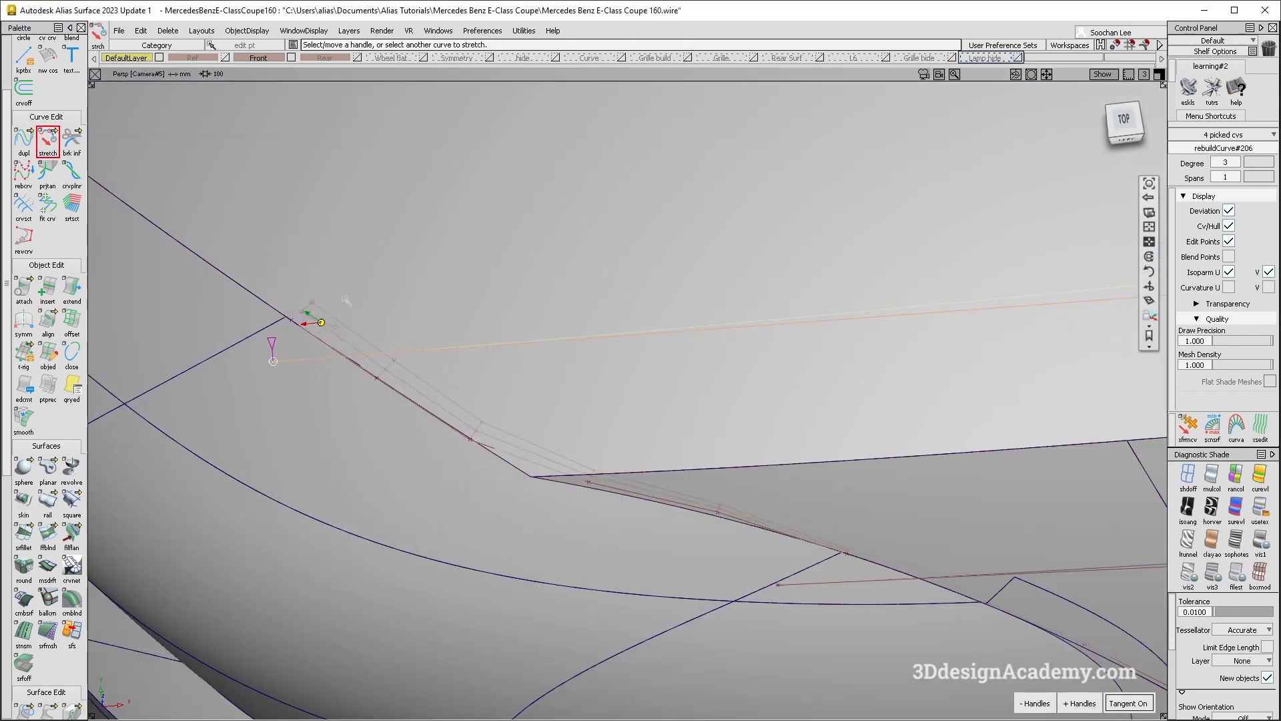
pyautogui.keyDown('alt'); pyautogui.keyDown('shift'); pyautogui.moveTo(291, 332); pyautogui.dragTo(227, 354, button='right'); pyautogui.keyUp('shift'); pyautogui.keyUp('alt')
pyautogui.keyDown('alt'); pyautogui.keyDown('shift'); pyautogui.moveTo(587, 394); pyautogui.dragTo(621, 335); pyautogui.keyUp('shift'); pyautogui.keyUp('alt')
# - Stretch the lower curve's front end back onto the headlamp's edge
pyautogui.click(601, 381)
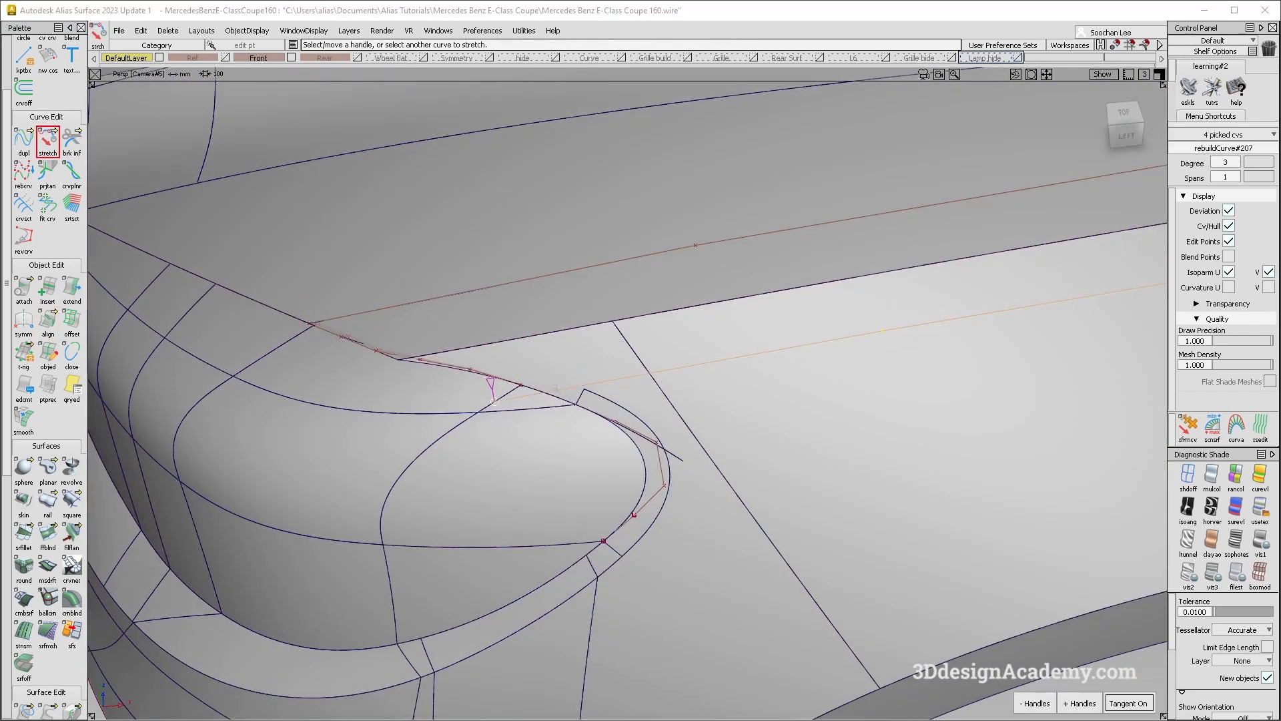
pyautogui.keyDown('alt'); pyautogui.keyDown('shift'); pyautogui.moveTo(556, 372); pyautogui.dragTo(604, 357, button='right'); pyautogui.keyUp('shift'); pyautogui.keyUp('alt')
pyautogui.keyDown('alt'); pyautogui.keyDown('shift'); pyautogui.moveTo(604, 357); pyautogui.dragTo(610, 281); pyautogui.keyUp('shift'); pyautogui.keyUp('alt')
pyautogui.moveTo(479, 408); pyautogui.dragTo(524, 382)
pyautogui.keyDown('alt'); pyautogui.keyDown('shift'); pyautogui.moveTo(887, 320); pyautogui.dragTo(786, 334, button='right'); pyautogui.keyUp('shift'); pyautogui.keyUp('alt')
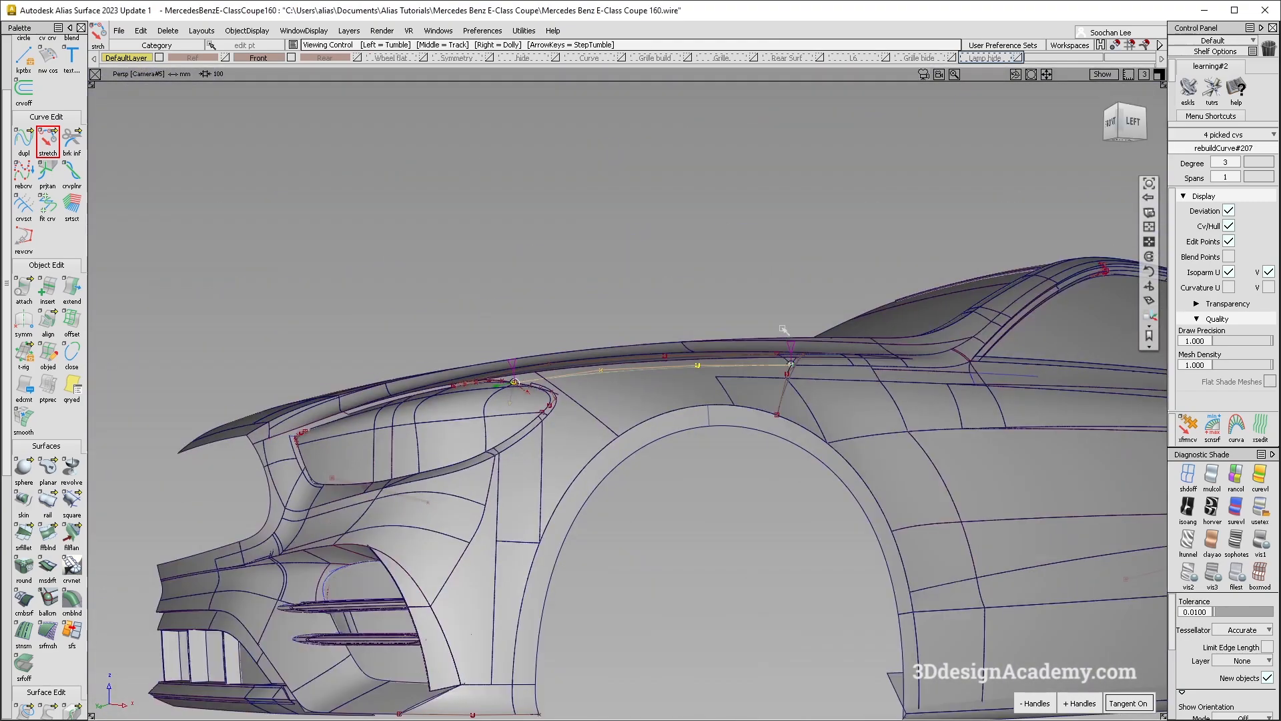
pyautogui.keyDown('alt'); pyautogui.keyDown('shift'); pyautogui.moveTo(787, 335); pyautogui.dragTo(792, 443); pyautogui.keyUp('shift'); pyautogui.keyUp('alt')
pyautogui.click(792, 441)
# - Pick the front piece of the existing crease fillet and show its CVs and hulls
pyautogui.keyDown('alt'); pyautogui.keyDown('shift'); pyautogui.moveTo(844, 435); pyautogui.dragTo(897, 430, button='right'); pyautogui.keyUp('shift'); pyautogui.keyUp('alt')
pyautogui.keyDown('alt'); pyautogui.keyDown('shift'); pyautogui.moveTo(867, 461); pyautogui.dragTo(894, 417); pyautogui.keyUp('shift'); pyautogui.keyUp('alt')
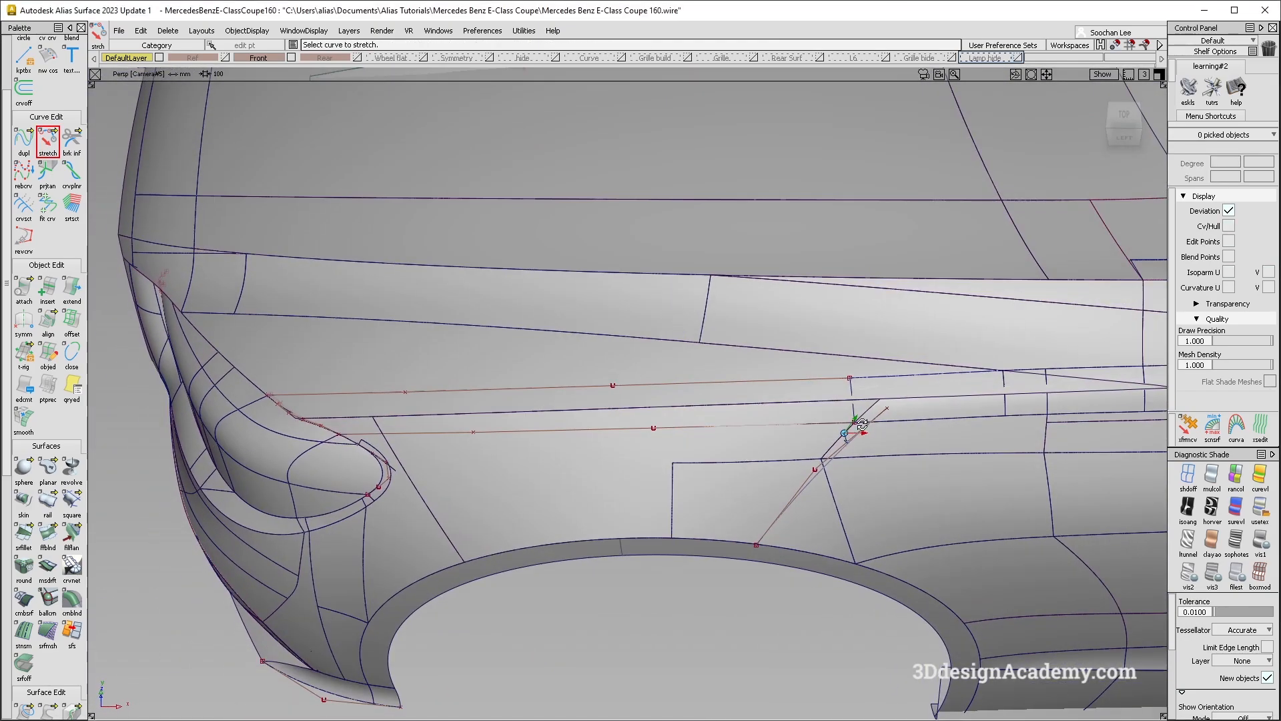
pyautogui.keyDown('alt'); pyautogui.keyDown('shift'); pyautogui.moveTo(858, 419); pyautogui.dragTo(884, 377, button='right'); pyautogui.keyUp('shift'); pyautogui.keyUp('alt')
pyautogui.keyDown('alt'); pyautogui.keyDown('shift'); pyautogui.moveTo(890, 383); pyautogui.dragTo(784, 381, button='middle'); pyautogui.keyUp('shift'); pyautogui.keyUp('alt')
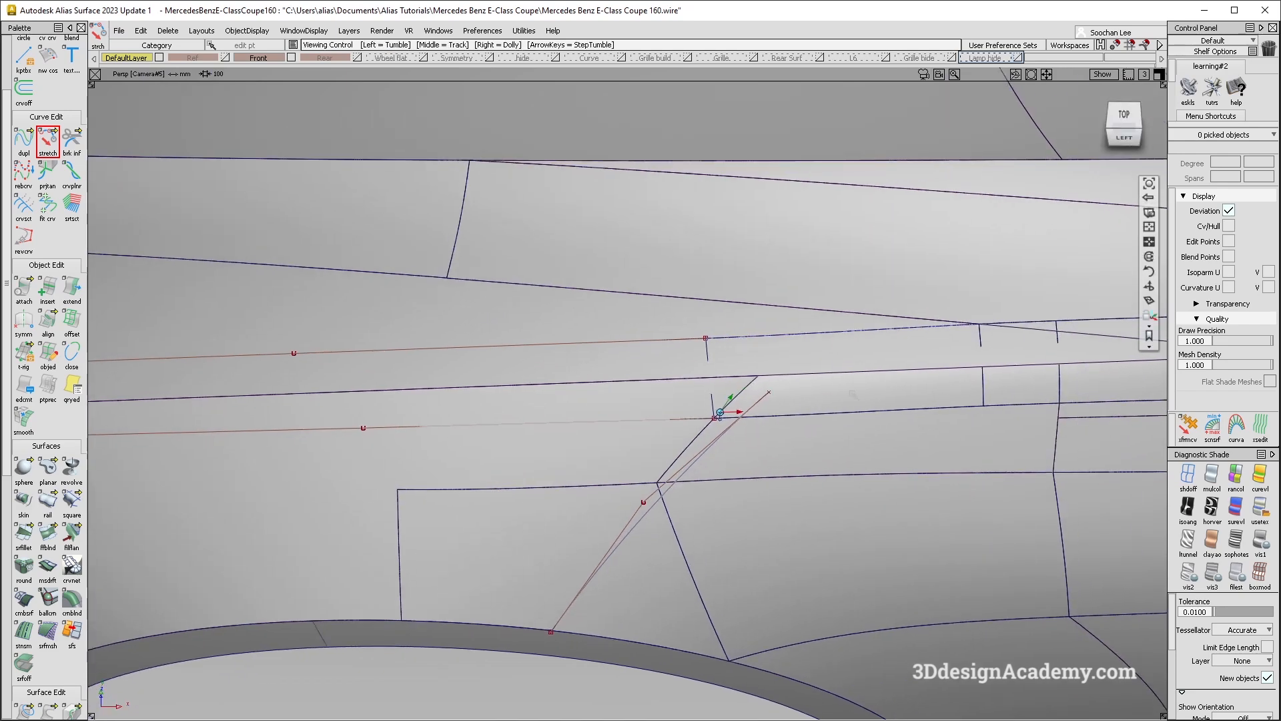
pyautogui.keyDown('ctrl'); pyautogui.keyDown('shift'); pyautogui.moveTo(900, 334); pyautogui.dragTo(812, 407); pyautogui.keyUp('shift'); pyautogui.keyUp('ctrl')
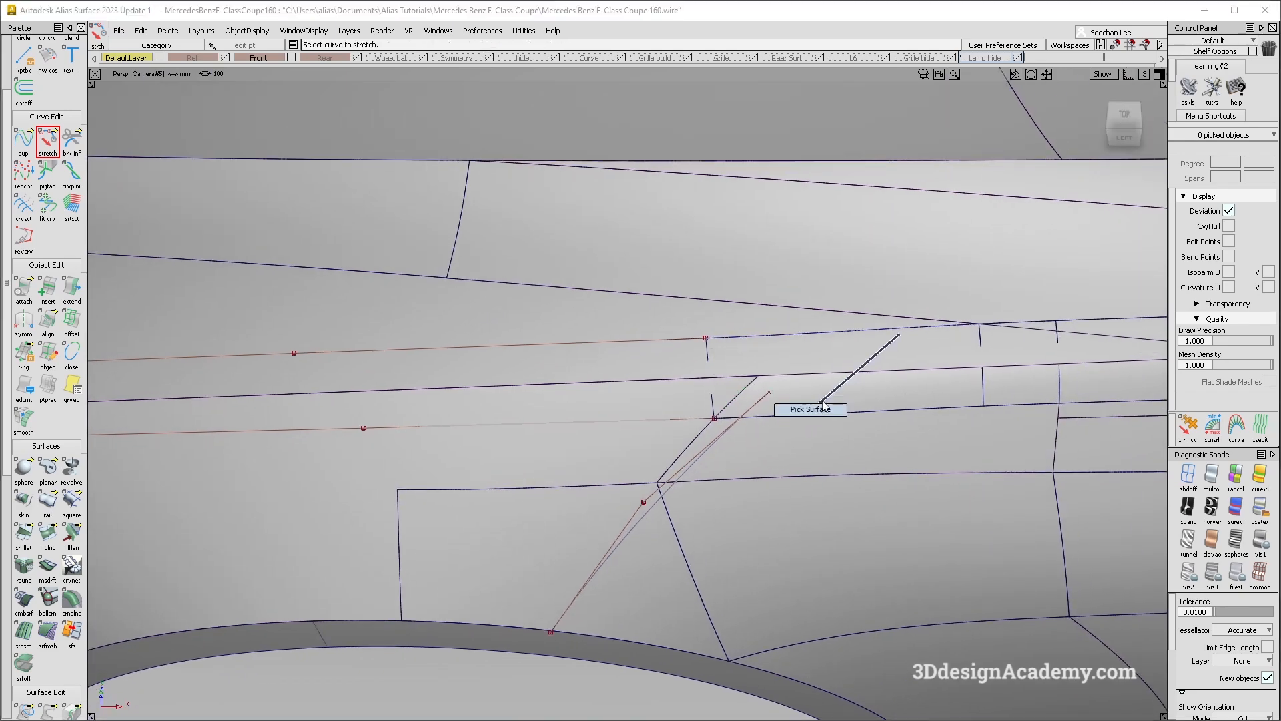
pyautogui.click(726, 335)
pyautogui.keyDown('ctrl'); pyautogui.keyDown('shift'); pyautogui.moveTo(725, 333); pyautogui.dragTo(910, 475, button='right'); pyautogui.keyUp('shift'); pyautogui.keyUp('ctrl')
pyautogui.keyDown('alt'); pyautogui.keyDown('shift'); pyautogui.moveTo(917, 433); pyautogui.dragTo(701, 429); pyautogui.keyUp('shift'); pyautogui.keyUp('alt')
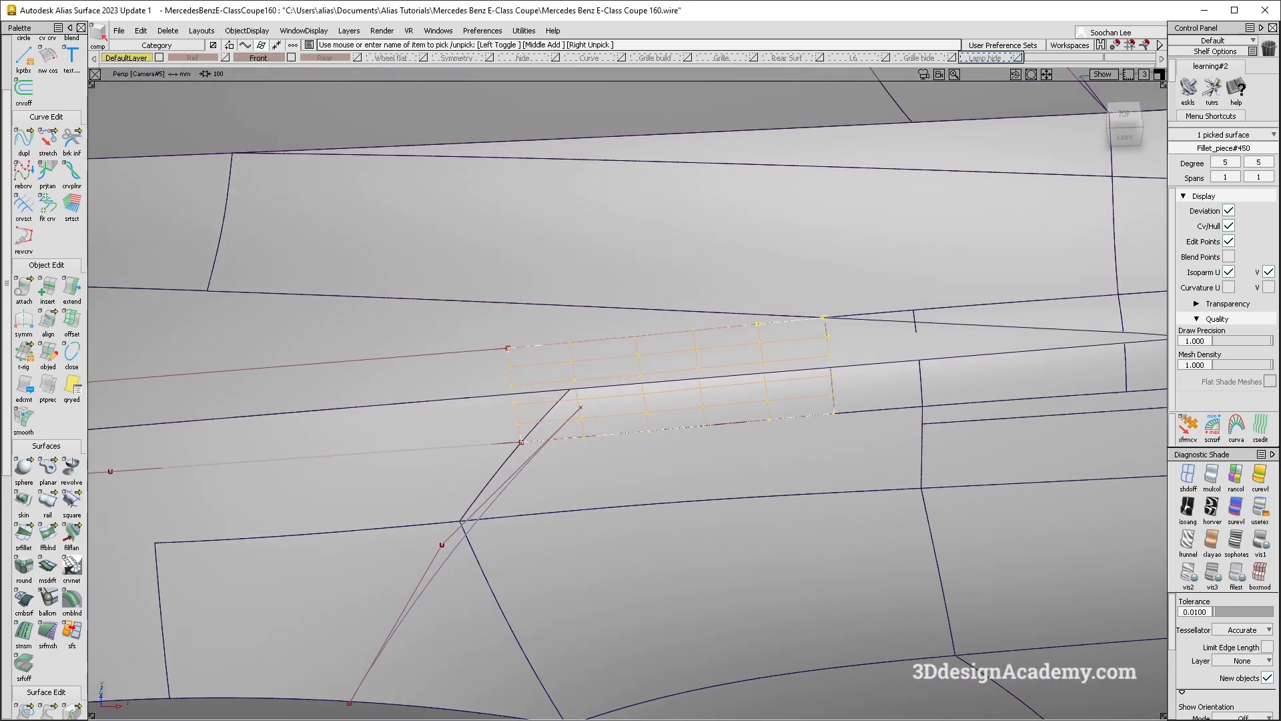
# - Delete both boundary curves running from the existing fillet forward to the headlamp
pyautogui.keyDown('alt'); pyautogui.keyDown('shift'); pyautogui.moveTo(567, 469); pyautogui.dragTo(698, 446, button='middle'); pyautogui.keyUp('shift'); pyautogui.keyUp('alt')
pyautogui.keyDown('ctrl'); pyautogui.keyDown('shift'); pyautogui.moveTo(598, 360); pyautogui.dragTo(512, 357); pyautogui.keyUp('shift'); pyautogui.keyUp('ctrl')
pyautogui.moveTo(524, 318); pyautogui.dragTo(561, 456)
pyautogui.press('Delete')
pyautogui.press('Return')
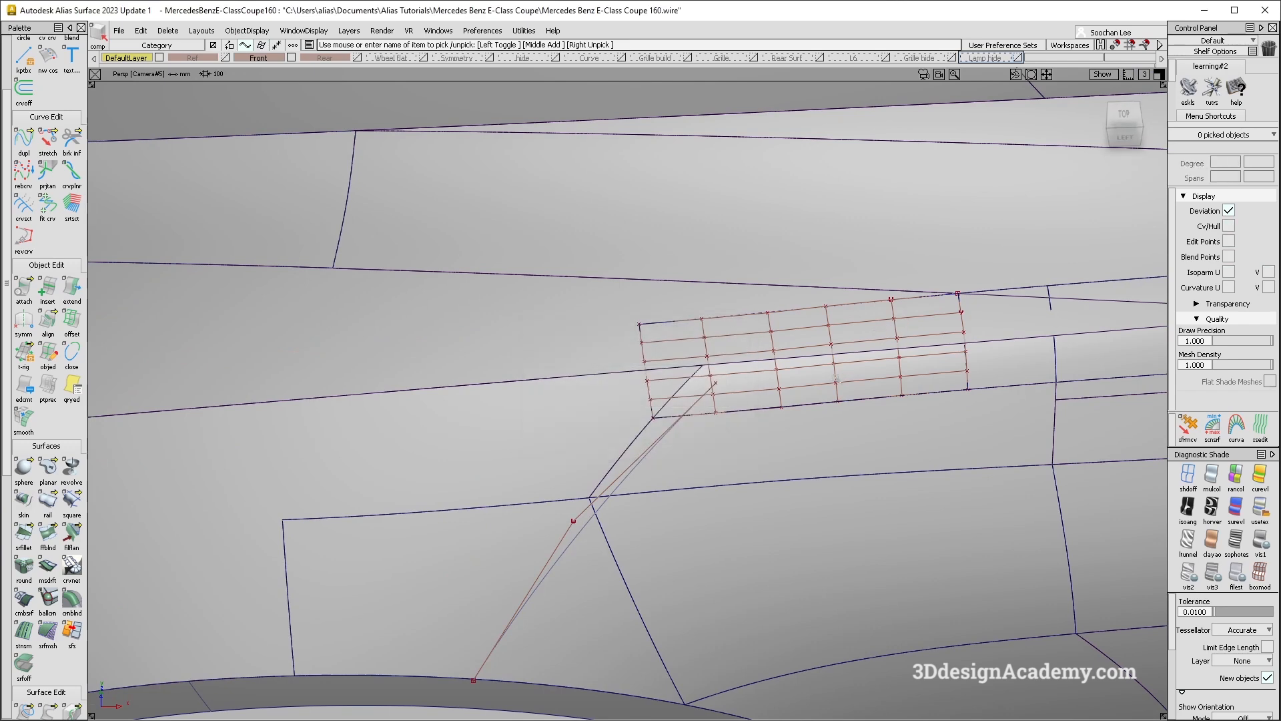
# - Delete the front piece of the existing crease fillet
pyautogui.keyDown('ctrl'); pyautogui.keyDown('shift'); pyautogui.moveTo(903, 338); pyautogui.dragTo(856, 382); pyautogui.keyUp('shift'); pyautogui.keyUp('ctrl')
pyautogui.click(856, 385)
pyautogui.press('Delete')
pyautogui.press('Return')
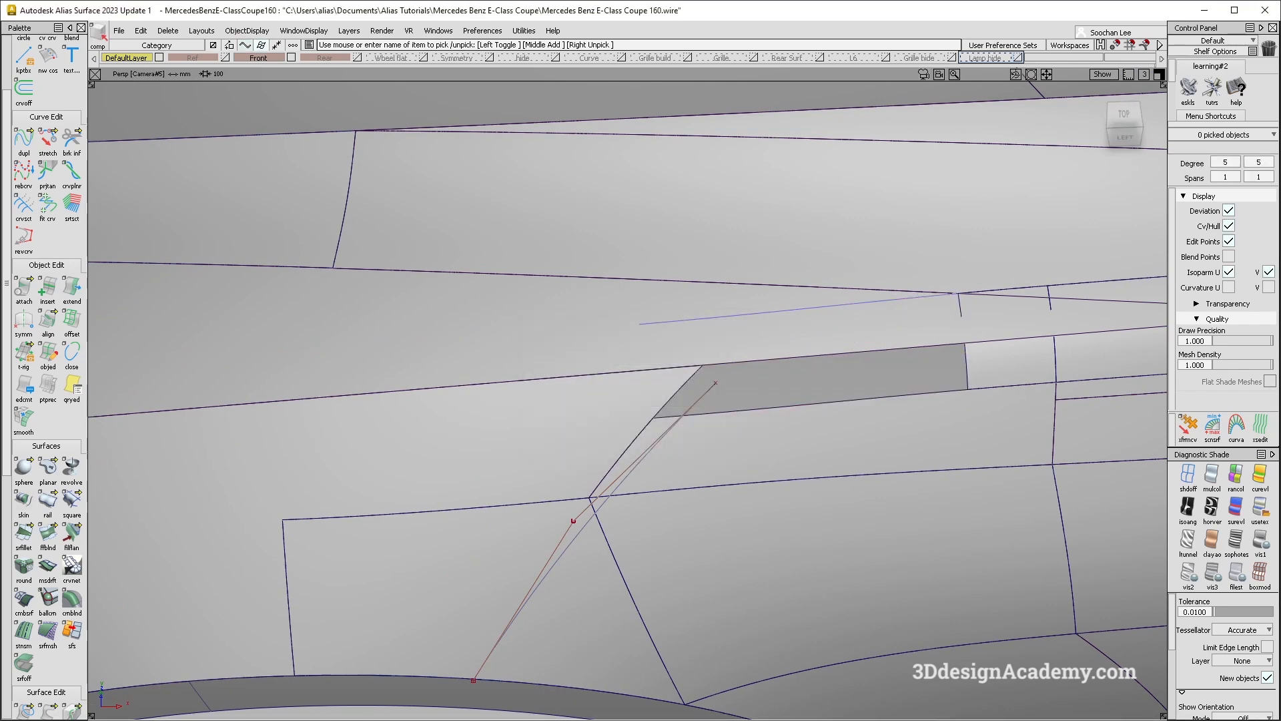
# - Untrim the lower fender surface and delete the leftover curves-on-surface from the removed fillet piece
pyautogui.click(856, 400)
pyautogui.scroll(-2, 48, 567)
pyautogui.click(48, 660)
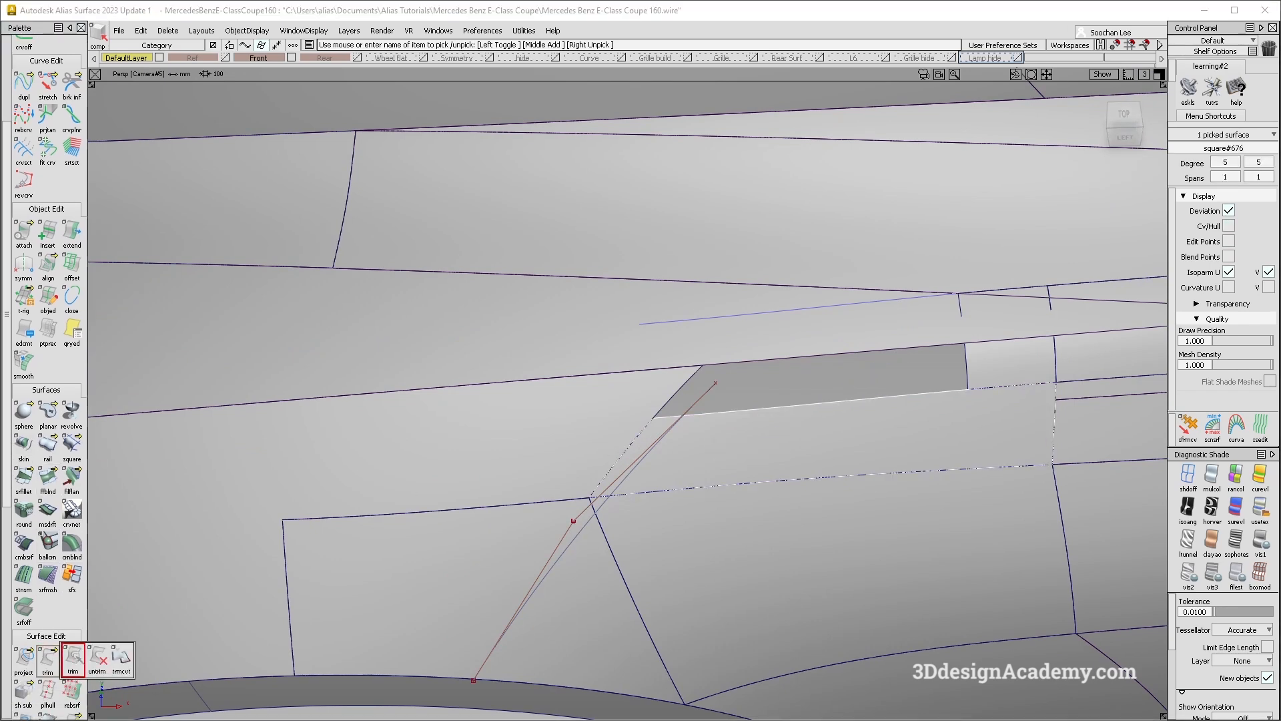
pyautogui.keyDown('ctrl'); pyautogui.keyDown('shift'); pyautogui.moveTo(860, 348); pyautogui.dragTo(804, 293); pyautogui.keyUp('shift'); pyautogui.keyUp('ctrl')
pyautogui.moveTo(797, 265); pyautogui.dragTo(799, 445)
pyautogui.press('Delete')
pyautogui.press('Return')
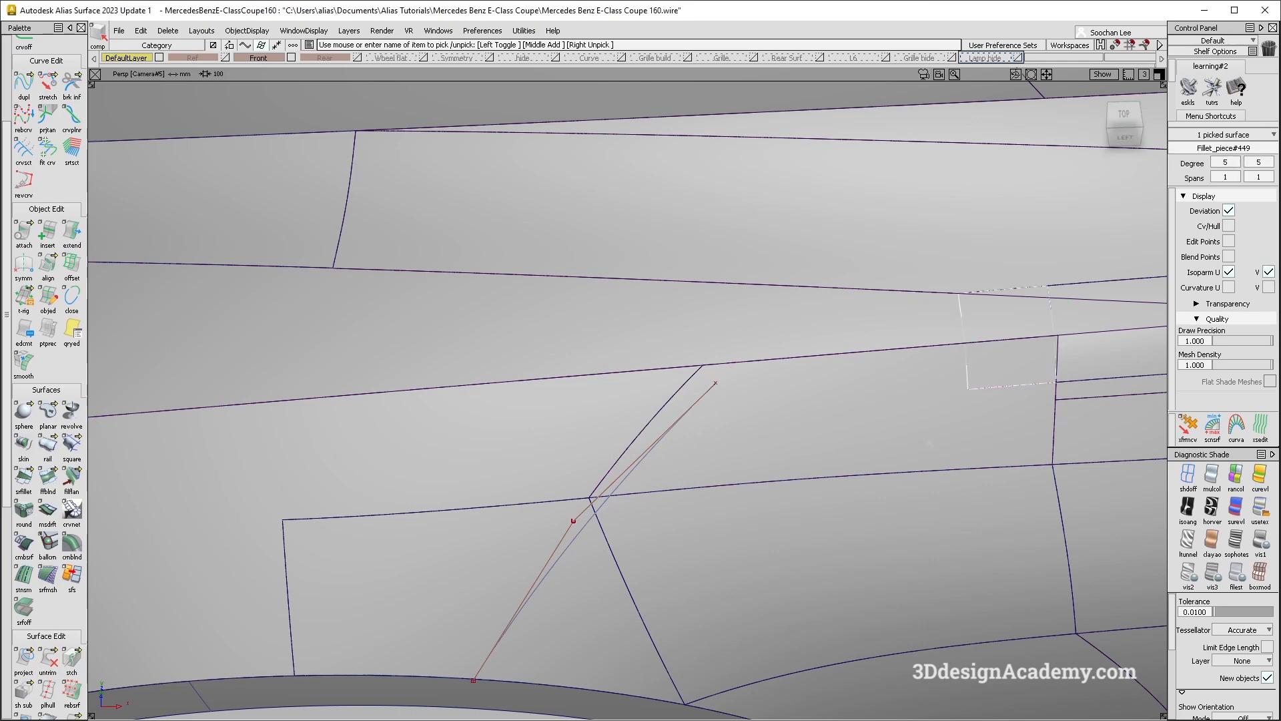
# - Examine the construction metadata and CVs of the neighboring remaining fillet piece
pyautogui.keyDown('ctrl'); pyautogui.keyDown('shift'); pyautogui.moveTo(973, 424); pyautogui.dragTo(874, 316, button='right'); pyautogui.keyUp('shift'); pyautogui.keyUp('ctrl')
pyautogui.keyDown('alt'); pyautogui.keyDown('shift'); pyautogui.moveTo(882, 318); pyautogui.dragTo(689, 317, button='middle'); pyautogui.keyUp('shift'); pyautogui.keyUp('alt')
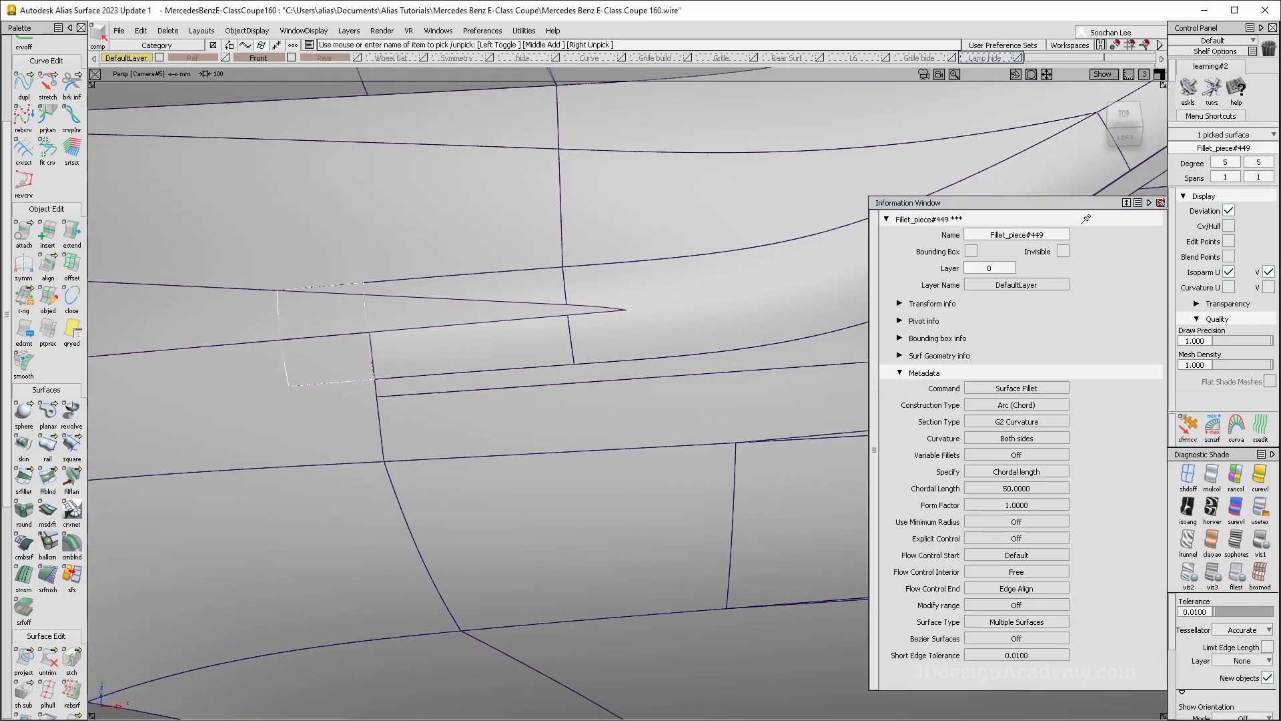
pyautogui.click(1160, 203)
pyautogui.keyDown('ctrl'); pyautogui.keyDown('shift'); pyautogui.moveTo(549, 306); pyautogui.dragTo(599, 372, button='right'); pyautogui.keyUp('shift'); pyautogui.keyUp('ctrl')
pyautogui.keyDown('alt'); pyautogui.keyDown('shift'); pyautogui.moveTo(414, 323); pyautogui.dragTo(558, 338, button='middle'); pyautogui.keyUp('shift'); pyautogui.keyUp('alt')
pyautogui.keyDown('alt'); pyautogui.keyDown('shift'); pyautogui.moveTo(472, 361); pyautogui.dragTo(674, 381, button='middle'); pyautogui.keyUp('shift'); pyautogui.keyUp('alt')
pyautogui.keyDown('alt'); pyautogui.keyDown('shift'); pyautogui.moveTo(527, 433); pyautogui.dragTo(583, 452); pyautogui.keyUp('shift'); pyautogui.keyUp('alt')
pyautogui.keyDown('ctrl'); pyautogui.keyDown('shift'); pyautogui.moveTo(724, 358); pyautogui.dragTo(542, 453, button='right'); pyautogui.keyUp('shift'); pyautogui.keyUp('ctrl')
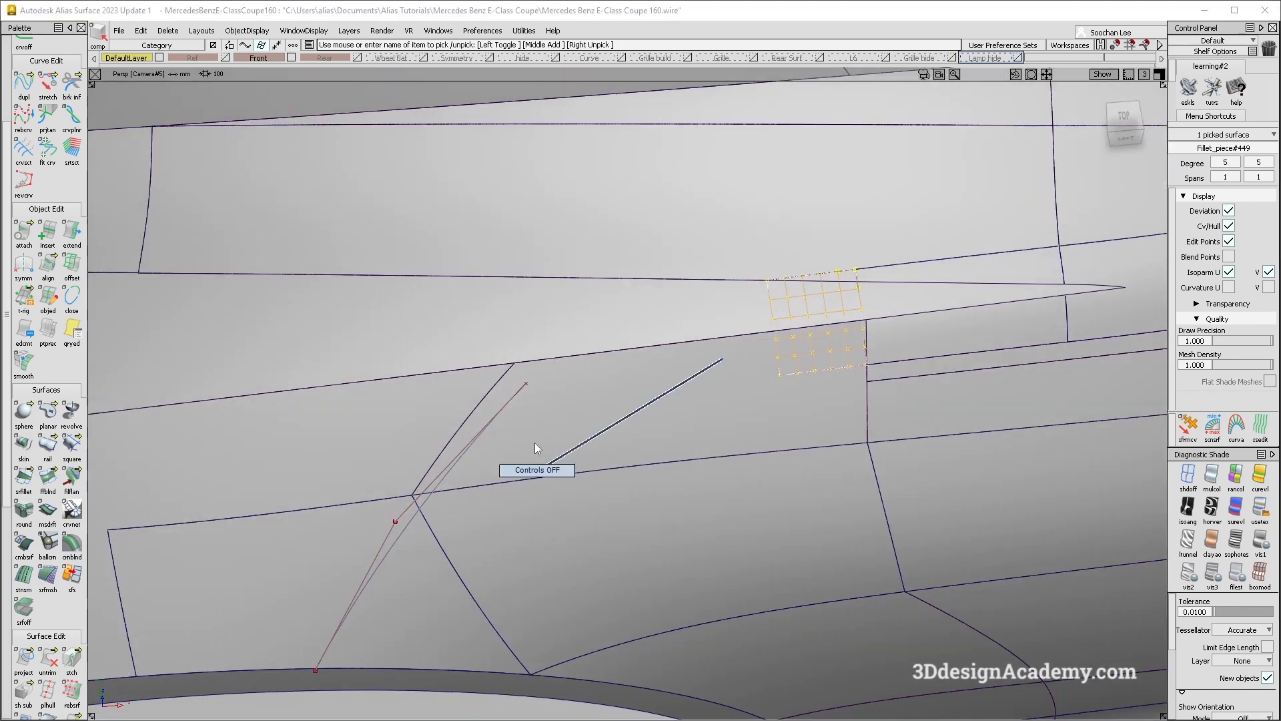
pyautogui.keyDown('alt'); pyautogui.keyDown('shift'); pyautogui.moveTo(396, 561); pyautogui.dragTo(585, 513, button='middle'); pyautogui.keyUp('shift'); pyautogui.keyUp('alt')
# - Set up a G2 surface fillet, chordal length 50, between the upper and lower fender surfaces with Start, Interior and End flow at Default
pyautogui.doubleClick(22, 481)
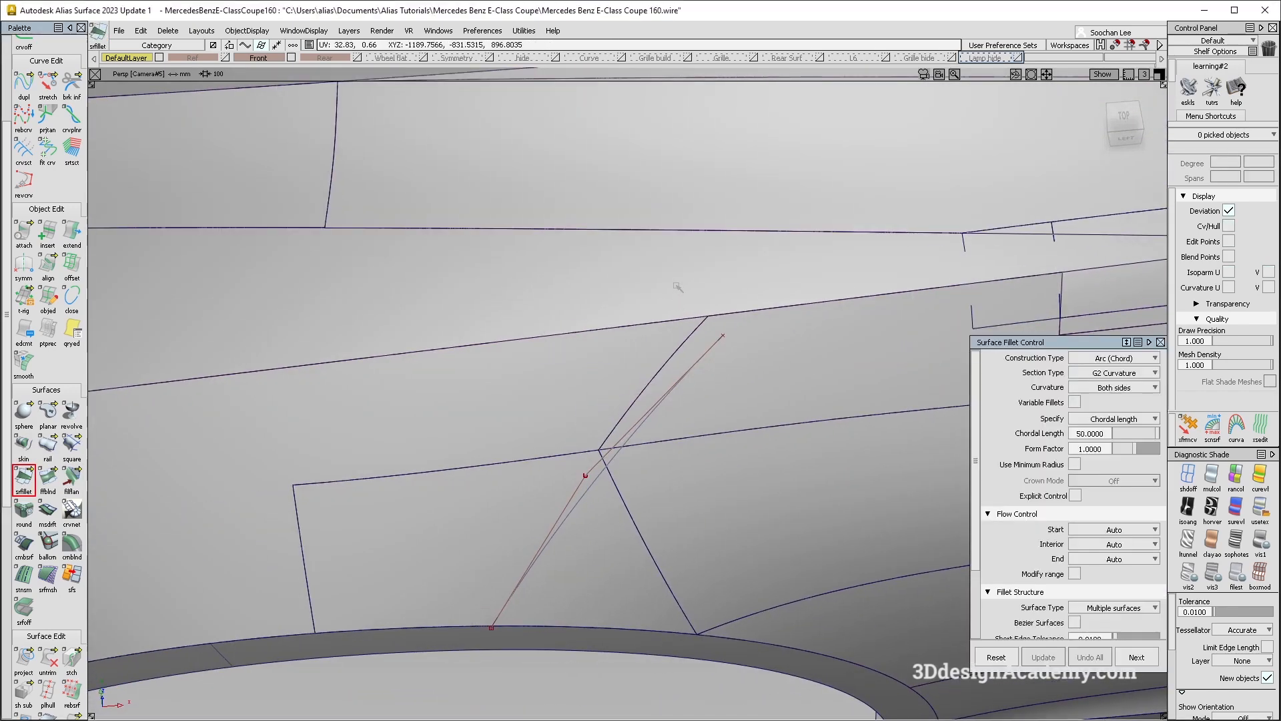
pyautogui.click(677, 287)
pyautogui.click(774, 344)
pyautogui.keyDown('alt'); pyautogui.keyDown('shift'); pyautogui.moveTo(721, 347); pyautogui.dragTo(563, 351, button='right'); pyautogui.keyUp('shift'); pyautogui.keyUp('alt')
pyautogui.keyDown('alt'); pyautogui.keyDown('shift'); pyautogui.moveTo(564, 352); pyautogui.dragTo(669, 401); pyautogui.keyUp('shift'); pyautogui.keyUp('alt')
pyautogui.click(1128, 529)
pyautogui.click(1127, 529)
pyautogui.click(1133, 559)
pyautogui.click(1127, 558)
pyautogui.scroll(-3, 1089, 570)
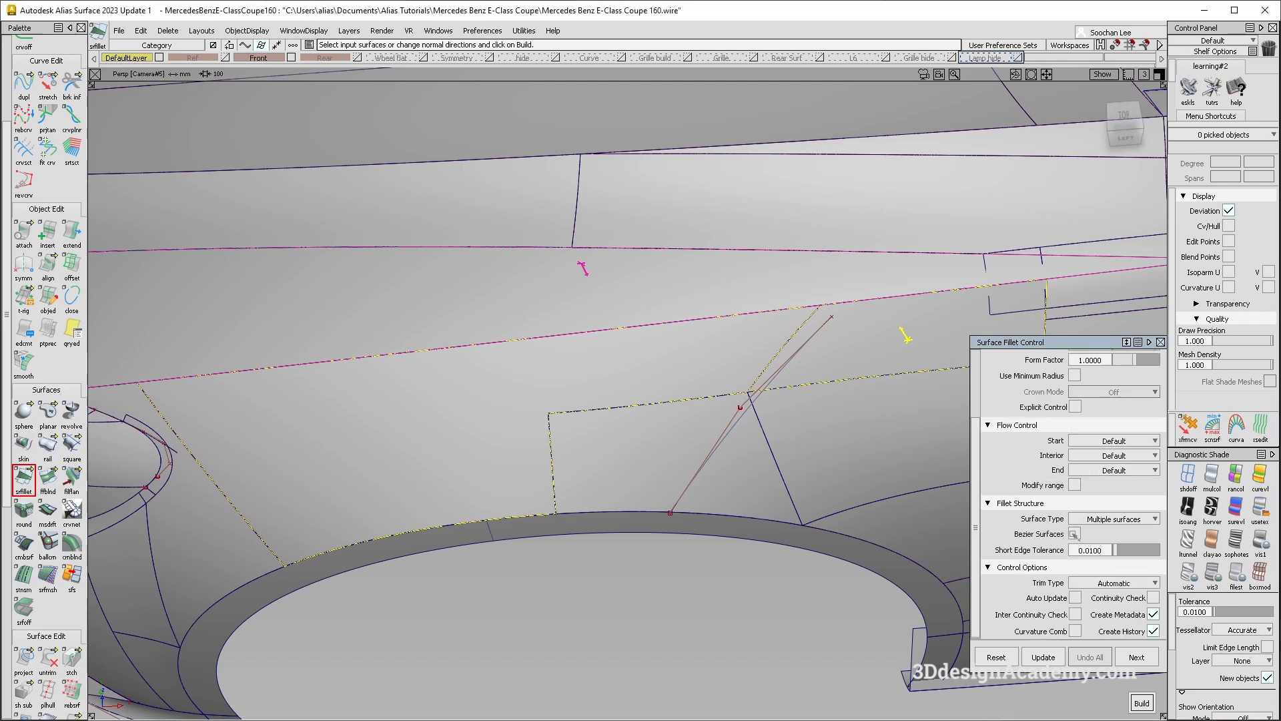
# - Build the fillet along the front fender crease and turn on Bezier surfaces for it
pyautogui.keyDown('ctrl'); pyautogui.keyDown('shift'); pyautogui.moveTo(569, 397); pyautogui.dragTo(491, 312, button='right'); pyautogui.keyUp('shift'); pyautogui.keyUp('ctrl')
pyautogui.keyDown('alt'); pyautogui.keyDown('shift'); pyautogui.moveTo(179, 415); pyautogui.dragTo(465, 344, button='middle'); pyautogui.keyUp('shift'); pyautogui.keyUp('alt')
pyautogui.keyDown('alt'); pyautogui.keyDown('shift'); pyautogui.moveTo(714, 327); pyautogui.dragTo(249, 355, button='middle'); pyautogui.keyUp('shift'); pyautogui.keyUp('alt')
pyautogui.moveTo(727, 308)
pyautogui.keyDown('alt'); pyautogui.keyDown('shift'); pyautogui.mouseDown()
pyautogui.moveTo(731, 335)
pyautogui.moveTo(714, 307)
pyautogui.mouseUp(); pyautogui.keyUp('shift'); pyautogui.keyUp('alt')
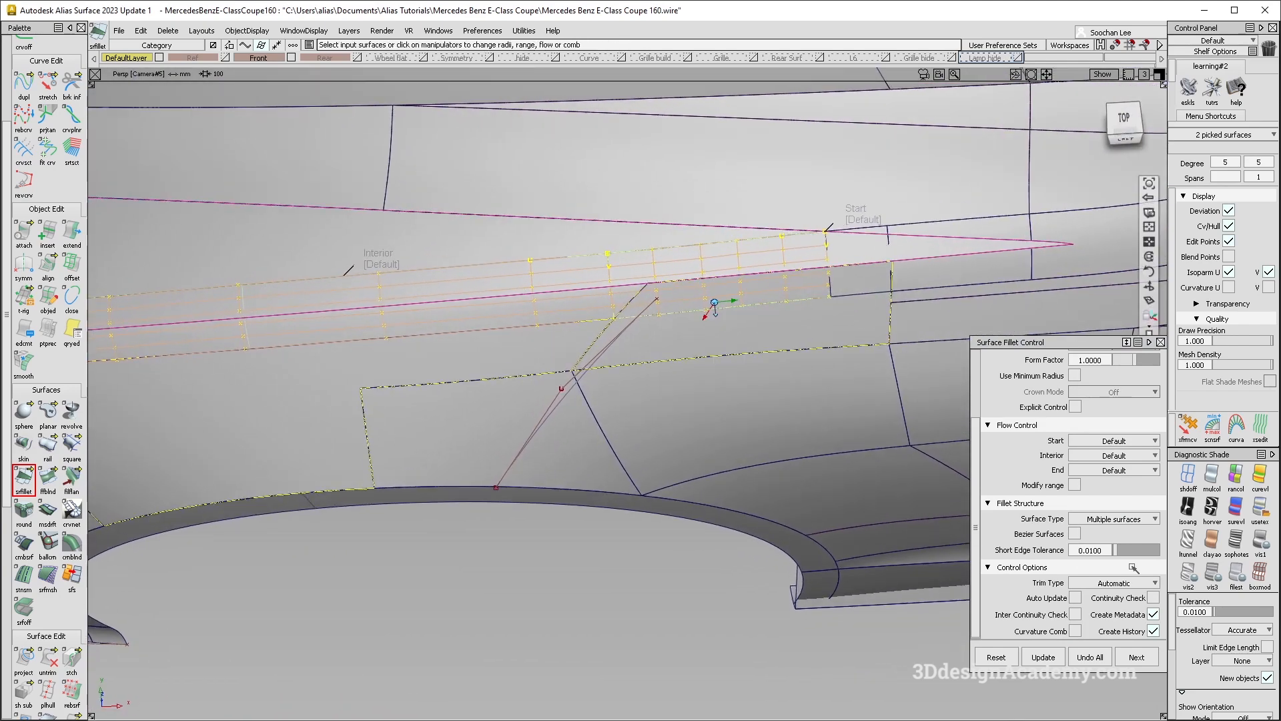
pyautogui.click(1074, 533)
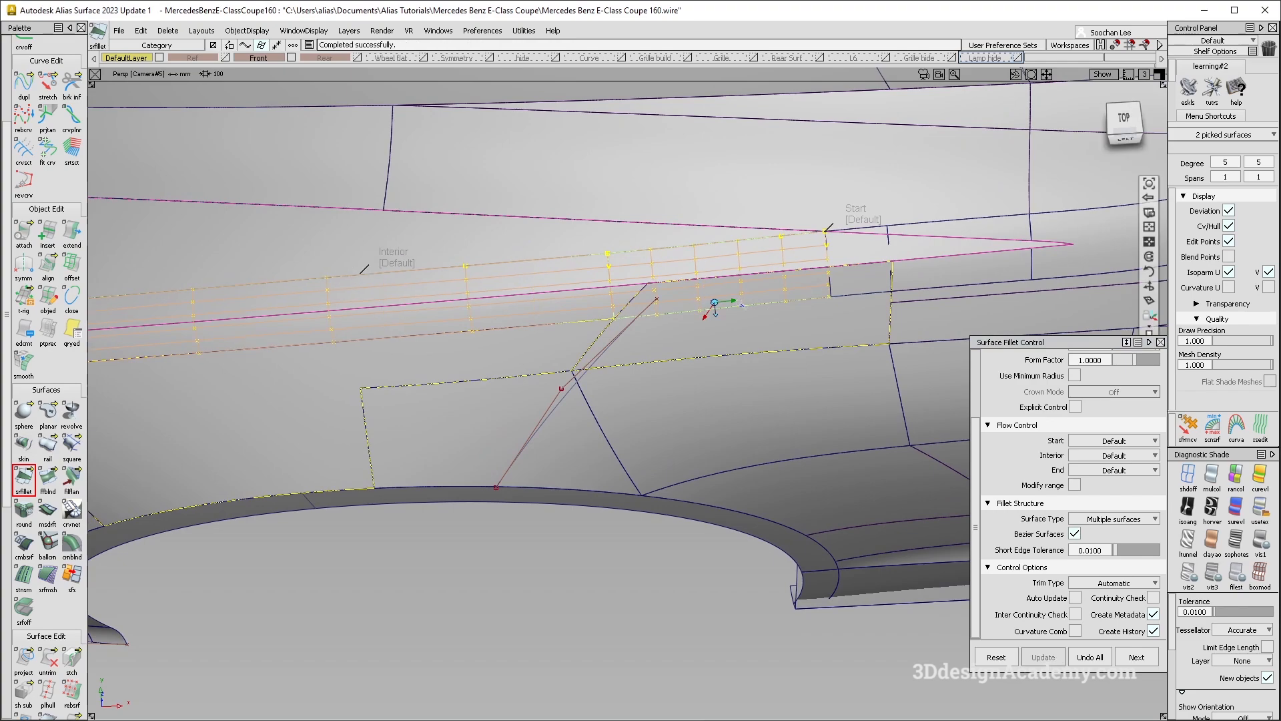
pyautogui.keyDown('alt'); pyautogui.keyDown('shift'); pyautogui.moveTo(250, 363); pyautogui.dragTo(567, 334, button='middle'); pyautogui.keyUp('shift'); pyautogui.keyUp('alt')
pyautogui.keyDown('alt'); pyautogui.keyDown('shift'); pyautogui.moveTo(567, 334); pyautogui.dragTo(466, 345, button='right'); pyautogui.keyUp('shift'); pyautogui.keyUp('alt')
pyautogui.keyDown('alt'); pyautogui.keyDown('shift'); pyautogui.moveTo(467, 345); pyautogui.dragTo(471, 380); pyautogui.keyUp('shift'); pyautogui.keyUp('alt')
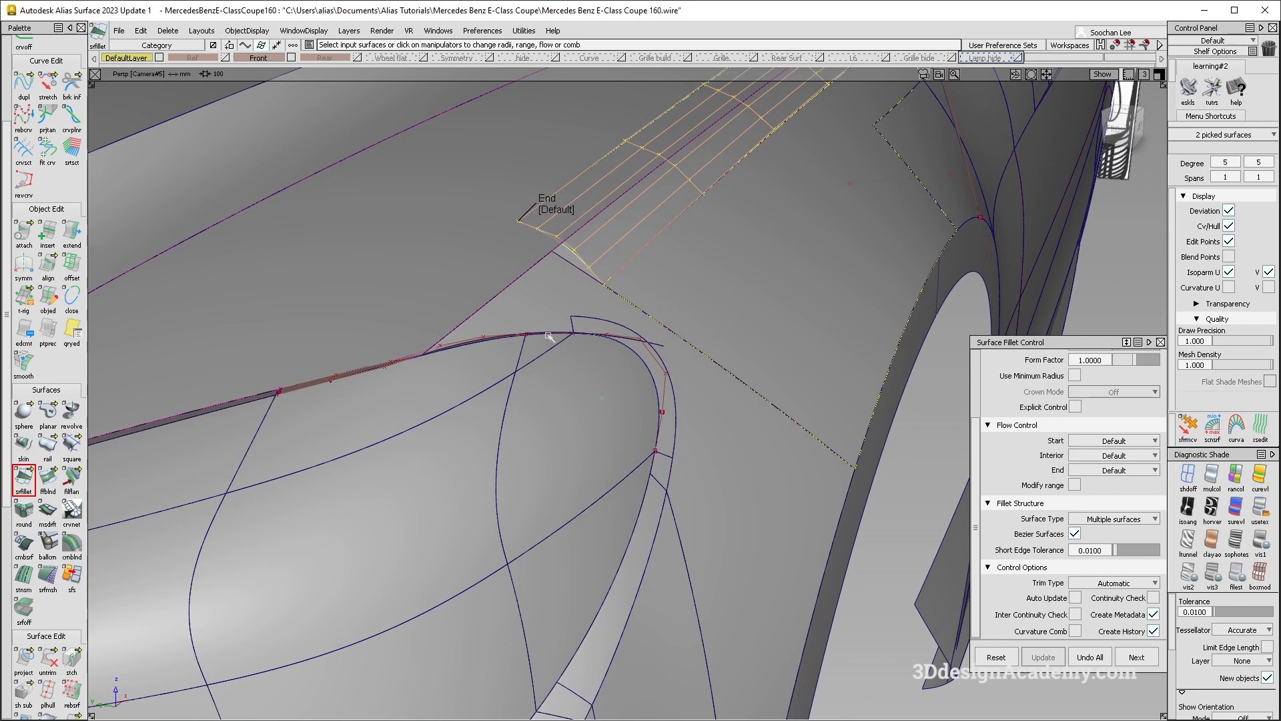
# - Examine the new fillet's front end and the surfaces along the headlamp's upper edge
pyautogui.moveTo(544, 348)
pyautogui.keyDown('alt'); pyautogui.keyDown('shift'); pyautogui.mouseDown()
pyautogui.moveTo(494, 367)
pyautogui.moveTo(535, 343)
pyautogui.mouseUp(); pyautogui.keyUp('shift'); pyautogui.keyUp('alt')
pyautogui.click(535, 344)
pyautogui.keyDown('alt'); pyautogui.keyDown('shift'); pyautogui.moveTo(366, 367); pyautogui.dragTo(470, 350); pyautogui.keyUp('shift'); pyautogui.keyUp('alt')
pyautogui.keyDown('ctrl'); pyautogui.keyDown('shift'); pyautogui.moveTo(460, 353); pyautogui.dragTo(446, 398, button='right'); pyautogui.keyUp('shift'); pyautogui.keyUp('ctrl')
pyautogui.keyDown('ctrl'); pyautogui.keyDown('shift'); pyautogui.moveTo(490, 364); pyautogui.dragTo(503, 326); pyautogui.keyUp('shift'); pyautogui.keyUp('ctrl')
pyautogui.click(352, 352)
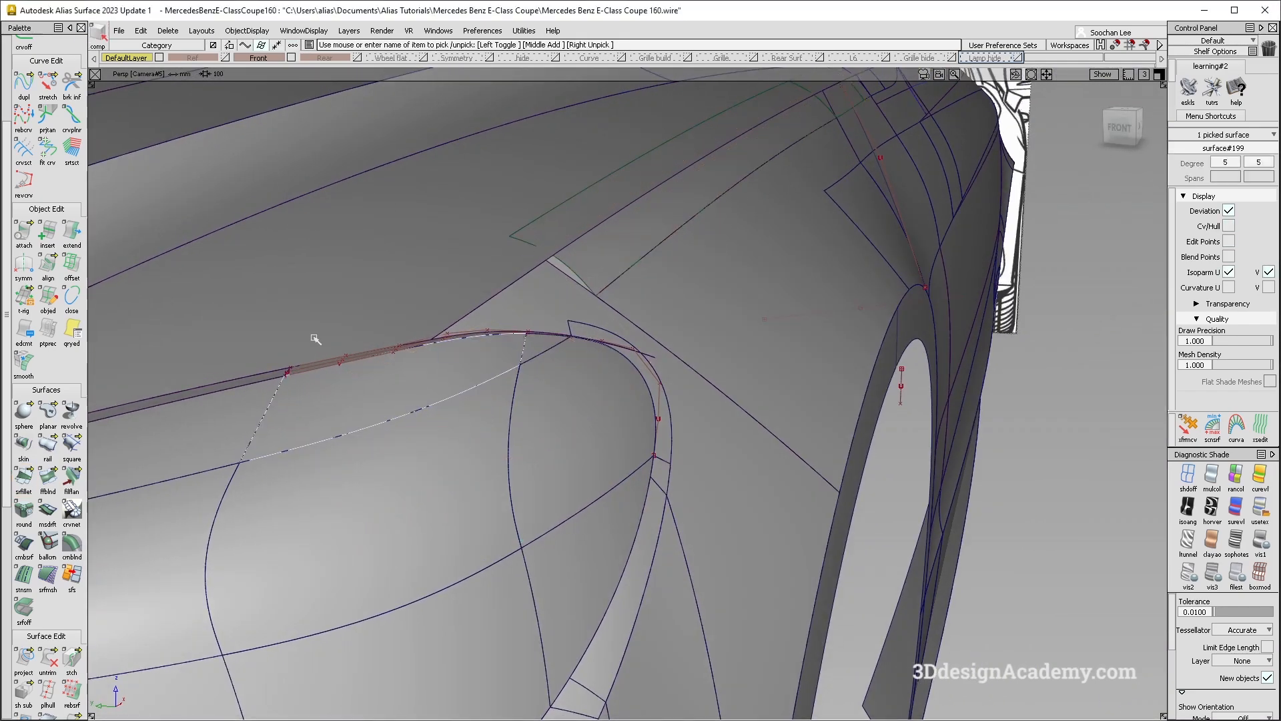
pyautogui.keyDown('alt'); pyautogui.keyDown('shift'); pyautogui.moveTo(400, 353); pyautogui.dragTo(441, 354); pyautogui.keyUp('shift'); pyautogui.keyUp('alt')
pyautogui.keyDown('ctrl'); pyautogui.keyDown('shift'); pyautogui.moveTo(440, 353); pyautogui.dragTo(442, 400, button='right'); pyautogui.keyUp('shift'); pyautogui.keyUp('ctrl')
pyautogui.moveTo(442, 401)
pyautogui.keyDown('alt'); pyautogui.keyDown('shift'); pyautogui.mouseDown()
pyautogui.moveTo(475, 408)
pyautogui.moveTo(426, 402)
pyautogui.mouseUp(); pyautogui.keyUp('shift'); pyautogui.keyUp('alt')
pyautogui.keyDown('ctrl'); pyautogui.keyDown('shift'); pyautogui.moveTo(427, 404); pyautogui.dragTo(429, 449, button='right'); pyautogui.keyUp('shift'); pyautogui.keyUp('ctrl')
pyautogui.keyDown('ctrl'); pyautogui.keyDown('shift'); pyautogui.moveTo(334, 515); pyautogui.dragTo(352, 427); pyautogui.keyUp('shift'); pyautogui.keyUp('ctrl')
pyautogui.moveTo(401, 461)
pyautogui.keyDown('alt'); pyautogui.keyDown('shift'); pyautogui.mouseDown()
pyautogui.moveTo(512, 469)
pyautogui.moveTo(514, 451)
pyautogui.mouseUp(); pyautogui.keyUp('shift'); pyautogui.keyUp('alt')
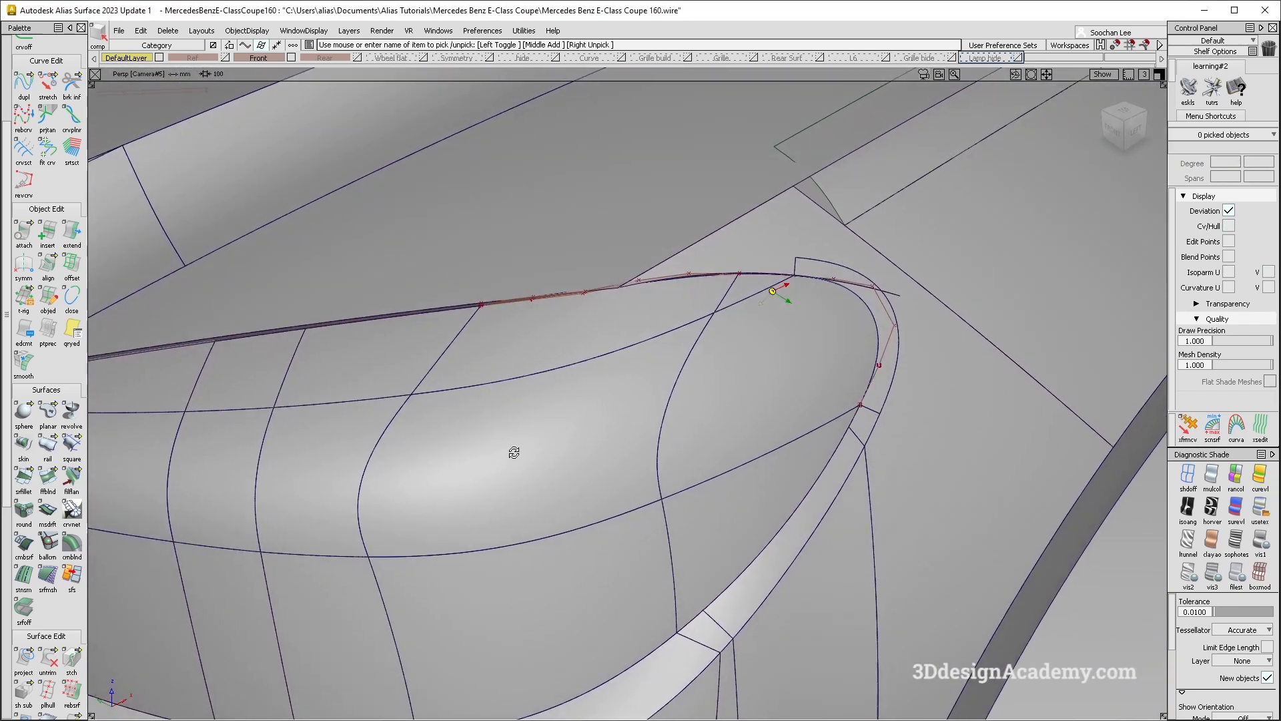
# - Untrim the surface at the headlamp's upper rear corner
pyautogui.keyDown('ctrl'); pyautogui.keyDown('shift'); pyautogui.moveTo(472, 316); pyautogui.dragTo(403, 368); pyautogui.keyUp('shift'); pyautogui.keyUp('ctrl')
pyautogui.click(402, 361)
pyautogui.click(48, 658)
pyautogui.keyDown('alt'); pyautogui.keyDown('shift'); pyautogui.moveTo(617, 320); pyautogui.dragTo(728, 340); pyautogui.keyUp('shift'); pyautogui.keyUp('alt')
pyautogui.click(641, 348)
pyautogui.keyDown('ctrl'); pyautogui.keyDown('shift'); pyautogui.moveTo(775, 429); pyautogui.dragTo(777, 404); pyautogui.keyUp('shift'); pyautogui.keyUp('ctrl')
# - Reopen the crease fillet, include the small front fender section beside the headlamp, and rebuild it with End flow set to Extend
pyautogui.keyDown('alt'); pyautogui.keyDown('shift'); pyautogui.moveTo(787, 320); pyautogui.dragTo(867, 262); pyautogui.keyUp('shift'); pyautogui.keyUp('alt')
pyautogui.hotkey('ctrl', 'q')
pyautogui.click(819, 211)
pyautogui.click(731, 243)
pyautogui.press('space')
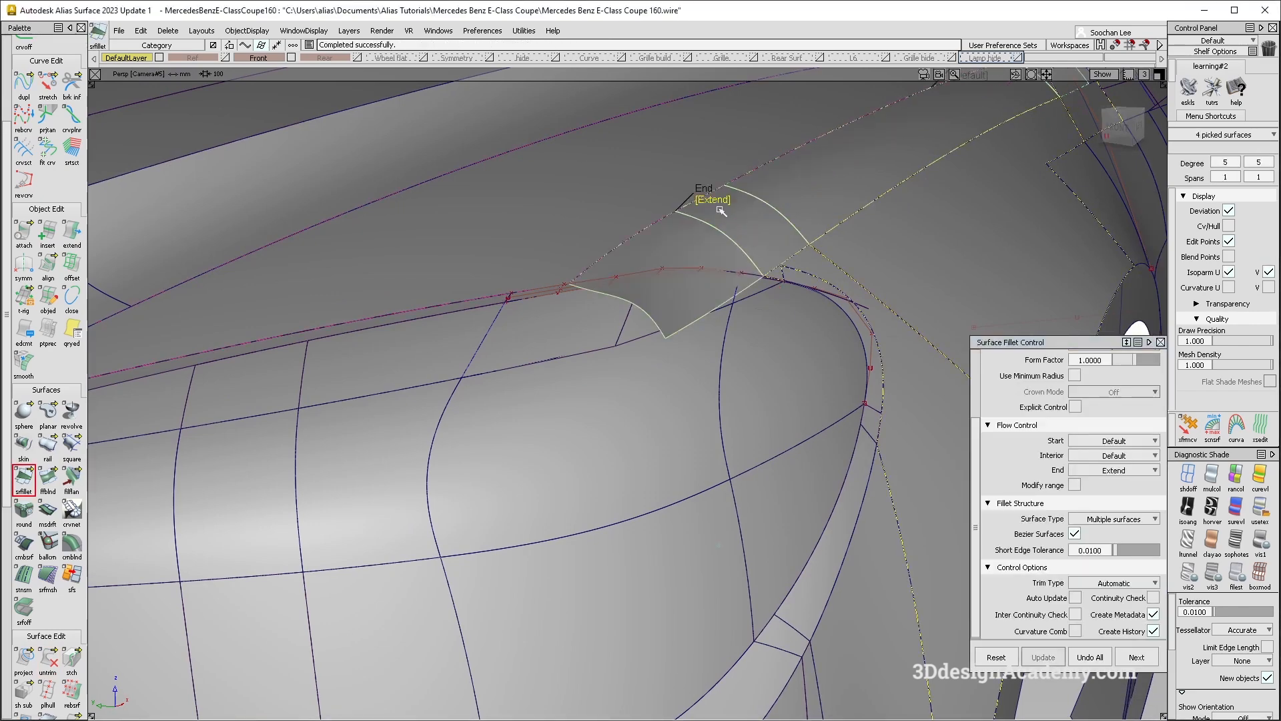
# - Change the fillet's End flow to Edge align and rebuild it at the headlamp edge
pyautogui.keyDown('alt'); pyautogui.keyDown('shift'); pyautogui.moveTo(706, 289); pyautogui.dragTo(524, 409); pyautogui.keyUp('shift'); pyautogui.keyUp('alt')
pyautogui.click(544, 375)
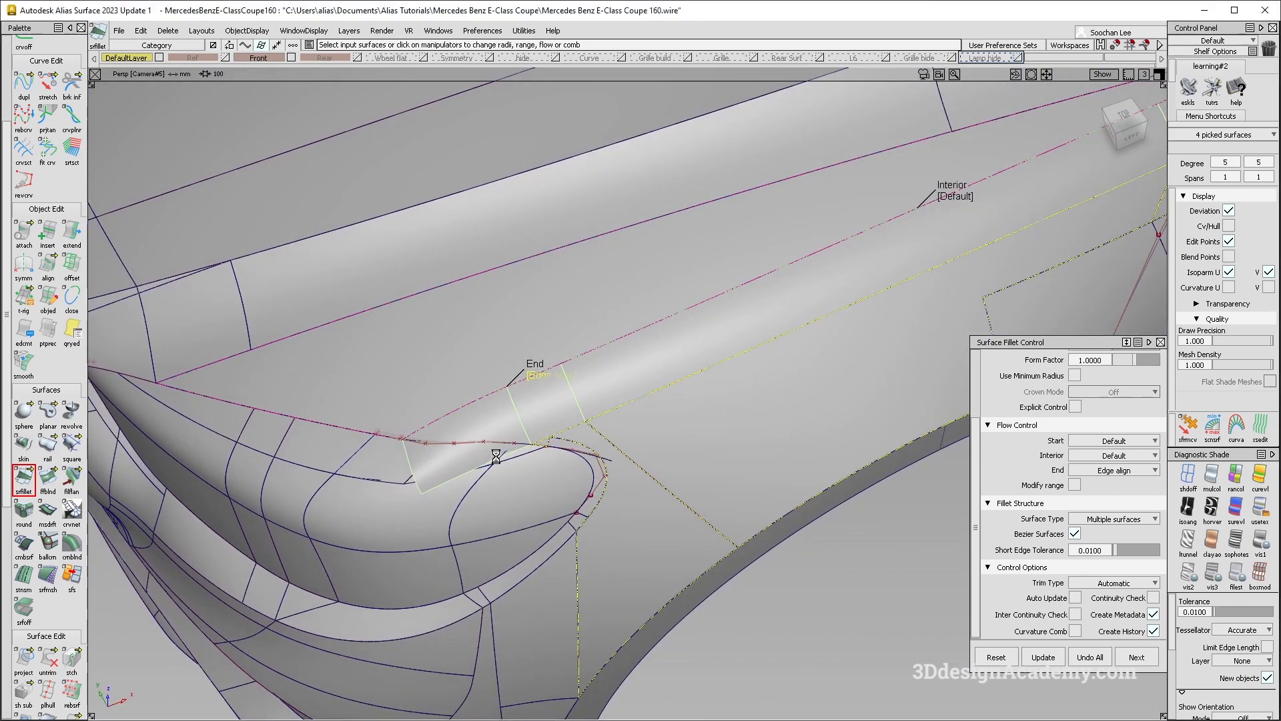
pyautogui.keyDown('alt'); pyautogui.keyDown('shift'); pyautogui.moveTo(423, 391); pyautogui.dragTo(534, 417, button='right'); pyautogui.keyUp('shift'); pyautogui.keyUp('alt')
pyautogui.keyDown('alt'); pyautogui.keyDown('shift'); pyautogui.moveTo(554, 394); pyautogui.dragTo(725, 459); pyautogui.keyUp('shift'); pyautogui.keyUp('alt')
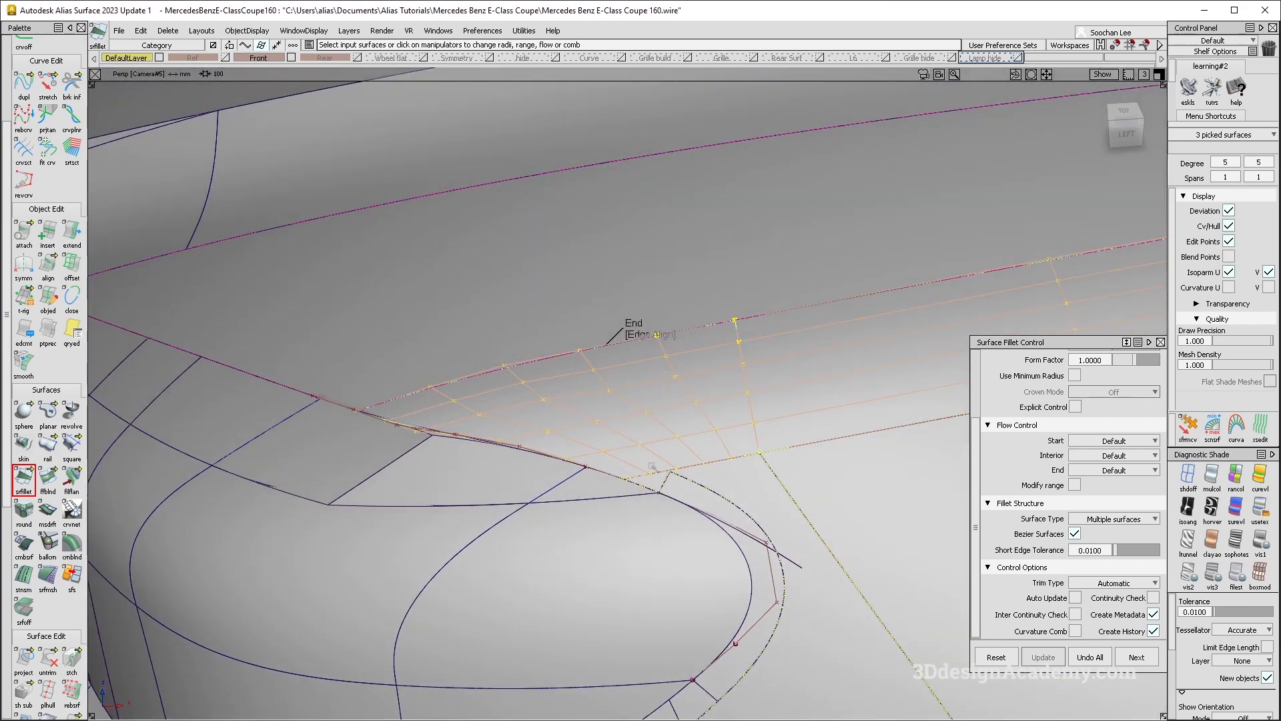
# - Examine the fillet's CV layout and highlights from the headlamp end along the fender to its rear start
pyautogui.keyDown('alt'); pyautogui.keyDown('shift'); pyautogui.moveTo(450, 413); pyautogui.dragTo(343, 431, button='right'); pyautogui.keyUp('shift'); pyautogui.keyUp('alt')
pyautogui.keyDown('alt'); pyautogui.keyDown('shift'); pyautogui.moveTo(342, 431); pyautogui.dragTo(618, 390); pyautogui.keyUp('shift'); pyautogui.keyUp('alt')
pyautogui.keyDown('alt'); pyautogui.keyDown('shift'); pyautogui.moveTo(618, 391); pyautogui.dragTo(494, 401, button='right'); pyautogui.keyUp('shift'); pyautogui.keyUp('alt')
pyautogui.keyDown('alt'); pyautogui.keyDown('shift'); pyautogui.moveTo(432, 412); pyautogui.dragTo(597, 360, button='middle'); pyautogui.keyUp('shift'); pyautogui.keyUp('alt')
pyautogui.keyDown('alt'); pyautogui.keyDown('shift'); pyautogui.moveTo(391, 374); pyautogui.dragTo(514, 369, button='right'); pyautogui.keyUp('shift'); pyautogui.keyUp('alt')
pyautogui.keyDown('alt'); pyautogui.keyDown('shift'); pyautogui.moveTo(514, 369); pyautogui.dragTo(695, 359, button='middle'); pyautogui.keyUp('shift'); pyautogui.keyUp('alt')
pyautogui.keyDown('alt'); pyautogui.keyDown('shift'); pyautogui.moveTo(695, 359); pyautogui.dragTo(573, 386); pyautogui.keyUp('shift'); pyautogui.keyUp('alt')
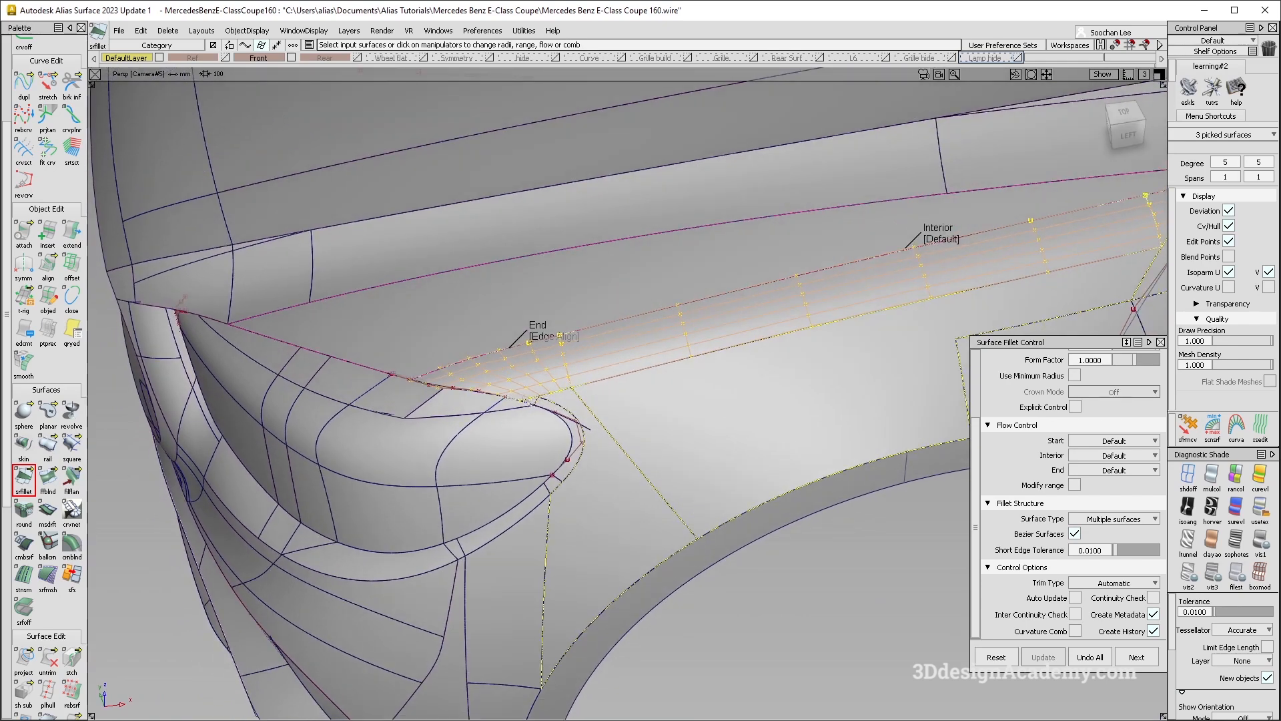
pyautogui.keyDown('alt'); pyautogui.keyDown('shift'); pyautogui.moveTo(565, 359); pyautogui.dragTo(466, 406, button='middle'); pyautogui.keyUp('shift'); pyautogui.keyUp('alt')
pyautogui.keyDown('alt'); pyautogui.keyDown('shift'); pyautogui.moveTo(466, 405); pyautogui.dragTo(422, 408, button='right'); pyautogui.keyUp('shift'); pyautogui.keyUp('alt')
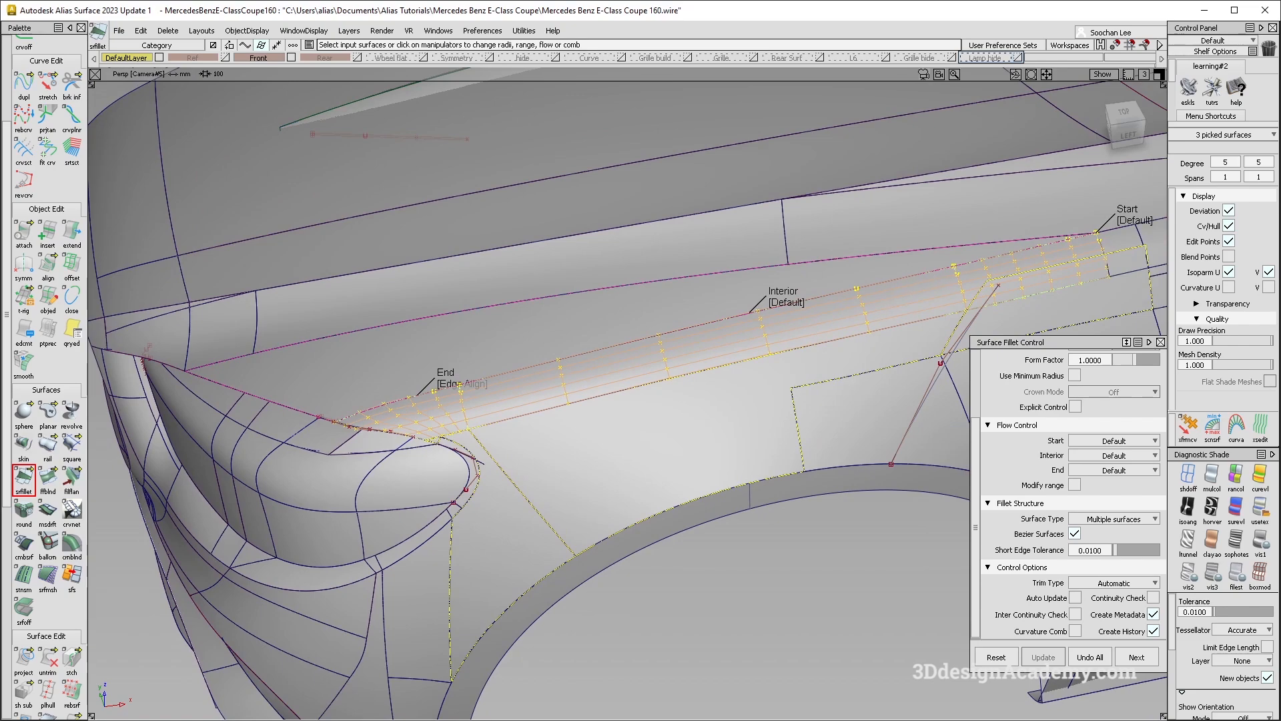
pyautogui.keyDown('alt'); pyautogui.keyDown('shift'); pyautogui.moveTo(387, 408); pyautogui.dragTo(393, 443); pyautogui.keyUp('shift'); pyautogui.keyUp('alt')
pyautogui.keyDown('alt'); pyautogui.keyDown('shift'); pyautogui.moveTo(394, 444); pyautogui.dragTo(452, 403, button='right'); pyautogui.keyUp('shift'); pyautogui.keyUp('alt')
pyautogui.keyDown('alt'); pyautogui.keyDown('shift'); pyautogui.moveTo(452, 403); pyautogui.dragTo(491, 392, button='middle'); pyautogui.keyUp('shift'); pyautogui.keyUp('alt')
pyautogui.keyDown('alt'); pyautogui.keyDown('shift'); pyautogui.moveTo(571, 388); pyautogui.dragTo(573, 337); pyautogui.keyUp('shift'); pyautogui.keyUp('alt')
pyautogui.keyDown('alt'); pyautogui.keyDown('shift'); pyautogui.moveTo(573, 336); pyautogui.dragTo(514, 337, button='right'); pyautogui.keyUp('shift'); pyautogui.keyUp('alt')
pyautogui.keyDown('alt'); pyautogui.keyDown('shift'); pyautogui.moveTo(719, 289); pyautogui.dragTo(624, 259, button='middle'); pyautogui.keyUp('shift'); pyautogui.keyUp('alt')
pyautogui.keyDown('alt'); pyautogui.keyDown('shift'); pyautogui.moveTo(624, 259); pyautogui.dragTo(630, 267); pyautogui.keyUp('shift'); pyautogui.keyUp('alt')
# - Set the fillet's Interior flow to Edge align and update the fillet
pyautogui.click(861, 205)
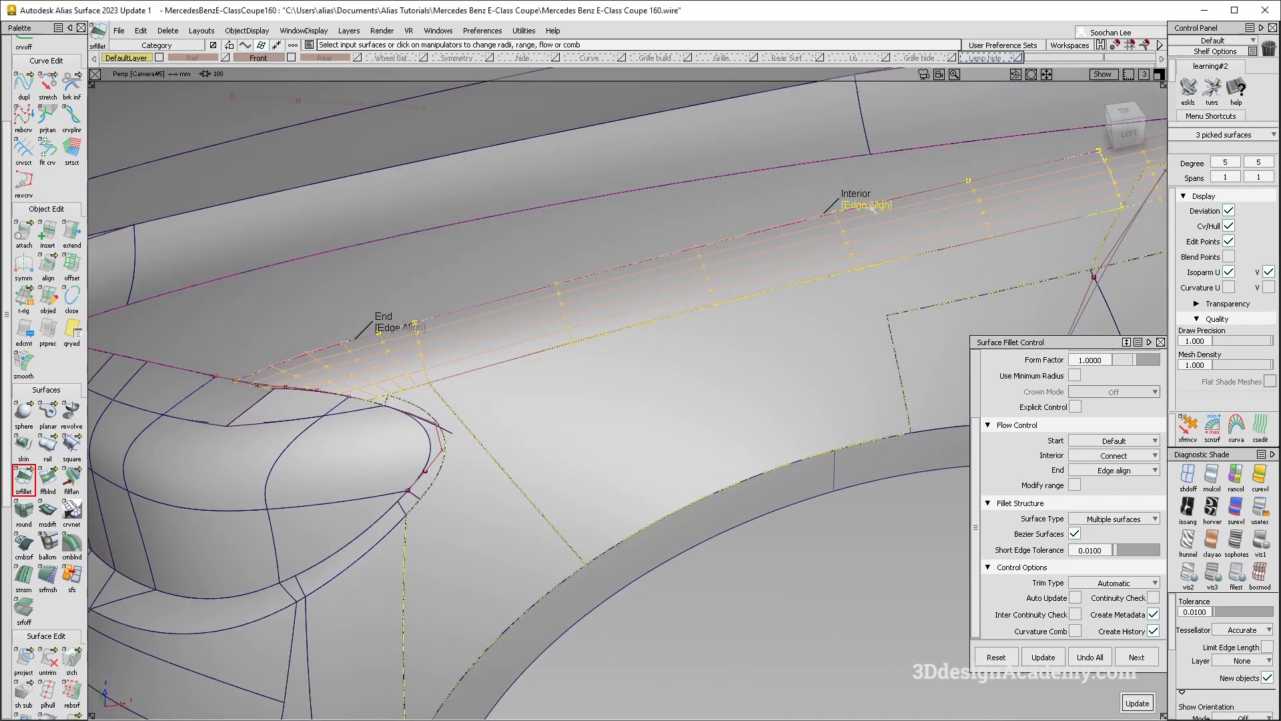
pyautogui.moveTo(437, 409)
pyautogui.keyDown('alt'); pyautogui.keyDown('shift'); pyautogui.mouseDown()
pyautogui.moveTo(473, 393)
pyautogui.moveTo(463, 455)
pyautogui.moveTo(484, 380)
pyautogui.mouseUp(); pyautogui.keyUp('shift'); pyautogui.keyUp('alt')
pyautogui.keyDown('alt'); pyautogui.keyDown('shift'); pyautogui.click(437, 376); pyautogui.keyUp('shift'); pyautogui.keyUp('alt')
pyautogui.moveTo(437, 376)
pyautogui.keyDown('alt'); pyautogui.keyDown('shift'); pyautogui.mouseDown(button='right')
pyautogui.moveTo(402, 337)
pyautogui.moveTo(437, 346)
pyautogui.mouseUp(button='right'); pyautogui.keyUp('shift'); pyautogui.keyUp('alt')
pyautogui.keyDown('alt'); pyautogui.keyDown('shift'); pyautogui.moveTo(437, 347); pyautogui.dragTo(462, 343); pyautogui.keyUp('shift'); pyautogui.keyUp('alt')
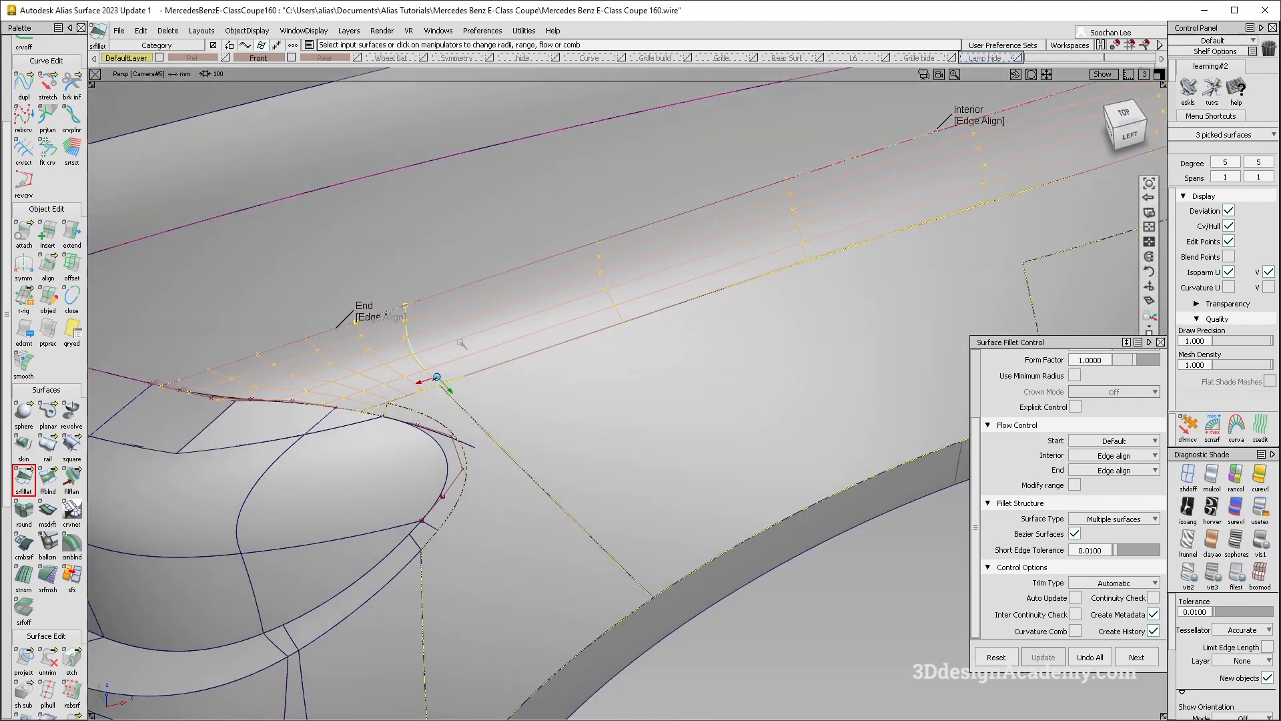
# - Switch the fillet's Interior flow to Auto
pyautogui.keyDown('alt'); pyautogui.keyDown('shift'); pyautogui.moveTo(462, 343); pyautogui.dragTo(527, 334, button='right'); pyautogui.keyUp('shift'); pyautogui.keyUp('alt')
pyautogui.click(806, 204)
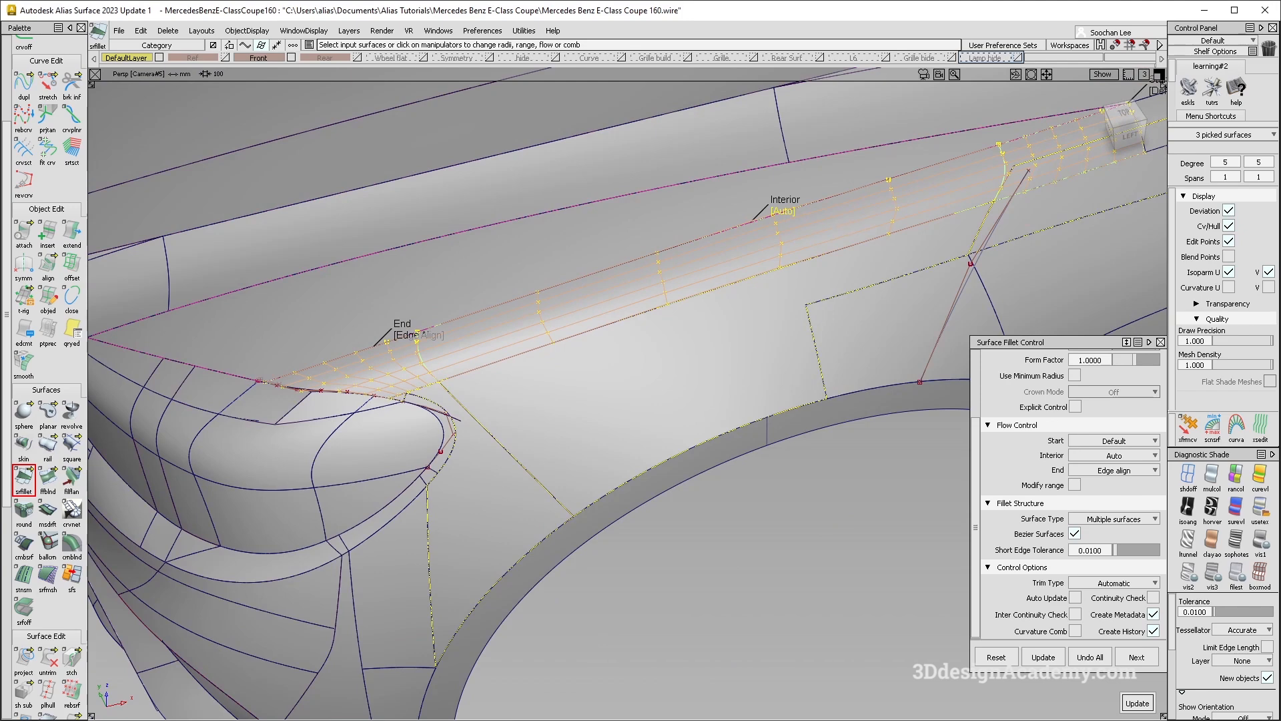
pyautogui.keyDown('alt'); pyautogui.keyDown('shift'); pyautogui.click(397, 355); pyautogui.keyUp('shift'); pyautogui.keyUp('alt')
pyautogui.keyDown('alt'); pyautogui.keyDown('shift'); pyautogui.moveTo(396, 355); pyautogui.dragTo(512, 357, button='right'); pyautogui.keyUp('shift'); pyautogui.keyUp('alt')
pyautogui.keyDown('alt'); pyautogui.keyDown('shift'); pyautogui.moveTo(511, 357); pyautogui.dragTo(438, 388); pyautogui.keyUp('shift'); pyautogui.keyUp('alt')
pyautogui.keyDown('alt'); pyautogui.keyDown('shift'); pyautogui.moveTo(437, 389); pyautogui.dragTo(667, 320, button='middle'); pyautogui.keyUp('shift'); pyautogui.keyUp('alt')
pyautogui.keyDown('alt'); pyautogui.keyDown('shift'); pyautogui.moveTo(667, 321); pyautogui.dragTo(729, 246); pyautogui.keyUp('shift'); pyautogui.keyUp('alt')
# - Delete the fillet's front end piece at the headlamp and pick the adjacent fillet piece behind it
pyautogui.click(657, 352)
pyautogui.keyDown('alt'); pyautogui.keyDown('shift'); pyautogui.moveTo(658, 352); pyautogui.dragTo(604, 360); pyautogui.keyUp('shift'); pyautogui.keyUp('alt')
pyautogui.press('Delete')
pyautogui.click(935, 233)
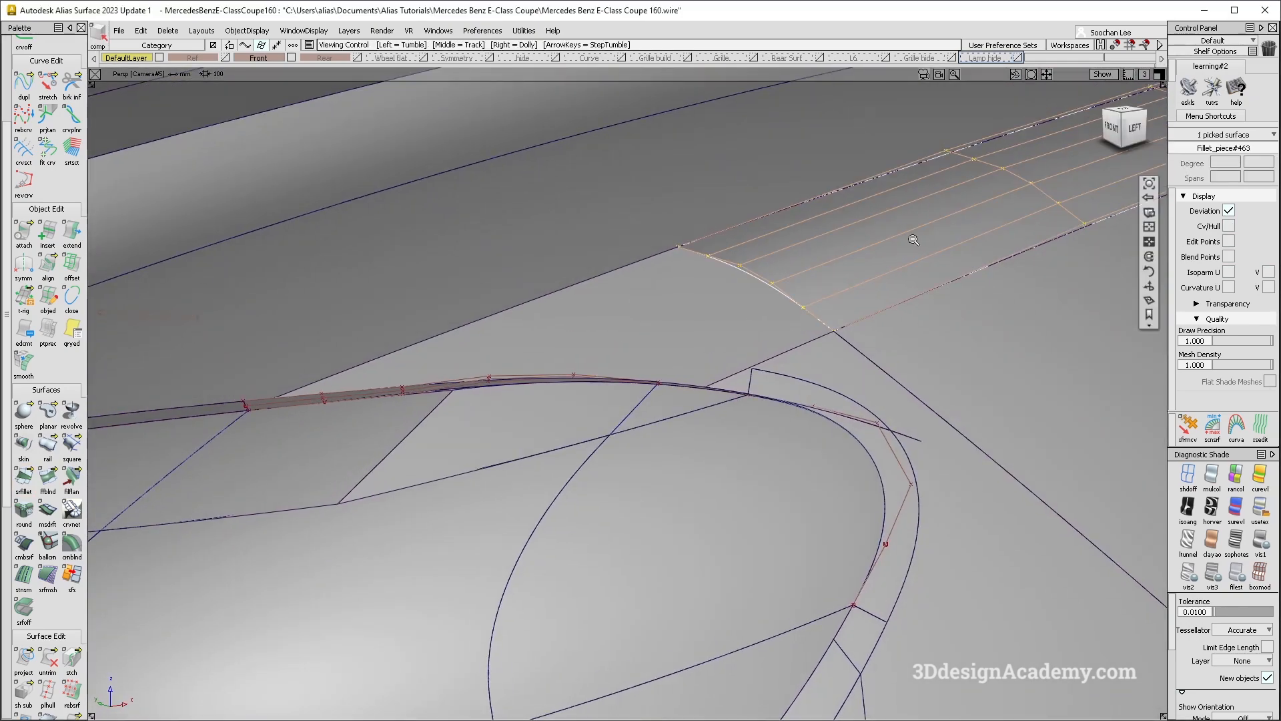
# - Delete the short fillet piece between the rebuilt crease fillet and the rear fillet section, and hide the adjacent front piece's CVs
pyautogui.keyDown('alt'); pyautogui.keyDown('shift'); pyautogui.moveTo(940, 235); pyautogui.dragTo(801, 267, button='right'); pyautogui.keyUp('shift'); pyautogui.keyUp('alt')
pyautogui.keyDown('alt'); pyautogui.keyDown('shift'); pyautogui.moveTo(800, 266); pyautogui.dragTo(978, 229); pyautogui.keyUp('shift'); pyautogui.keyUp('alt')
pyautogui.keyDown('ctrl'); pyautogui.keyDown('shift'); pyautogui.moveTo(640, 357); pyautogui.dragTo(584, 412, button='right'); pyautogui.keyUp('shift'); pyautogui.keyUp('ctrl')
pyautogui.keyDown('alt'); pyautogui.keyDown('shift'); pyautogui.moveTo(584, 400); pyautogui.dragTo(639, 374); pyautogui.keyUp('shift'); pyautogui.keyUp('alt')
pyautogui.moveTo(638, 373)
pyautogui.keyDown('alt'); pyautogui.keyDown('shift'); pyautogui.mouseDown(button='right')
pyautogui.moveTo(720, 374)
pyautogui.moveTo(714, 292)
pyautogui.mouseUp(button='right'); pyautogui.keyUp('shift'); pyautogui.keyUp('alt')
pyautogui.click(715, 291)
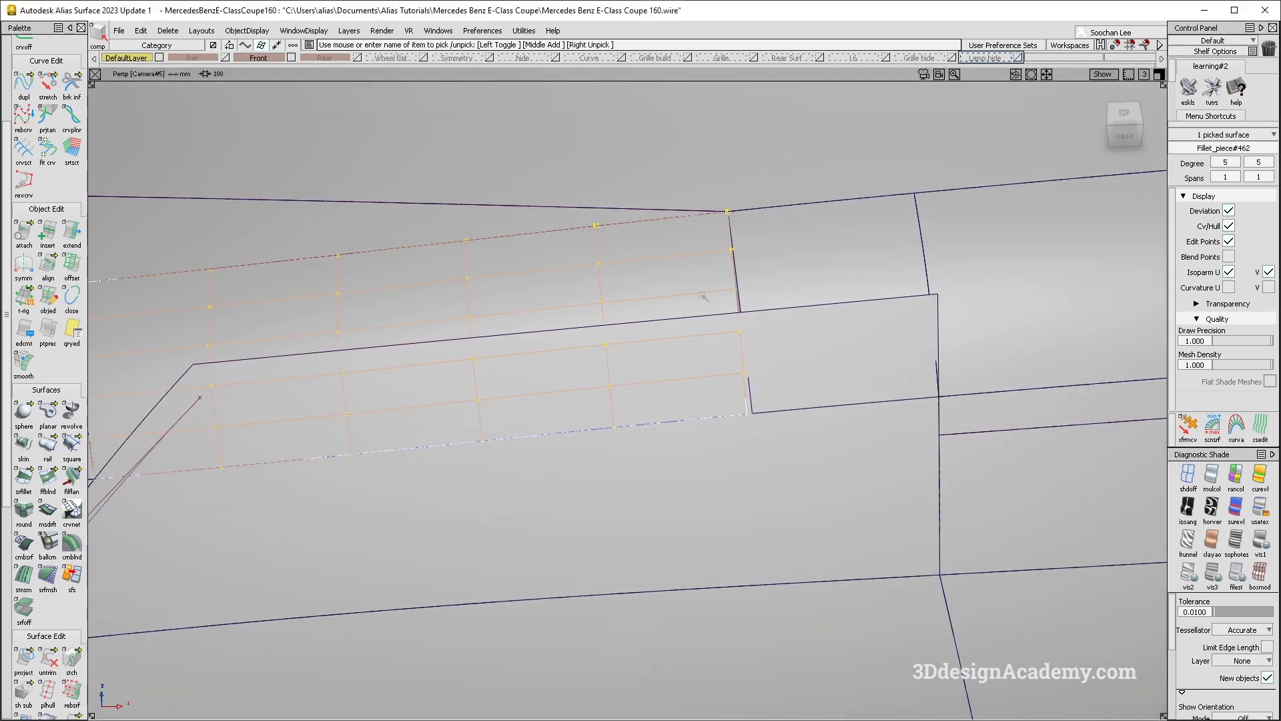
pyautogui.keyDown('alt'); pyautogui.keyDown('shift'); pyautogui.moveTo(752, 408); pyautogui.dragTo(624, 423, button='right'); pyautogui.keyUp('shift'); pyautogui.keyUp('alt')
pyautogui.keyDown('ctrl'); pyautogui.keyDown('shift'); pyautogui.moveTo(624, 423); pyautogui.dragTo(623, 345, button='middle'); pyautogui.keyUp('shift'); pyautogui.keyUp('ctrl')
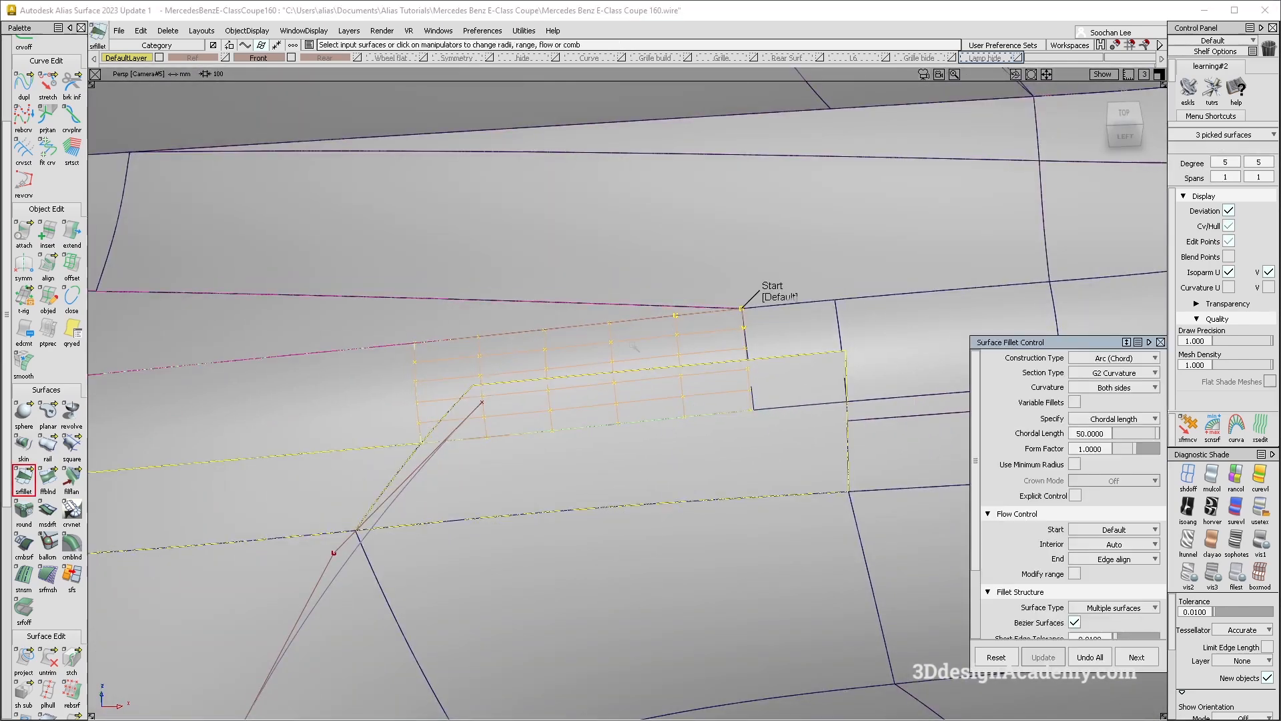
pyautogui.click(778, 348)
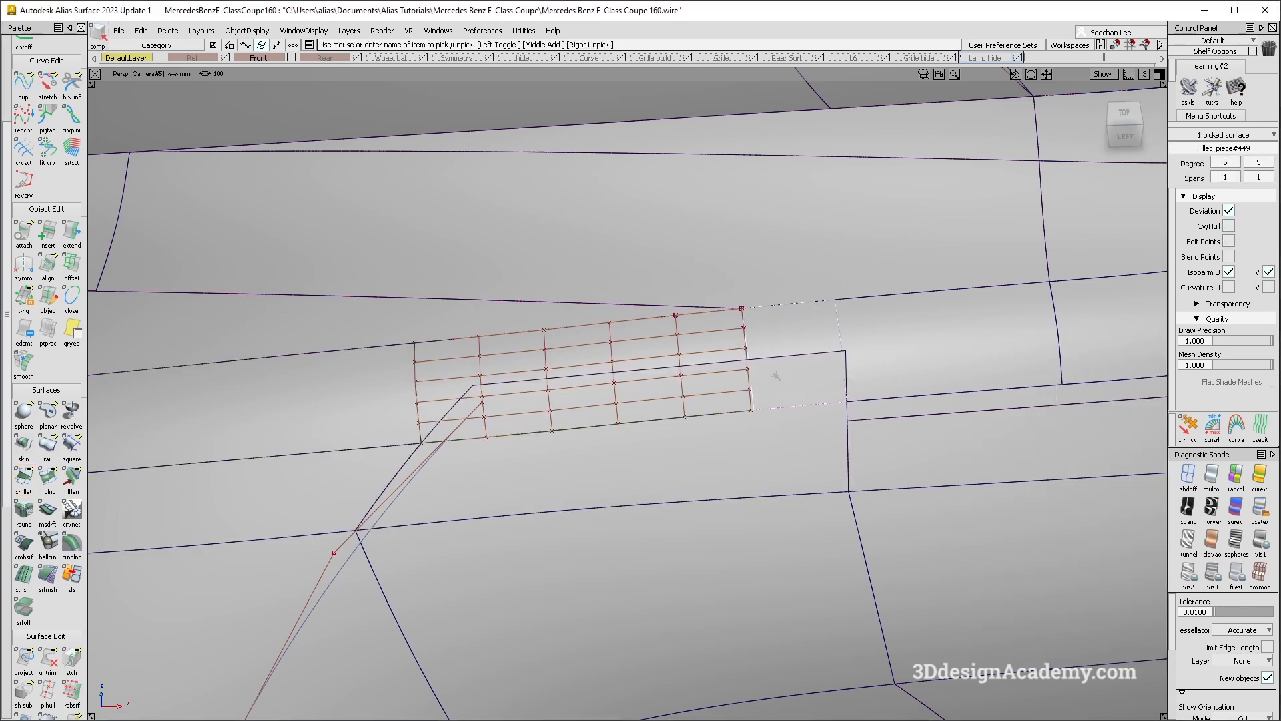
pyautogui.press('Delete')
pyautogui.press('Return')
pyautogui.click(629, 335)
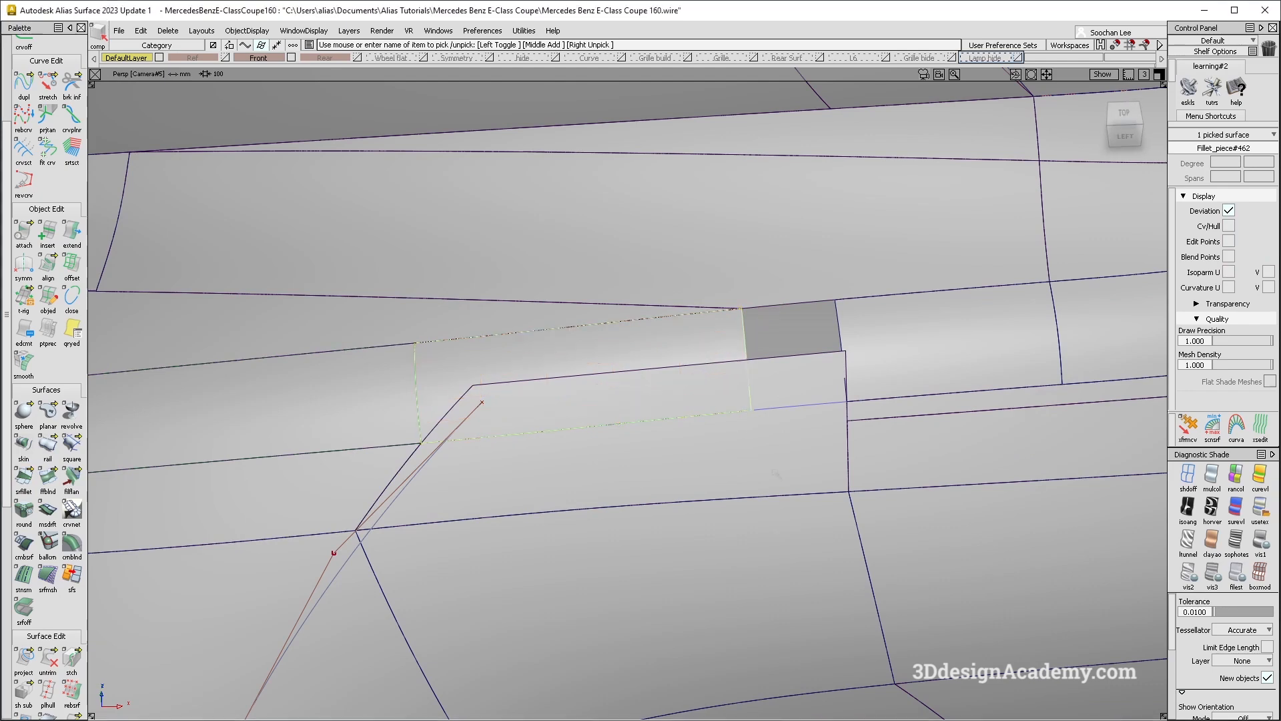
# - Delete the leftover curve along the lower edge of the gap between the fillet sections
pyautogui.keyDown('alt'); pyautogui.keyDown('shift'); pyautogui.moveTo(821, 404); pyautogui.dragTo(865, 406, button='right'); pyautogui.keyUp('shift'); pyautogui.keyUp('alt')
pyautogui.keyDown('ctrl'); pyautogui.keyDown('shift'); pyautogui.moveTo(794, 400); pyautogui.dragTo(765, 449); pyautogui.keyUp('shift'); pyautogui.keyUp('ctrl')
pyautogui.moveTo(776, 364); pyautogui.dragTo(789, 422)
pyautogui.press('Delete')
pyautogui.press('Return')
# - Bridge the gap between the two fillet ends with a Freeform Blend using G2 Curvature on both sides
pyautogui.click(50, 478)
pyautogui.click(730, 311)
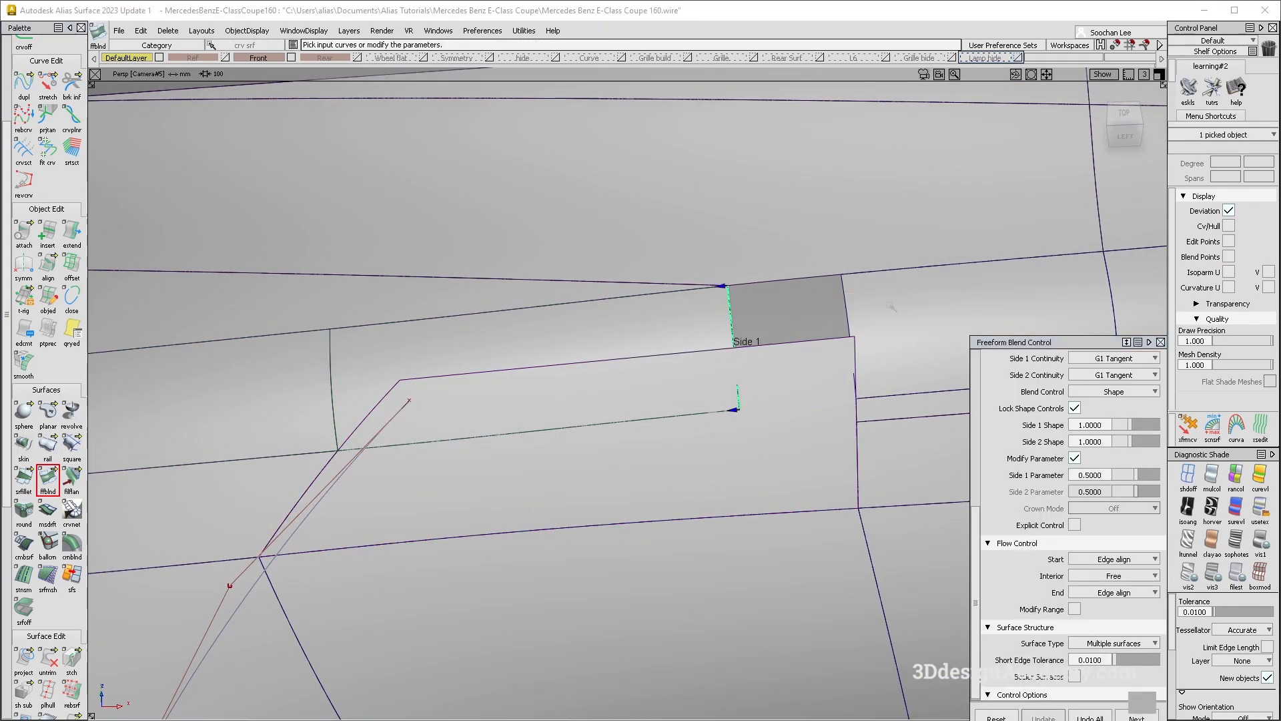
pyautogui.click(846, 310)
pyautogui.keyDown('alt'); pyautogui.keyDown('shift'); pyautogui.moveTo(902, 333); pyautogui.dragTo(952, 313, button='right'); pyautogui.keyUp('shift'); pyautogui.keyUp('alt')
pyautogui.keyDown('alt'); pyautogui.keyDown('shift'); pyautogui.moveTo(952, 313); pyautogui.dragTo(823, 326, button='middle'); pyautogui.keyUp('shift'); pyautogui.keyUp('alt')
pyautogui.click(1117, 358)
pyautogui.click(1130, 403)
pyautogui.click(1118, 375)
pyautogui.click(1130, 419)
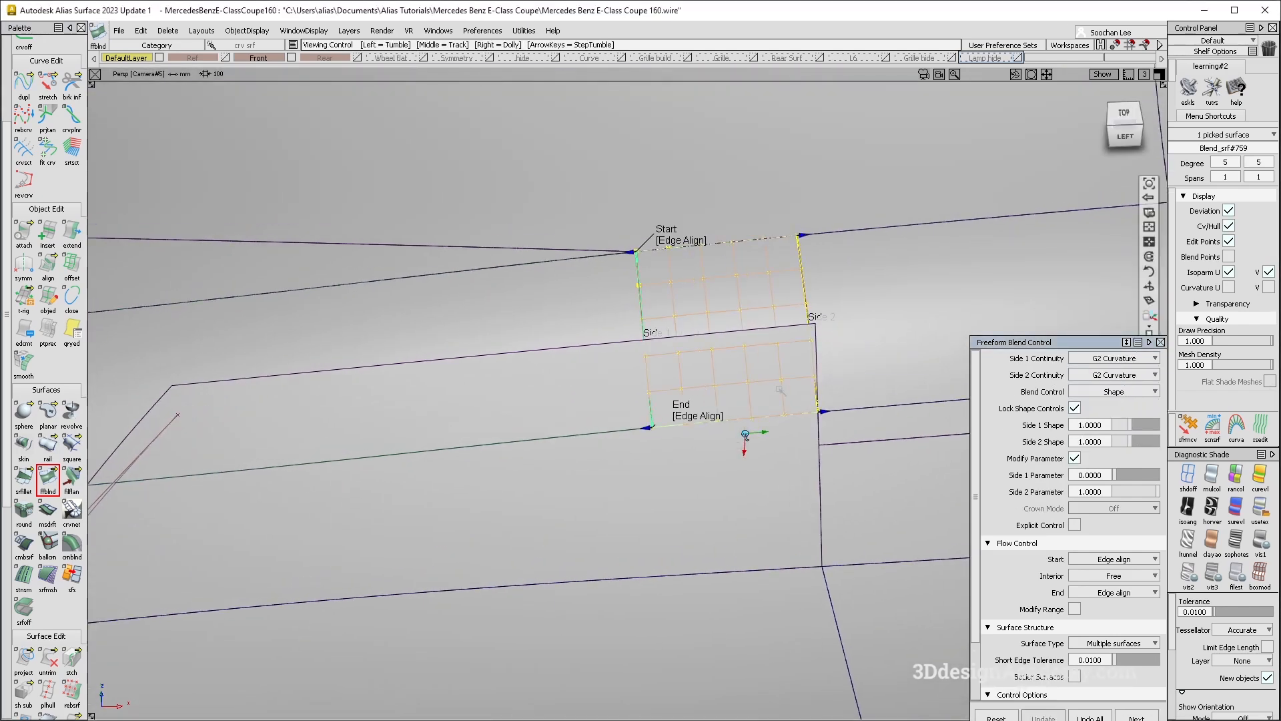
pyautogui.keyDown('ctrl'); pyautogui.keyDown('shift'); pyautogui.moveTo(787, 425); pyautogui.dragTo(786, 374); pyautogui.keyUp('shift'); pyautogui.keyUp('ctrl')
pyautogui.keyDown('alt'); pyautogui.keyDown('shift'); pyautogui.moveTo(785, 375); pyautogui.dragTo(712, 366, button='middle'); pyautogui.keyUp('shift'); pyautogui.keyUp('alt')
pyautogui.click(48, 477)
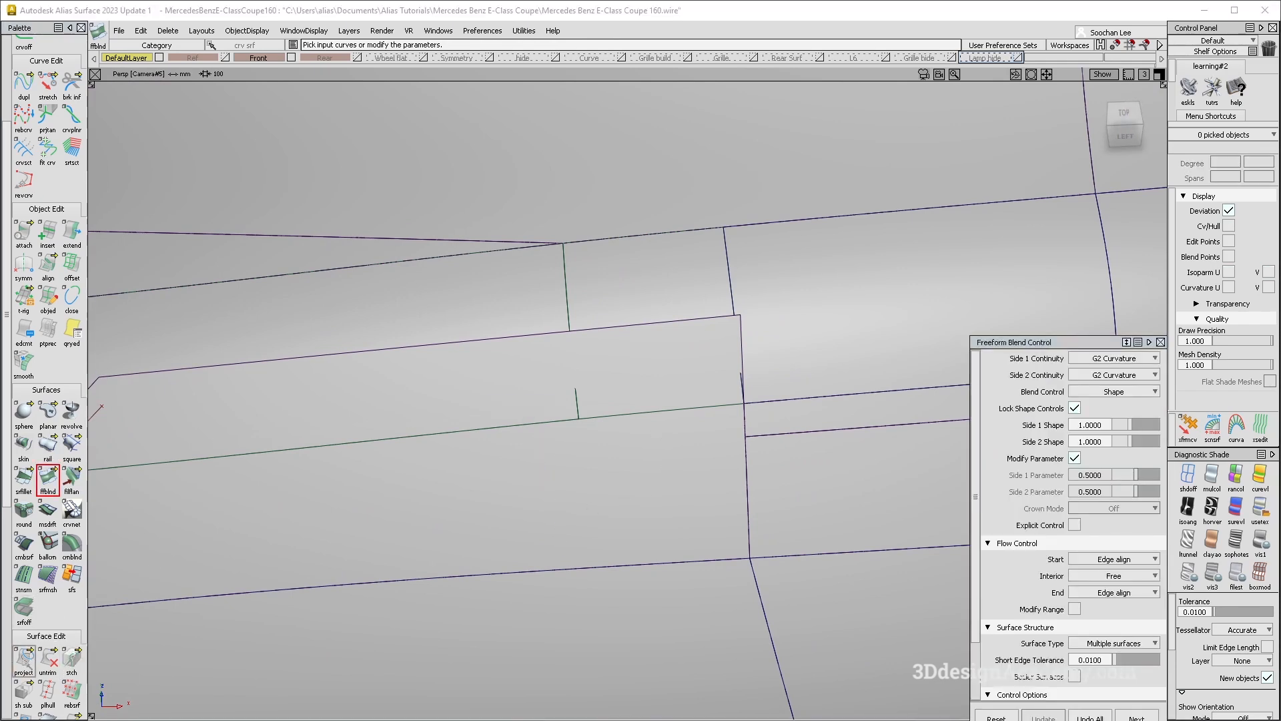
# - Project the blend's lower edge onto the fender side surface along the view and trim that surface back to it
pyautogui.click(25, 659)
pyautogui.click(643, 443)
pyautogui.click(646, 414)
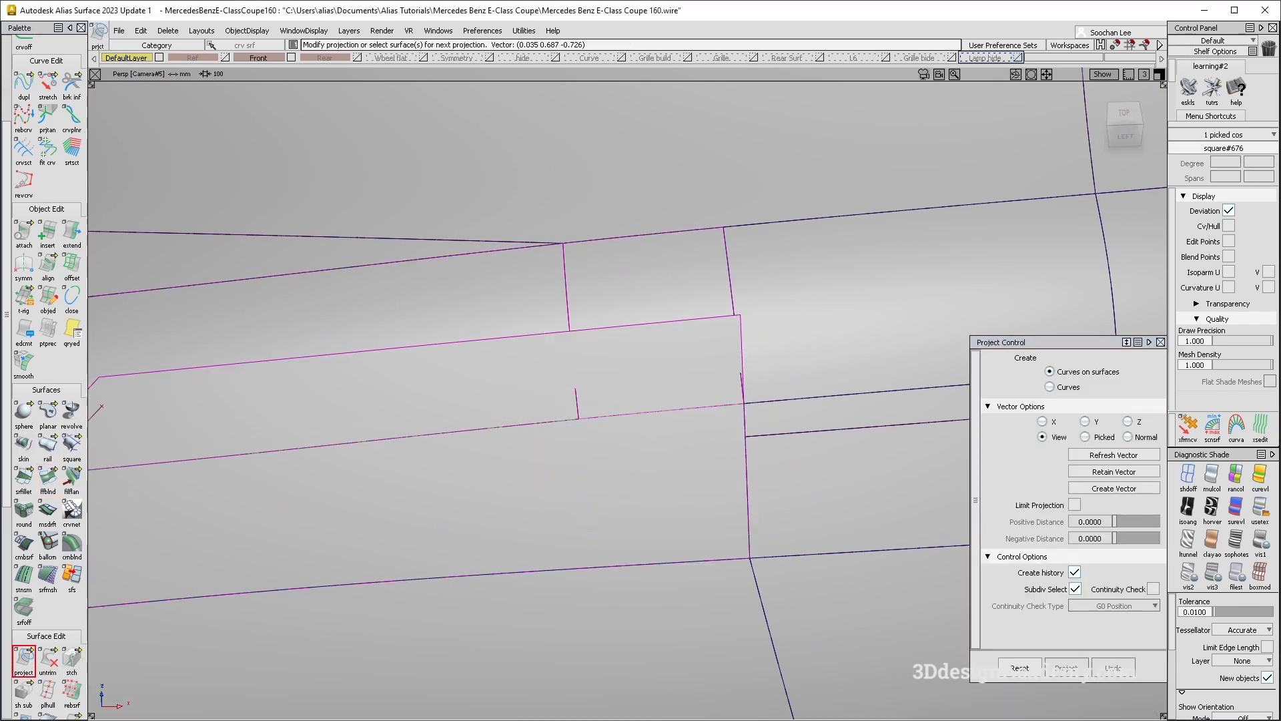
pyautogui.click(25, 659)
pyautogui.moveTo(48, 659); pyautogui.dragTo(73, 659)
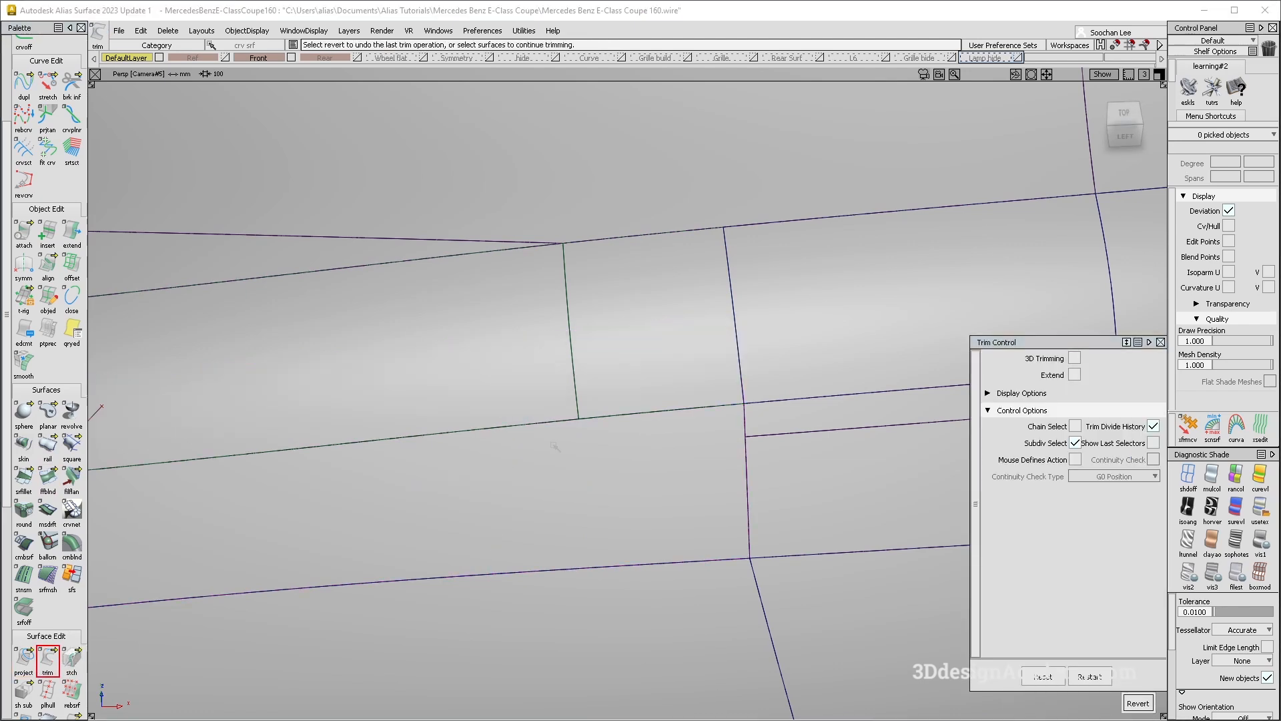
pyautogui.click(47, 659)
# - Check surface continuity along the blend patch's edges and the adjoining fillet's lower edge
pyautogui.scroll(-5, 47, 661)
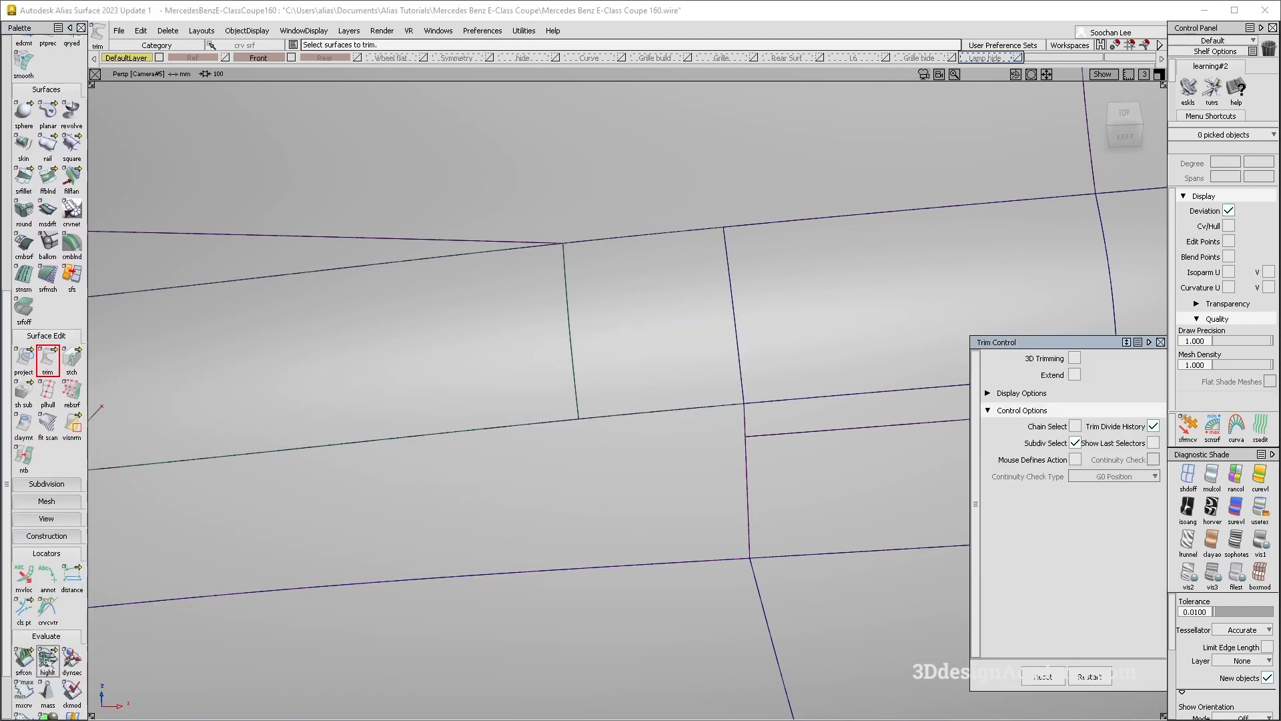
pyautogui.click(662, 415)
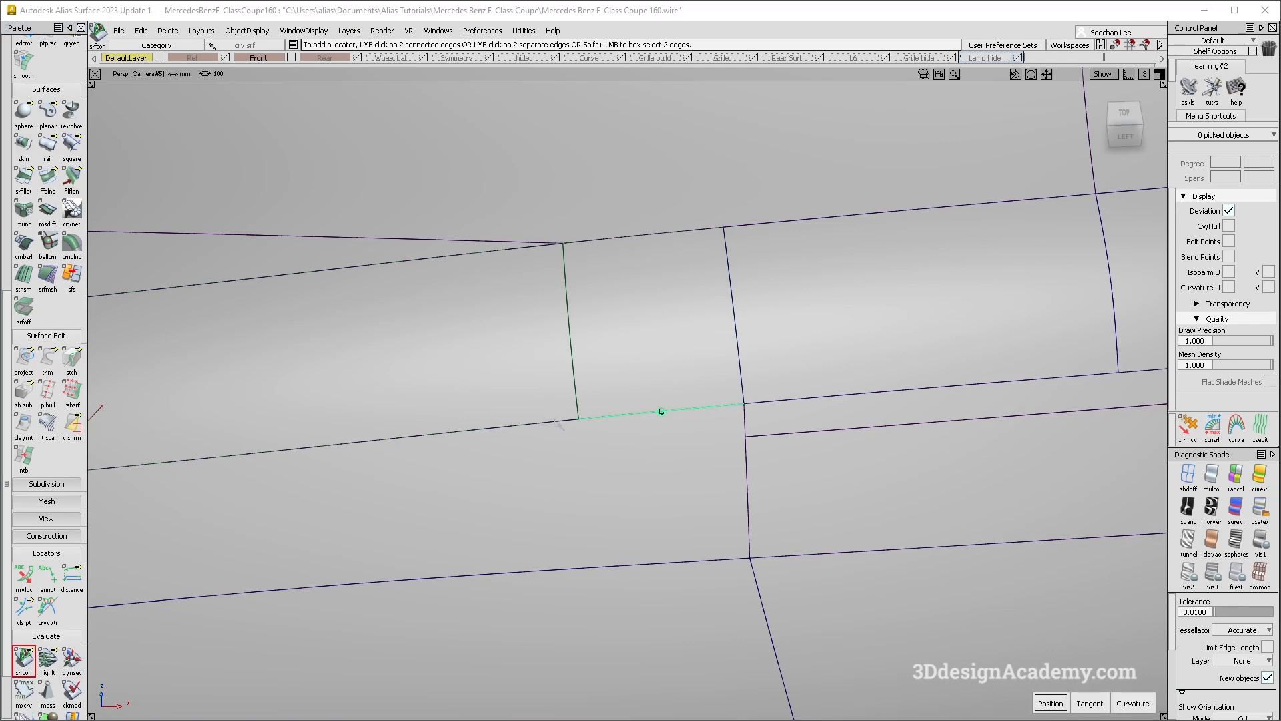
pyautogui.click(557, 423)
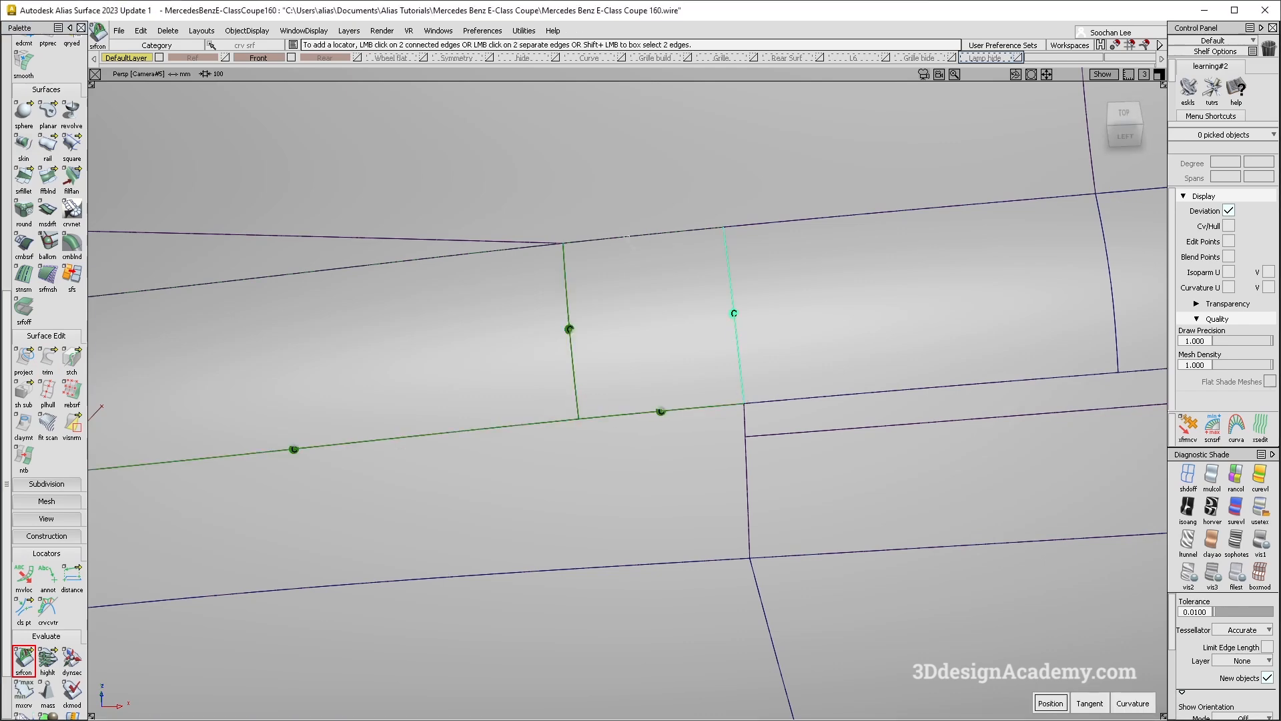
pyautogui.keyDown('alt'); pyautogui.keyDown('shift'); pyautogui.moveTo(672, 433); pyautogui.dragTo(689, 366, button='right'); pyautogui.keyUp('shift'); pyautogui.keyUp('alt')
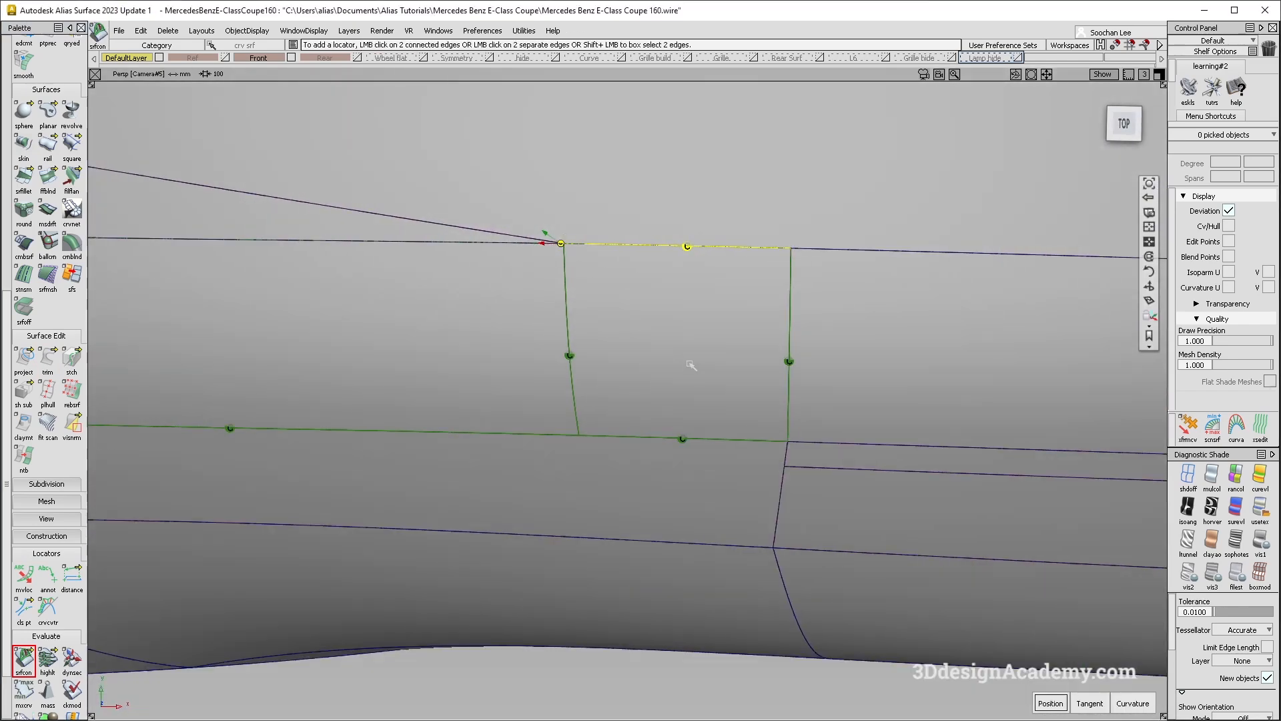
pyautogui.keyDown('alt'); pyautogui.keyDown('shift'); pyautogui.moveTo(689, 366); pyautogui.dragTo(674, 290); pyautogui.keyUp('shift'); pyautogui.keyUp('alt')
pyautogui.keyDown('alt'); pyautogui.keyDown('shift'); pyautogui.moveTo(661, 270); pyautogui.dragTo(598, 274, button='right'); pyautogui.keyUp('shift'); pyautogui.keyUp('alt')
pyautogui.keyDown('alt'); pyautogui.keyDown('shift'); pyautogui.moveTo(598, 274); pyautogui.dragTo(562, 237); pyautogui.keyUp('shift'); pyautogui.keyUp('alt')
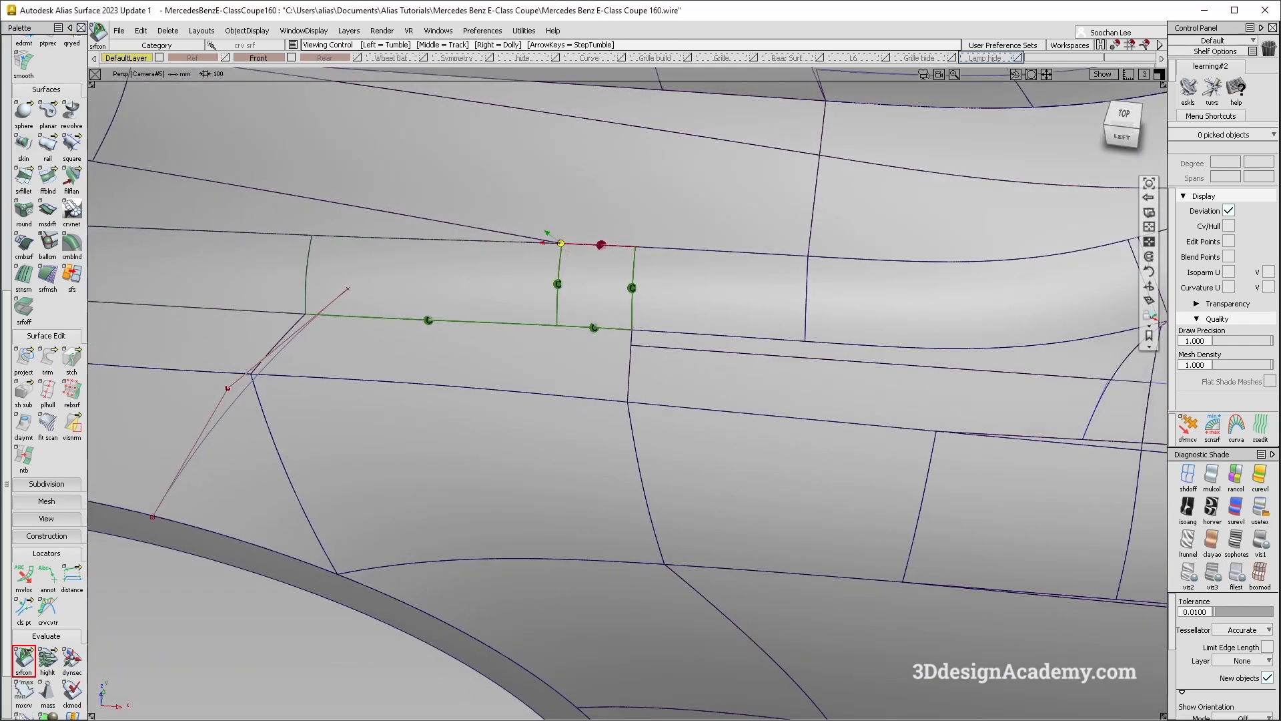
pyautogui.keyDown('alt'); pyautogui.keyDown('shift'); pyautogui.moveTo(562, 237); pyautogui.dragTo(652, 235, button='right'); pyautogui.keyUp('shift'); pyautogui.keyUp('alt')
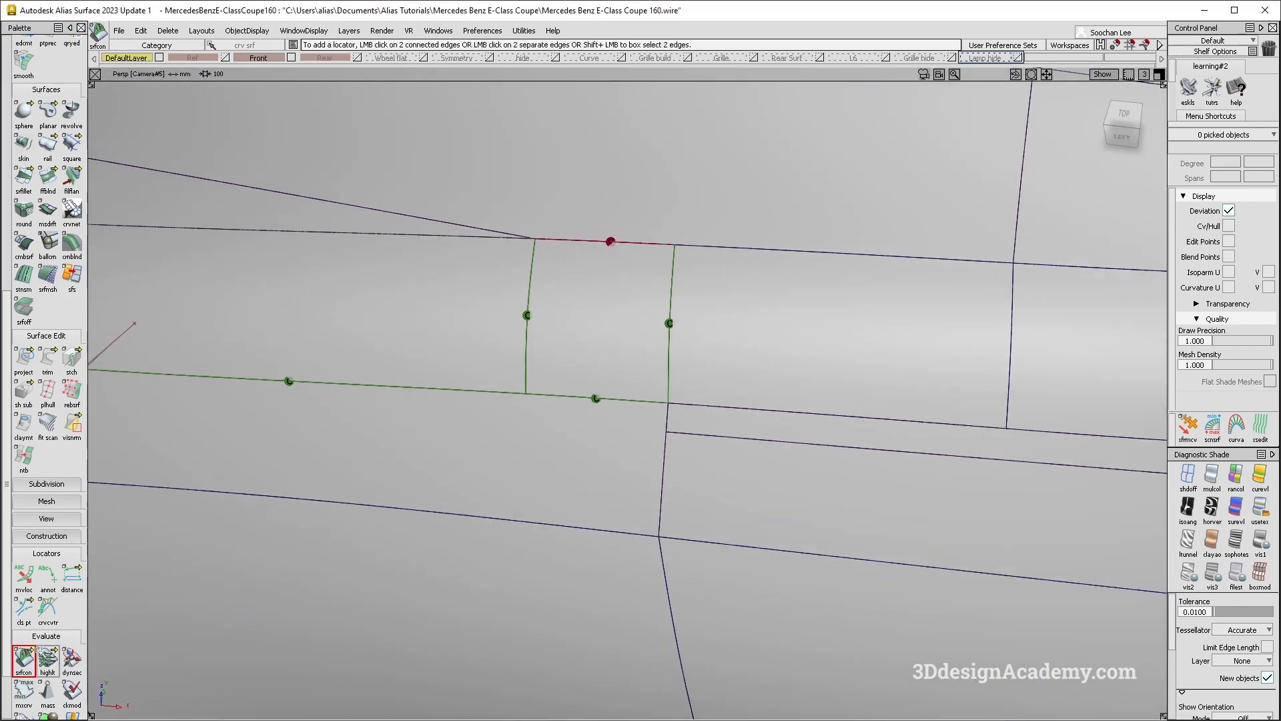
# - Apply the Surface Continuity options with G2 Curvature, max labels and comb shown, and delete the locator on the blend's upper edge
pyautogui.doubleClick(25, 658)
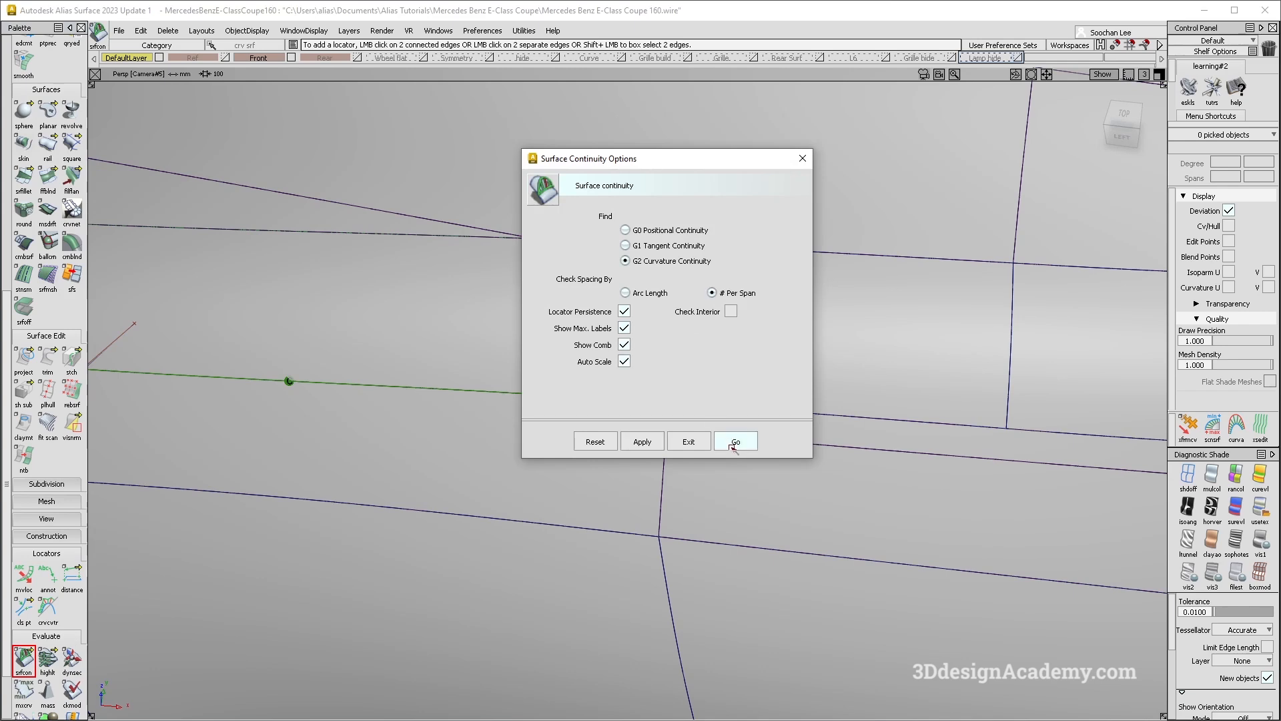
pyautogui.click(733, 444)
pyautogui.keyDown('alt'); pyautogui.keyDown('shift'); pyautogui.moveTo(562, 234); pyautogui.dragTo(593, 257); pyautogui.keyUp('shift'); pyautogui.keyUp('alt')
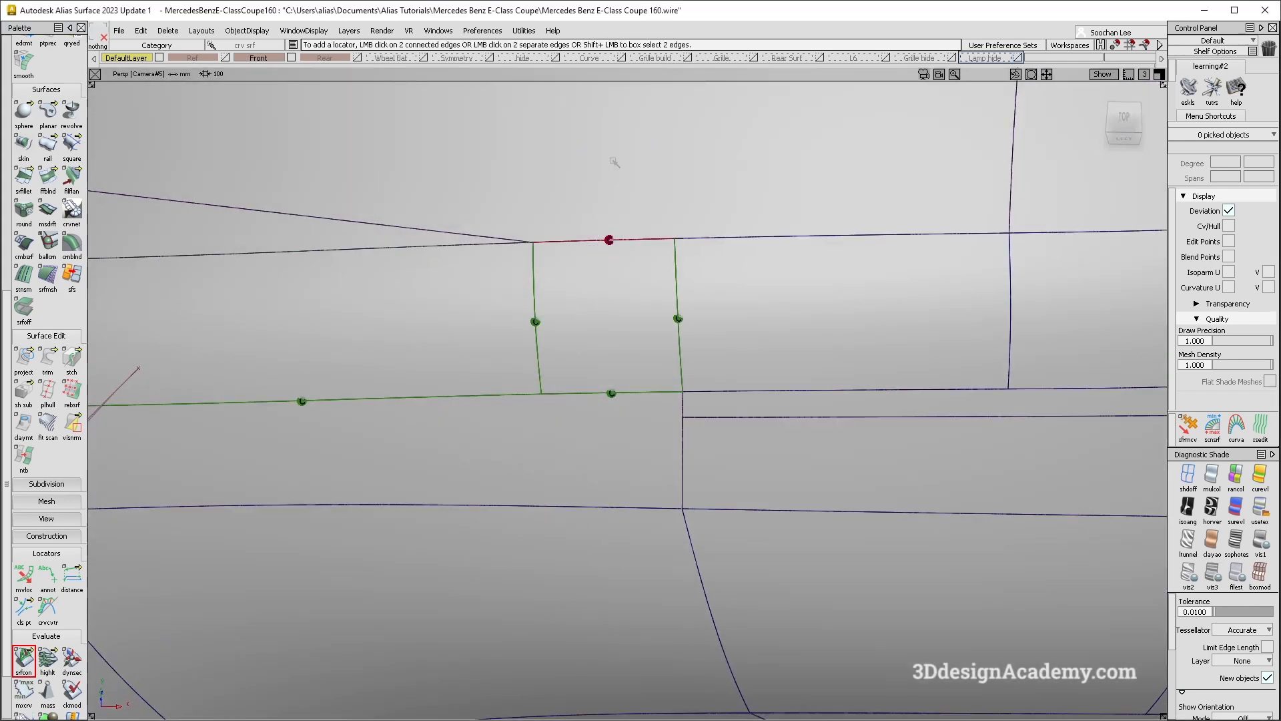
pyautogui.keyDown('ctrl'); pyautogui.keyDown('shift'); pyautogui.moveTo(614, 154); pyautogui.dragTo(612, 186); pyautogui.keyUp('shift'); pyautogui.keyUp('ctrl')
pyautogui.keyDown('ctrl'); pyautogui.keyDown('shift'); pyautogui.moveTo(606, 239); pyautogui.dragTo(608, 239); pyautogui.keyUp('shift'); pyautogui.keyUp('ctrl')
pyautogui.click(610, 241)
pyautogui.press('Delete')
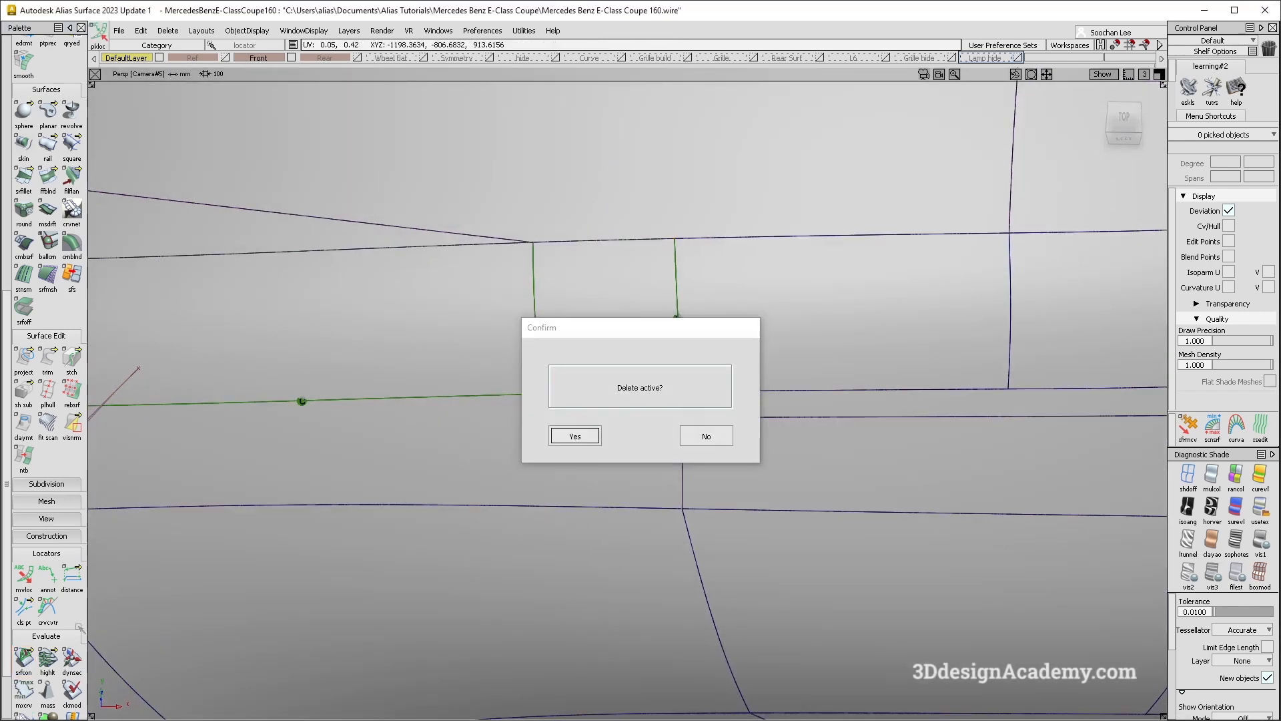
pyautogui.press('Return')
# - Recheck the curvature continuity along the blend's upper edge with a new locator
pyautogui.doubleClick(24, 658)
pyautogui.click(734, 448)
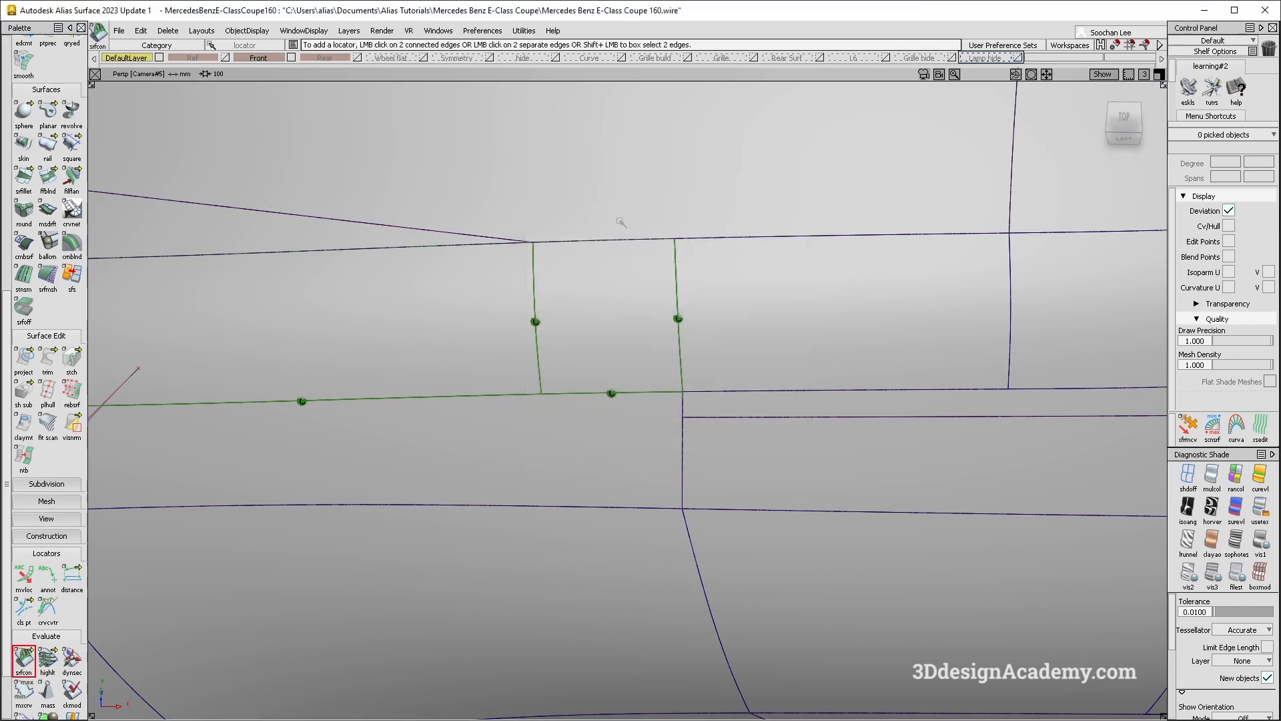
pyautogui.keyDown('alt'); pyautogui.keyDown('shift'); pyautogui.moveTo(595, 252); pyautogui.dragTo(651, 371); pyautogui.keyUp('shift'); pyautogui.keyUp('alt')
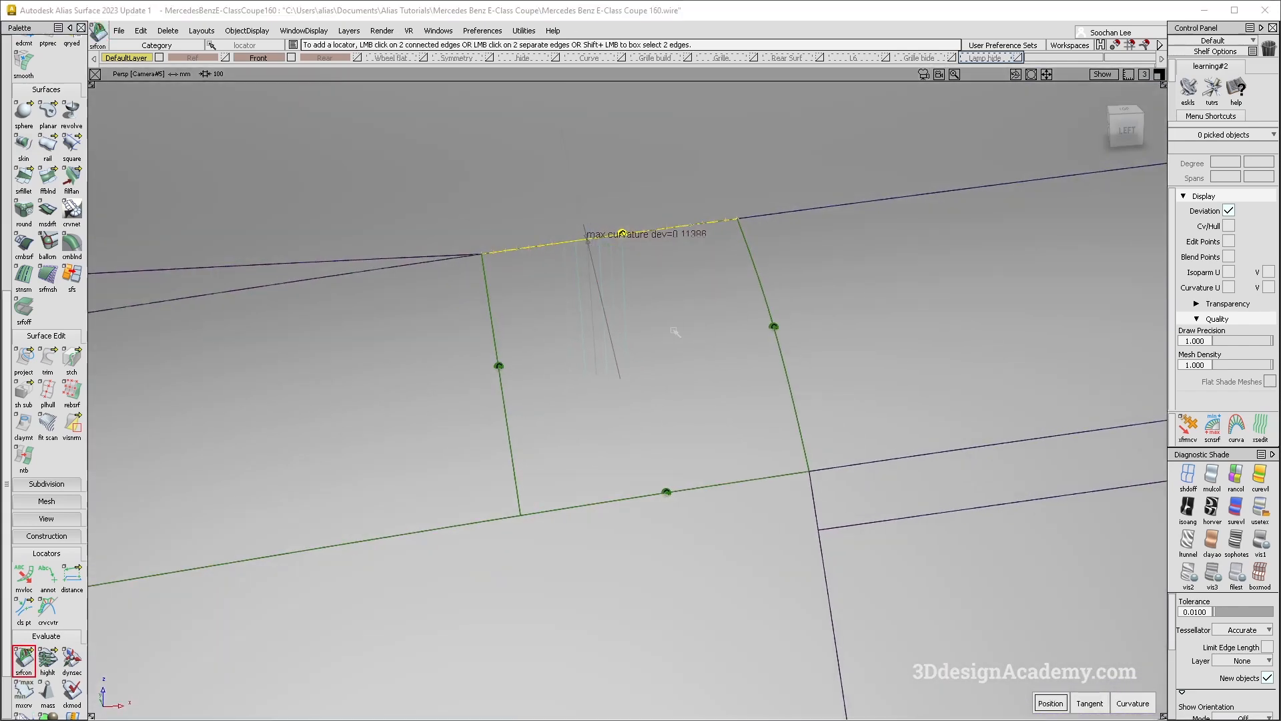
# - Pick the blend surface and delete its construction history so its CVs can be edited
pyautogui.keyDown('ctrl'); pyautogui.keyDown('shift'); pyautogui.moveTo(595, 256); pyautogui.dragTo(595, 241); pyautogui.keyUp('shift'); pyautogui.keyUp('ctrl')
pyautogui.click(591, 239)
pyautogui.keyDown('alt'); pyautogui.keyDown('shift'); pyautogui.moveTo(591, 239); pyautogui.dragTo(556, 247); pyautogui.keyUp('shift'); pyautogui.keyUp('alt')
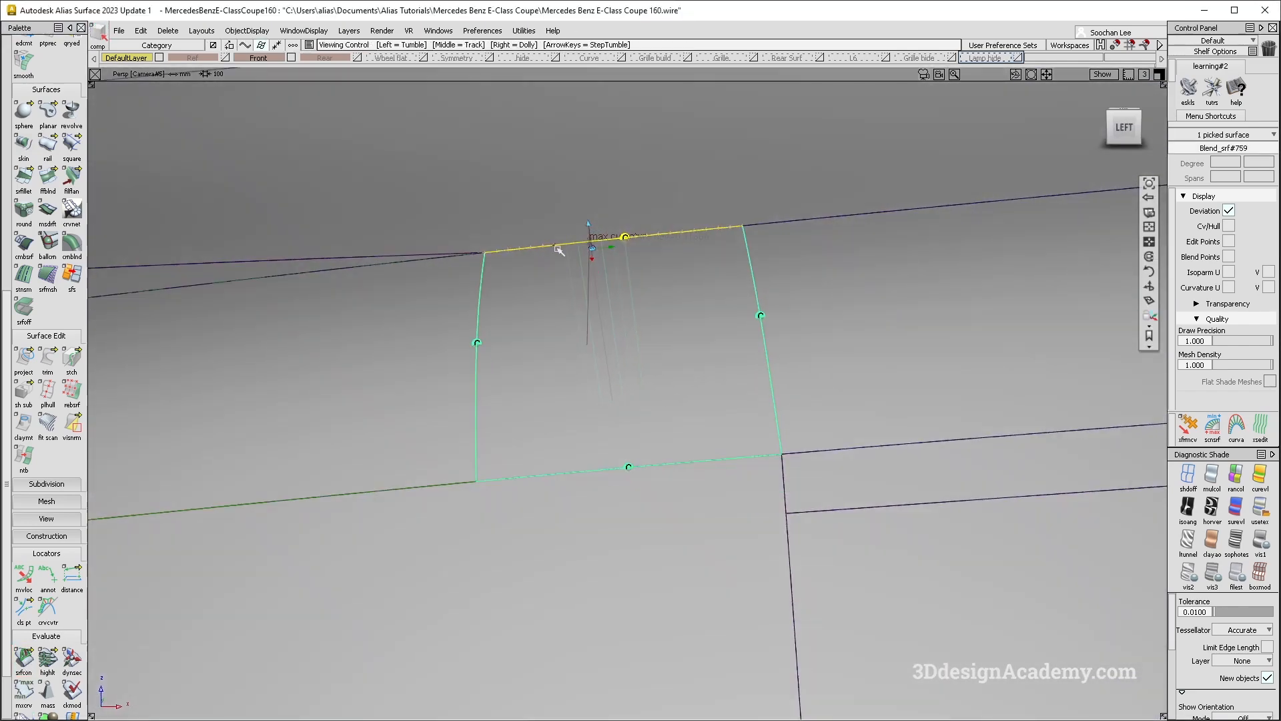
pyautogui.click(169, 31)
pyautogui.click(200, 64)
# - Move the two middle CVs in the blend's third row from the upper edge along the surface normal
pyautogui.moveTo(575, 306)
pyautogui.keyDown('ctrl'); pyautogui.keyDown('shift'); pyautogui.mouseDown()
pyautogui.moveTo(585, 291)
pyautogui.moveTo(587, 321)
pyautogui.mouseUp(); pyautogui.keyUp('shift'); pyautogui.keyUp('ctrl')
pyautogui.click(594, 300)
pyautogui.click(1193, 427)
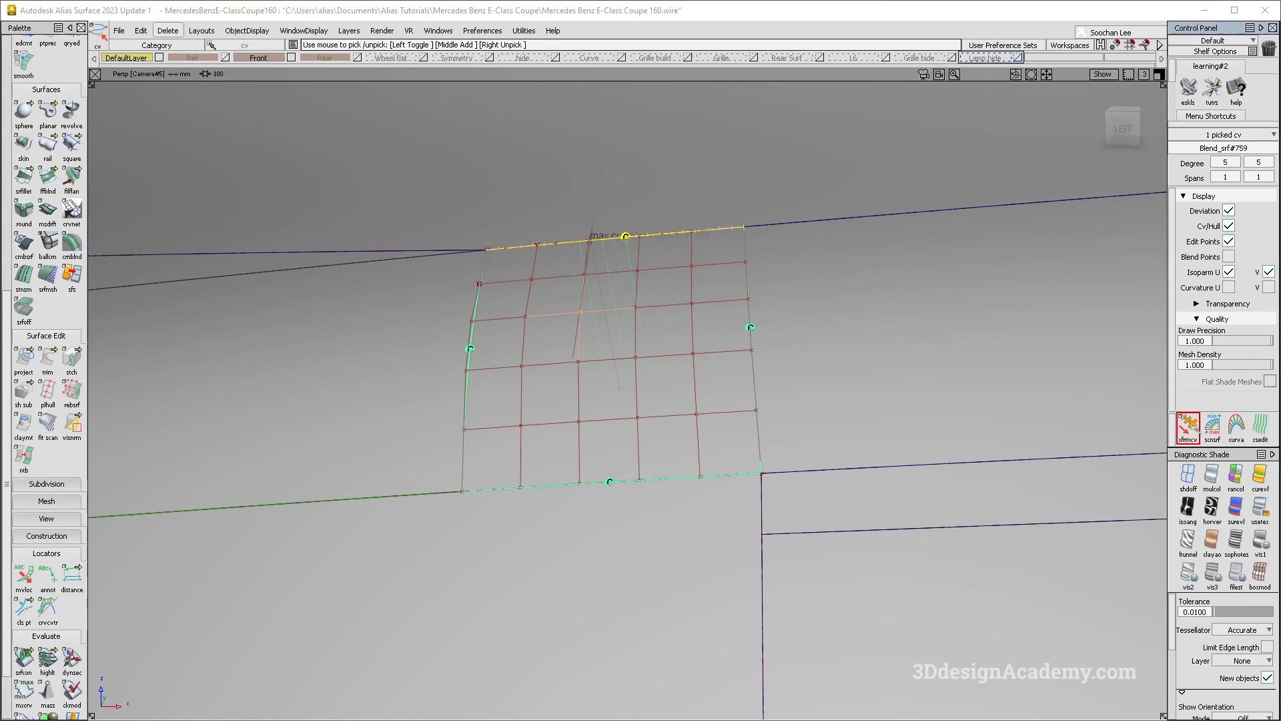
pyautogui.click(652, 346)
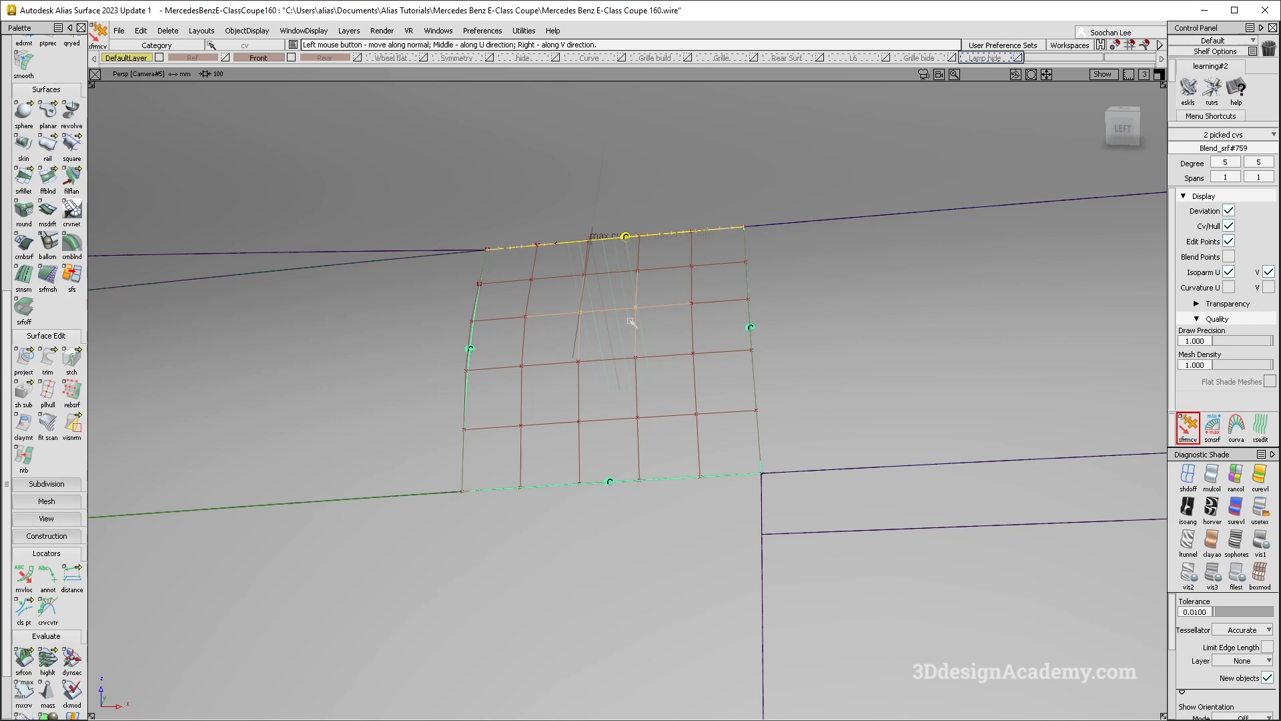
pyautogui.press('space')
pyautogui.click(620, 359)
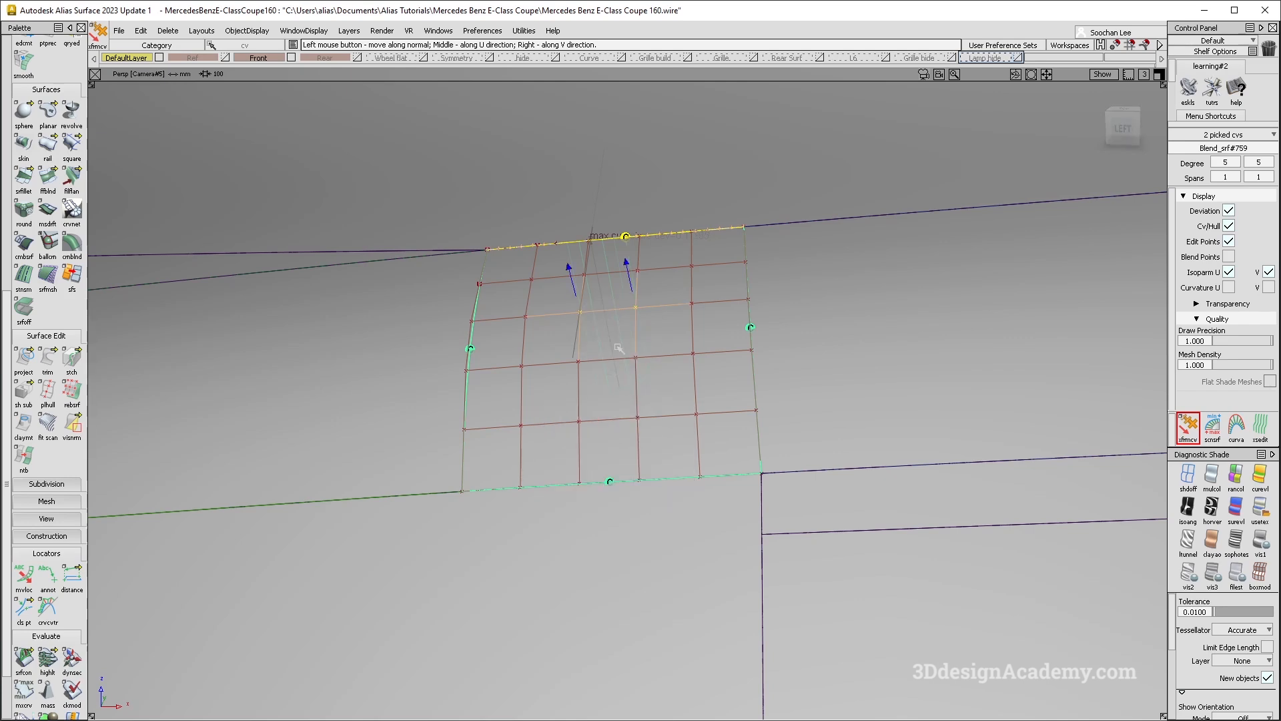
# - Turn off the blend's diagnostic shading and adjust its second-row CV along the normal until the upper edge is curvature continuous
pyautogui.click(1195, 475)
pyautogui.keyDown('alt'); pyautogui.keyDown('shift'); pyautogui.moveTo(798, 292); pyautogui.dragTo(781, 309); pyautogui.keyUp('shift'); pyautogui.keyUp('alt')
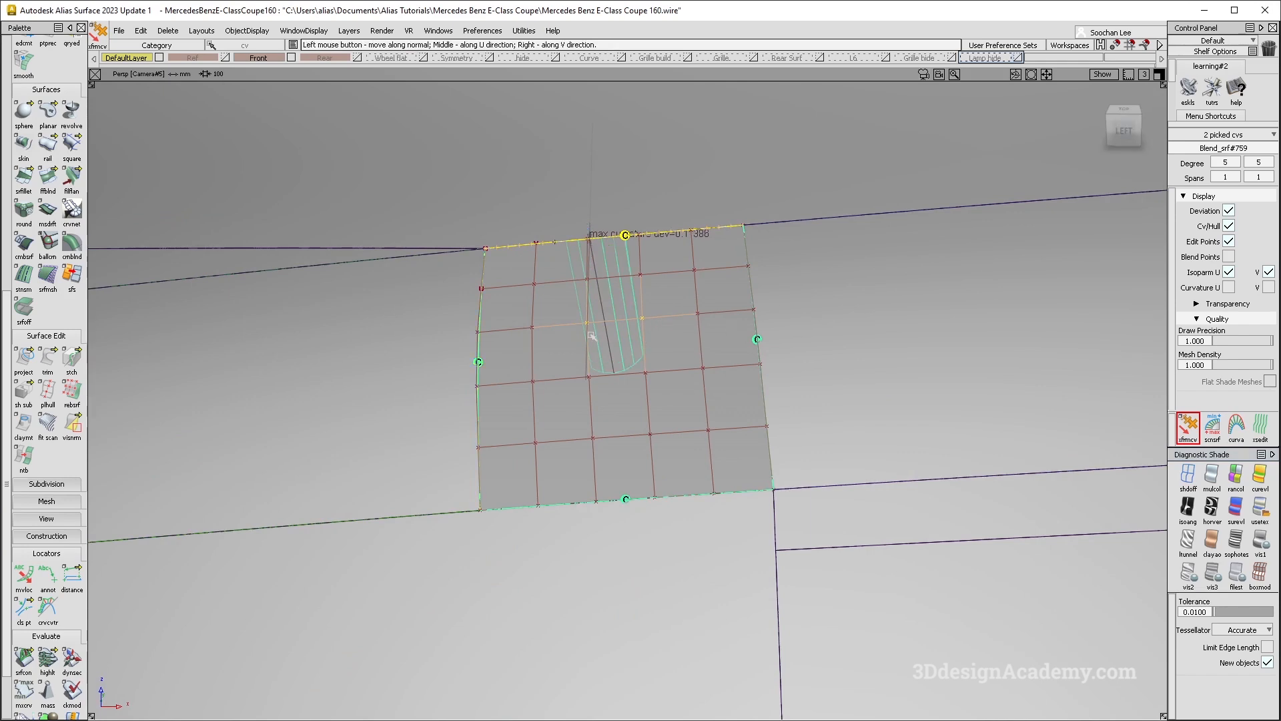
pyautogui.keyDown('alt'); pyautogui.keyDown('shift'); pyautogui.moveTo(601, 334); pyautogui.dragTo(606, 371); pyautogui.keyUp('shift'); pyautogui.keyUp('alt')
pyautogui.click(589, 310)
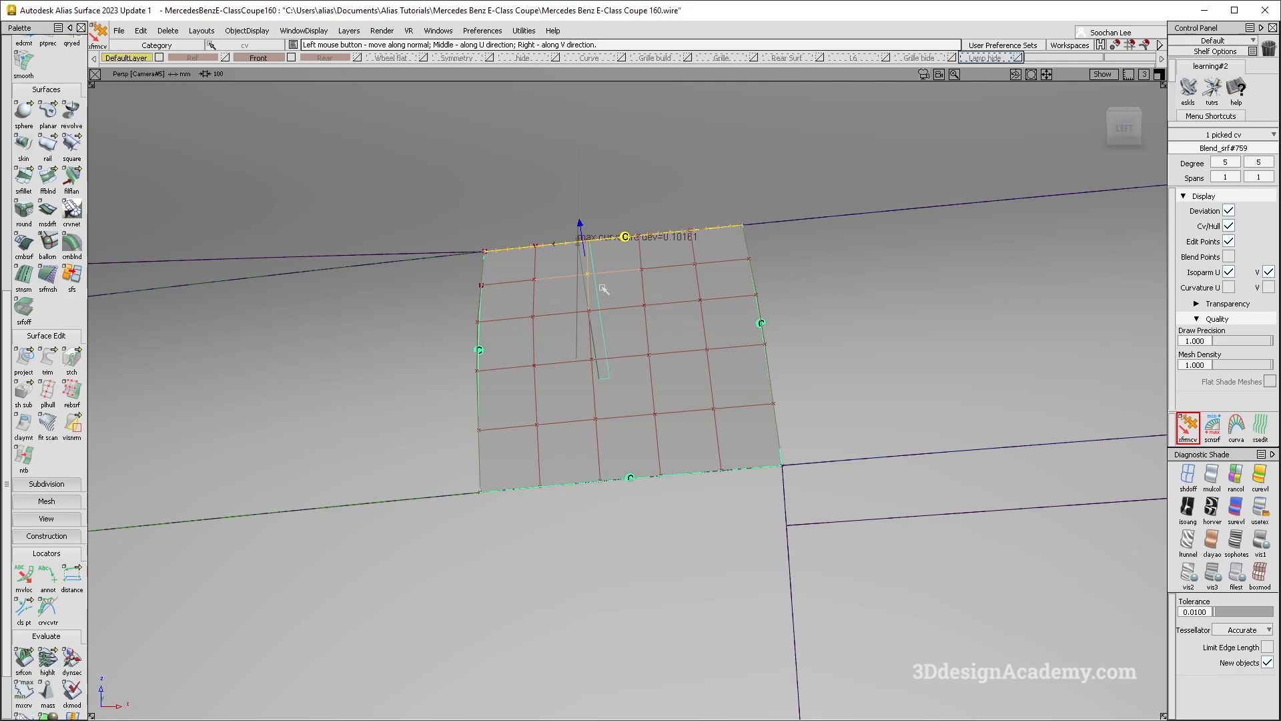
pyautogui.keyDown('alt'); pyautogui.keyDown('shift'); pyautogui.moveTo(598, 289); pyautogui.dragTo(563, 306, button='right'); pyautogui.keyUp('shift'); pyautogui.keyUp('alt')
pyautogui.keyDown('alt'); pyautogui.keyDown('shift'); pyautogui.moveTo(563, 306); pyautogui.dragTo(634, 405); pyautogui.keyUp('shift'); pyautogui.keyUp('alt')
pyautogui.keyDown('ctrl'); pyautogui.keyDown('shift'); pyautogui.moveTo(635, 406); pyautogui.dragTo(653, 289); pyautogui.keyUp('shift'); pyautogui.keyUp('ctrl')
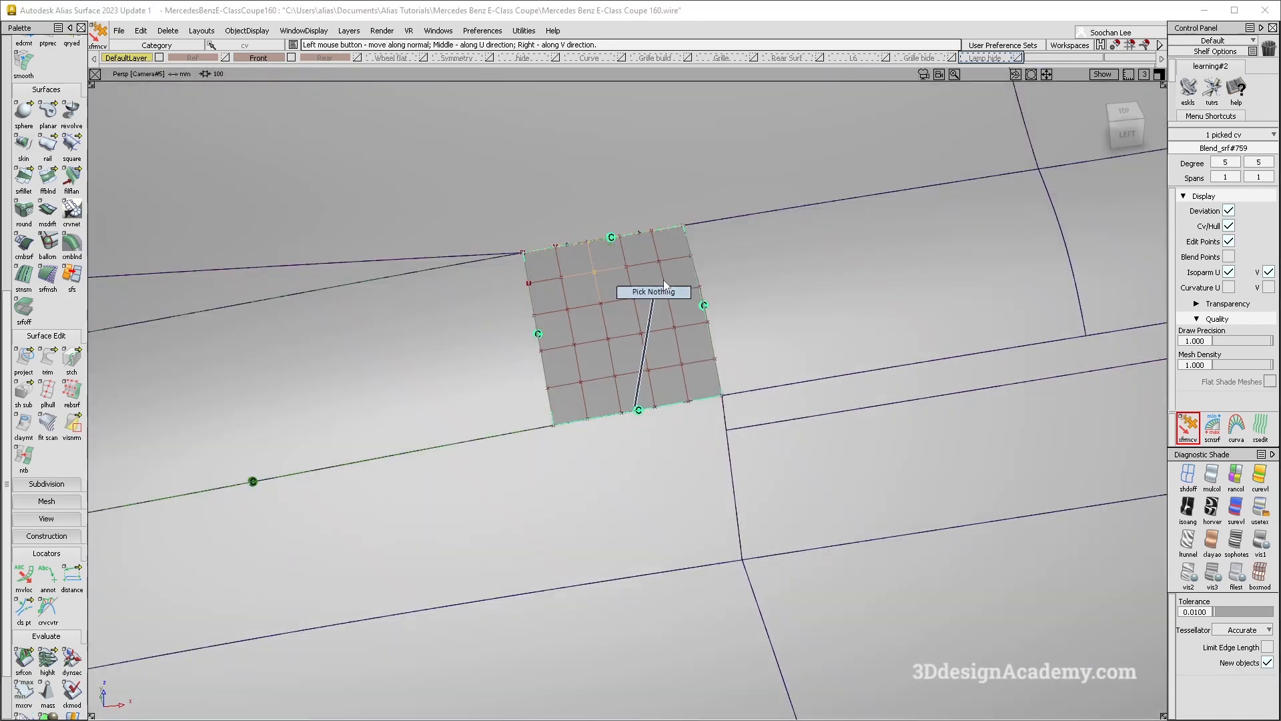
pyautogui.click(646, 280)
# - Hide the blend's CVs and delete the construction history of the crease fillet pieces
pyautogui.keyDown('ctrl'); pyautogui.keyDown('shift'); pyautogui.moveTo(654, 263); pyautogui.dragTo(547, 360, button='right'); pyautogui.keyUp('shift'); pyautogui.keyUp('ctrl')
pyautogui.click(583, 406)
pyautogui.keyDown('alt'); pyautogui.keyDown('shift'); pyautogui.moveTo(583, 406); pyautogui.dragTo(843, 335, button='middle'); pyautogui.keyUp('shift'); pyautogui.keyUp('alt')
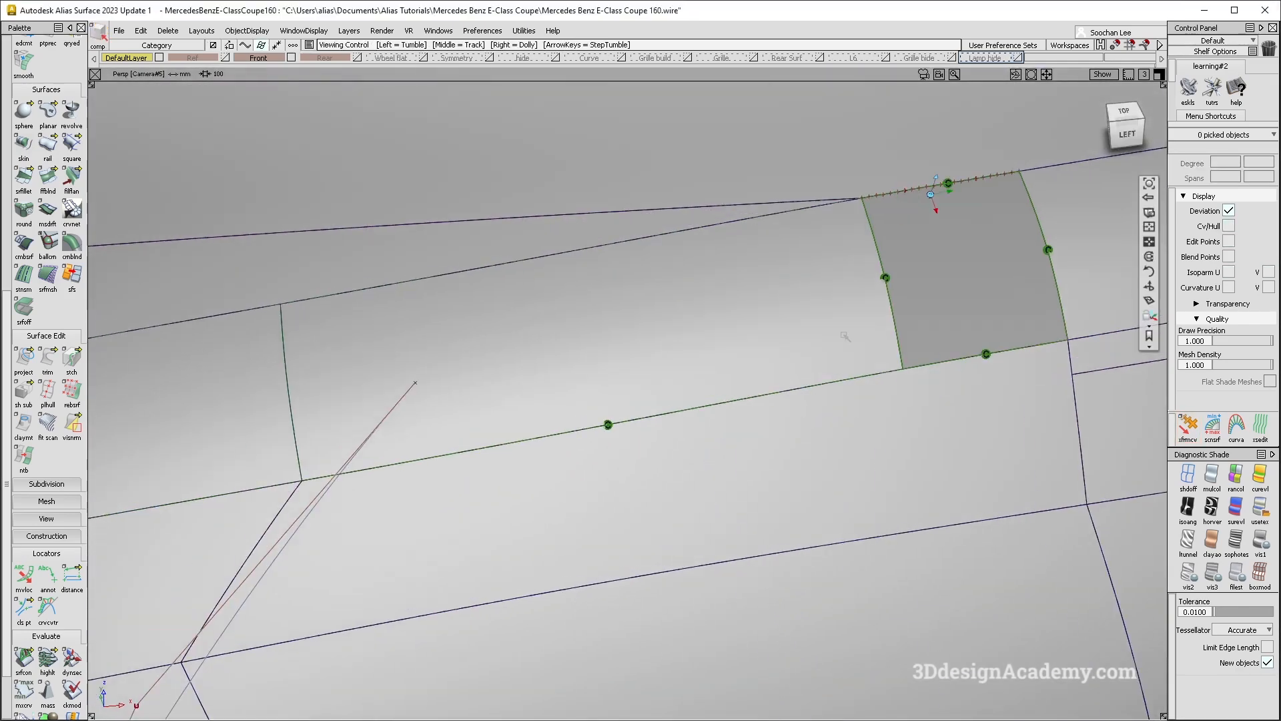
pyautogui.keyDown('alt'); pyautogui.keyDown('shift'); pyautogui.moveTo(844, 334); pyautogui.dragTo(317, 407, button='right'); pyautogui.keyUp('shift'); pyautogui.keyUp('alt')
pyautogui.keyDown('alt'); pyautogui.keyDown('shift'); pyautogui.moveTo(317, 406); pyautogui.dragTo(667, 326, button='middle'); pyautogui.keyUp('shift'); pyautogui.keyUp('alt')
pyautogui.keyDown('alt'); pyautogui.keyDown('shift'); pyautogui.moveTo(668, 327); pyautogui.dragTo(501, 401, button='right'); pyautogui.keyUp('shift'); pyautogui.keyUp('alt')
pyautogui.keyDown('ctrl'); pyautogui.keyDown('shift'); pyautogui.moveTo(500, 400); pyautogui.dragTo(587, 320); pyautogui.keyUp('shift'); pyautogui.keyUp('ctrl')
pyautogui.moveTo(806, 172); pyautogui.dragTo(1113, 380)
pyautogui.click(167, 31)
pyautogui.click(173, 64)
# - Delete the fillet's front end piece at the headlamp, and undo the deletion
pyautogui.keyDown('alt'); pyautogui.keyDown('shift'); pyautogui.moveTo(440, 434); pyautogui.dragTo(821, 287, button='middle'); pyautogui.keyUp('shift'); pyautogui.keyUp('alt')
pyautogui.keyDown('ctrl'); pyautogui.keyDown('shift'); pyautogui.moveTo(392, 394); pyautogui.dragTo(427, 256); pyautogui.keyUp('shift'); pyautogui.keyUp('ctrl')
pyautogui.keyDown('alt'); pyautogui.keyDown('shift'); pyautogui.moveTo(427, 256); pyautogui.dragTo(502, 256, button='right'); pyautogui.keyUp('shift'); pyautogui.keyUp('alt')
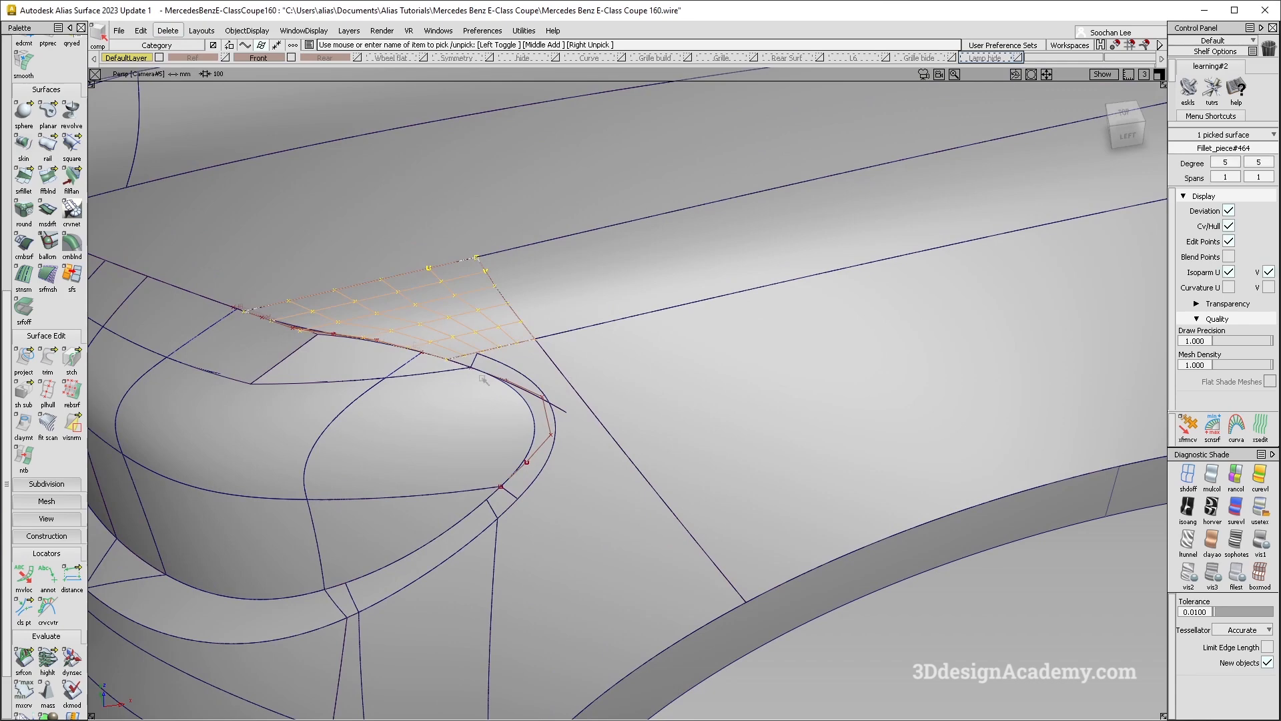
pyautogui.press('Delete')
pyautogui.press('Return')
pyautogui.keyDown('alt'); pyautogui.keyDown('shift'); pyautogui.moveTo(552, 376); pyautogui.dragTo(456, 322); pyautogui.keyUp('shift'); pyautogui.keyUp('alt')
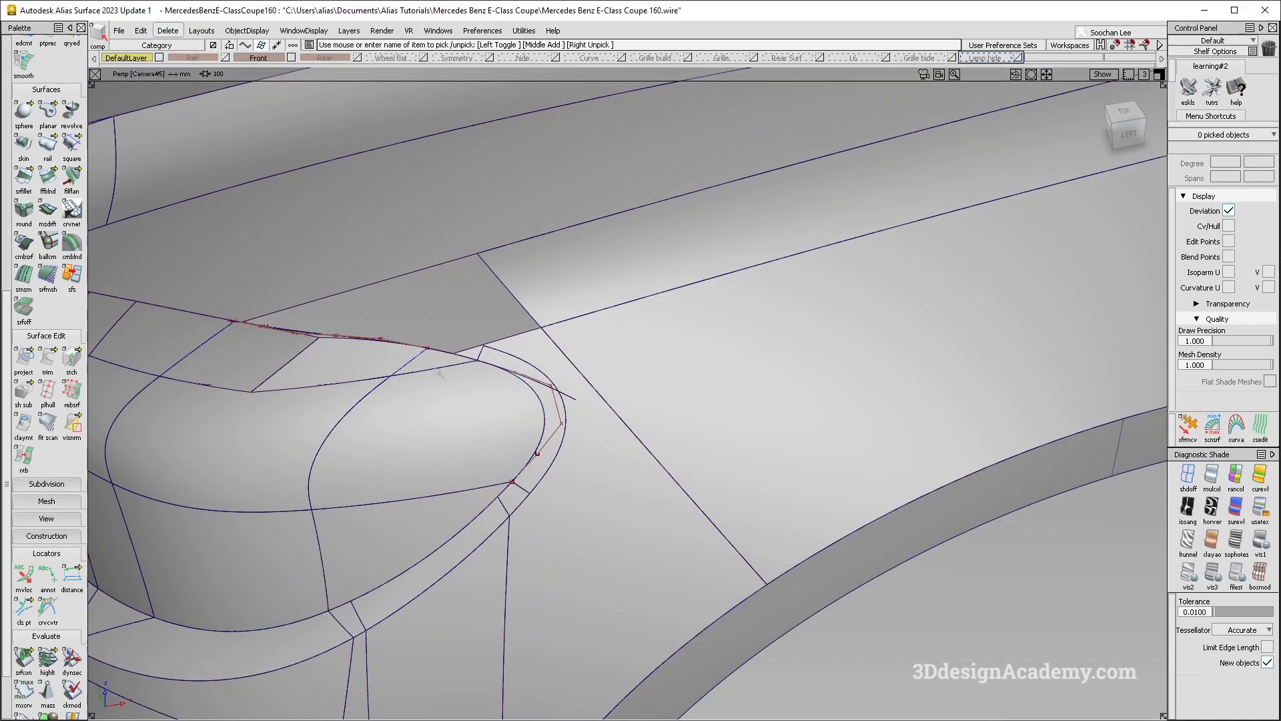
pyautogui.hotkey('ctrl', 'z')
# - Examine the CV layout of the fillet's front end piece where it meets the headlamp
pyautogui.click(444, 325)
pyautogui.keyDown('alt'); pyautogui.keyDown('shift'); pyautogui.moveTo(411, 331); pyautogui.dragTo(418, 346, button='right'); pyautogui.keyUp('shift'); pyautogui.keyUp('alt')
pyautogui.keyDown('alt'); pyautogui.keyDown('shift'); pyautogui.moveTo(417, 346); pyautogui.dragTo(418, 220); pyautogui.keyUp('shift'); pyautogui.keyUp('alt')
pyautogui.moveTo(419, 281)
pyautogui.keyDown('alt'); pyautogui.keyDown('shift'); pyautogui.mouseDown()
pyautogui.moveTo(430, 354)
pyautogui.moveTo(425, 275)
pyautogui.mouseUp(); pyautogui.keyUp('shift'); pyautogui.keyUp('alt')
pyautogui.keyDown('alt'); pyautogui.keyDown('shift'); pyautogui.moveTo(623, 280); pyautogui.dragTo(590, 427); pyautogui.keyUp('shift'); pyautogui.keyUp('alt')
pyautogui.keyDown('alt'); pyautogui.keyDown('shift'); pyautogui.moveTo(591, 427); pyautogui.dragTo(564, 441, button='right'); pyautogui.keyUp('shift'); pyautogui.keyUp('alt')
pyautogui.keyDown('alt'); pyautogui.keyDown('shift'); pyautogui.moveTo(565, 440); pyautogui.dragTo(539, 476); pyautogui.keyUp('shift'); pyautogui.keyUp('alt')
pyautogui.click(427, 401)
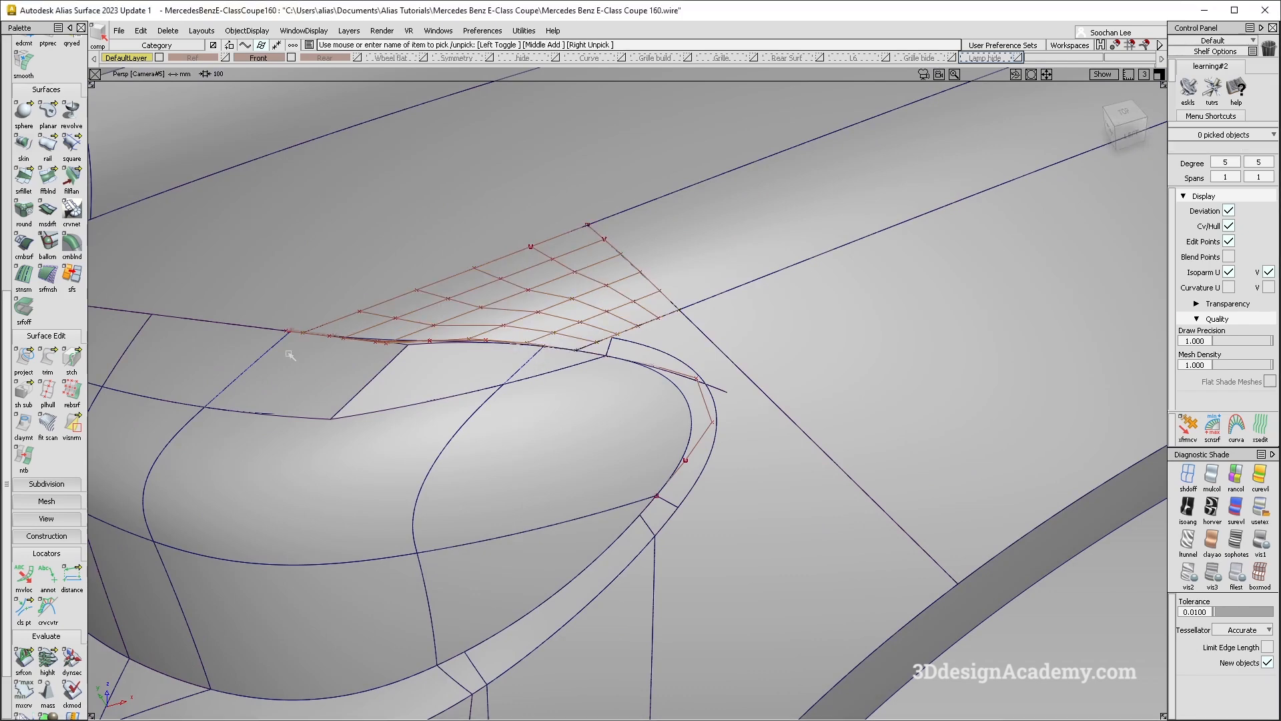
# - Display the CVs of the headlamp surfaces below the fillet's front end and compare them with the fillet piece
pyautogui.keyDown('alt'); pyautogui.keyDown('shift'); pyautogui.moveTo(394, 427); pyautogui.dragTo(444, 350); pyautogui.keyUp('shift'); pyautogui.keyUp('alt')
pyautogui.click(224, 417)
pyautogui.keyDown('alt'); pyautogui.keyDown('shift'); pyautogui.moveTo(224, 418); pyautogui.dragTo(666, 188); pyautogui.keyUp('shift'); pyautogui.keyUp('alt')
pyautogui.keyDown('ctrl'); pyautogui.keyDown('shift'); pyautogui.moveTo(598, 369); pyautogui.dragTo(560, 418); pyautogui.keyUp('shift'); pyautogui.keyUp('ctrl')
pyautogui.keyDown('ctrl'); pyautogui.keyDown('shift'); pyautogui.moveTo(493, 356); pyautogui.dragTo(653, 514, button='right'); pyautogui.keyUp('shift'); pyautogui.keyUp('ctrl')
pyautogui.click(563, 525)
pyautogui.click(563, 523)
pyautogui.keyDown('alt'); pyautogui.keyDown('shift'); pyautogui.moveTo(658, 464); pyautogui.dragTo(704, 437); pyautogui.keyUp('shift'); pyautogui.keyUp('alt')
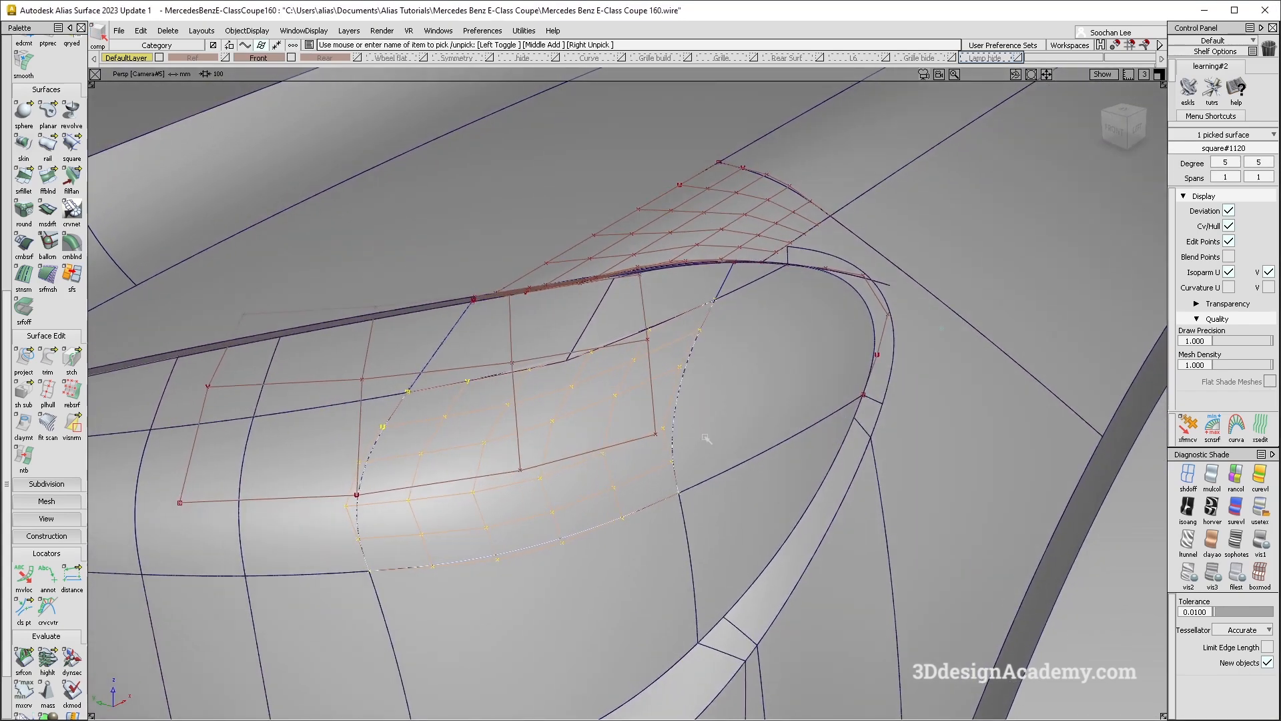
pyautogui.keyDown('alt'); pyautogui.keyDown('shift'); pyautogui.moveTo(790, 379); pyautogui.dragTo(734, 253); pyautogui.keyUp('shift'); pyautogui.keyUp('alt')
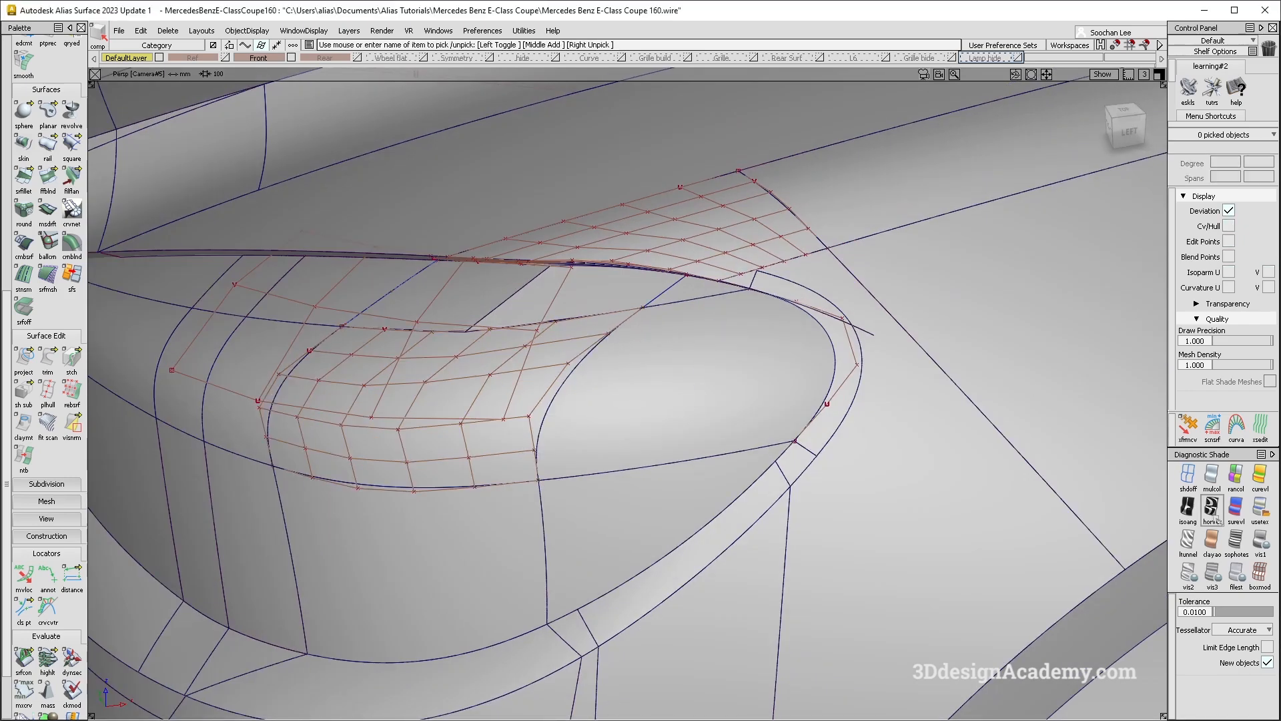
# - Apply the Showroom diagnostic shading and inspect the highlight where the fender crease meets the headlamp, with the model lines hidden and restored
pyautogui.click(1259, 540)
pyautogui.keyDown('ctrl'); pyautogui.keyDown('shift'); pyautogui.moveTo(794, 414); pyautogui.dragTo(794, 354, button='right'); pyautogui.keyUp('shift'); pyautogui.keyUp('ctrl')
pyautogui.moveTo(787, 390)
pyautogui.keyDown('alt'); pyautogui.keyDown('shift'); pyautogui.mouseDown()
pyautogui.moveTo(718, 388)
pyautogui.moveTo(706, 420)
pyautogui.mouseUp(); pyautogui.keyUp('shift'); pyautogui.keyUp('alt')
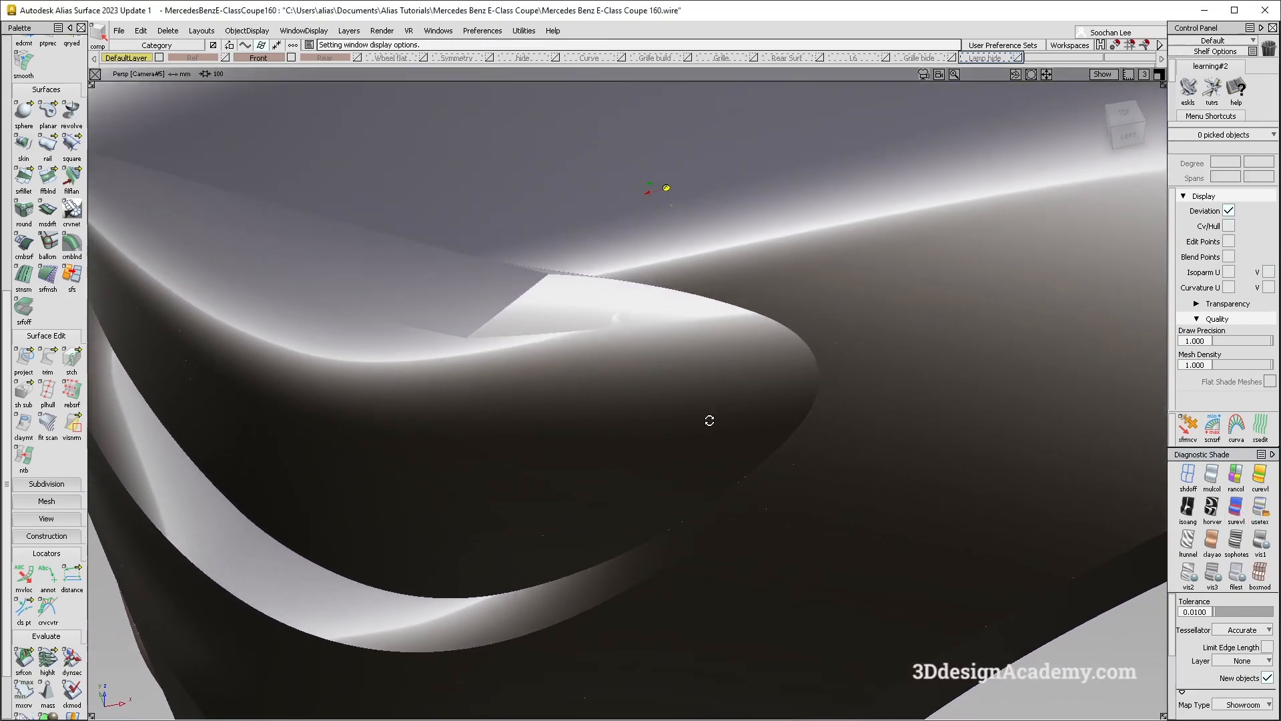
pyautogui.keyDown('ctrl'); pyautogui.keyDown('shift'); pyautogui.moveTo(732, 452); pyautogui.dragTo(654, 335, button='right'); pyautogui.keyUp('shift'); pyautogui.keyUp('ctrl')
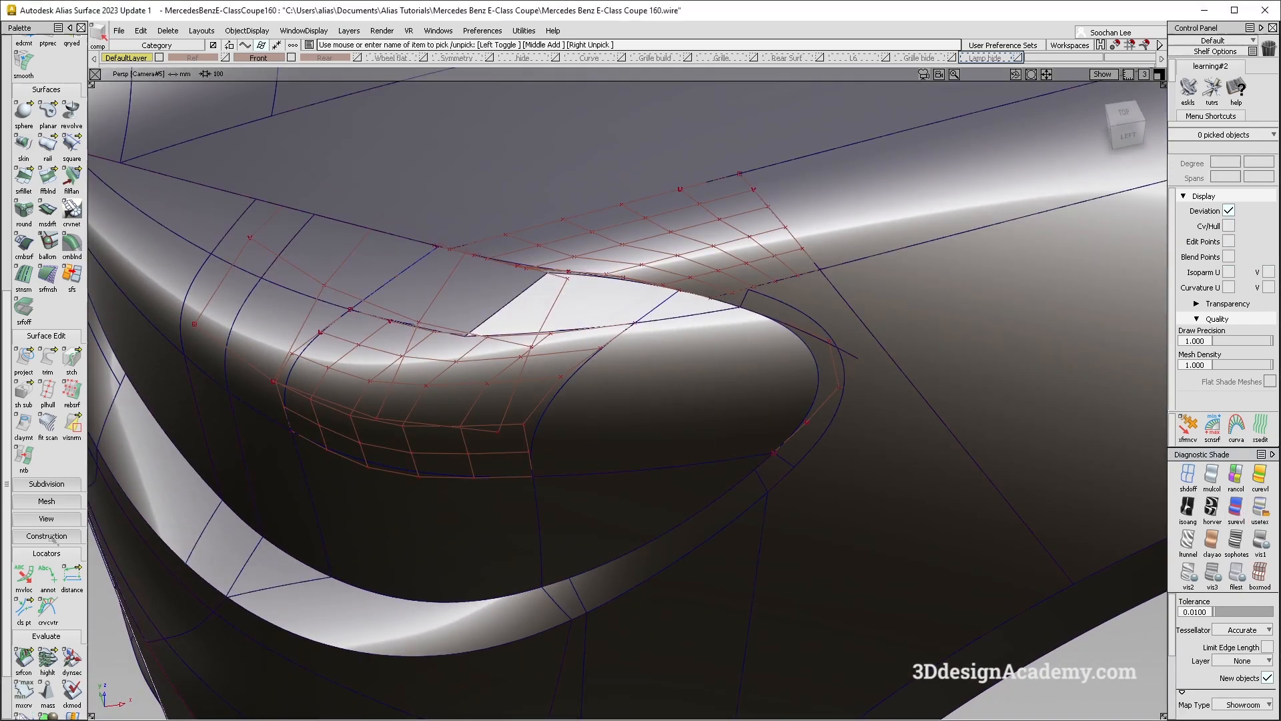
# - Trim the headlamp's upper surfaces where they meet the front end of the fender fillet
pyautogui.click(50, 369)
pyautogui.click(551, 333)
pyautogui.click(560, 303)
pyautogui.click(1105, 703)
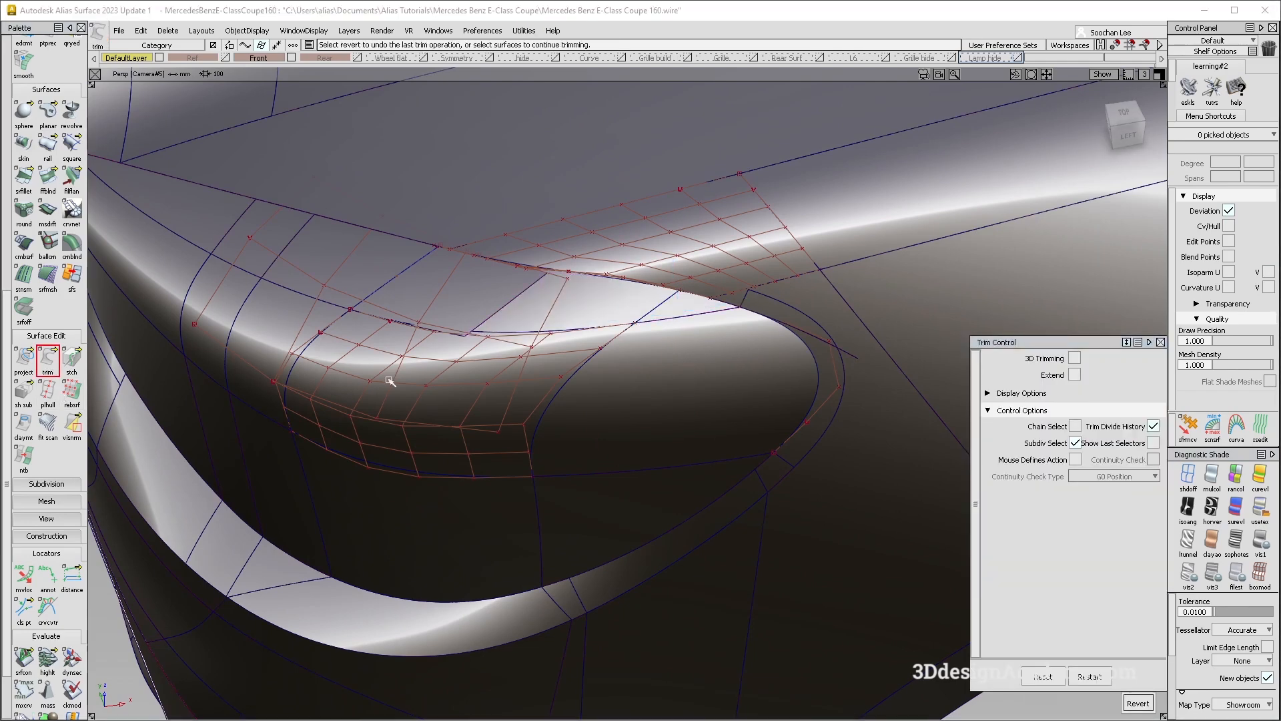
pyautogui.keyDown('alt'); pyautogui.keyDown('shift'); pyautogui.moveTo(392, 378); pyautogui.dragTo(347, 304); pyautogui.keyUp('shift'); pyautogui.keyUp('alt')
pyautogui.click(494, 303)
pyautogui.click(1105, 703)
pyautogui.moveTo(427, 358)
pyautogui.keyDown('alt'); pyautogui.keyDown('shift'); pyautogui.mouseDown()
pyautogui.moveTo(577, 306)
pyautogui.moveTo(581, 347)
pyautogui.moveTo(676, 413)
pyautogui.mouseUp(); pyautogui.keyUp('shift'); pyautogui.keyUp('alt')
pyautogui.click(615, 312)
# - Untrim the headlamp's upper surface next to the fillet's front end piece
pyautogui.press('F3')
pyautogui.keyDown('ctrl'); pyautogui.keyDown('shift'); pyautogui.moveTo(677, 413); pyautogui.dragTo(765, 152); pyautogui.keyUp('shift'); pyautogui.keyUp('ctrl')
pyautogui.click(714, 254)
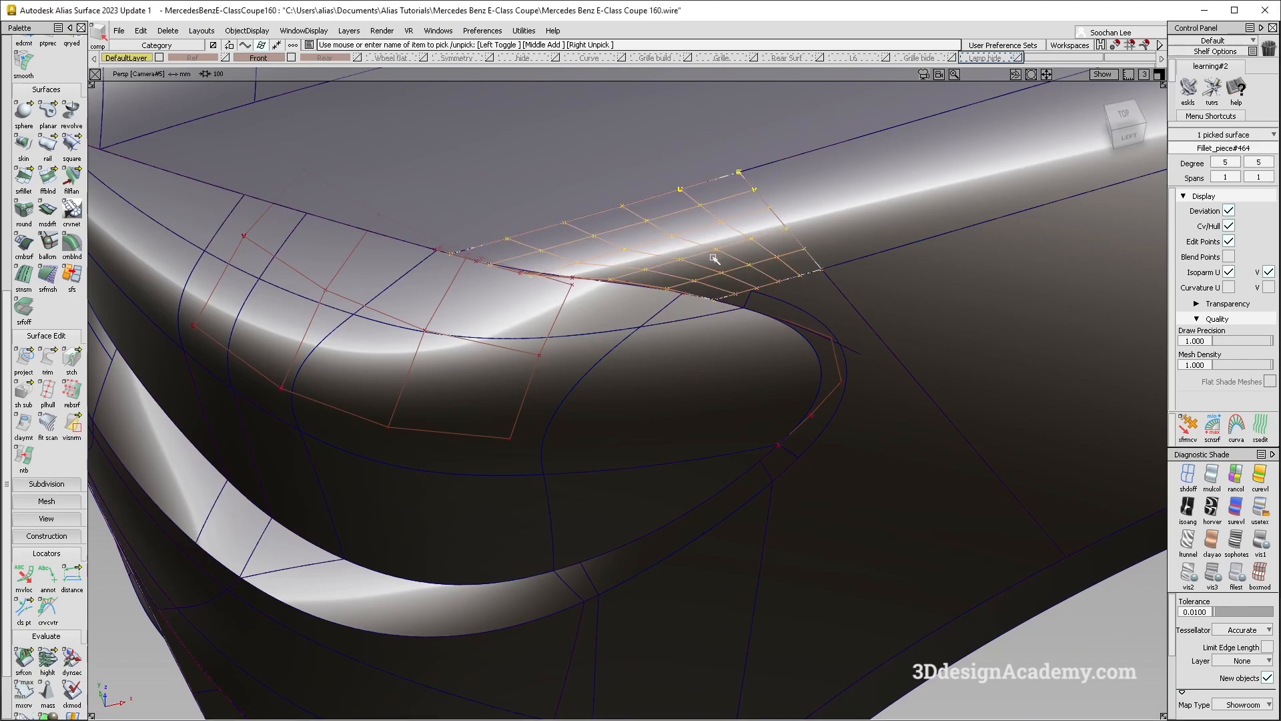
pyautogui.moveTo(595, 390)
pyautogui.keyDown('alt'); pyautogui.keyDown('shift'); pyautogui.mouseDown()
pyautogui.moveTo(650, 439)
pyautogui.moveTo(625, 392)
pyautogui.mouseUp(); pyautogui.keyUp('shift'); pyautogui.keyUp('alt')
pyautogui.moveTo(584, 294)
pyautogui.keyDown('ctrl'); pyautogui.keyDown('shift'); pyautogui.mouseDown()
pyautogui.moveTo(498, 324)
pyautogui.moveTo(625, 429)
pyautogui.moveTo(600, 380)
pyautogui.moveTo(359, 325)
pyautogui.mouseUp(); pyautogui.keyUp('shift'); pyautogui.keyUp('ctrl')
pyautogui.moveTo(52, 354); pyautogui.dragTo(100, 362)
pyautogui.keyDown('alt'); pyautogui.keyDown('shift'); pyautogui.moveTo(594, 310); pyautogui.dragTo(754, 281); pyautogui.keyUp('shift'); pyautogui.keyUp('alt')
pyautogui.click(708, 302)
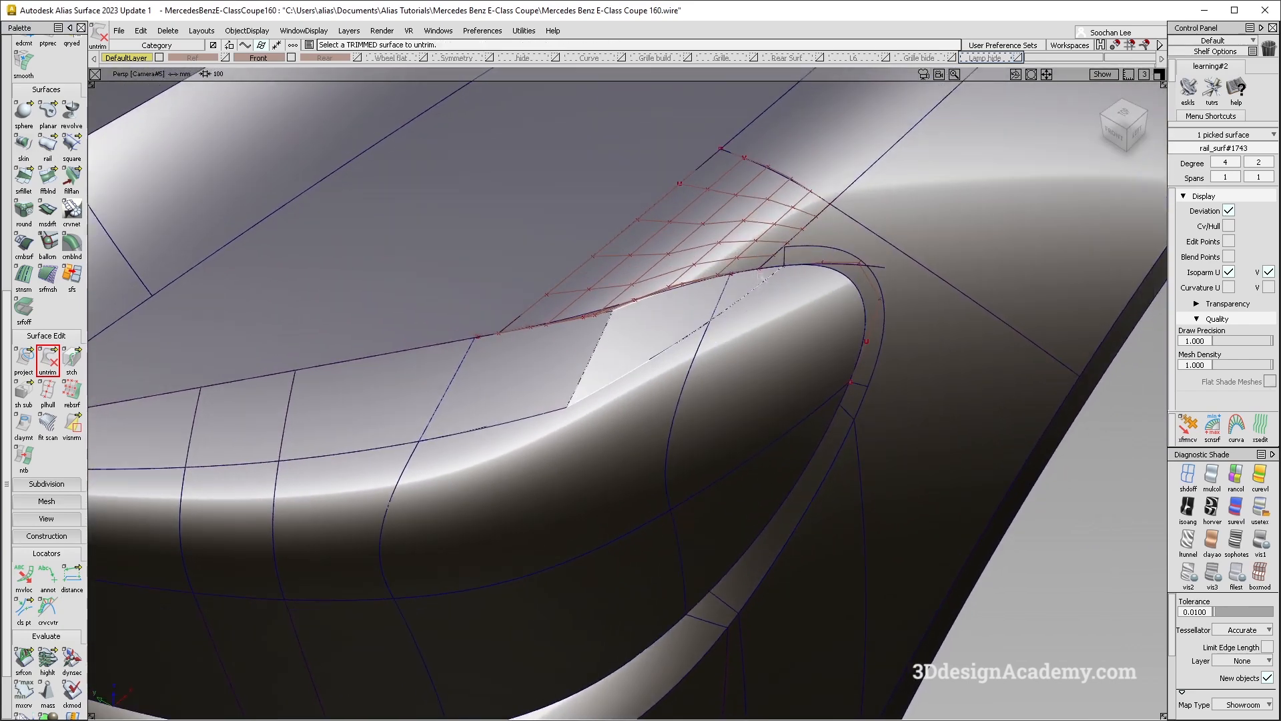
# - Trim the headlamp's upper surface again along the fender edge below the fillet's front end
pyautogui.keyDown('alt'); pyautogui.keyDown('shift'); pyautogui.moveTo(714, 372); pyautogui.dragTo(516, 407); pyautogui.keyUp('shift'); pyautogui.keyUp('alt')
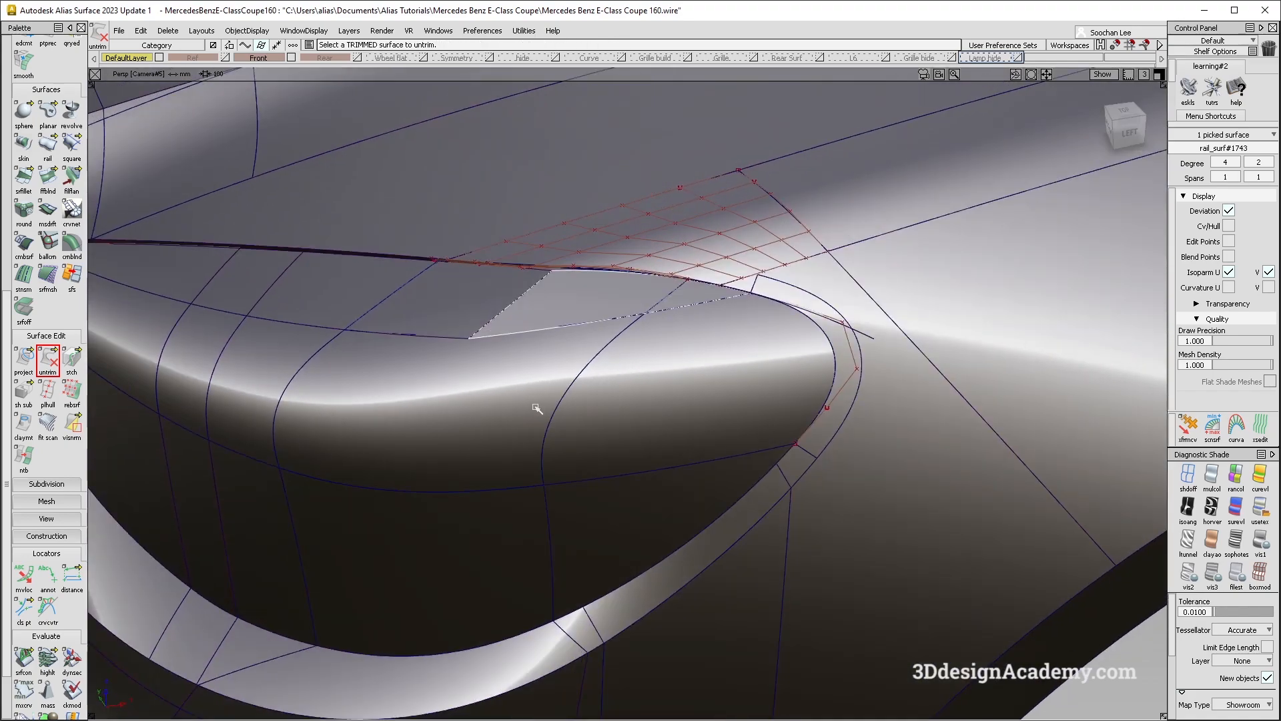
pyautogui.keyDown('alt'); pyautogui.keyDown('shift'); pyautogui.moveTo(559, 454); pyautogui.dragTo(681, 338); pyautogui.keyUp('shift'); pyautogui.keyUp('alt')
pyautogui.keyDown('ctrl'); pyautogui.keyDown('shift'); pyautogui.moveTo(681, 338); pyautogui.dragTo(563, 355, button='right'); pyautogui.keyUp('shift'); pyautogui.keyUp('ctrl')
pyautogui.keyDown('alt'); pyautogui.keyDown('shift'); pyautogui.moveTo(563, 355); pyautogui.dragTo(715, 256); pyautogui.keyUp('shift'); pyautogui.keyUp('alt')
pyautogui.keyDown('ctrl'); pyautogui.keyDown('shift'); pyautogui.moveTo(715, 257); pyautogui.dragTo(595, 349, button='right'); pyautogui.keyUp('shift'); pyautogui.keyUp('ctrl')
pyautogui.moveTo(595, 349)
pyautogui.keyDown('alt'); pyautogui.keyDown('shift'); pyautogui.mouseDown()
pyautogui.moveTo(657, 397)
pyautogui.moveTo(649, 232)
pyautogui.moveTo(662, 259)
pyautogui.mouseUp(); pyautogui.keyUp('shift'); pyautogui.keyUp('alt')
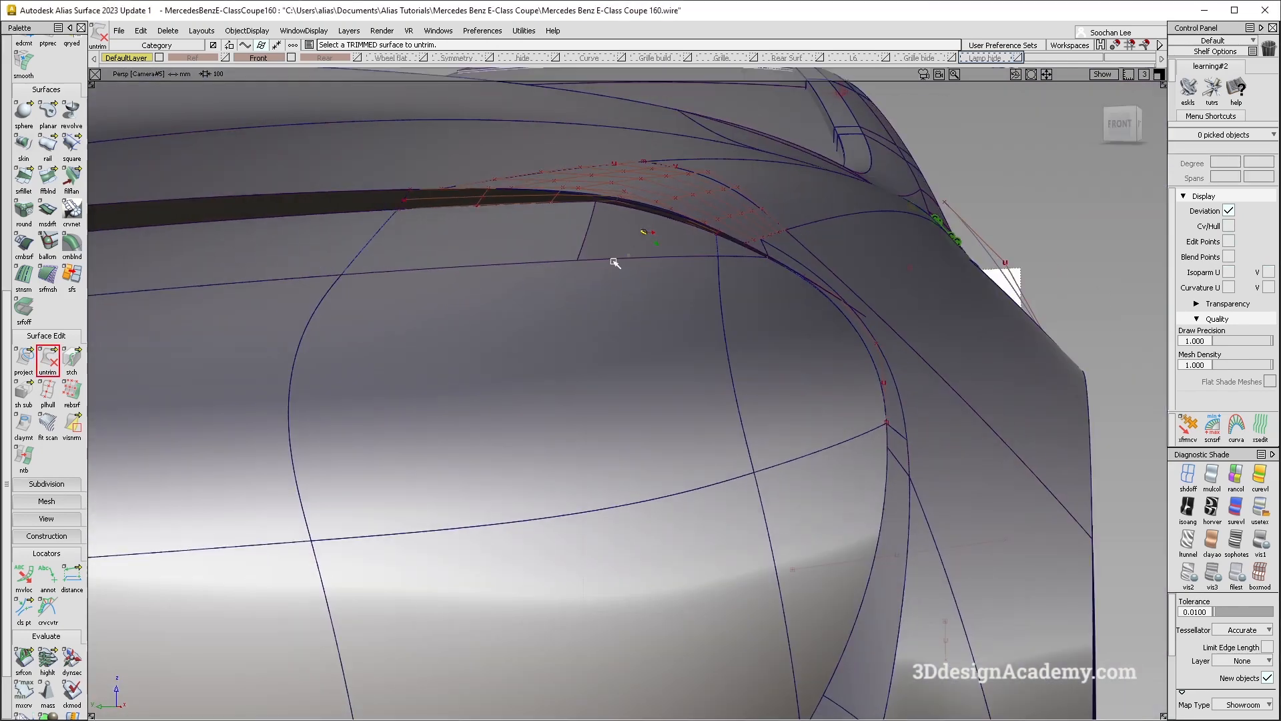
pyautogui.moveTo(54, 373); pyautogui.dragTo(73, 362)
pyautogui.click(287, 250)
pyautogui.press('space')
pyautogui.click(735, 249)
pyautogui.click(723, 249)
pyautogui.click(723, 249)
pyautogui.press('space')
# - Examine the headlamp's upper edge and the adjoining fillet piece from several close viewpoints
pyautogui.keyDown('alt'); pyautogui.keyDown('shift'); pyautogui.moveTo(687, 286); pyautogui.dragTo(657, 241); pyautogui.keyUp('shift'); pyautogui.keyUp('alt')
pyautogui.keyDown('ctrl'); pyautogui.keyDown('shift'); pyautogui.moveTo(718, 335); pyautogui.dragTo(692, 265, button='right'); pyautogui.keyUp('shift'); pyautogui.keyUp('ctrl')
pyautogui.keyDown('alt'); pyautogui.keyDown('shift'); pyautogui.moveTo(674, 260); pyautogui.dragTo(649, 234); pyautogui.keyUp('shift'); pyautogui.keyUp('alt')
pyautogui.keyDown('ctrl'); pyautogui.keyDown('shift'); pyautogui.moveTo(681, 307); pyautogui.dragTo(668, 266, button='right'); pyautogui.keyUp('shift'); pyautogui.keyUp('ctrl')
pyautogui.keyDown('alt'); pyautogui.keyDown('shift'); pyautogui.moveTo(669, 265); pyautogui.dragTo(747, 294); pyautogui.keyUp('shift'); pyautogui.keyUp('alt')
pyautogui.keyDown('alt'); pyautogui.keyDown('shift'); pyautogui.moveTo(766, 339); pyautogui.dragTo(657, 275); pyautogui.keyUp('shift'); pyautogui.keyUp('alt')
pyautogui.moveTo(710, 274)
pyautogui.keyDown('ctrl'); pyautogui.keyDown('shift'); pyautogui.mouseDown()
pyautogui.moveTo(711, 292)
pyautogui.moveTo(626, 319)
pyautogui.moveTo(614, 239)
pyautogui.moveTo(714, 372)
pyautogui.moveTo(724, 321)
pyautogui.moveTo(644, 413)
pyautogui.moveTo(640, 438)
pyautogui.mouseUp(); pyautogui.keyUp('shift'); pyautogui.keyUp('ctrl')
pyautogui.click(687, 283)
pyautogui.keyDown('ctrl'); pyautogui.keyDown('shift'); pyautogui.moveTo(641, 438); pyautogui.dragTo(668, 313); pyautogui.keyUp('shift'); pyautogui.keyUp('ctrl')
pyautogui.keyDown('ctrl'); pyautogui.keyDown('shift'); pyautogui.moveTo(668, 244); pyautogui.dragTo(667, 263); pyautogui.keyUp('shift'); pyautogui.keyUp('ctrl')
pyautogui.click(697, 250)
# - Inspect the Showroom highlights across the headlamp, hood and front fender with the model lines hidden
pyautogui.keyDown('ctrl'); pyautogui.keyDown('shift'); pyautogui.moveTo(606, 332); pyautogui.dragTo(558, 369, button='right'); pyautogui.keyUp('shift'); pyautogui.keyUp('ctrl')
pyautogui.moveTo(647, 355)
pyautogui.keyDown('alt'); pyautogui.keyDown('shift'); pyautogui.mouseDown()
pyautogui.moveTo(644, 320)
pyautogui.moveTo(603, 288)
pyautogui.mouseUp(); pyautogui.keyUp('shift'); pyautogui.keyUp('alt')
pyautogui.keyDown('ctrl'); pyautogui.keyDown('shift'); pyautogui.moveTo(595, 304); pyautogui.dragTo(550, 338, button='right'); pyautogui.keyUp('shift'); pyautogui.keyUp('ctrl')
pyautogui.keyDown('ctrl'); pyautogui.keyDown('shift'); pyautogui.moveTo(614, 502); pyautogui.dragTo(671, 309); pyautogui.keyUp('shift'); pyautogui.keyUp('ctrl')
pyautogui.keyDown('alt'); pyautogui.keyDown('shift'); pyautogui.moveTo(707, 492); pyautogui.dragTo(674, 494); pyautogui.keyUp('shift'); pyautogui.keyUp('alt')
pyautogui.click(1260, 509)
pyautogui.moveTo(794, 430)
pyautogui.keyDown('ctrl'); pyautogui.keyDown('shift'); pyautogui.mouseDown(button='right')
pyautogui.moveTo(698, 349)
pyautogui.moveTo(657, 427)
pyautogui.mouseUp(button='right'); pyautogui.keyUp('shift'); pyautogui.keyUp('ctrl')
pyautogui.moveTo(657, 427)
pyautogui.keyDown('alt'); pyautogui.keyDown('shift'); pyautogui.mouseDown()
pyautogui.moveTo(698, 430)
pyautogui.moveTo(716, 305)
pyautogui.mouseUp(); pyautogui.keyUp('shift'); pyautogui.keyUp('alt')
pyautogui.keyDown('alt'); pyautogui.keyDown('shift'); pyautogui.moveTo(716, 305); pyautogui.dragTo(634, 367, button='middle'); pyautogui.keyUp('shift'); pyautogui.keyUp('alt')
pyautogui.moveTo(634, 367)
pyautogui.keyDown('alt'); pyautogui.keyDown('shift'); pyautogui.mouseDown()
pyautogui.moveTo(628, 458)
pyautogui.moveTo(787, 280)
pyautogui.moveTo(846, 180)
pyautogui.moveTo(636, 347)
pyautogui.mouseUp(); pyautogui.keyUp('shift'); pyautogui.keyUp('alt')
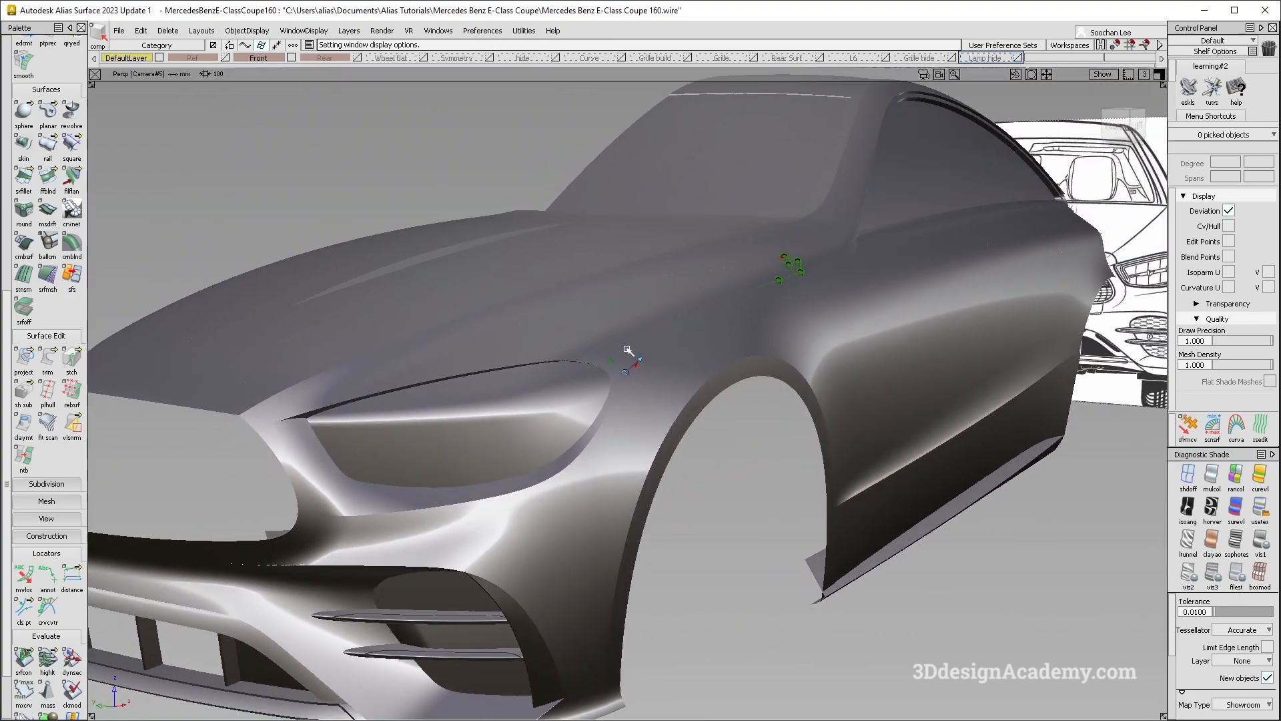
pyautogui.keyDown('alt'); pyautogui.keyDown('shift'); pyautogui.moveTo(605, 354); pyautogui.dragTo(650, 332, button='right'); pyautogui.keyUp('shift'); pyautogui.keyUp('alt')
pyautogui.keyDown('alt'); pyautogui.keyDown('shift'); pyautogui.moveTo(649, 331); pyautogui.dragTo(646, 360); pyautogui.keyUp('shift'); pyautogui.keyUp('alt')
# - Switch to the photo viewer, compare the coupe's fender crease near the headlamp in the reference photos, and return to Alias Surface
pyautogui.hotkey('alt', 'Tab')
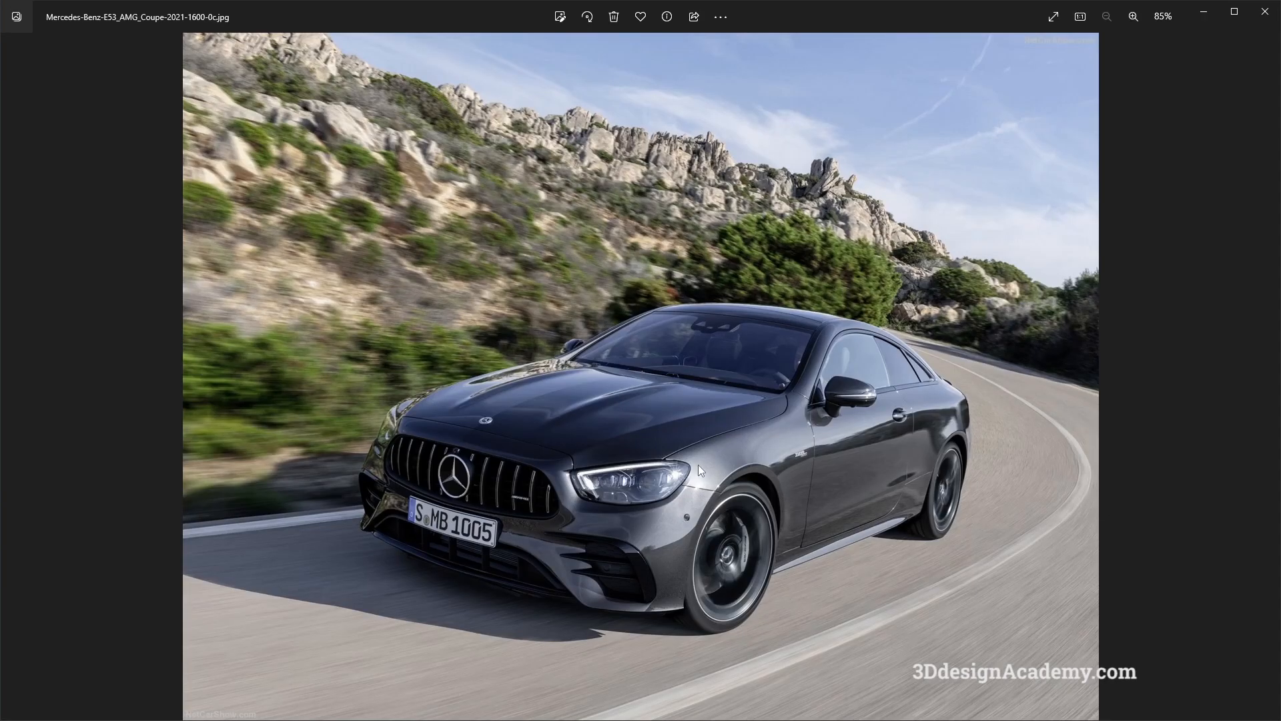
pyautogui.hotkey('alt', 'Tab')
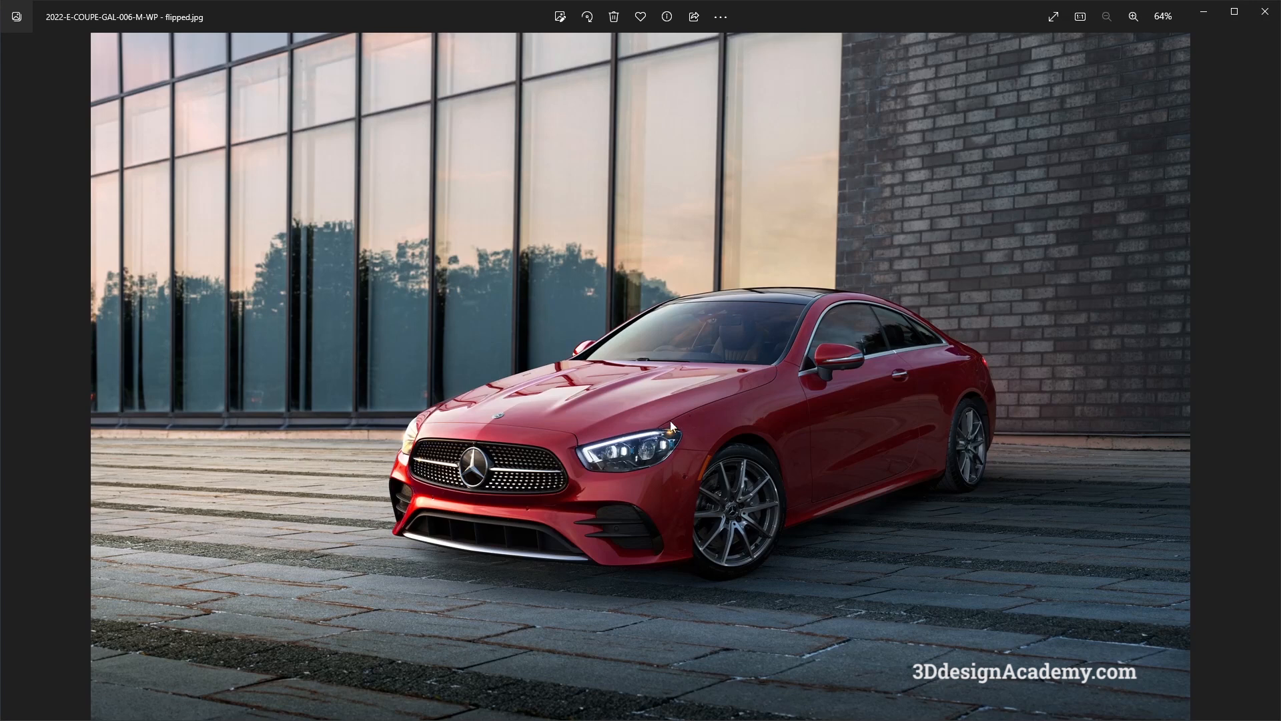
pyautogui.press('Left')
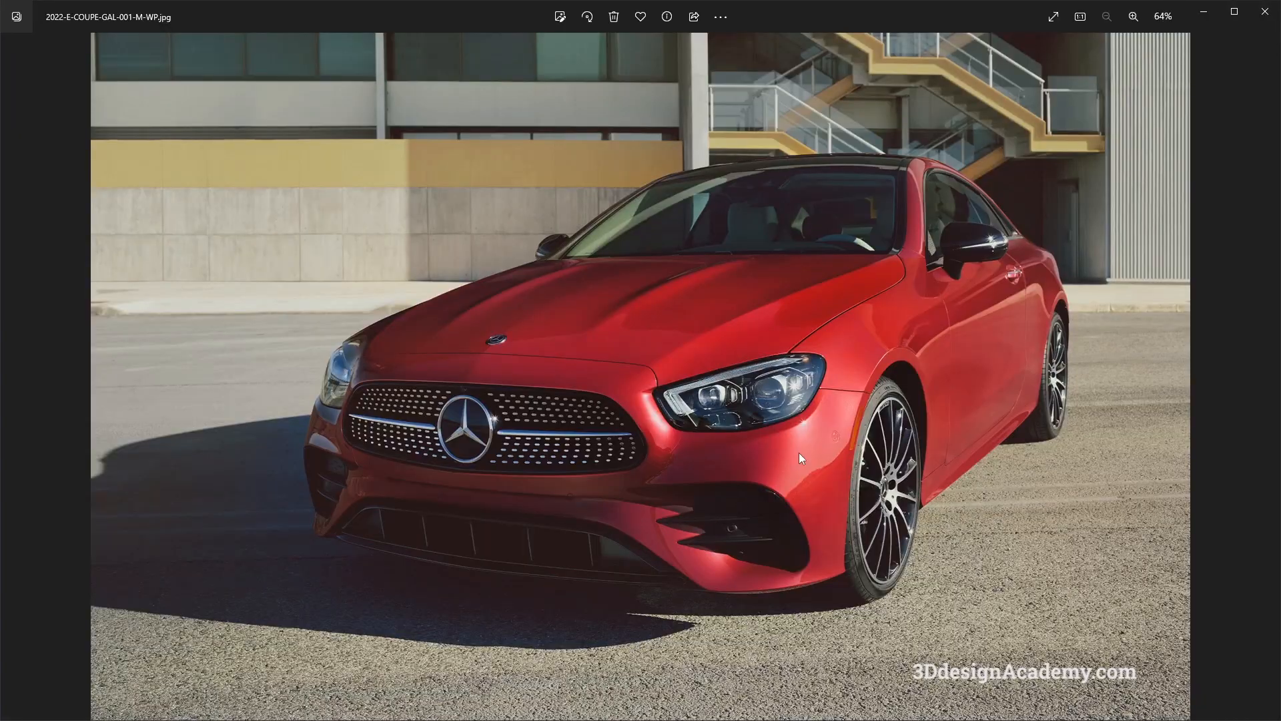
pyautogui.press('Right')
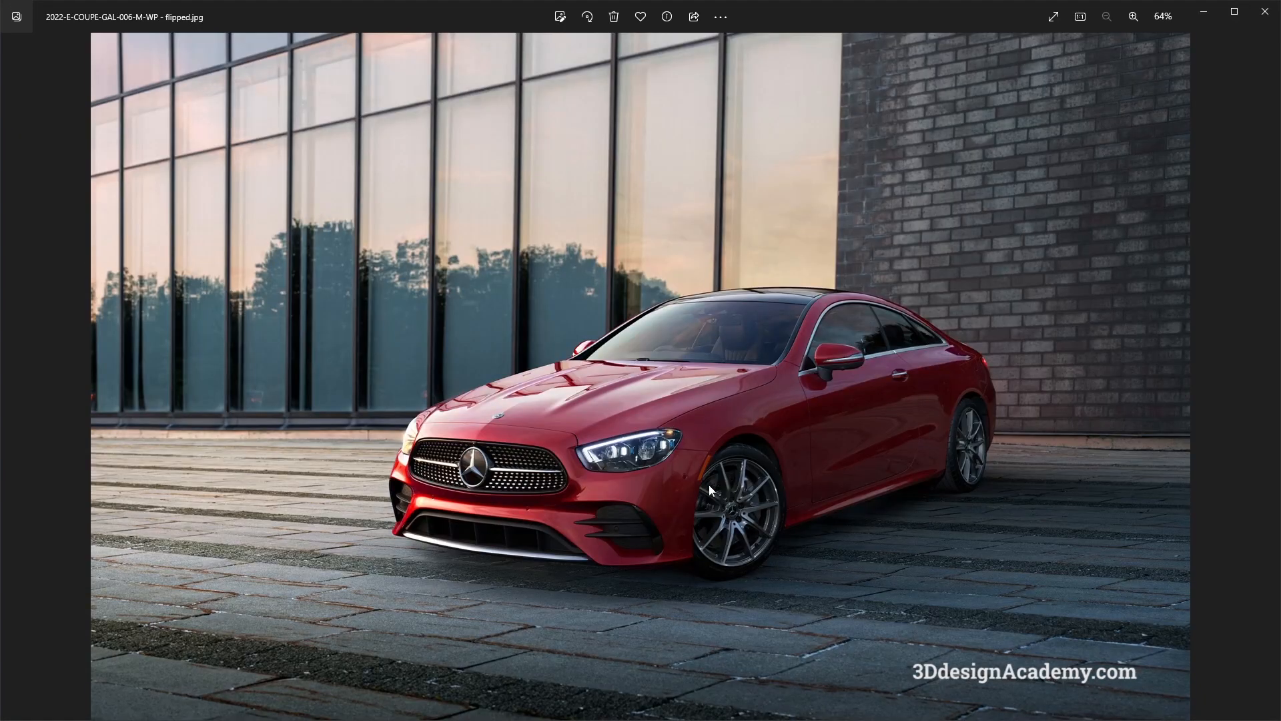
pyautogui.press('Left')
pyautogui.press('Left')
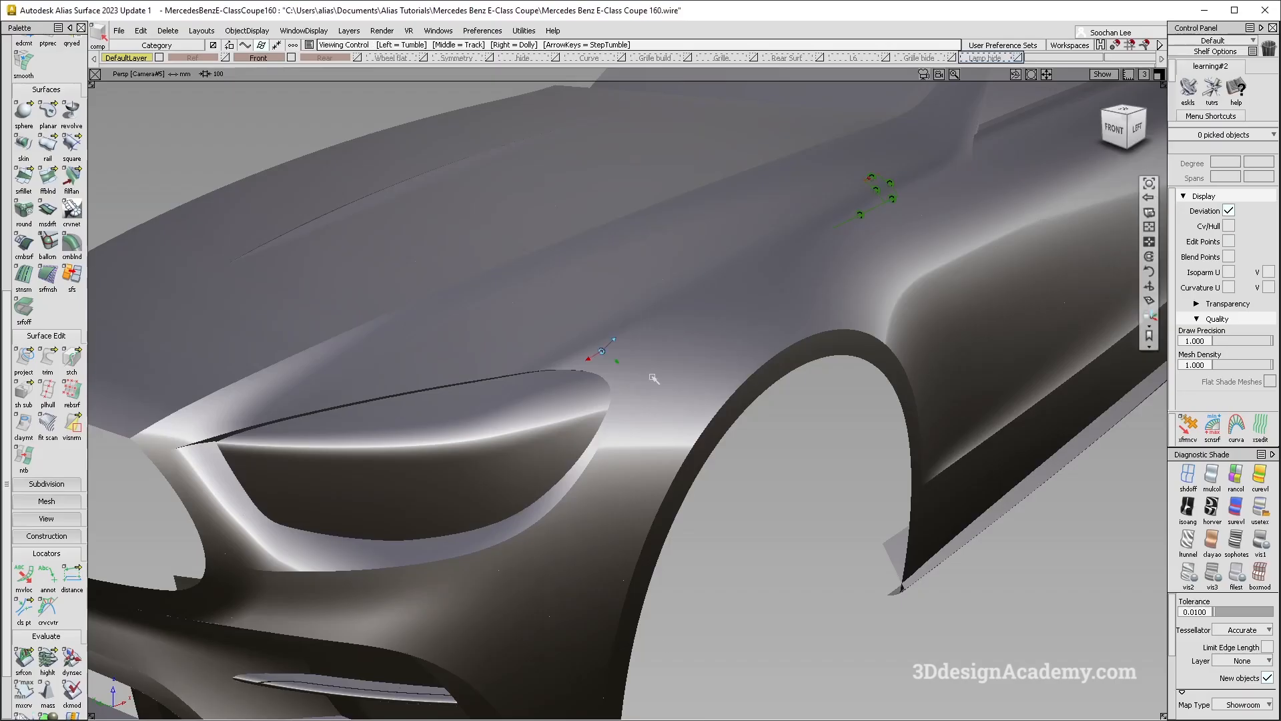
# - Inspect how the Showroom highlight along the front fender crease runs into the headlamp from above and from the side
pyautogui.keyDown('alt'); pyautogui.keyDown('shift'); pyautogui.moveTo(620, 487); pyautogui.dragTo(635, 496); pyautogui.keyUp('shift'); pyautogui.keyUp('alt')
pyautogui.keyDown('alt'); pyautogui.keyDown('shift'); pyautogui.click(596, 428); pyautogui.keyUp('shift'); pyautogui.keyUp('alt')
pyautogui.keyDown('alt'); pyautogui.keyDown('shift'); pyautogui.moveTo(596, 427); pyautogui.dragTo(721, 432); pyautogui.keyUp('shift'); pyautogui.keyUp('alt')
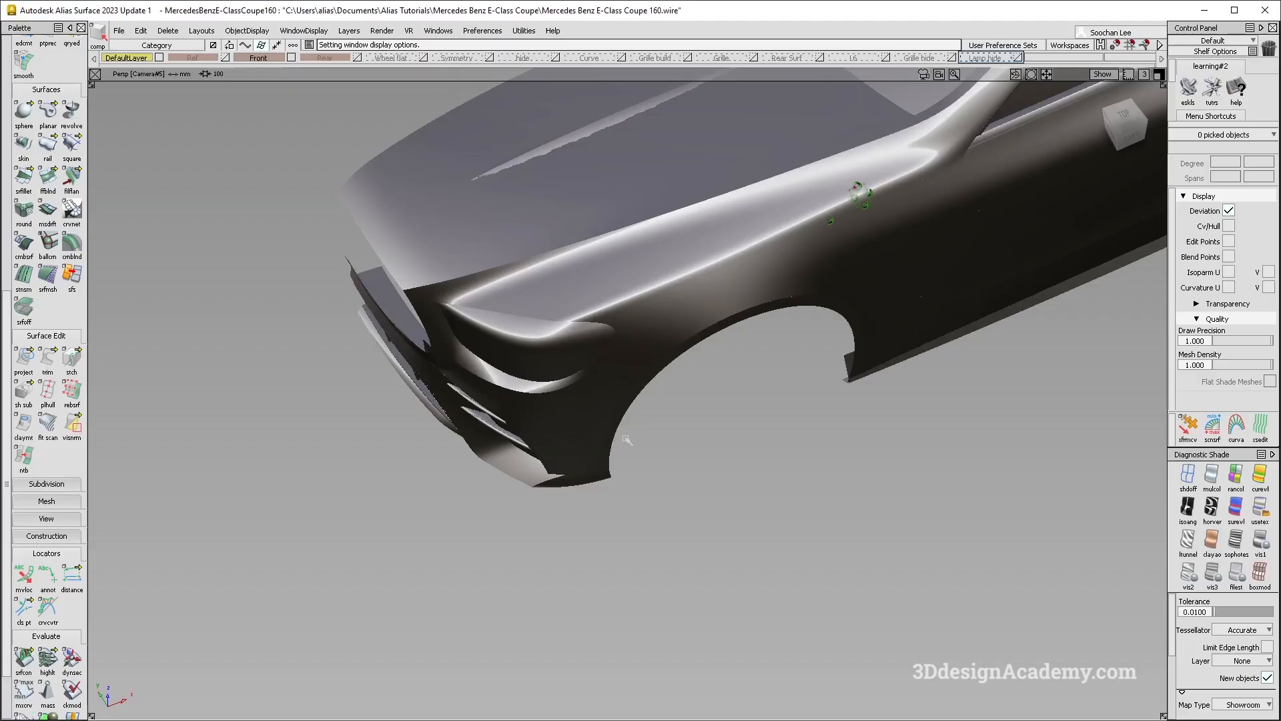
pyautogui.keyDown('alt'); pyautogui.keyDown('shift'); pyautogui.moveTo(858, 194); pyautogui.dragTo(691, 327); pyautogui.keyUp('shift'); pyautogui.keyUp('alt')
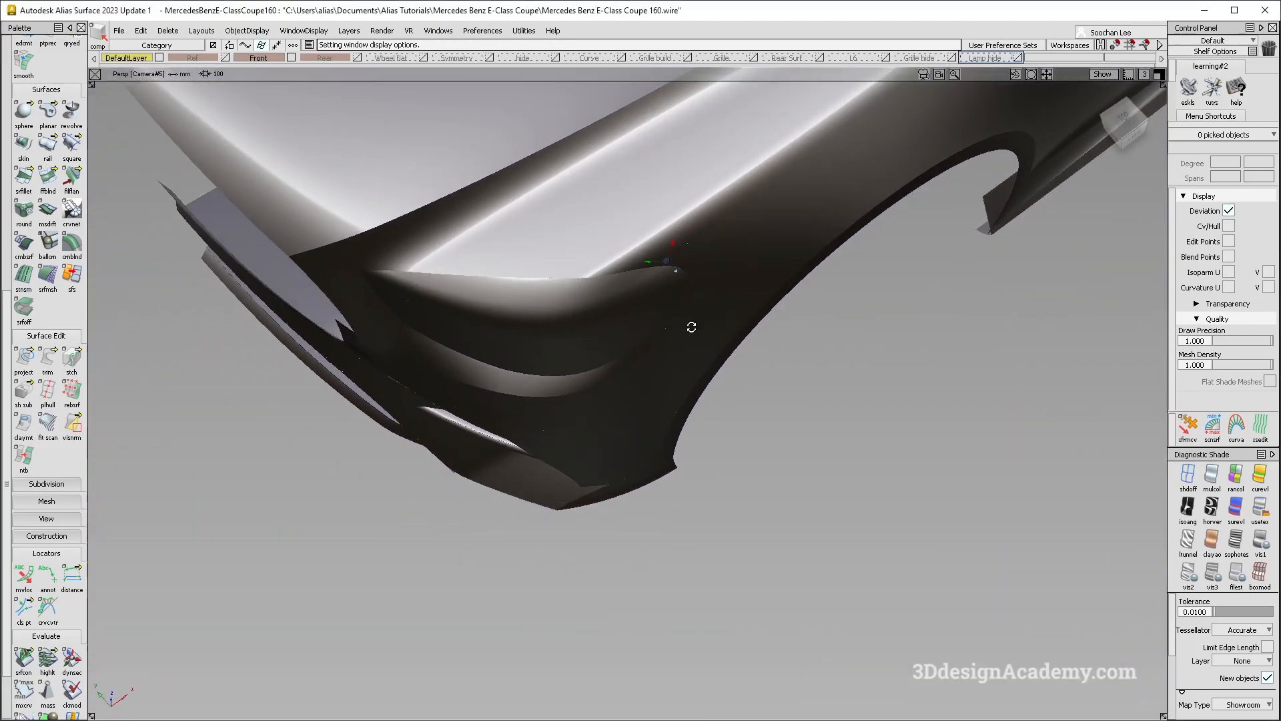
pyautogui.keyDown('alt'); pyautogui.keyDown('shift'); pyautogui.moveTo(692, 327); pyautogui.dragTo(738, 309, button='right'); pyautogui.keyUp('shift'); pyautogui.keyUp('alt')
pyautogui.keyDown('alt'); pyautogui.keyDown('shift'); pyautogui.moveTo(738, 309); pyautogui.dragTo(672, 427); pyautogui.keyUp('shift'); pyautogui.keyUp('alt')
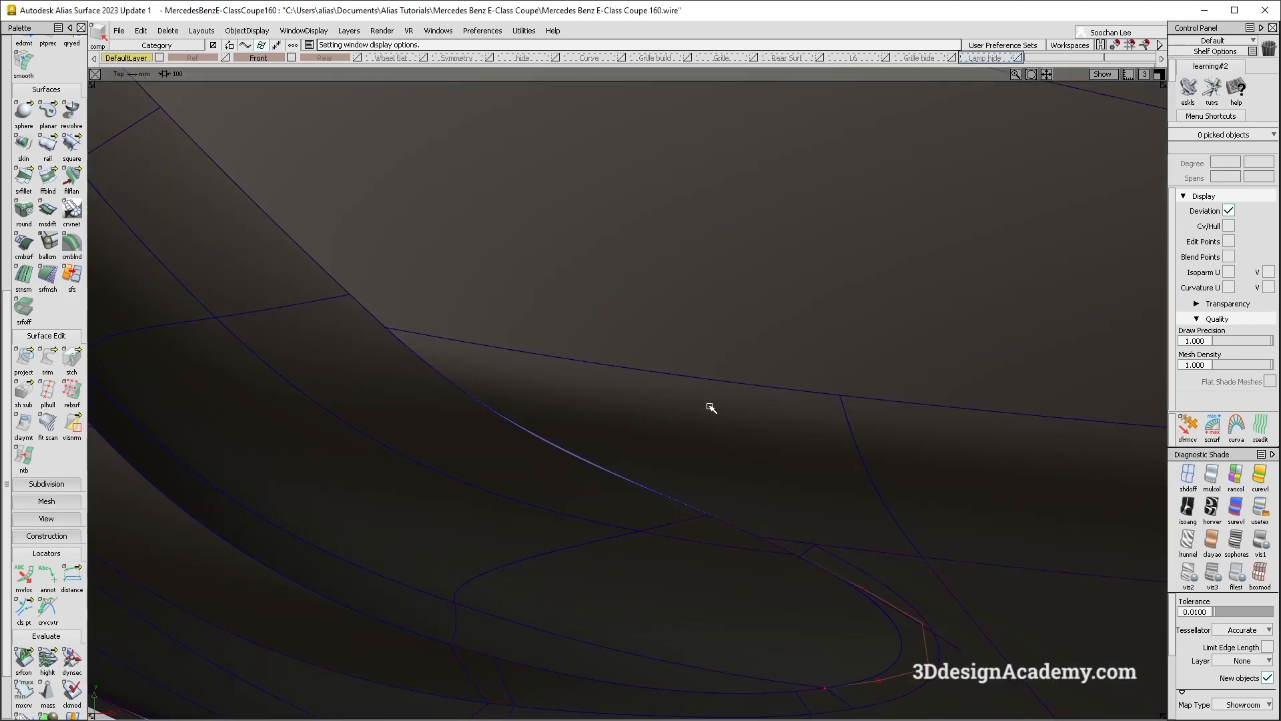
# - In the top view, turn off the diagnostic shading, show the Ref layer, and compare the fender and headlamp edges with the blueprint
pyautogui.keyDown('alt'); pyautogui.keyDown('shift'); pyautogui.moveTo(709, 409); pyautogui.dragTo(834, 450, button='middle'); pyautogui.keyUp('shift'); pyautogui.keyUp('alt')
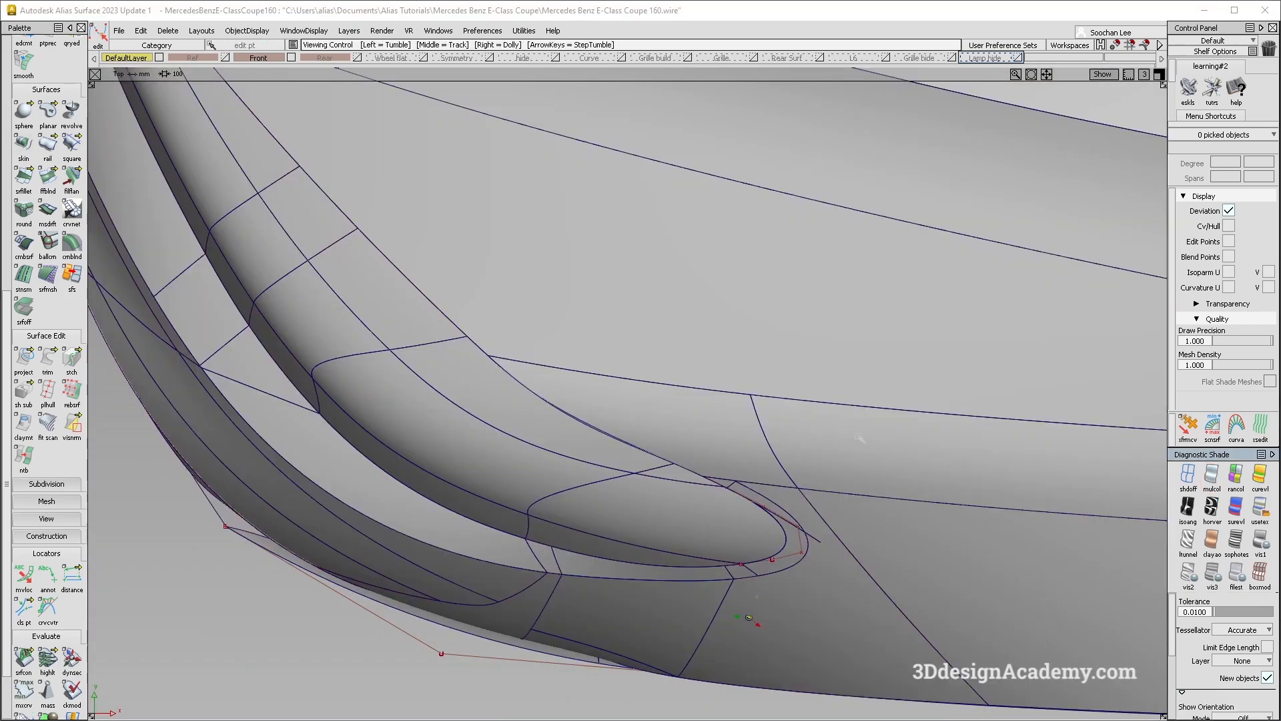
pyautogui.keyDown('alt'); pyautogui.keyDown('shift'); pyautogui.moveTo(863, 437); pyautogui.dragTo(815, 473, button='right'); pyautogui.keyUp('shift'); pyautogui.keyUp('alt')
pyautogui.click(1259, 509)
pyautogui.keyDown('alt'); pyautogui.keyDown('shift'); pyautogui.moveTo(777, 526); pyautogui.dragTo(757, 440, button='middle'); pyautogui.keyUp('shift'); pyautogui.keyUp('alt')
pyautogui.moveTo(750, 431)
pyautogui.keyDown('ctrl'); pyautogui.keyDown('shift'); pyautogui.mouseDown(button='right')
pyautogui.moveTo(820, 526)
pyautogui.moveTo(746, 467)
pyautogui.moveTo(820, 535)
pyautogui.mouseUp(button='right'); pyautogui.keyUp('shift'); pyautogui.keyUp('ctrl')
pyautogui.click(1187, 475)
pyautogui.keyDown('alt'); pyautogui.keyDown('shift'); pyautogui.moveTo(697, 513); pyautogui.dragTo(740, 536, button='right'); pyautogui.keyUp('shift'); pyautogui.keyUp('alt')
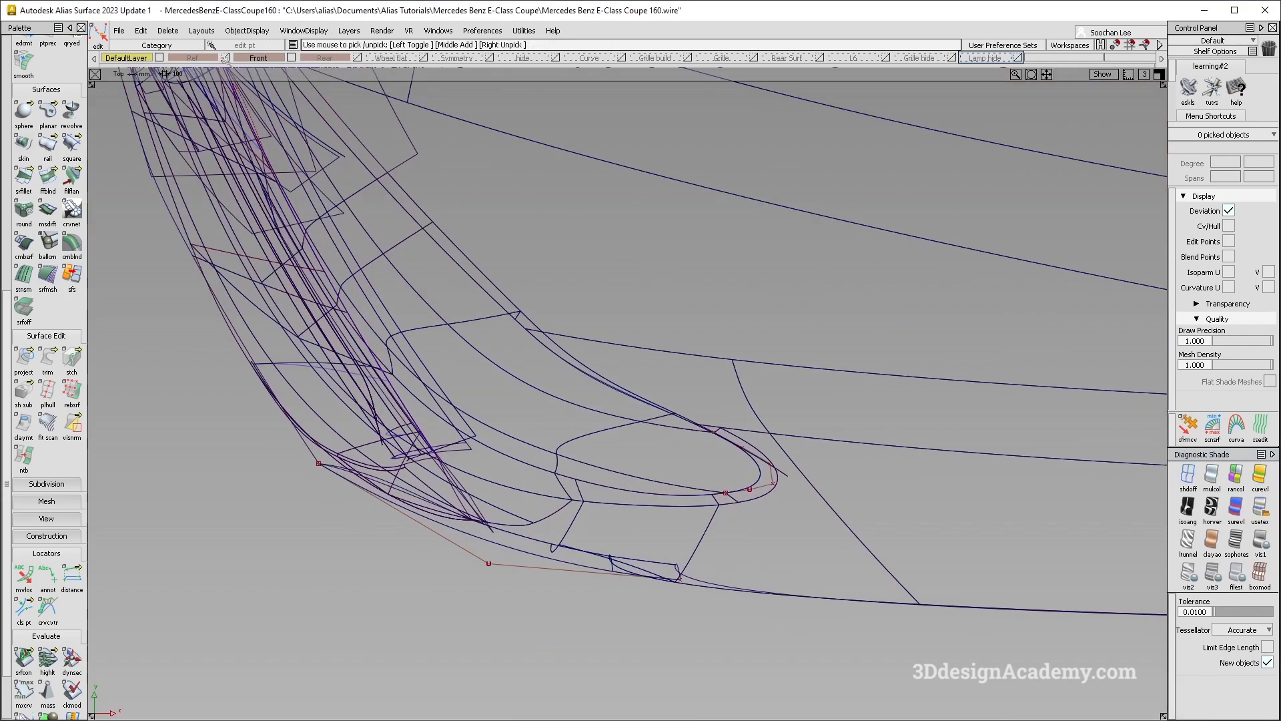
pyautogui.click(226, 59)
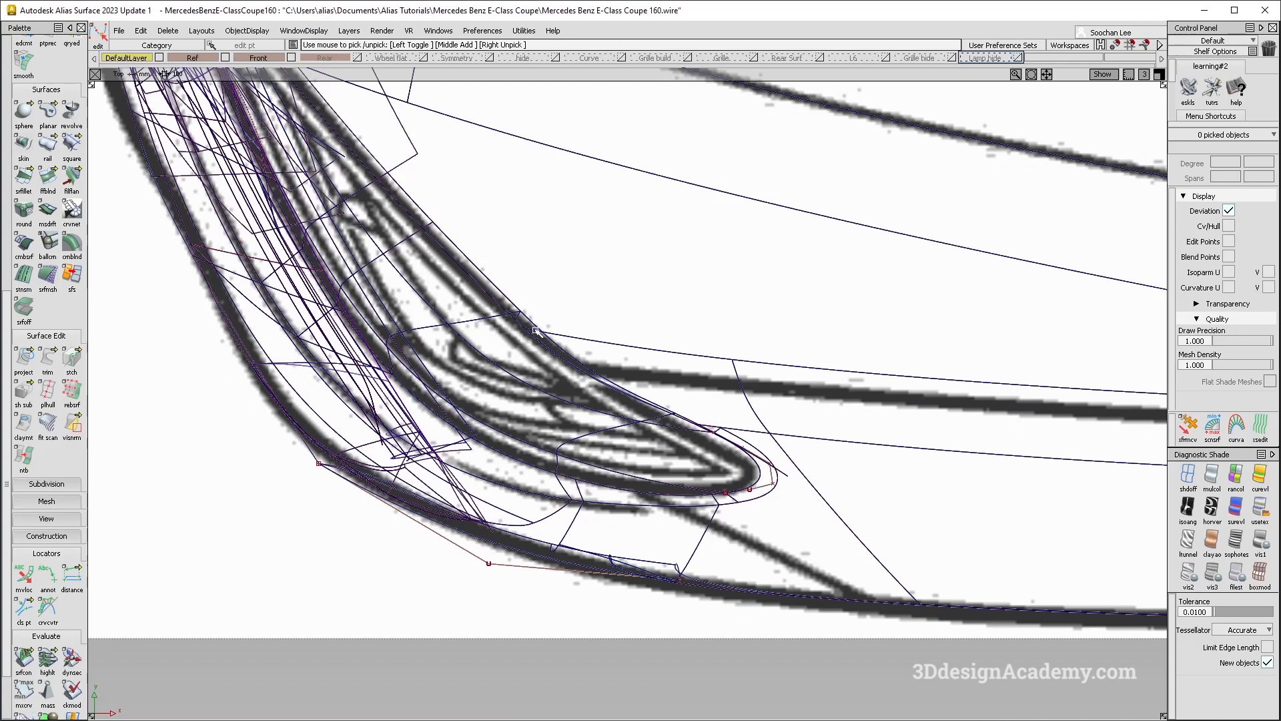
pyautogui.keyDown('ctrl'); pyautogui.keyDown('shift'); pyautogui.moveTo(557, 287); pyautogui.dragTo(559, 275); pyautogui.keyUp('shift'); pyautogui.keyUp('ctrl')
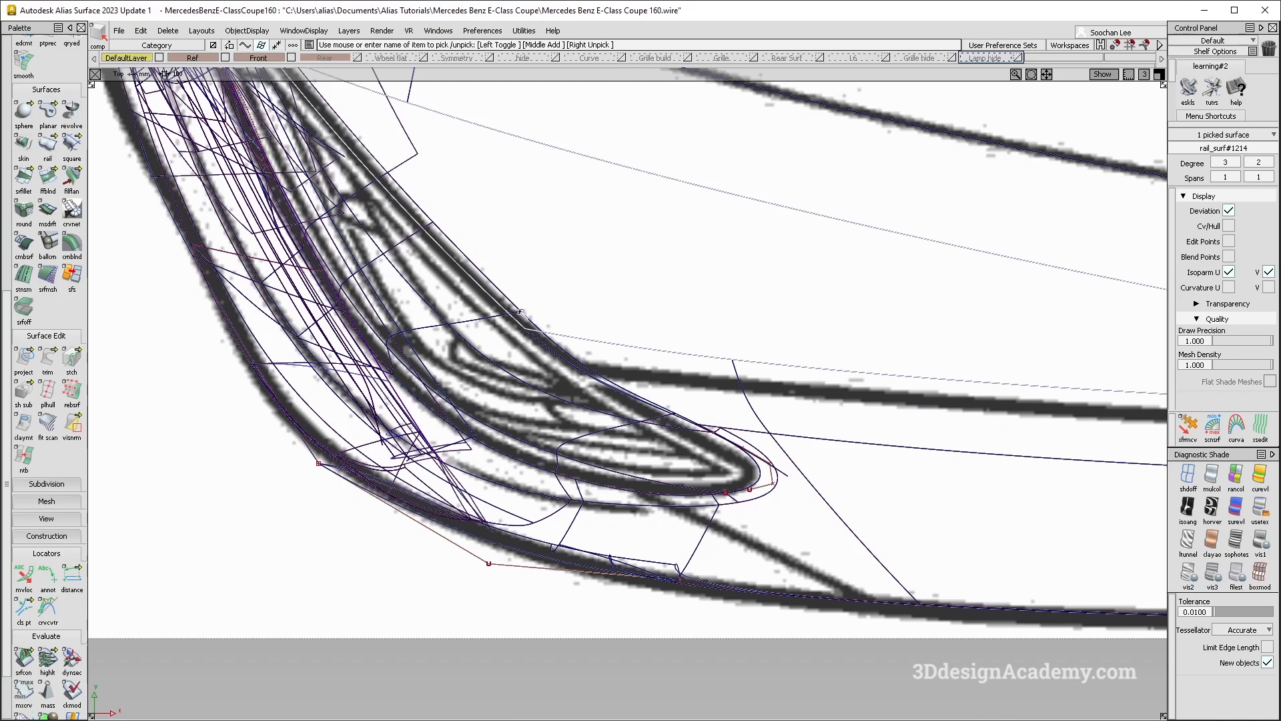
pyautogui.keyDown('ctrl'); pyautogui.keyDown('shift'); pyautogui.moveTo(771, 447); pyautogui.dragTo(770, 464); pyautogui.keyUp('shift'); pyautogui.keyUp('ctrl')
# - Return to the perspective view and apply Multi Color shading to the front fender and headlamp
pyautogui.press('F8')
pyautogui.click(1212, 475)
pyautogui.moveTo(780, 363)
pyautogui.keyDown('alt'); pyautogui.keyDown('shift'); pyautogui.mouseDown()
pyautogui.moveTo(681, 231)
pyautogui.moveTo(714, 220)
pyautogui.moveTo(674, 233)
pyautogui.moveTo(694, 244)
pyautogui.mouseUp(); pyautogui.keyUp('shift'); pyautogui.keyUp('alt')
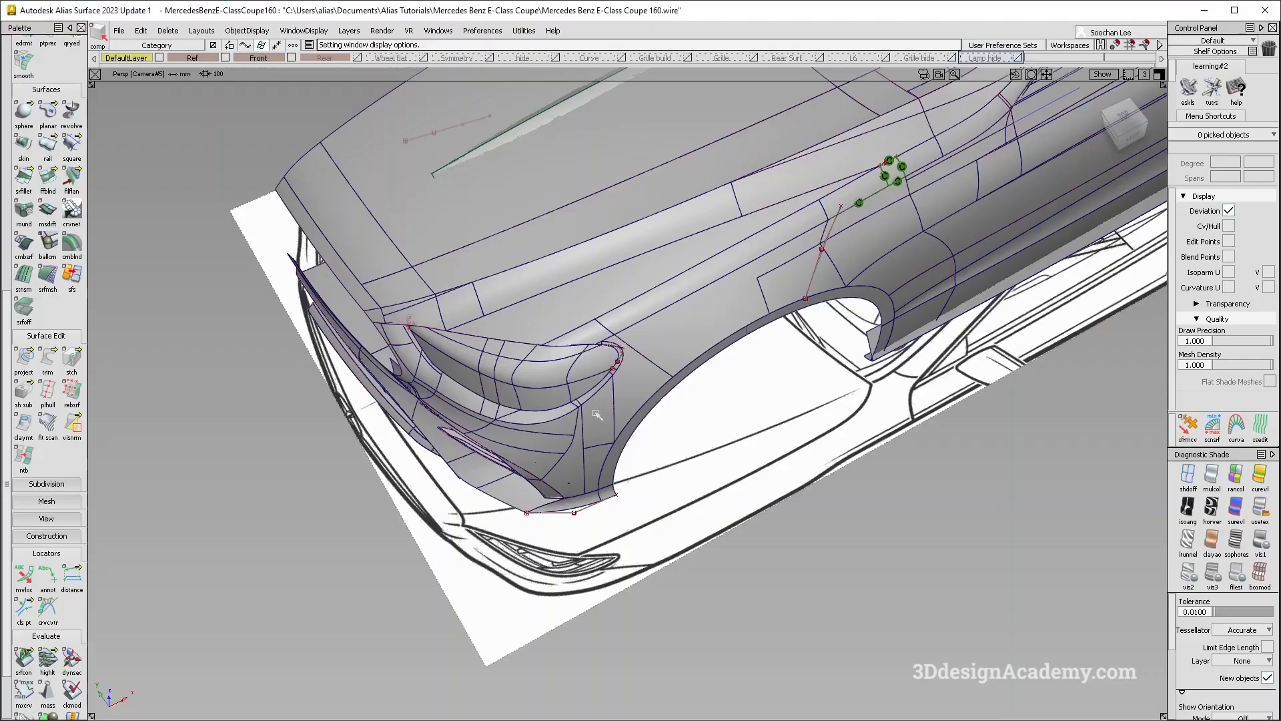
pyautogui.keyDown('alt'); pyautogui.keyDown('shift'); pyautogui.moveTo(600, 320); pyautogui.dragTo(528, 364); pyautogui.keyUp('shift'); pyautogui.keyUp('alt')
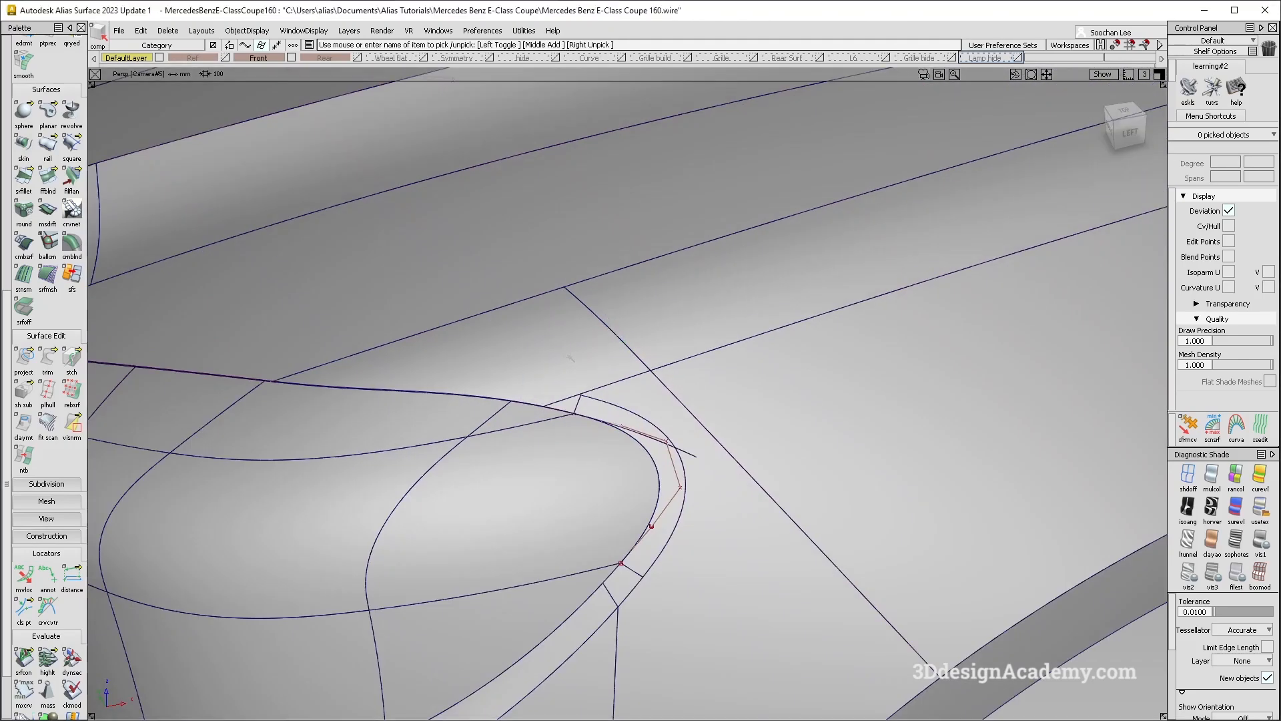
# - Delete the fillet pieces along the front fender crease beside the headlamp
pyautogui.click(650, 327)
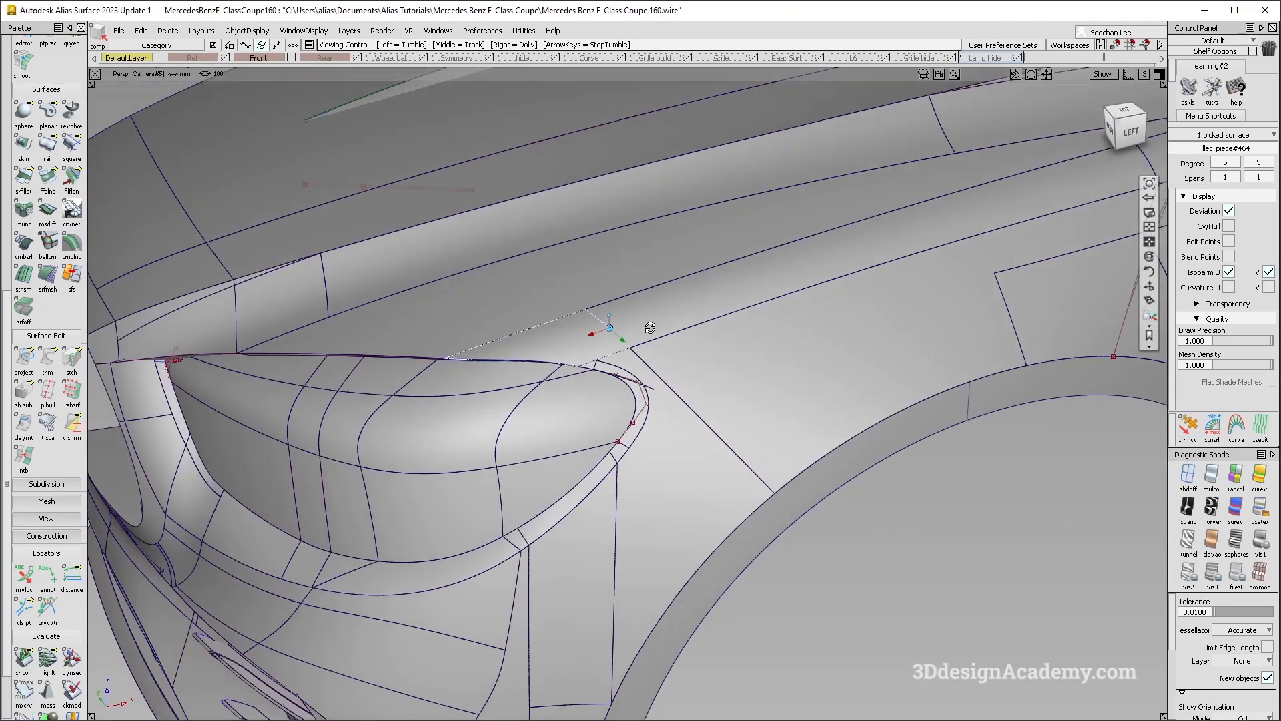
pyautogui.keyDown('alt'); pyautogui.keyDown('shift'); pyautogui.moveTo(650, 328); pyautogui.dragTo(686, 310); pyautogui.keyUp('shift'); pyautogui.keyUp('alt')
pyautogui.click(687, 309)
pyautogui.press('Delete')
pyautogui.press('Return')
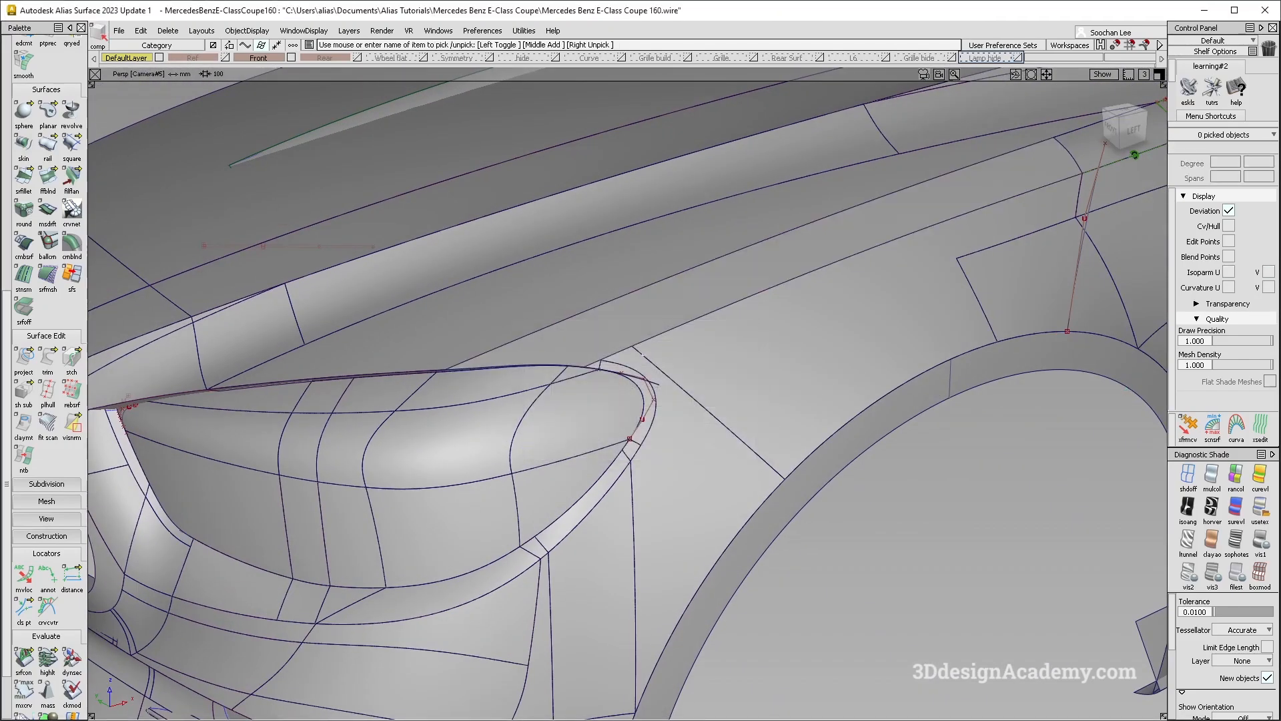
# - Untrim the fender surfaces on both sides of the front crease
pyautogui.click(552, 287)
pyautogui.click(47, 358)
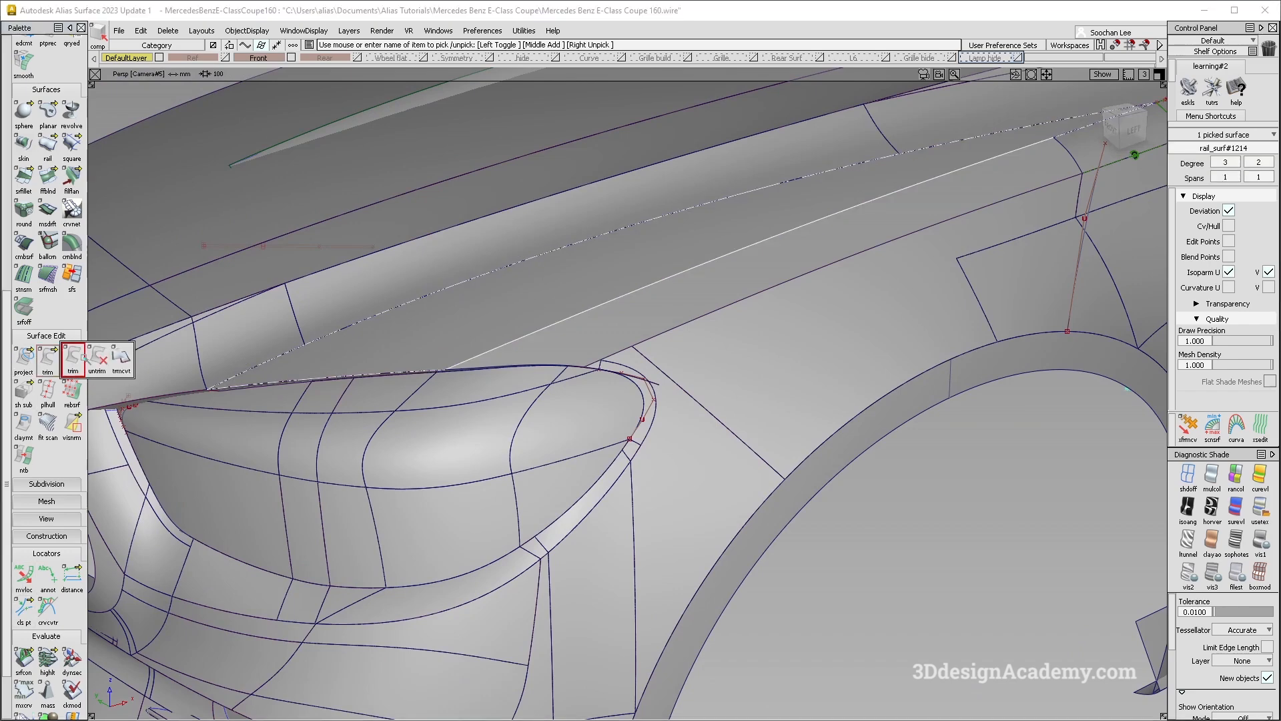
pyautogui.moveTo(48, 358); pyautogui.dragTo(120, 359)
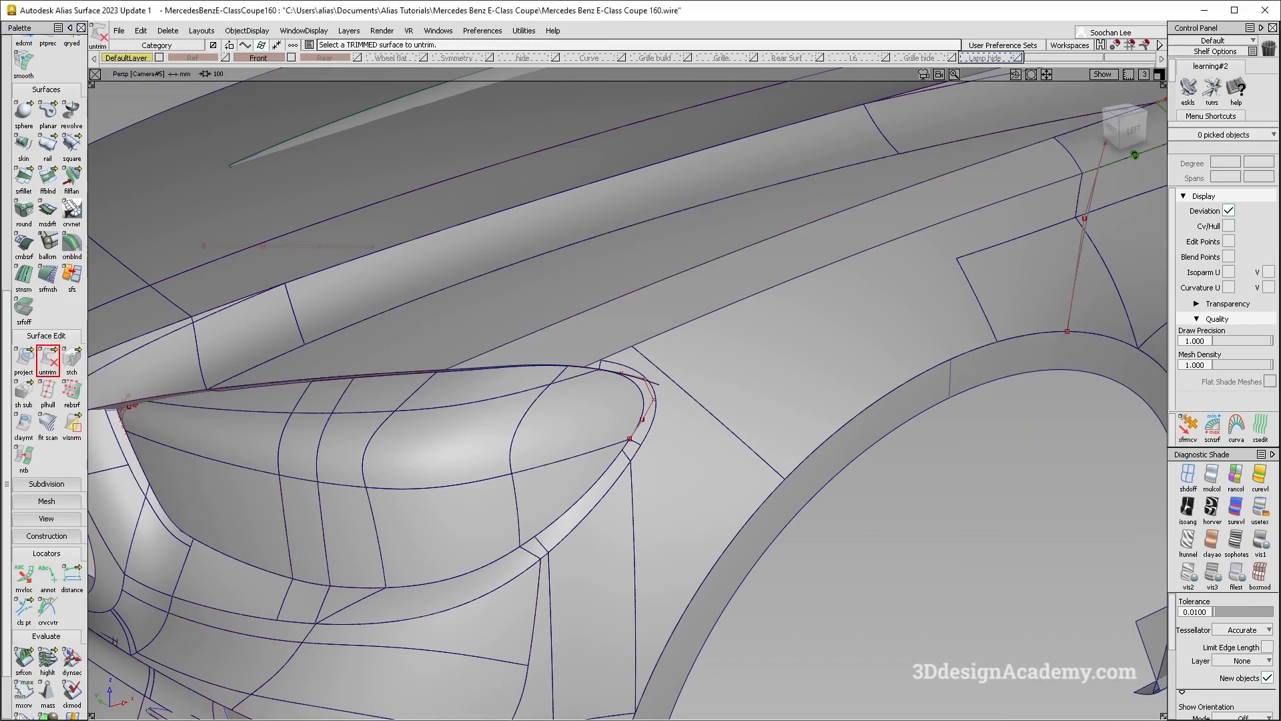
pyautogui.click(617, 345)
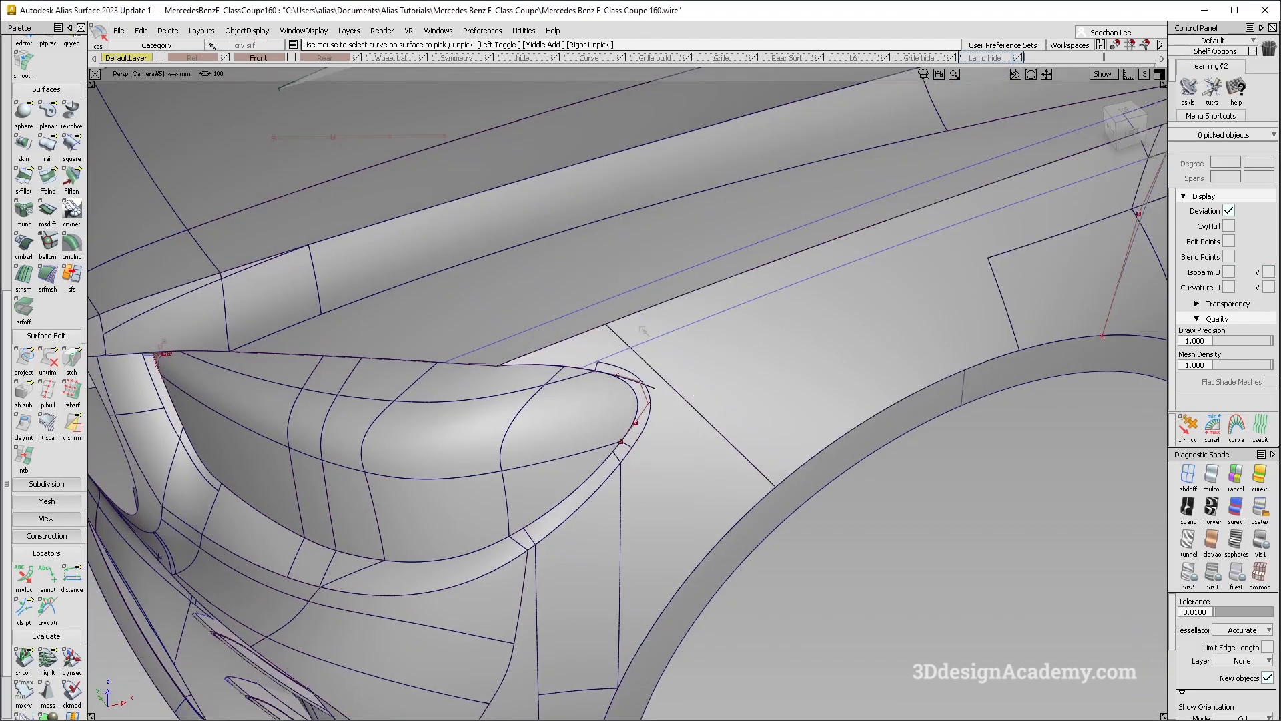
# - Delete the old fillet's curves-on-surface along the fender crease
pyautogui.moveTo(651, 353); pyautogui.dragTo(653, 354)
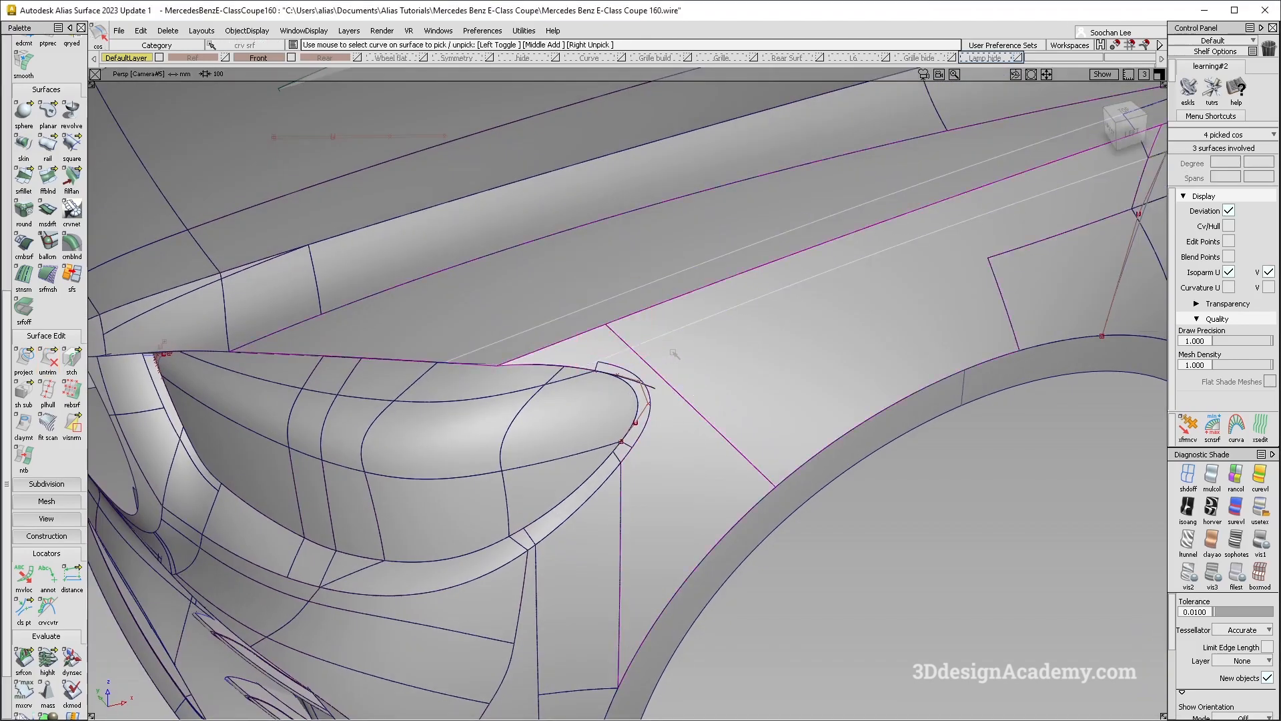
pyautogui.press('Delete')
pyautogui.press('Return')
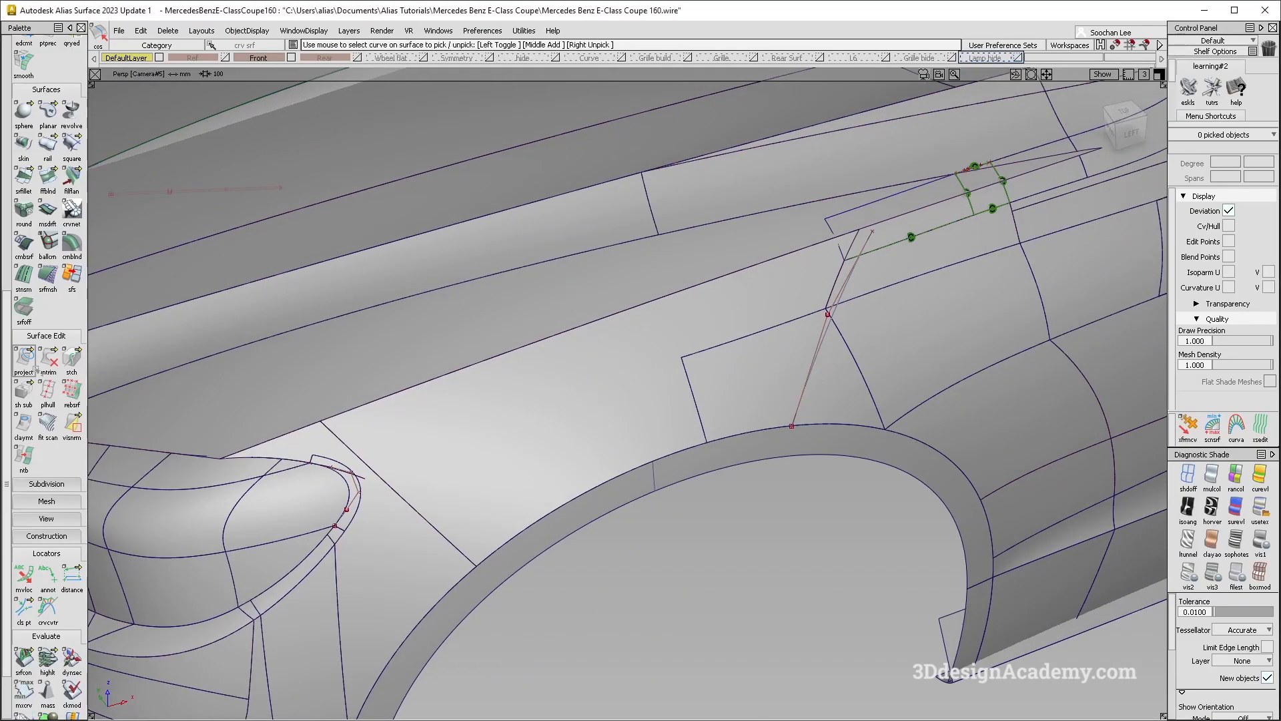
# - Create a Surface Fillet along the fender crease with G2 Curvature, a chordal length of 50, and the end set to Edge align
pyautogui.click(23, 179)
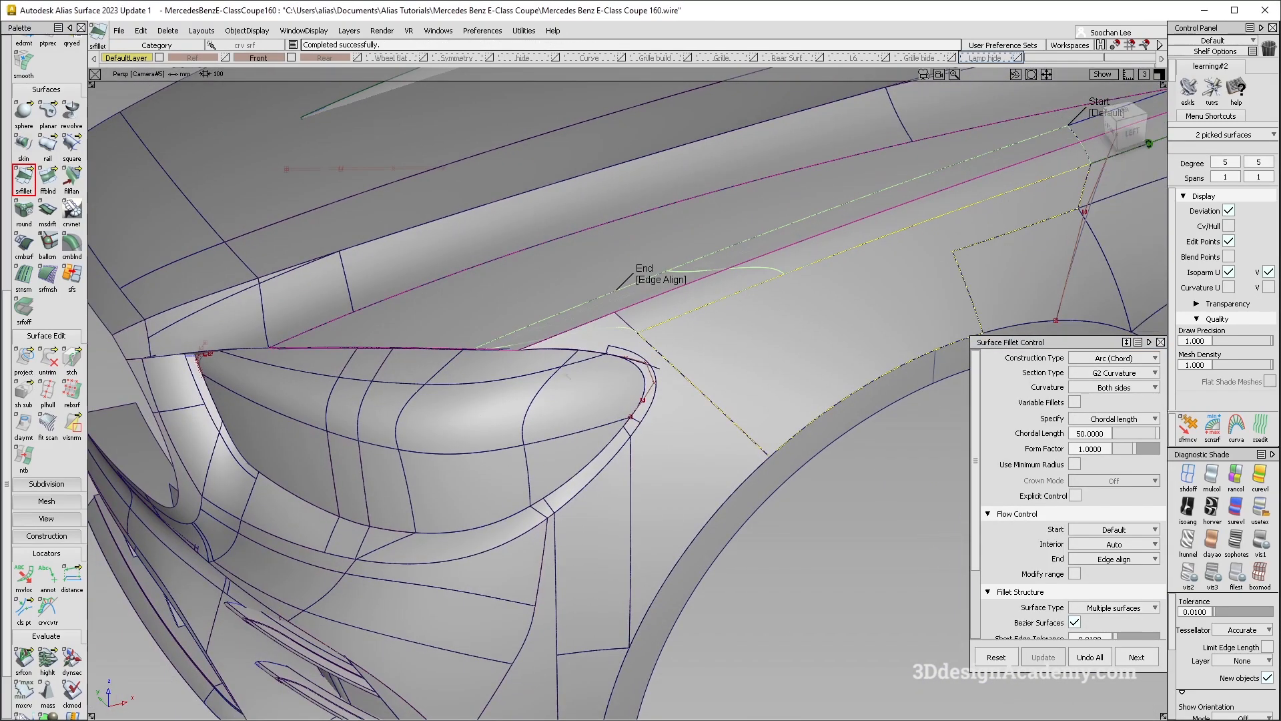
pyautogui.click(661, 360)
pyautogui.keyDown('alt'); pyautogui.keyDown('shift'); pyautogui.moveTo(724, 321); pyautogui.dragTo(664, 346); pyautogui.keyUp('shift'); pyautogui.keyUp('alt')
pyautogui.keyDown('alt'); pyautogui.keyDown('shift'); pyautogui.moveTo(751, 299); pyautogui.dragTo(572, 332); pyautogui.keyUp('shift'); pyautogui.keyUp('alt')
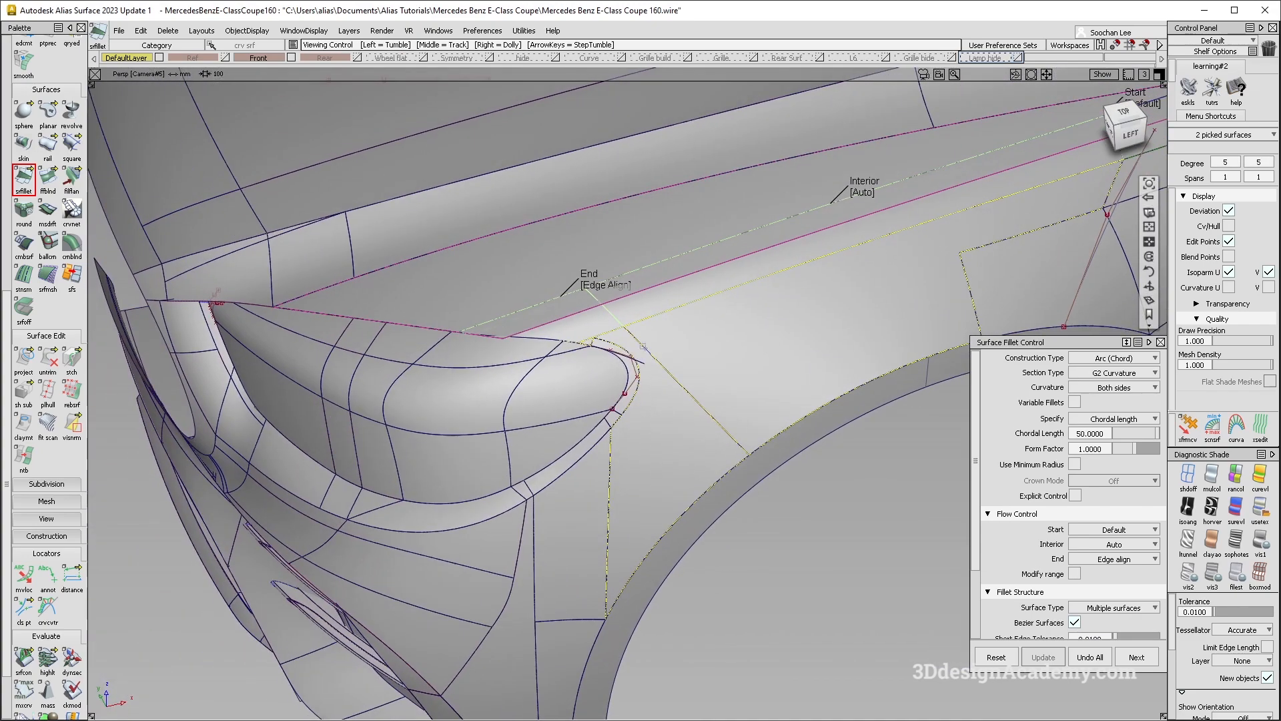
pyautogui.keyDown('alt'); pyautogui.keyDown('shift'); pyautogui.moveTo(450, 381); pyautogui.dragTo(891, 414); pyautogui.keyUp('shift'); pyautogui.keyUp('alt')
pyautogui.keyDown('alt'); pyautogui.keyDown('shift'); pyautogui.moveTo(634, 352); pyautogui.dragTo(514, 390, button='middle'); pyautogui.keyUp('shift'); pyautogui.keyUp('alt')
# - Shorten the long fillet piece at its front end with Extend, pulling it back along the fender away from the headlamp
pyautogui.keyDown('ctrl'); pyautogui.keyDown('shift'); pyautogui.moveTo(403, 533); pyautogui.dragTo(380, 318); pyautogui.keyUp('shift'); pyautogui.keyUp('ctrl')
pyautogui.scroll(3, 46, 373)
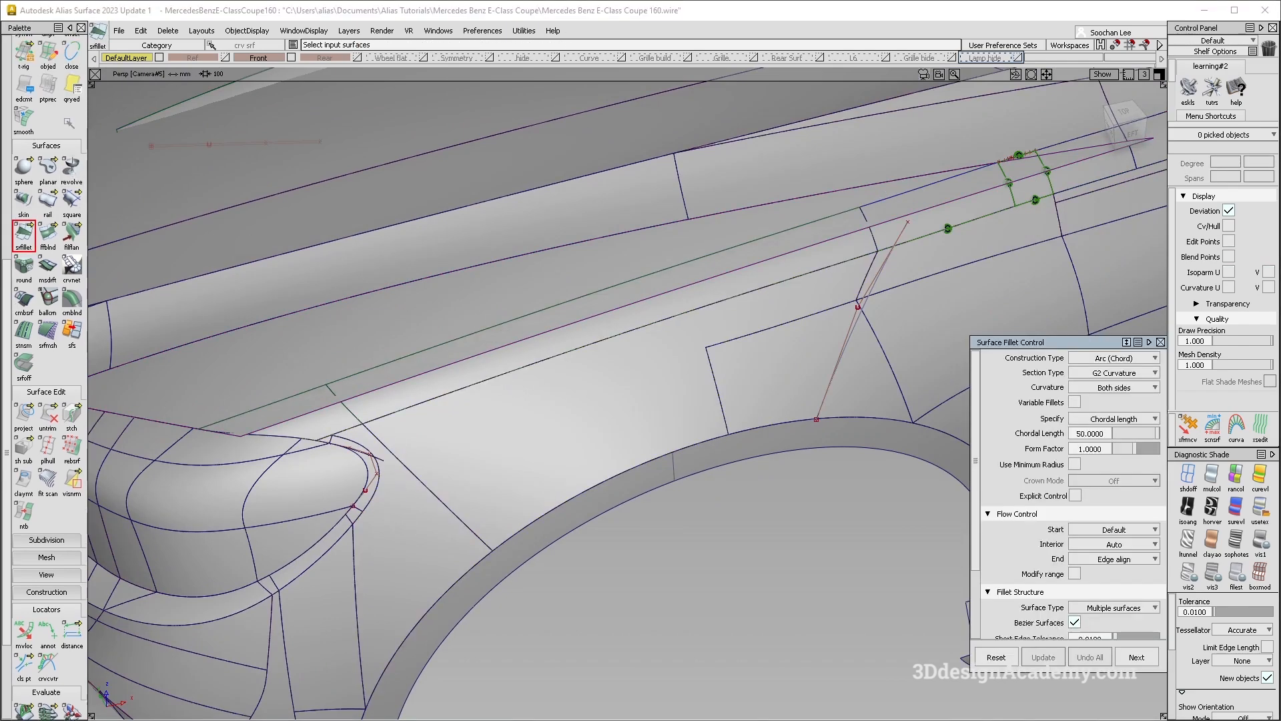
pyautogui.click(349, 409)
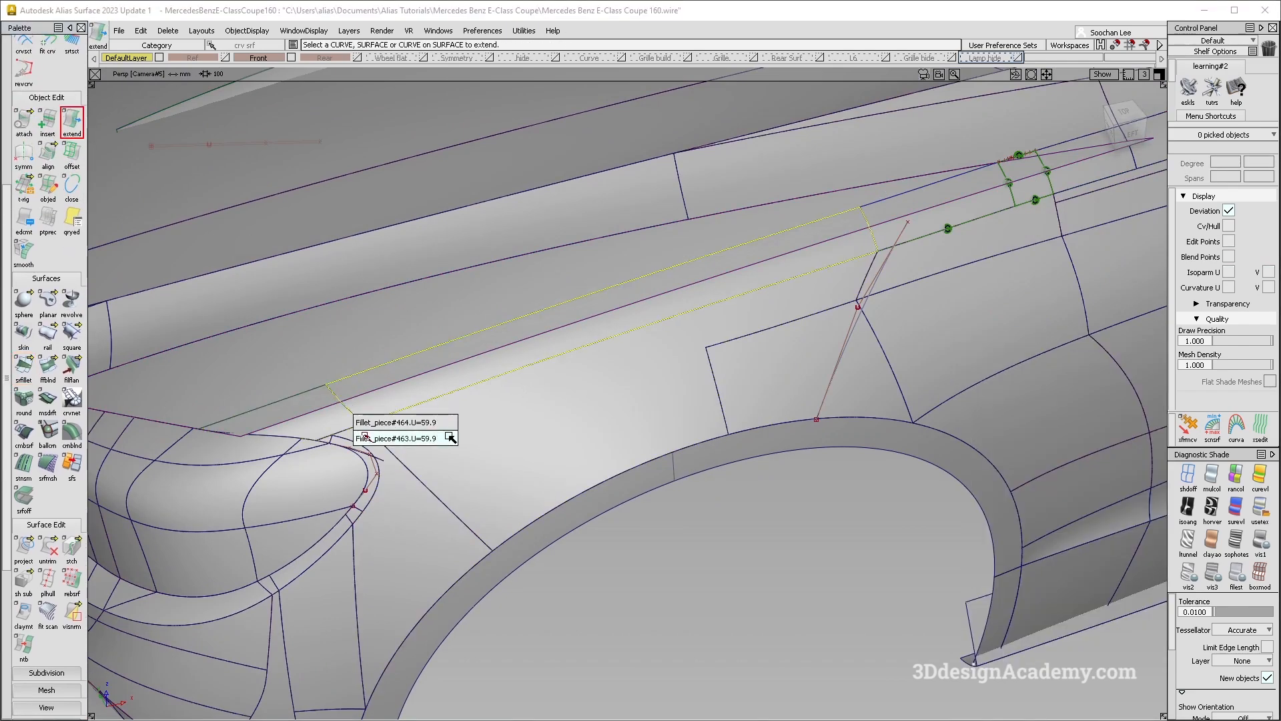
pyautogui.click(121, 250)
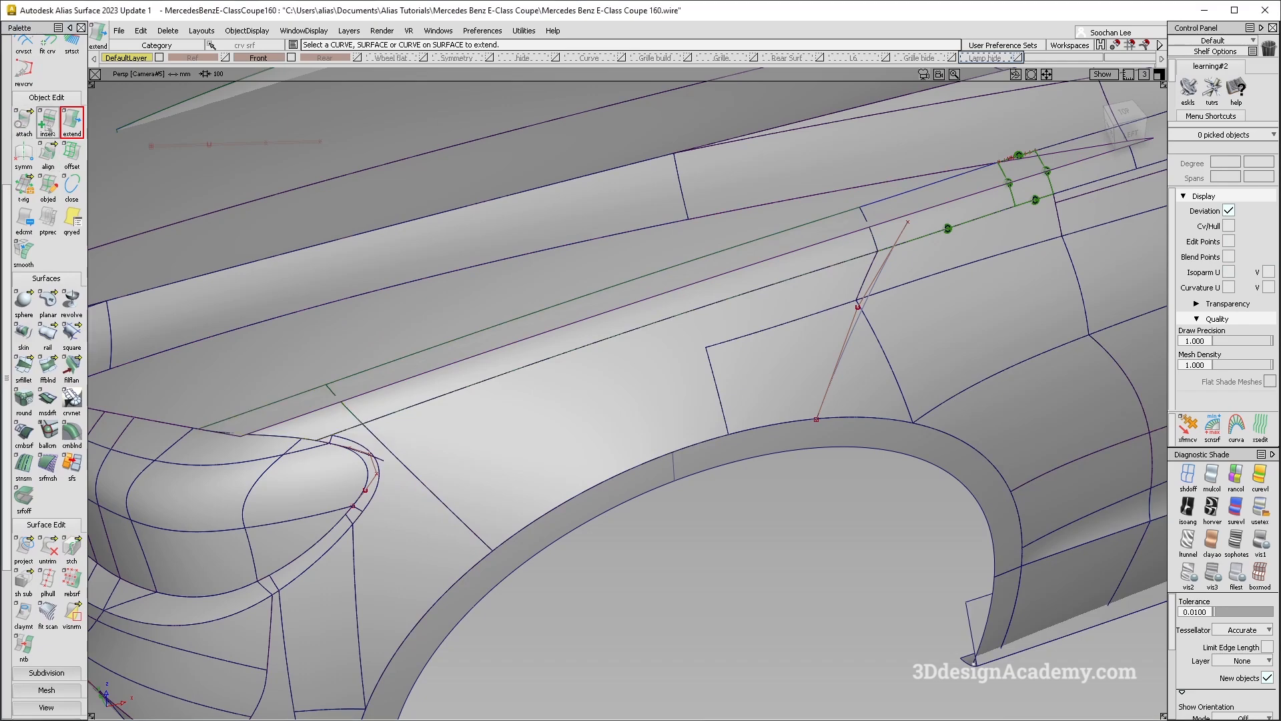
pyautogui.click(51, 129)
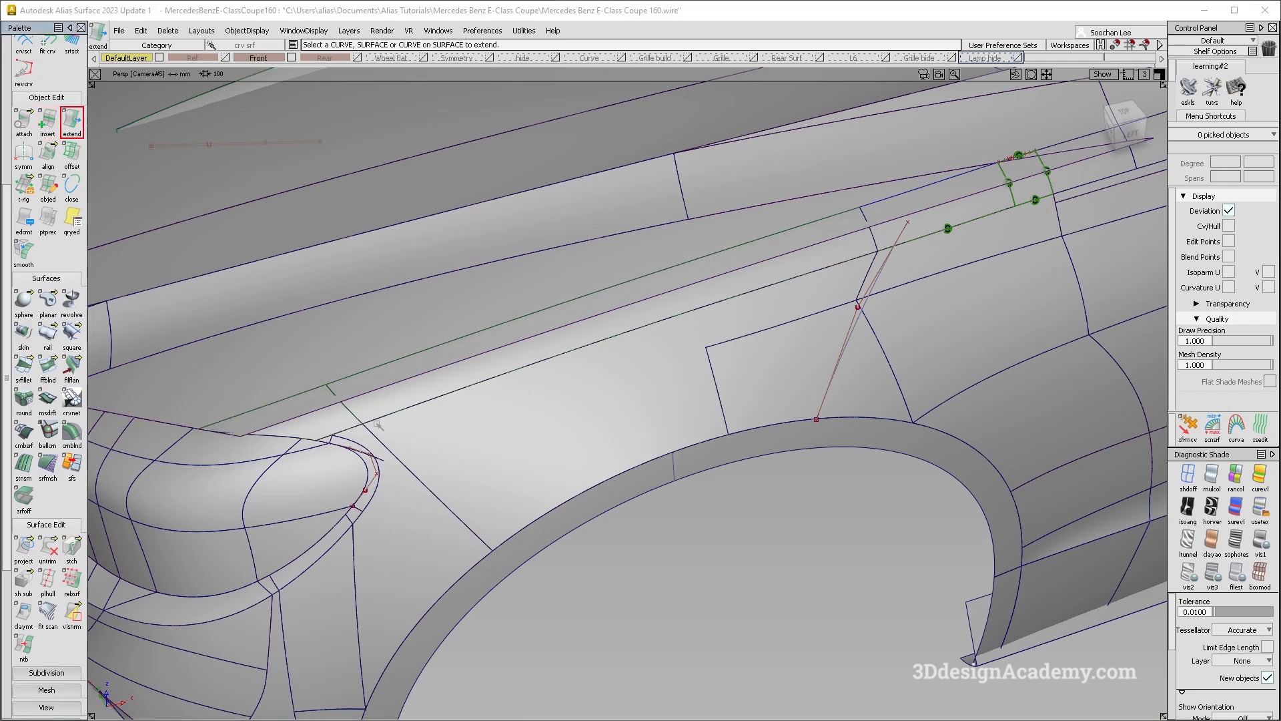
pyautogui.click(350, 412)
pyautogui.click(447, 437)
pyautogui.click(574, 440)
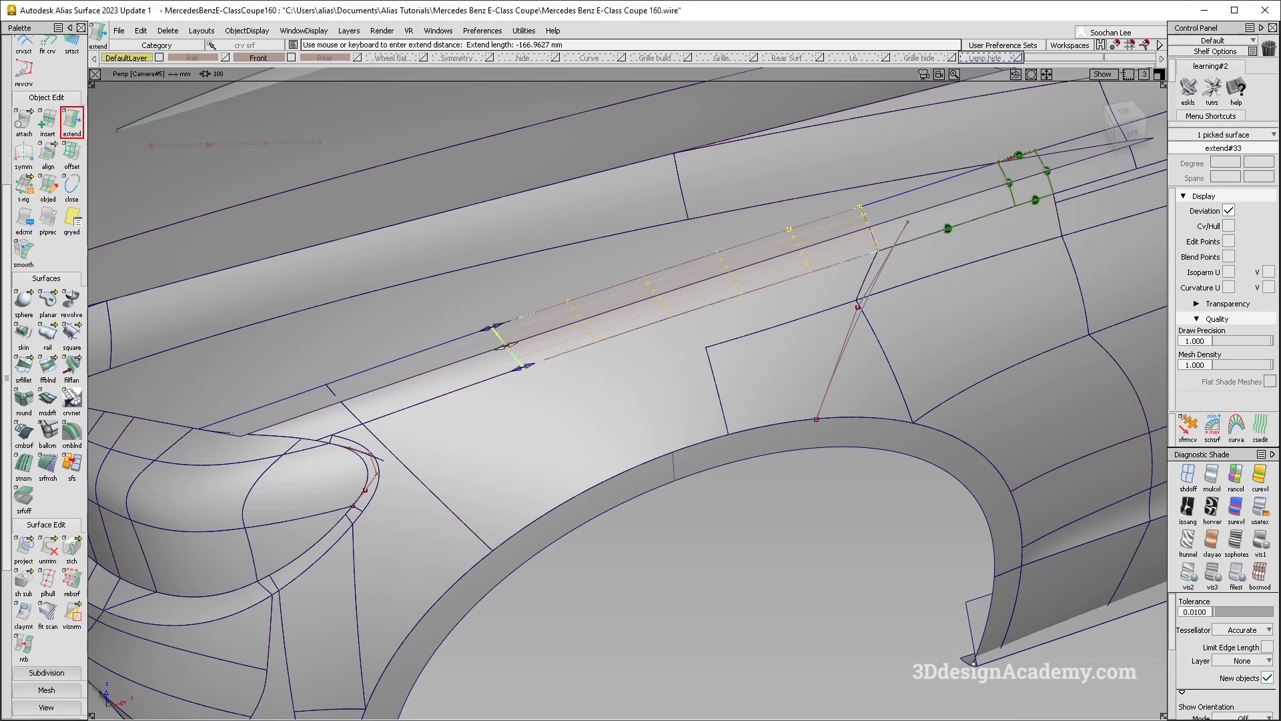
pyautogui.moveTo(867, 352); pyautogui.dragTo(882, 353)
pyautogui.keyDown('alt'); pyautogui.keyDown('shift'); pyautogui.moveTo(603, 366); pyautogui.dragTo(529, 392); pyautogui.keyUp('shift'); pyautogui.keyUp('alt')
pyautogui.moveTo(634, 392); pyautogui.dragTo(674, 392)
# - Delete the fillet's small front end piece at the headlamp and show the area in the top view
pyautogui.moveTo(503, 518)
pyautogui.keyDown('ctrl'); pyautogui.keyDown('shift'); pyautogui.mouseDown()
pyautogui.moveTo(479, 360)
pyautogui.moveTo(434, 379)
pyautogui.moveTo(373, 381)
pyautogui.moveTo(359, 367)
pyautogui.moveTo(314, 414)
pyautogui.mouseUp(); pyautogui.keyUp('shift'); pyautogui.keyUp('ctrl')
pyautogui.click(359, 367)
pyautogui.press('Delete')
pyautogui.keyDown('alt'); pyautogui.keyDown('shift'); pyautogui.moveTo(314, 414); pyautogui.dragTo(531, 415, button='middle'); pyautogui.keyUp('shift'); pyautogui.keyUp('alt')
pyautogui.press('F5')
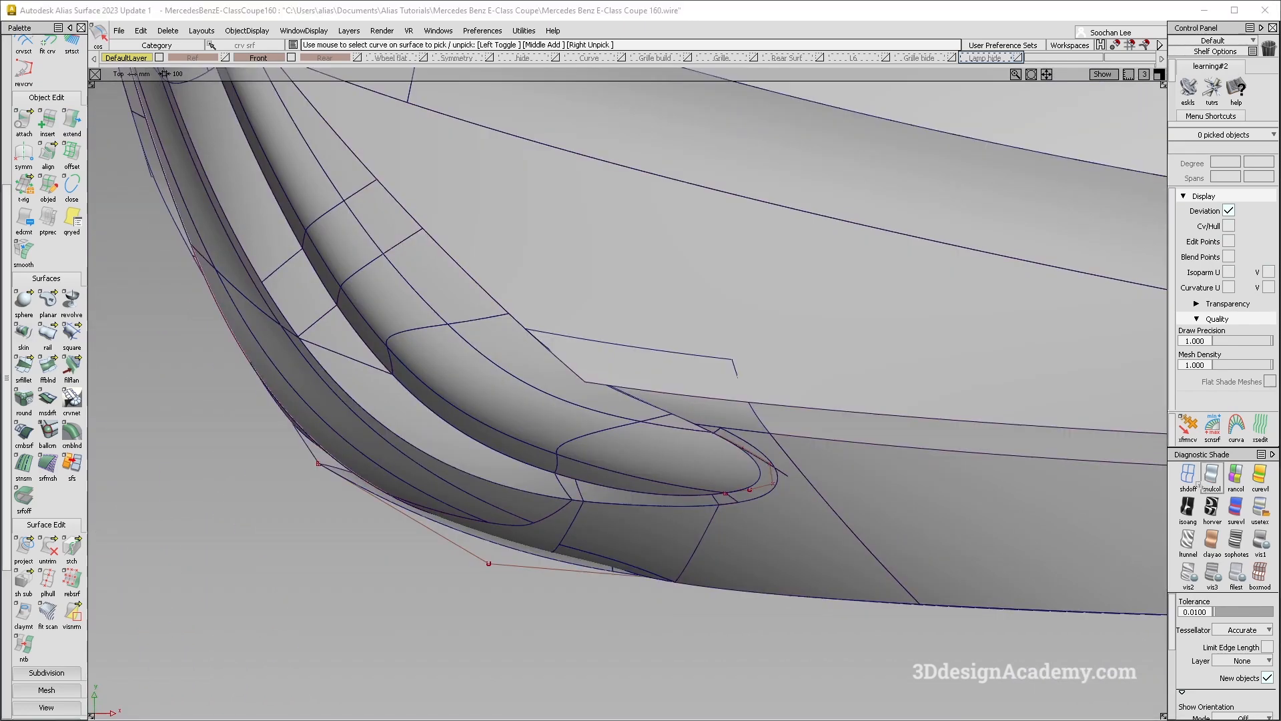
# - Show the Ref layer's blueprints and compare them with the headlamp and fender lines in the unshaded top view, returning to shaded perspective
pyautogui.click(1188, 475)
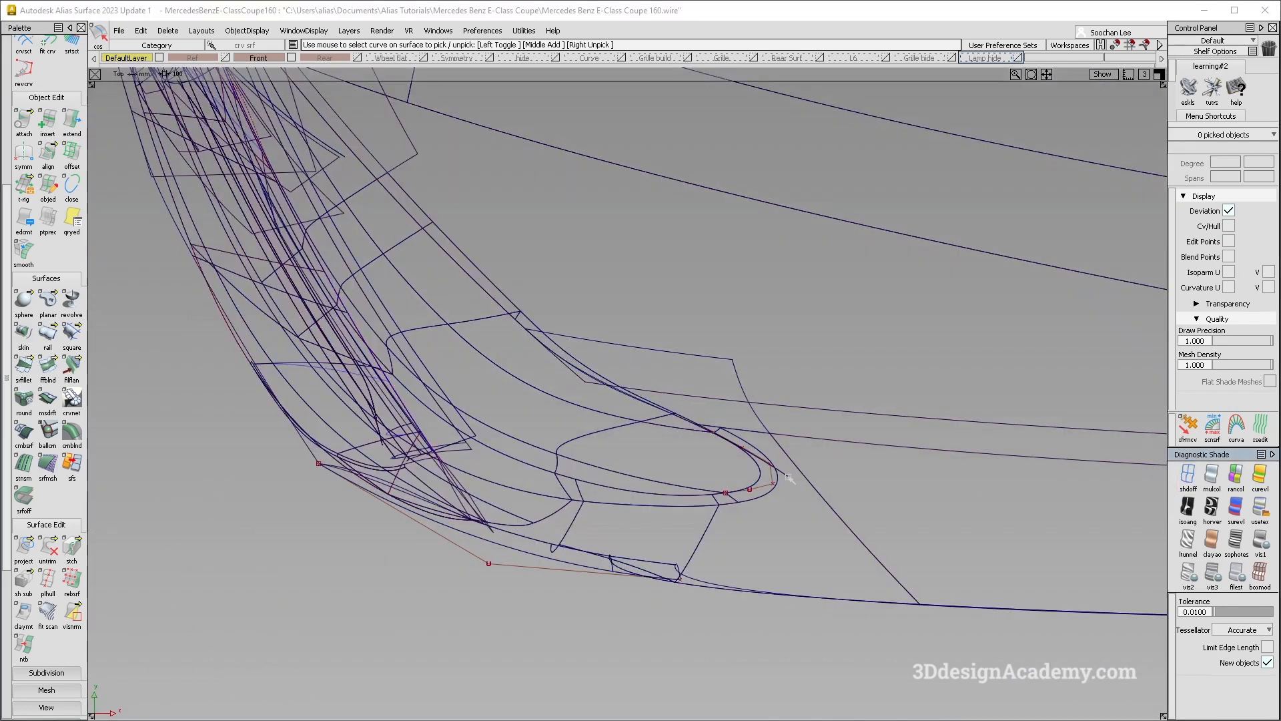
pyautogui.click(227, 59)
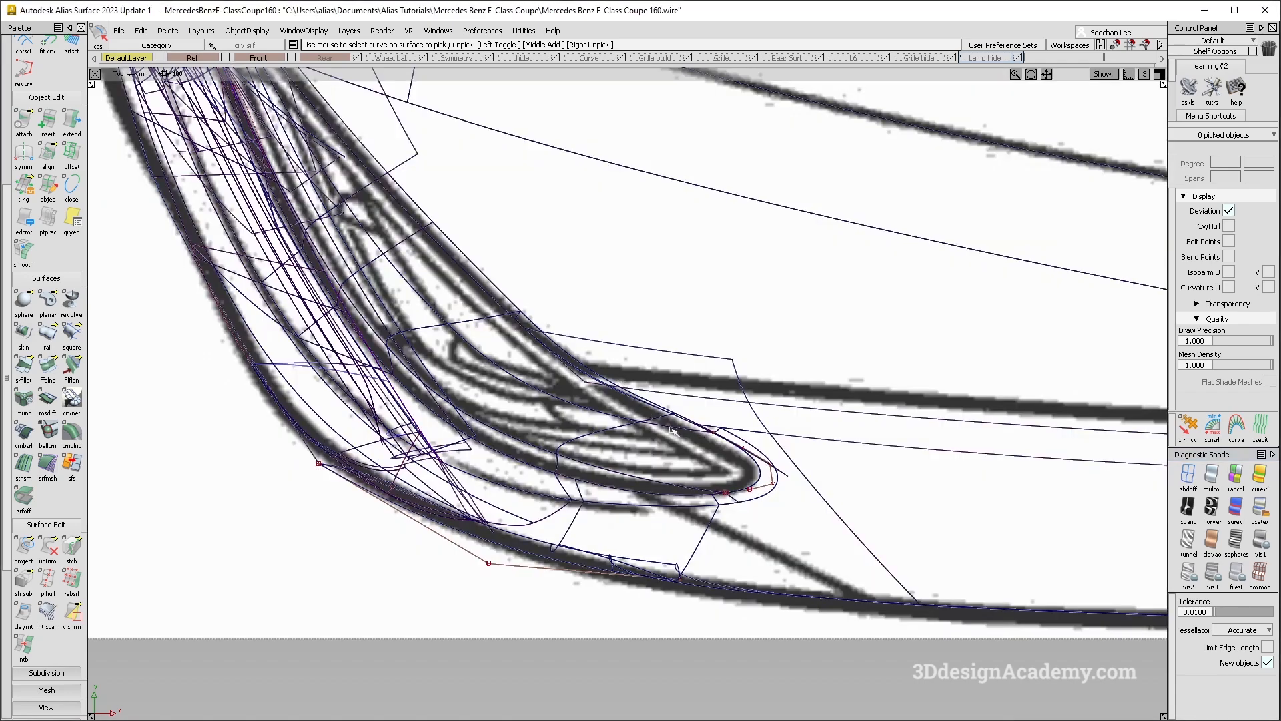
pyautogui.press('F8')
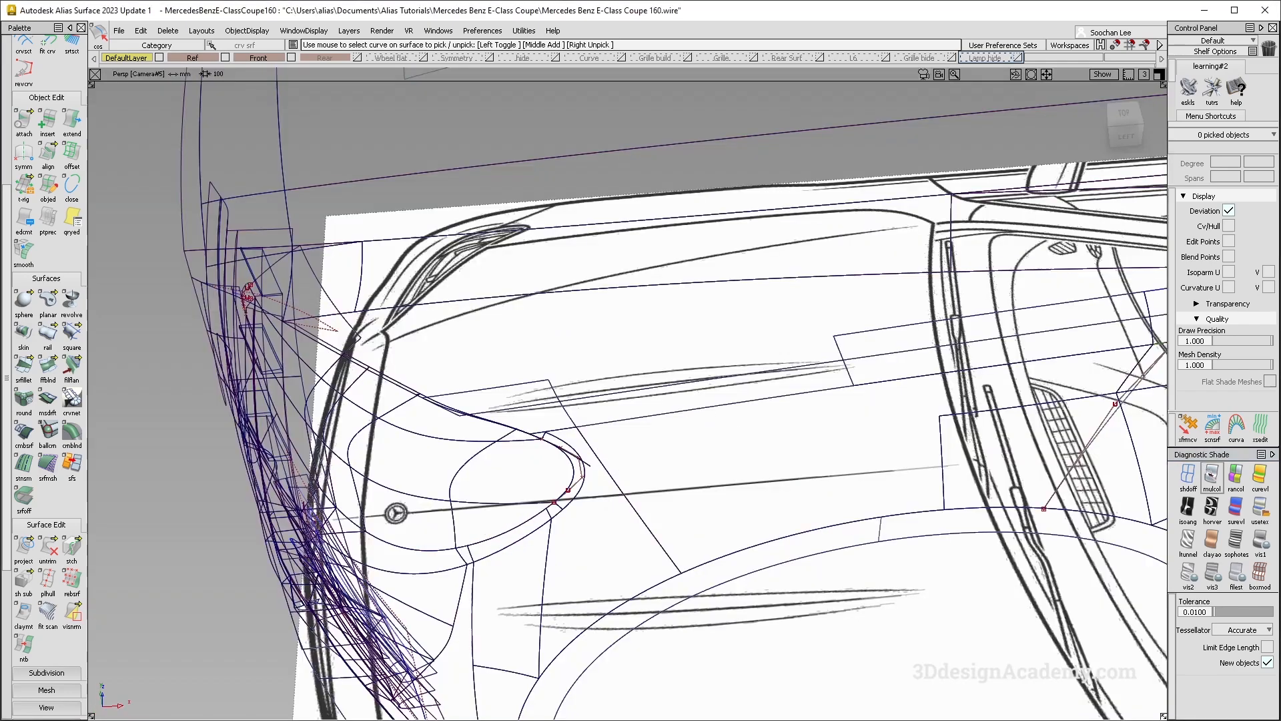
pyautogui.click(1211, 475)
pyautogui.moveTo(601, 374)
pyautogui.keyDown('alt'); pyautogui.keyDown('shift'); pyautogui.mouseDown()
pyautogui.moveTo(672, 363)
pyautogui.moveTo(699, 427)
pyautogui.moveTo(518, 420)
pyautogui.moveTo(621, 391)
pyautogui.moveTo(707, 417)
pyautogui.moveTo(672, 480)
pyautogui.moveTo(586, 372)
pyautogui.moveTo(620, 424)
pyautogui.moveTo(540, 454)
pyautogui.mouseUp(); pyautogui.keyUp('shift'); pyautogui.keyUp('alt')
pyautogui.scroll(5, 626, 441)
pyautogui.scroll(-5, 620, 392)
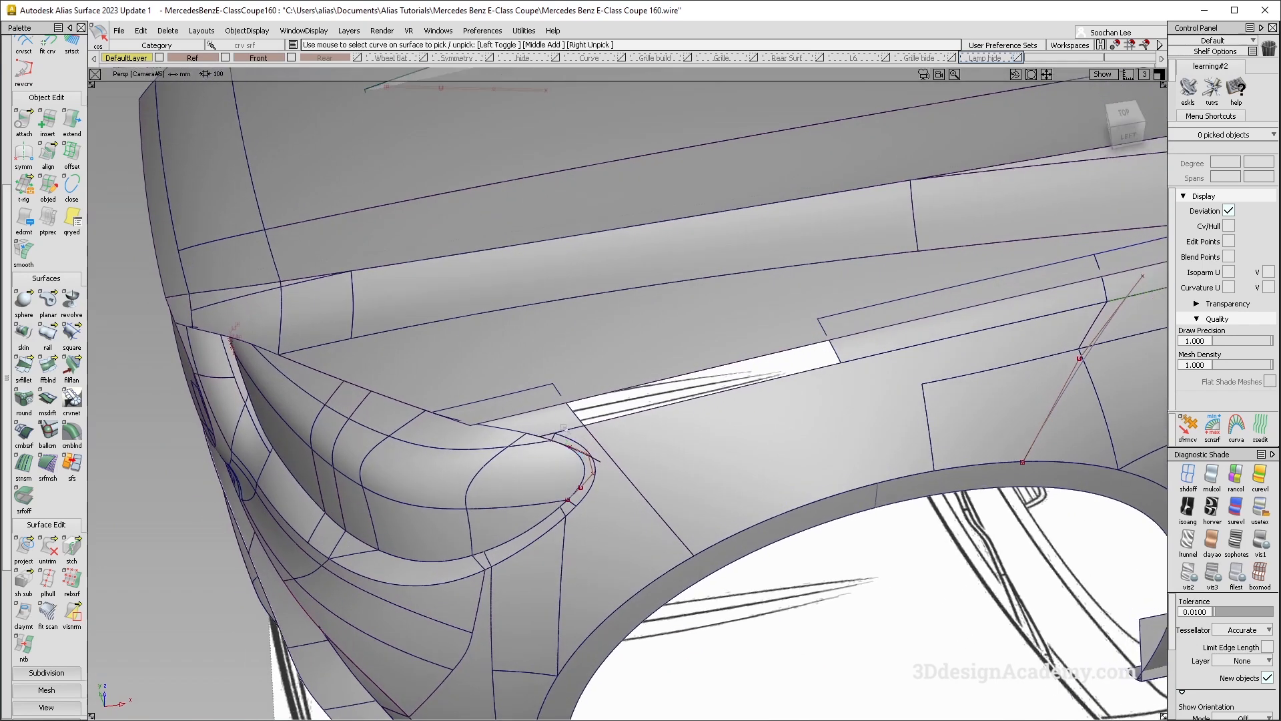
# - Draw an edit point curve from the fender fillet's upper front corner to the headlamp's upper edge
pyautogui.scroll(5, 59, 89)
pyautogui.moveTo(47, 119); pyautogui.dragTo(97, 121)
pyautogui.click(829, 339)
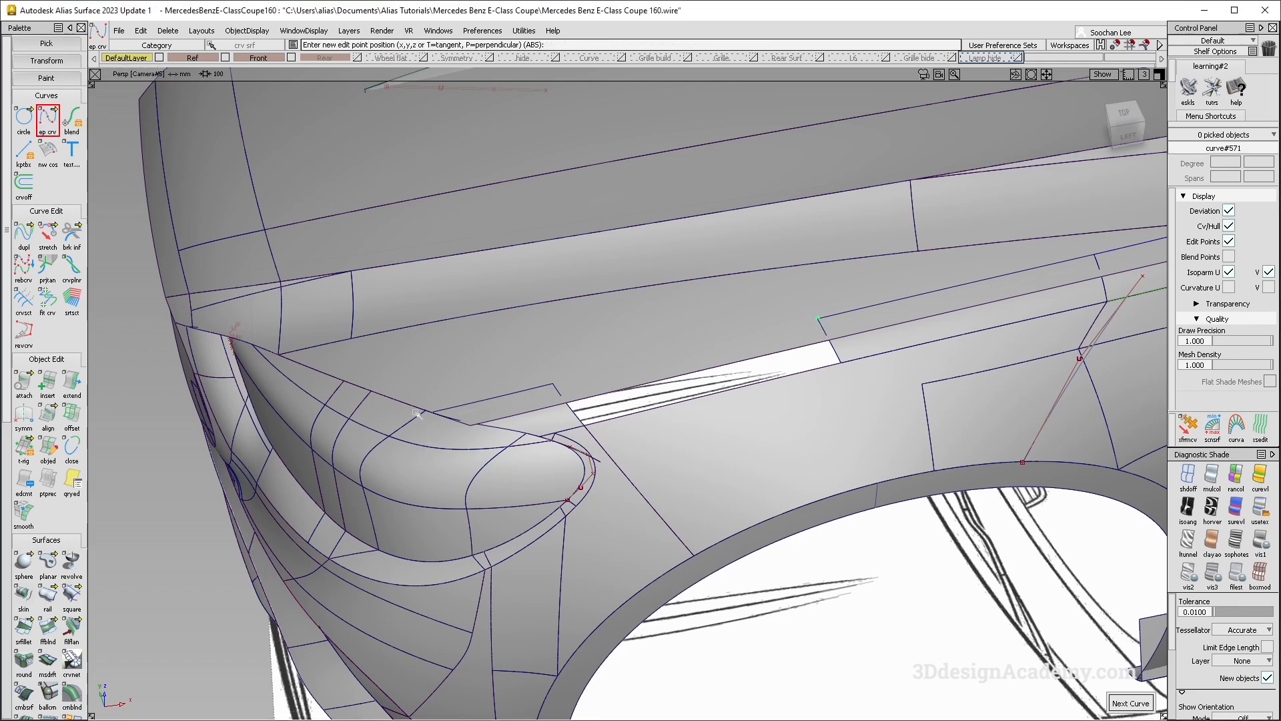
pyautogui.keyDown('alt'); pyautogui.keyDown('shift'); pyautogui.moveTo(414, 412); pyautogui.dragTo(567, 393, button='right'); pyautogui.keyUp('shift'); pyautogui.keyUp('alt')
pyautogui.keyDown('alt'); pyautogui.keyDown('shift'); pyautogui.moveTo(568, 394); pyautogui.dragTo(621, 281); pyautogui.keyUp('shift'); pyautogui.keyUp('alt')
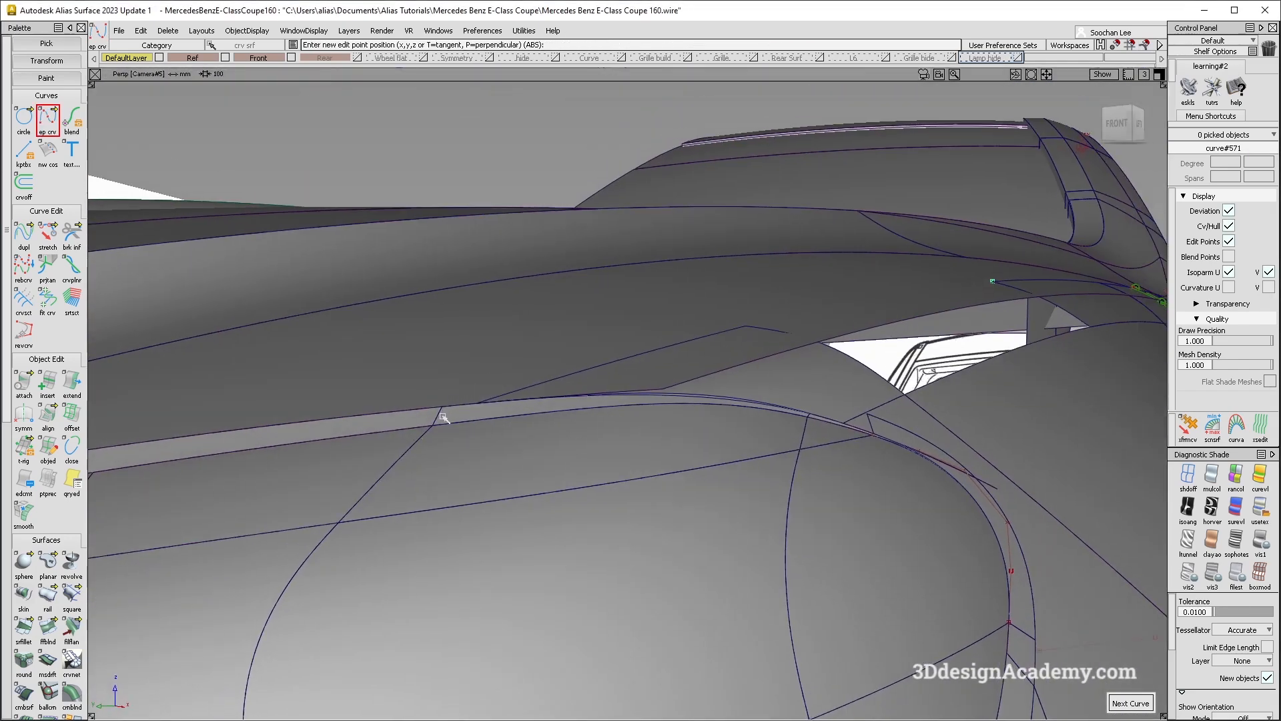
pyautogui.moveTo(444, 412); pyautogui.dragTo(598, 427)
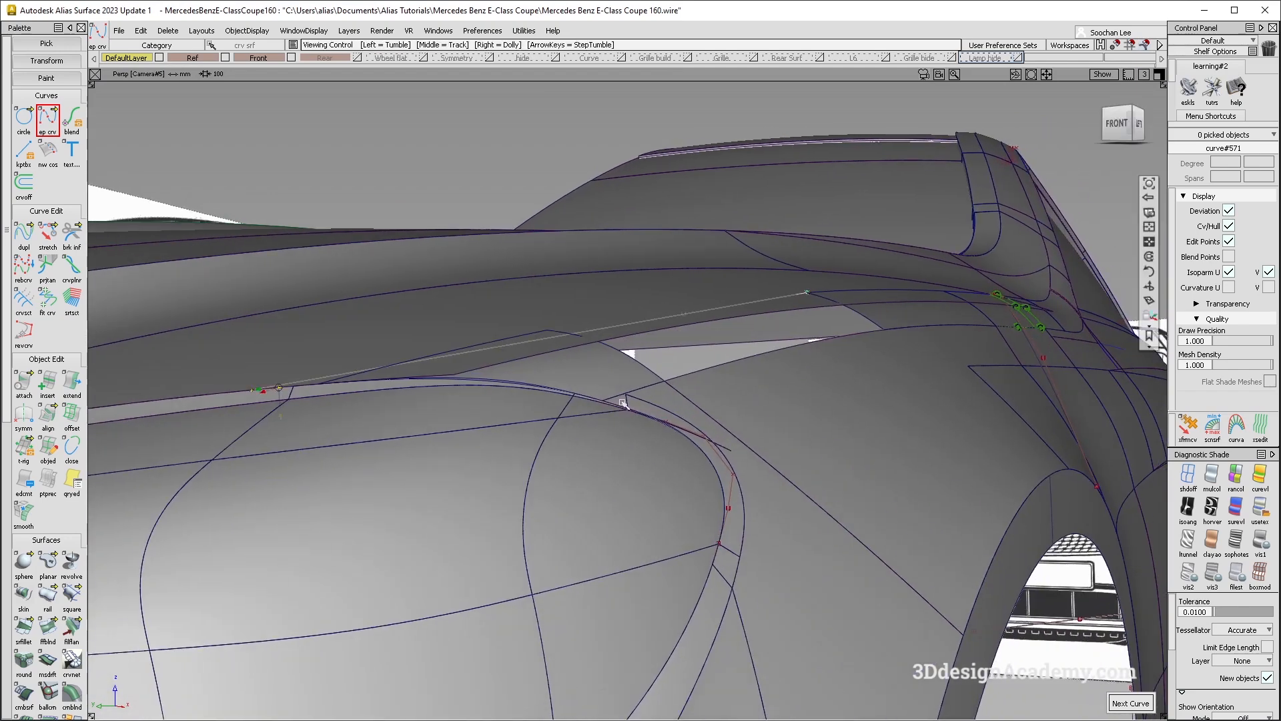
pyautogui.keyDown('ctrl'); pyautogui.keyDown('shift'); pyautogui.moveTo(853, 396); pyautogui.dragTo(832, 330); pyautogui.keyUp('shift'); pyautogui.keyUp('ctrl')
# - Align the new curve's rear end to the fillet's upper edge with G2 continuity
pyautogui.keyDown('alt'); pyautogui.keyDown('shift'); pyautogui.moveTo(694, 378); pyautogui.dragTo(681, 349); pyautogui.keyUp('shift'); pyautogui.keyUp('alt')
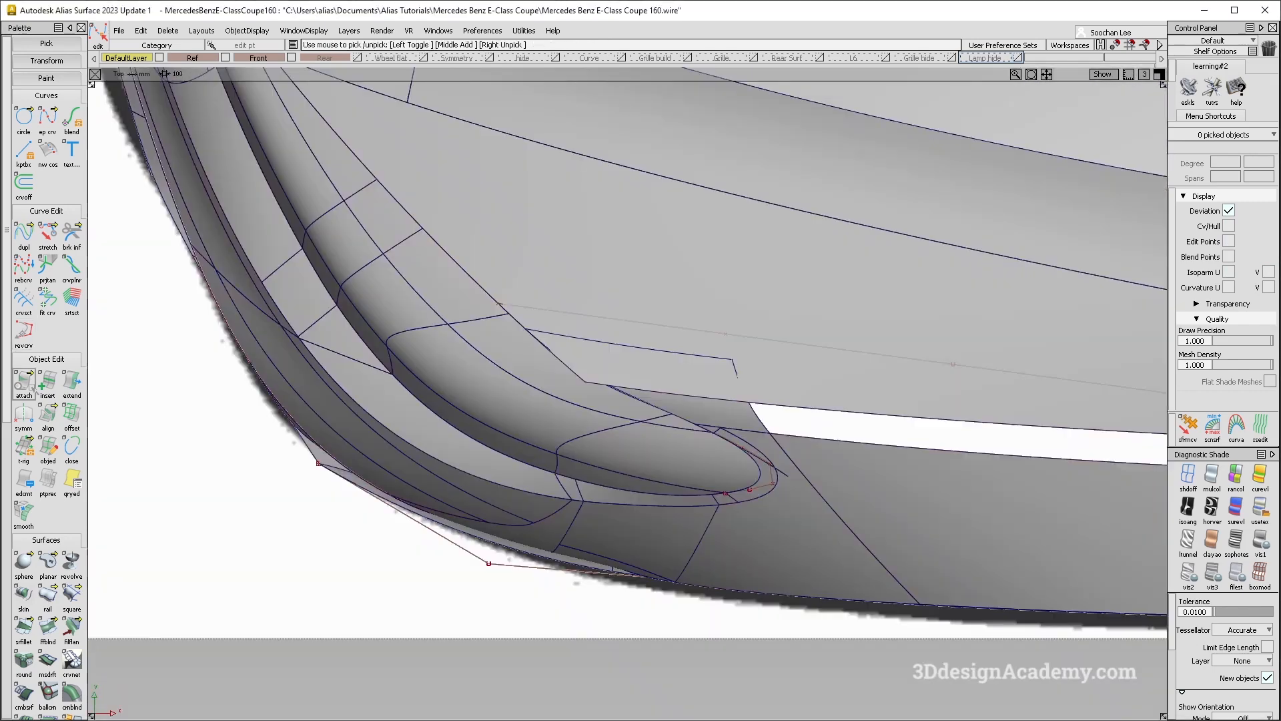
pyautogui.click(47, 413)
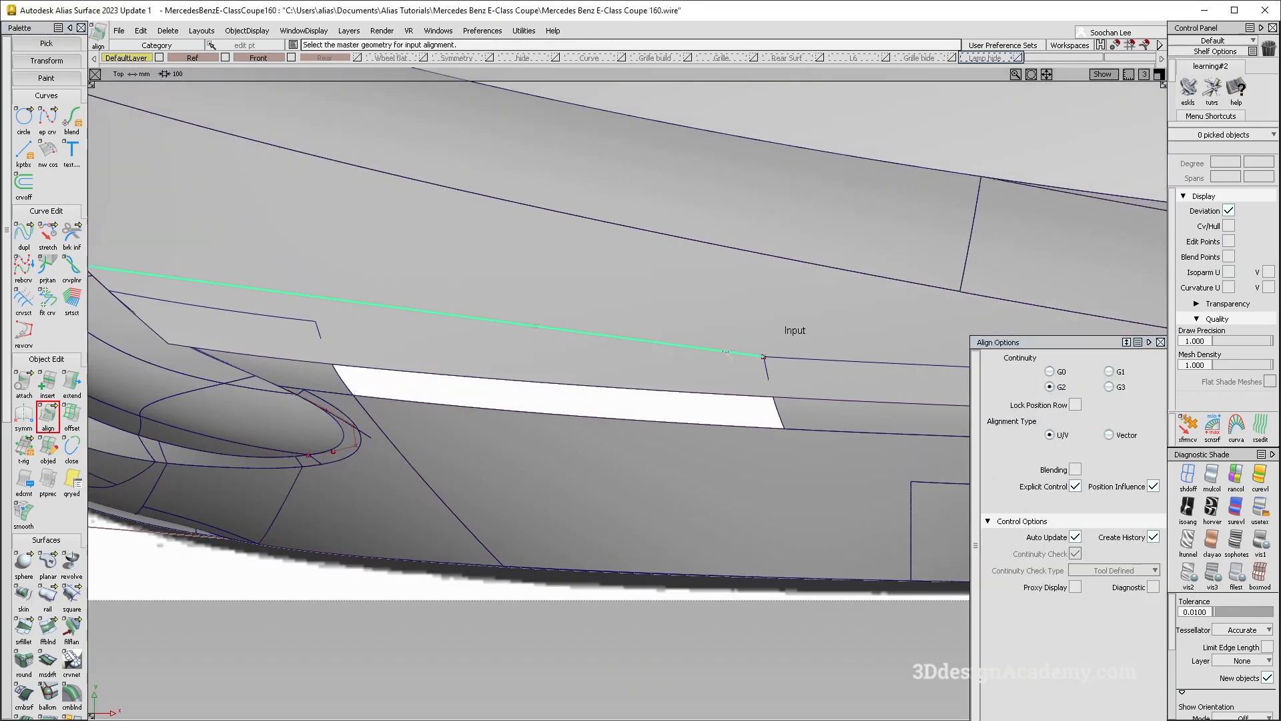
pyautogui.click(793, 364)
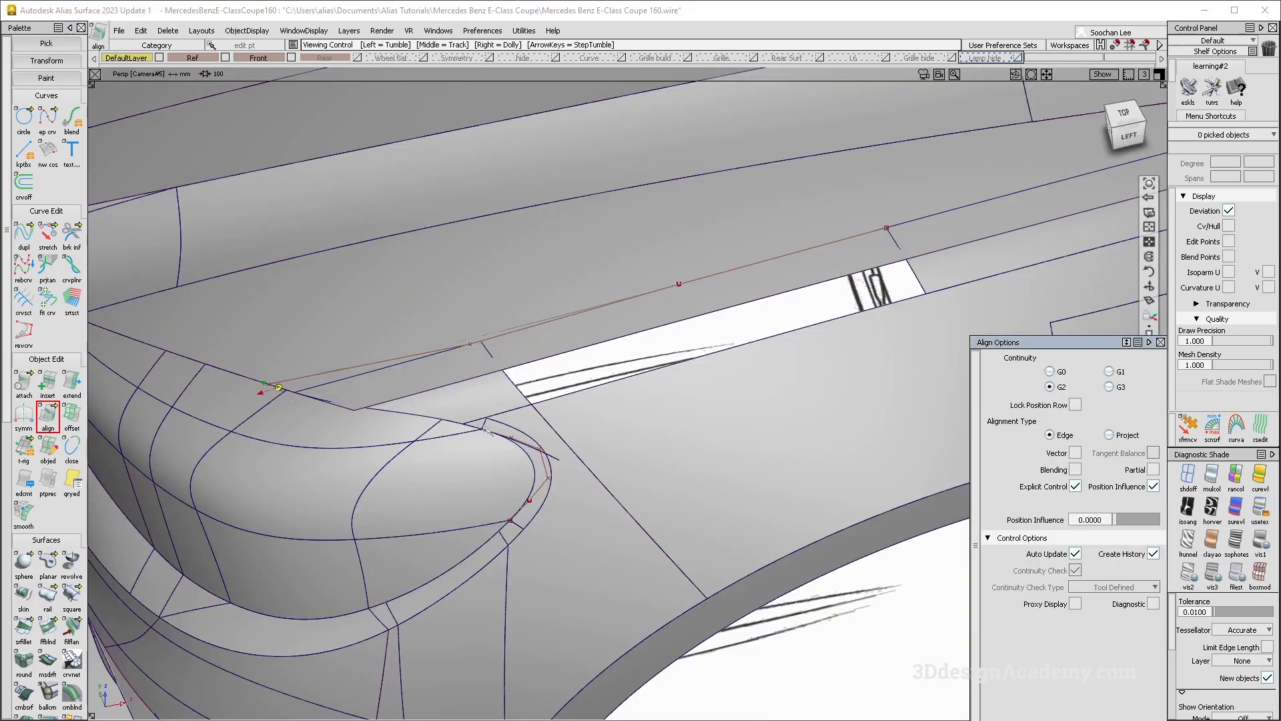
# - Check the surface continuity at the end seam of the narrow strip around the headlamp's rear tip and clear the check
pyautogui.keyDown('alt'); pyautogui.keyDown('shift'); pyautogui.moveTo(488, 433); pyautogui.dragTo(510, 407, button='right'); pyautogui.keyUp('shift'); pyautogui.keyUp('alt')
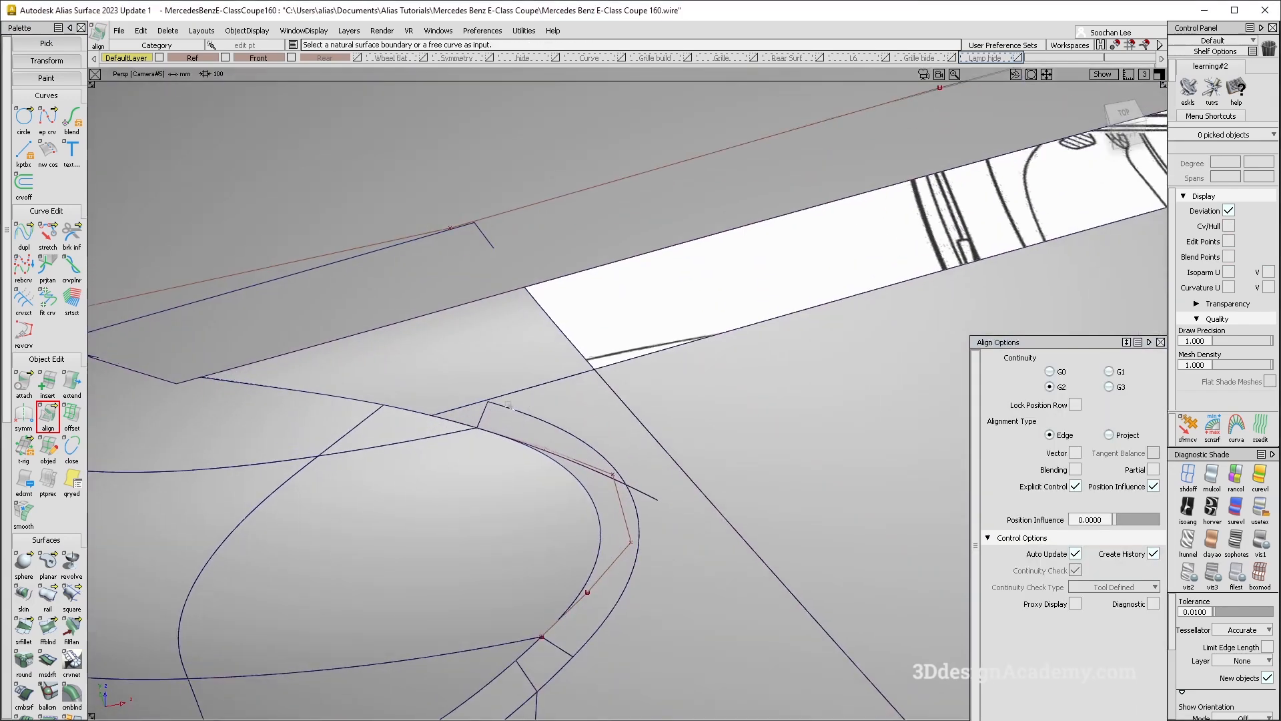
pyautogui.keyDown('alt'); pyautogui.keyDown('shift'); pyautogui.moveTo(479, 421); pyautogui.dragTo(518, 408); pyautogui.keyUp('shift'); pyautogui.keyUp('alt')
pyautogui.scroll(-5, 44, 627)
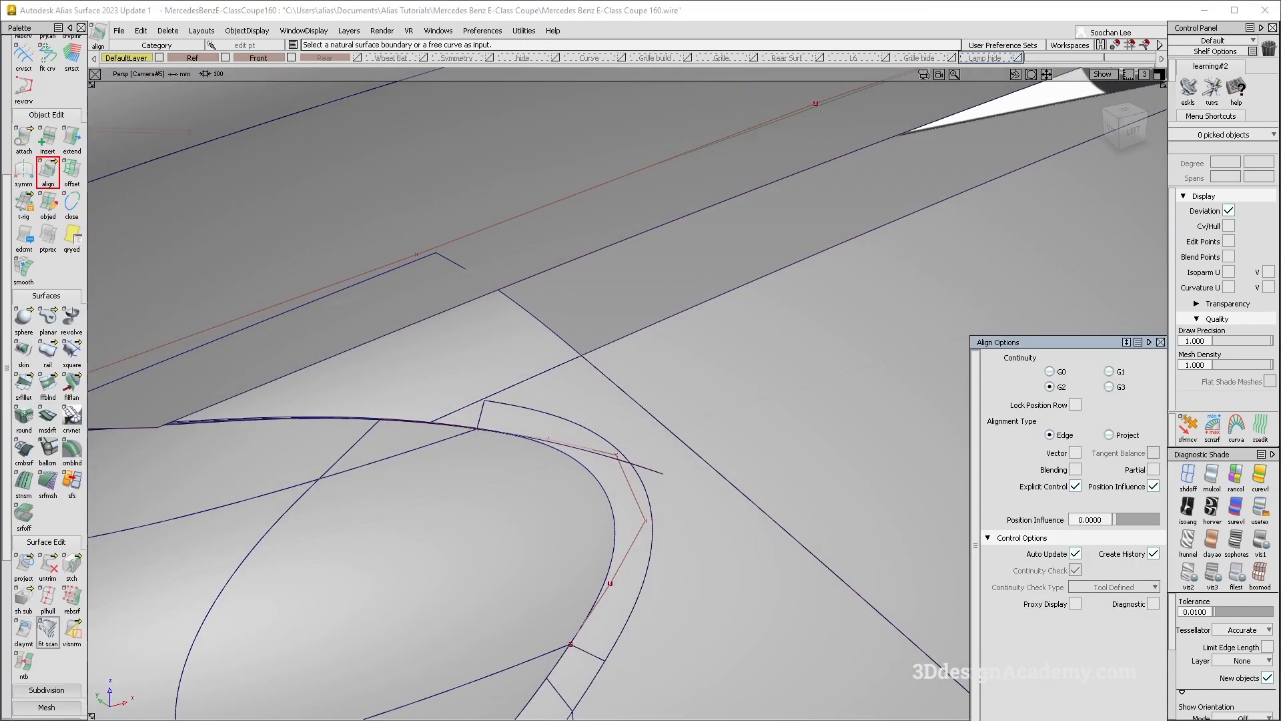
pyautogui.scroll(-3, 42, 627)
pyautogui.click(24, 663)
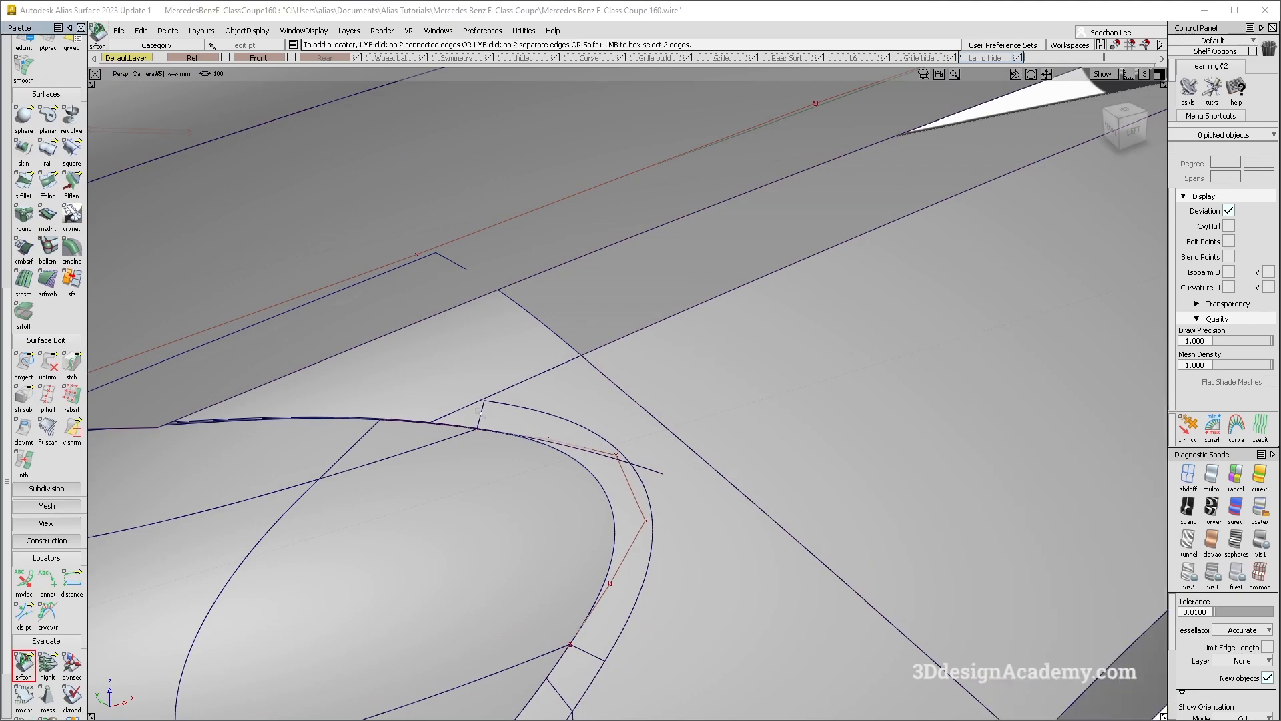
pyautogui.click(481, 414)
pyautogui.keyDown('alt'); pyautogui.keyDown('shift'); pyautogui.moveTo(492, 414); pyautogui.dragTo(778, 458); pyautogui.keyUp('shift'); pyautogui.keyUp('alt')
pyautogui.press('Delete')
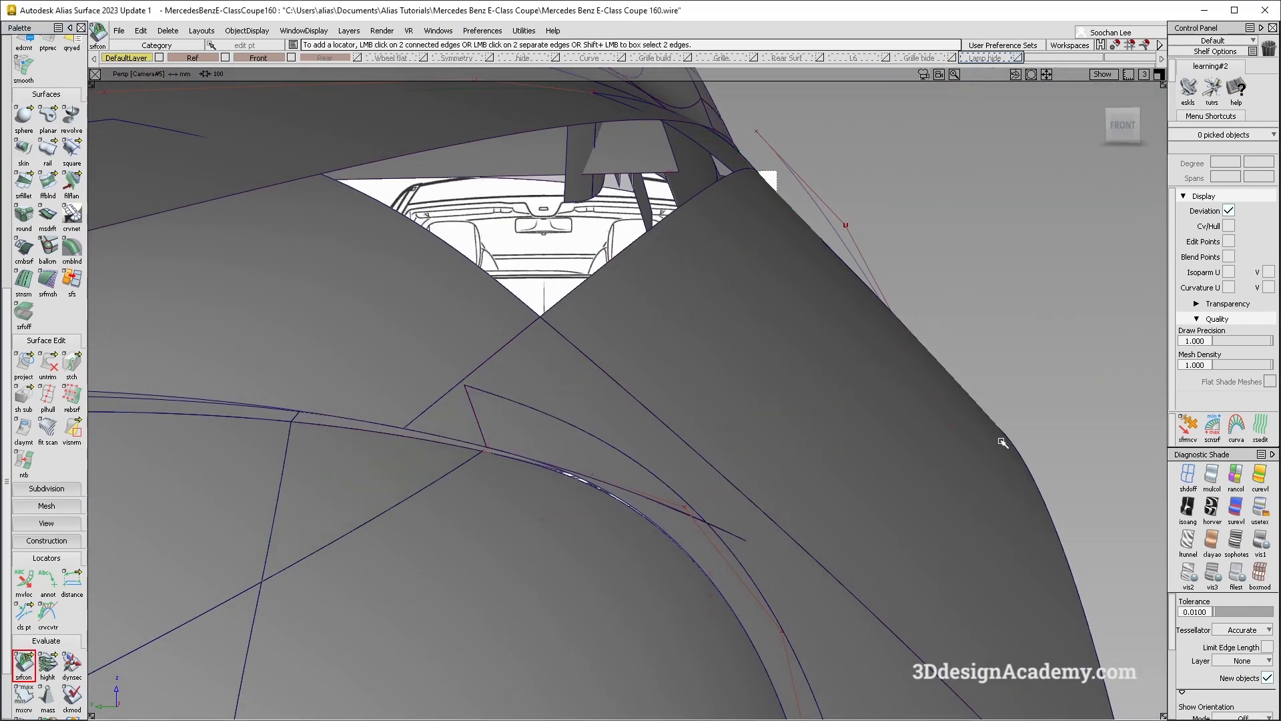
# - Examine the highlights across the fender and headlamp surfaces with Showroom map shading, finishing in multi-color shading
pyautogui.click(1260, 516)
pyautogui.keyDown('ctrl'); pyautogui.keyDown('shift'); pyautogui.moveTo(795, 486); pyautogui.dragTo(664, 366, button='right'); pyautogui.keyUp('shift'); pyautogui.keyUp('ctrl')
pyautogui.moveTo(715, 410)
pyautogui.keyDown('alt'); pyautogui.keyDown('shift'); pyautogui.mouseDown()
pyautogui.moveTo(734, 383)
pyautogui.moveTo(672, 381)
pyautogui.moveTo(544, 321)
pyautogui.moveTo(587, 387)
pyautogui.mouseUp(); pyautogui.keyUp('shift'); pyautogui.keyUp('alt')
pyautogui.keyDown('ctrl'); pyautogui.keyDown('shift'); pyautogui.moveTo(684, 497); pyautogui.dragTo(557, 377, button='right'); pyautogui.keyUp('shift'); pyautogui.keyUp('ctrl')
pyautogui.keyDown('alt'); pyautogui.keyDown('shift'); pyautogui.moveTo(567, 382); pyautogui.dragTo(560, 326); pyautogui.keyUp('shift'); pyautogui.keyUp('alt')
pyautogui.keyDown('alt'); pyautogui.keyDown('shift'); pyautogui.moveTo(562, 346); pyautogui.dragTo(414, 373, button='right'); pyautogui.keyUp('shift'); pyautogui.keyUp('alt')
pyautogui.keyDown('alt'); pyautogui.keyDown('shift'); pyautogui.moveTo(413, 374); pyautogui.dragTo(458, 408); pyautogui.keyUp('shift'); pyautogui.keyUp('alt')
pyautogui.keyDown('alt'); pyautogui.keyDown('shift'); pyautogui.moveTo(486, 428); pyautogui.dragTo(534, 408, button='right'); pyautogui.keyUp('shift'); pyautogui.keyUp('alt')
pyautogui.keyDown('alt'); pyautogui.keyDown('shift'); pyautogui.moveTo(534, 408); pyautogui.dragTo(856, 397, button='middle'); pyautogui.keyUp('shift'); pyautogui.keyUp('alt')
pyautogui.keyDown('alt'); pyautogui.keyDown('shift'); pyautogui.moveTo(627, 417); pyautogui.dragTo(601, 454); pyautogui.keyUp('shift'); pyautogui.keyUp('alt')
pyautogui.keyDown('alt'); pyautogui.keyDown('shift'); pyautogui.moveTo(747, 407); pyautogui.dragTo(666, 418, button='right'); pyautogui.keyUp('shift'); pyautogui.keyUp('alt')
pyautogui.keyDown('alt'); pyautogui.keyDown('shift'); pyautogui.moveTo(1061, 348); pyautogui.dragTo(809, 409, button='middle'); pyautogui.keyUp('shift'); pyautogui.keyUp('alt')
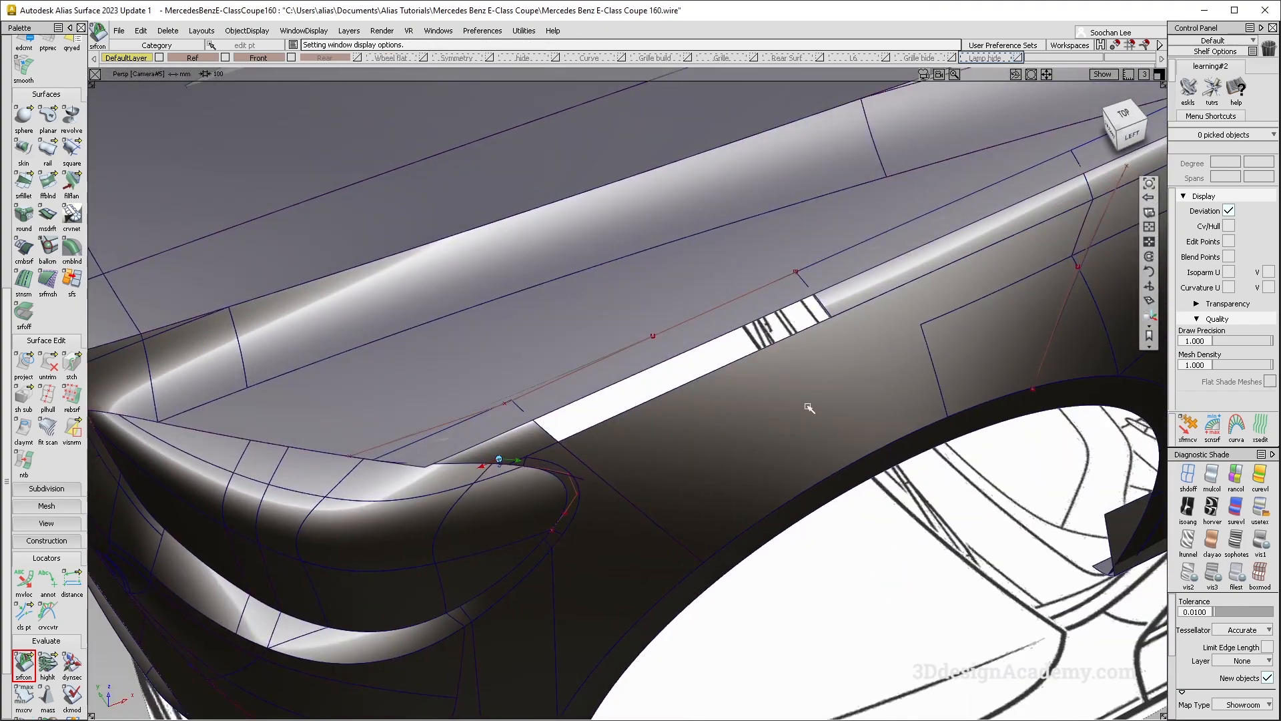
pyautogui.keyDown('ctrl'); pyautogui.keyDown('shift'); pyautogui.moveTo(809, 409); pyautogui.dragTo(809, 467); pyautogui.keyUp('shift'); pyautogui.keyUp('ctrl')
pyautogui.click(1211, 479)
# - Project the aligned curve onto the upper fender surface along the Z vector as a curve-on-surface
pyautogui.keyDown('alt'); pyautogui.keyDown('shift'); pyautogui.moveTo(403, 485); pyautogui.dragTo(401, 468); pyautogui.keyUp('shift'); pyautogui.keyUp('alt')
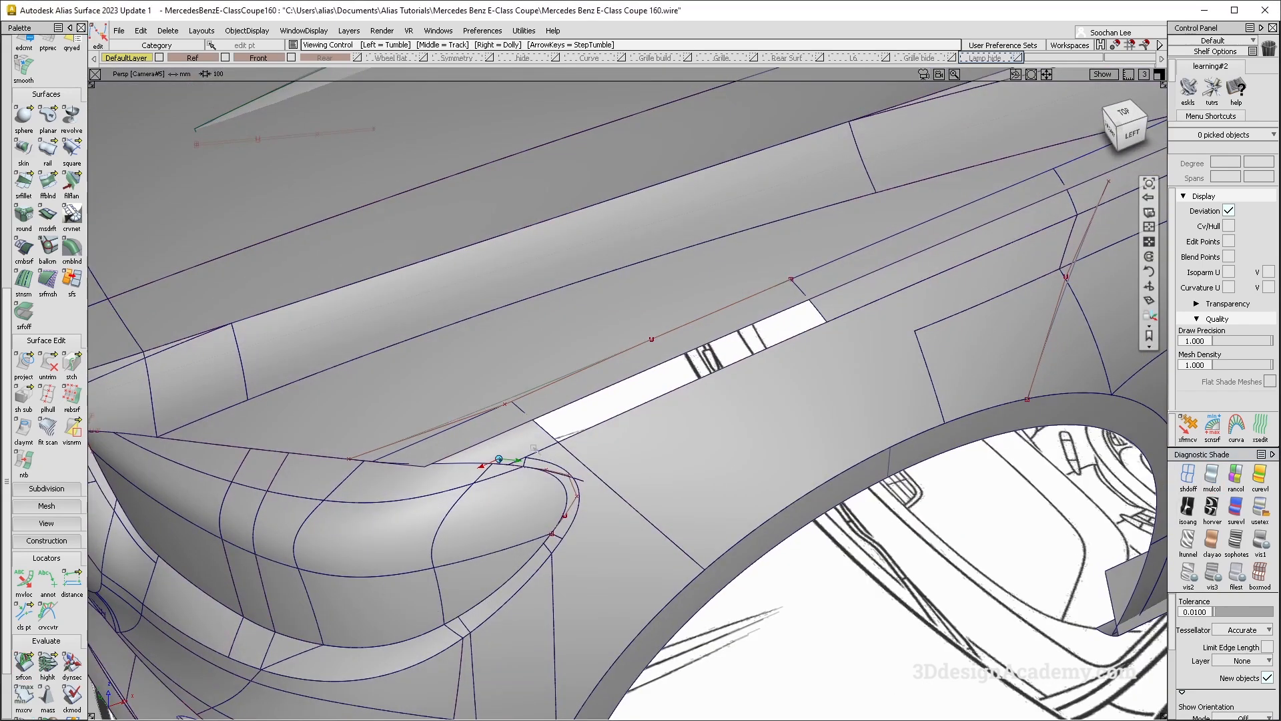
pyautogui.keyDown('alt'); pyautogui.keyDown('shift'); pyautogui.moveTo(524, 443); pyautogui.dragTo(575, 427, button='right'); pyautogui.keyUp('shift'); pyautogui.keyUp('alt')
pyautogui.keyDown('alt'); pyautogui.keyDown('shift'); pyautogui.moveTo(414, 407); pyautogui.dragTo(475, 381, button='middle'); pyautogui.keyUp('shift'); pyautogui.keyUp('alt')
pyautogui.keyDown('ctrl'); pyautogui.keyDown('shift'); pyautogui.moveTo(409, 499); pyautogui.dragTo(427, 378); pyautogui.keyUp('shift'); pyautogui.keyUp('ctrl')
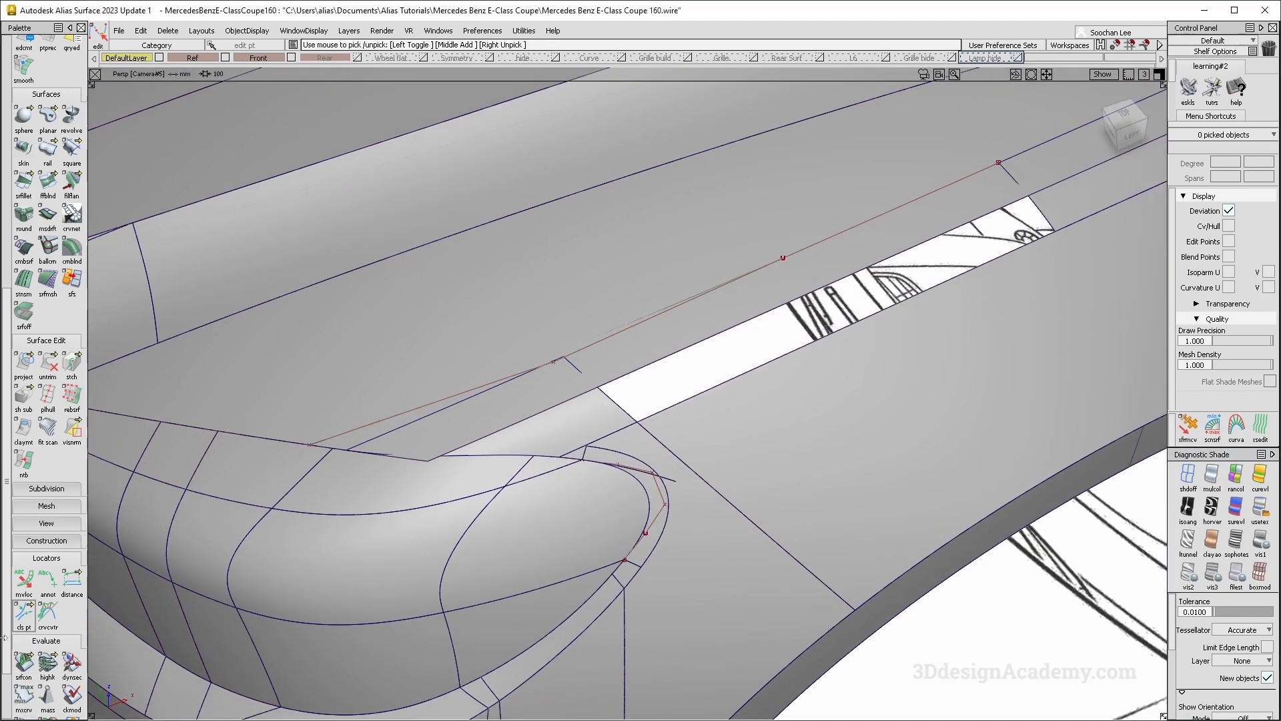
pyautogui.click(24, 363)
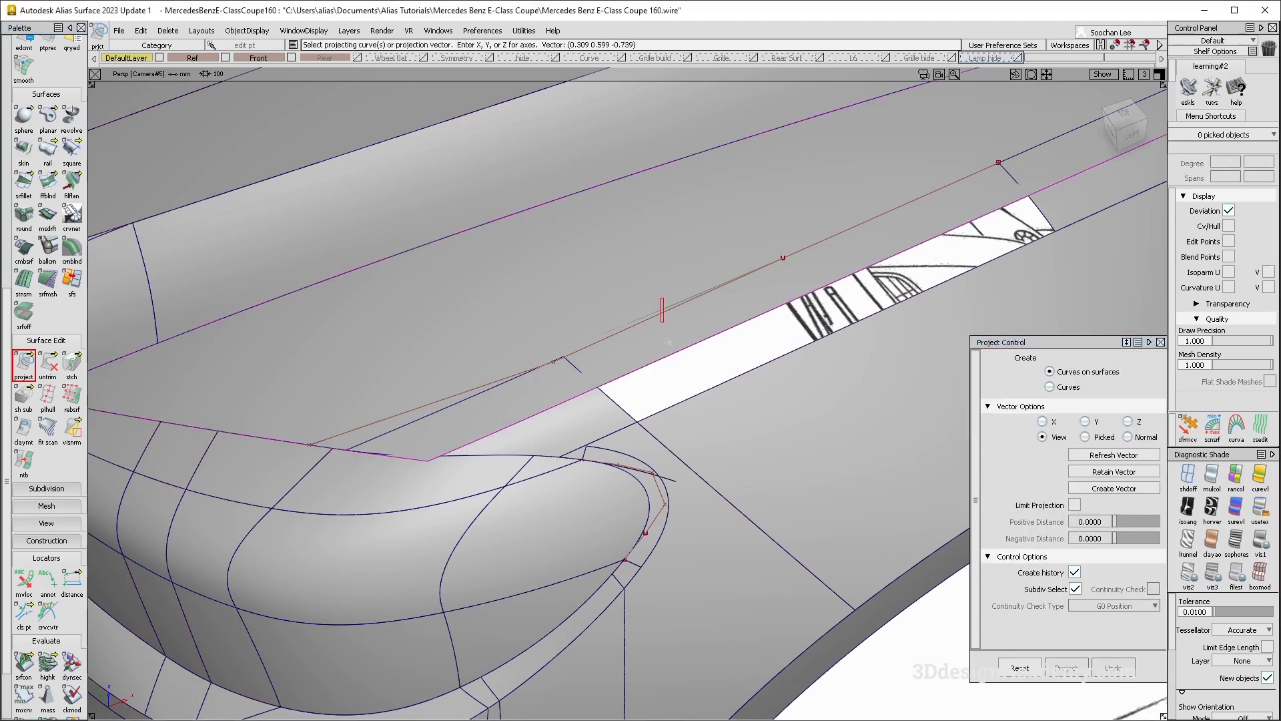
pyautogui.click(1128, 421)
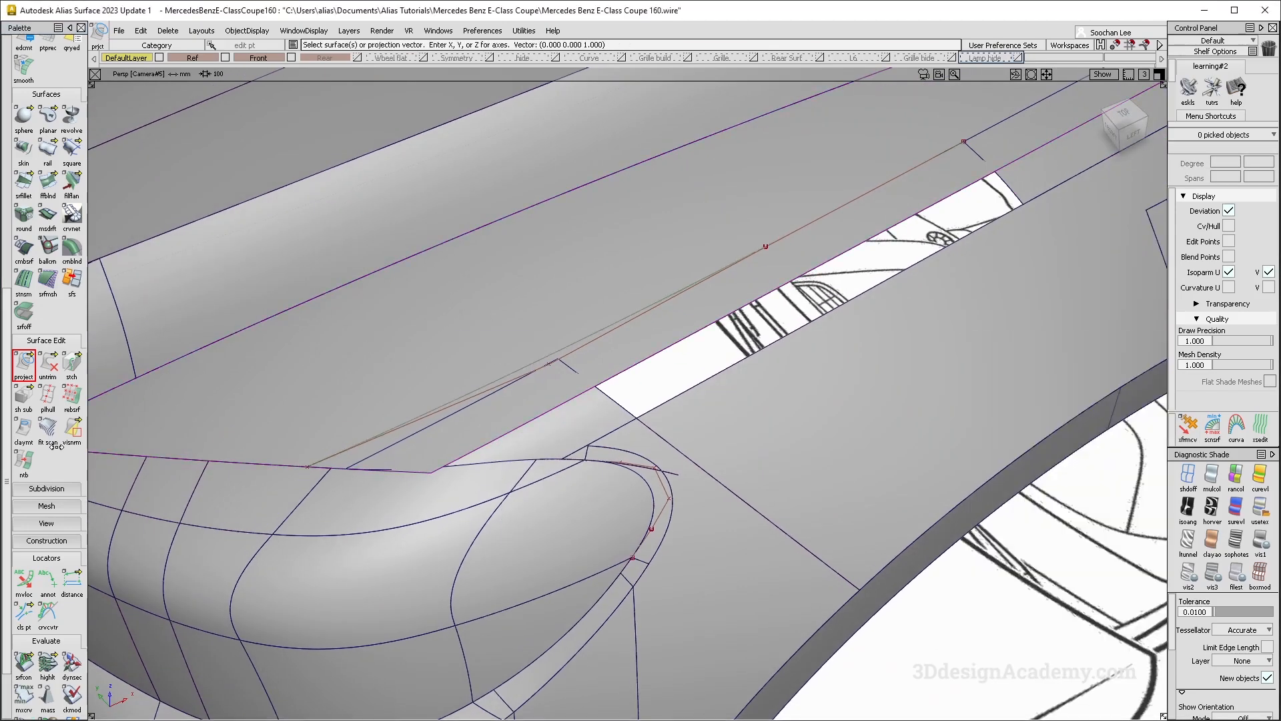
# - Project the fillet's upper edge onto the upper fender surface along the Z vector
pyautogui.moveTo(54, 367); pyautogui.dragTo(74, 366)
pyautogui.click(416, 360)
pyautogui.keyDown('alt'); pyautogui.keyDown('shift'); pyautogui.moveTo(398, 483); pyautogui.dragTo(430, 420); pyautogui.keyUp('shift'); pyautogui.keyUp('alt')
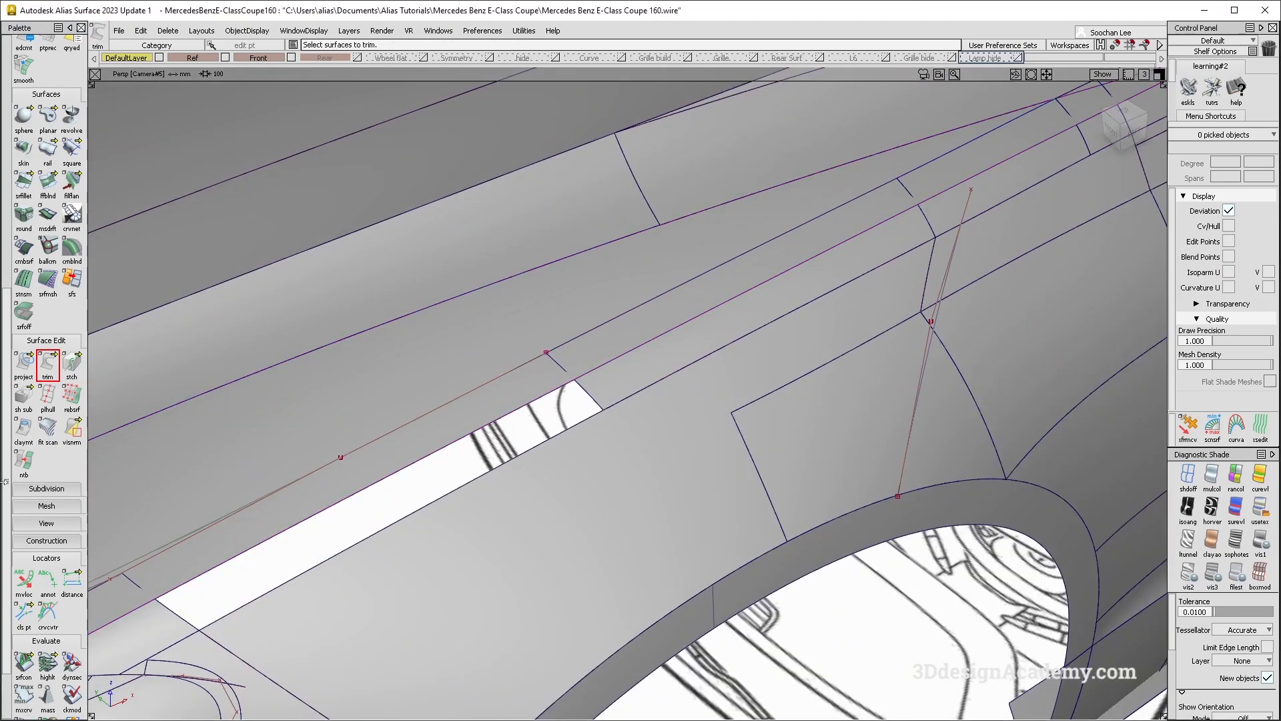
pyautogui.click(24, 364)
pyautogui.click(740, 241)
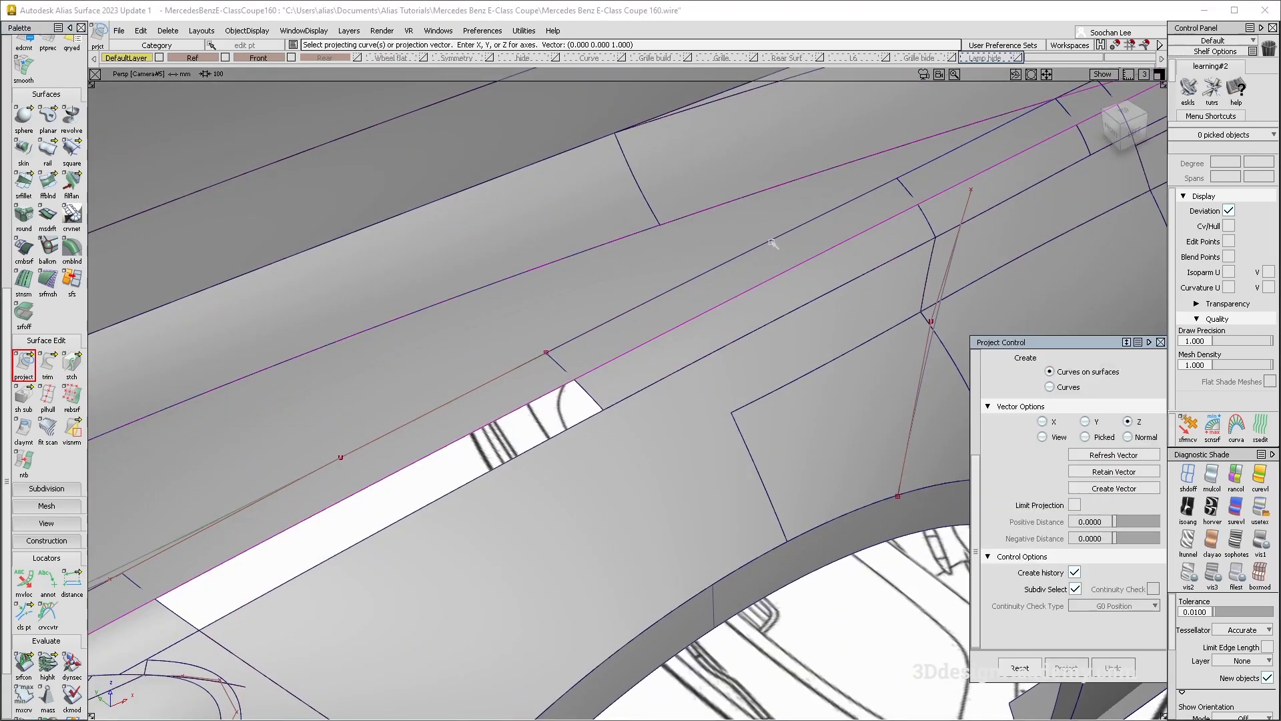
pyautogui.click(1161, 342)
# - Set the display transparency of the canvases to 0.300
pyautogui.click(1229, 304)
pyautogui.scroll(-4, 1229, 334)
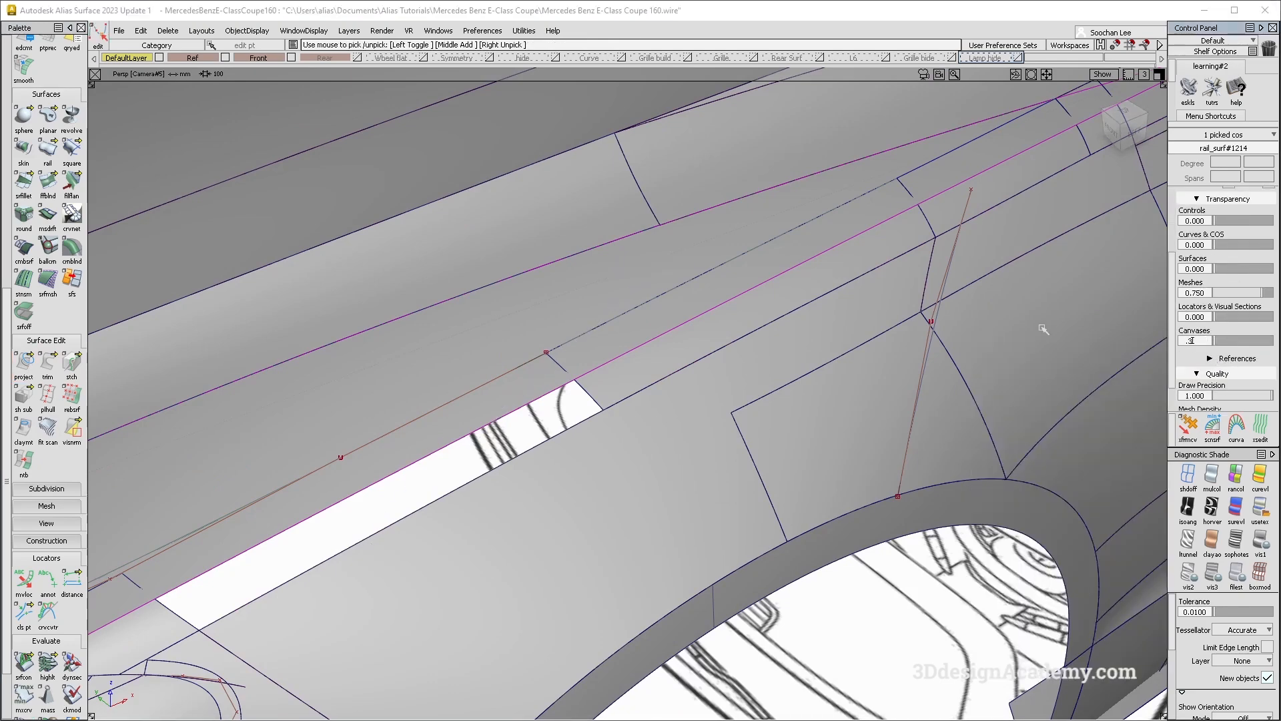
pyautogui.press('Return')
# - Trim the upper fender surface along its curves-on-surface, keeping the region on the hood side
pyautogui.keyDown('alt'); pyautogui.keyDown('shift'); pyautogui.moveTo(815, 366); pyautogui.dragTo(423, 394, button='right'); pyautogui.keyUp('shift'); pyautogui.keyUp('alt')
pyautogui.keyDown('alt'); pyautogui.keyDown('shift'); pyautogui.moveTo(423, 394); pyautogui.dragTo(744, 227, button='middle'); pyautogui.keyUp('shift'); pyautogui.keyUp('alt')
pyautogui.keyDown('ctrl'); pyautogui.keyDown('shift'); pyautogui.moveTo(420, 498); pyautogui.dragTo(444, 420); pyautogui.keyUp('shift'); pyautogui.keyUp('ctrl')
pyautogui.keyDown('alt'); pyautogui.keyDown('shift'); pyautogui.moveTo(446, 423); pyautogui.dragTo(511, 402, button='right'); pyautogui.keyUp('shift'); pyautogui.keyUp('alt')
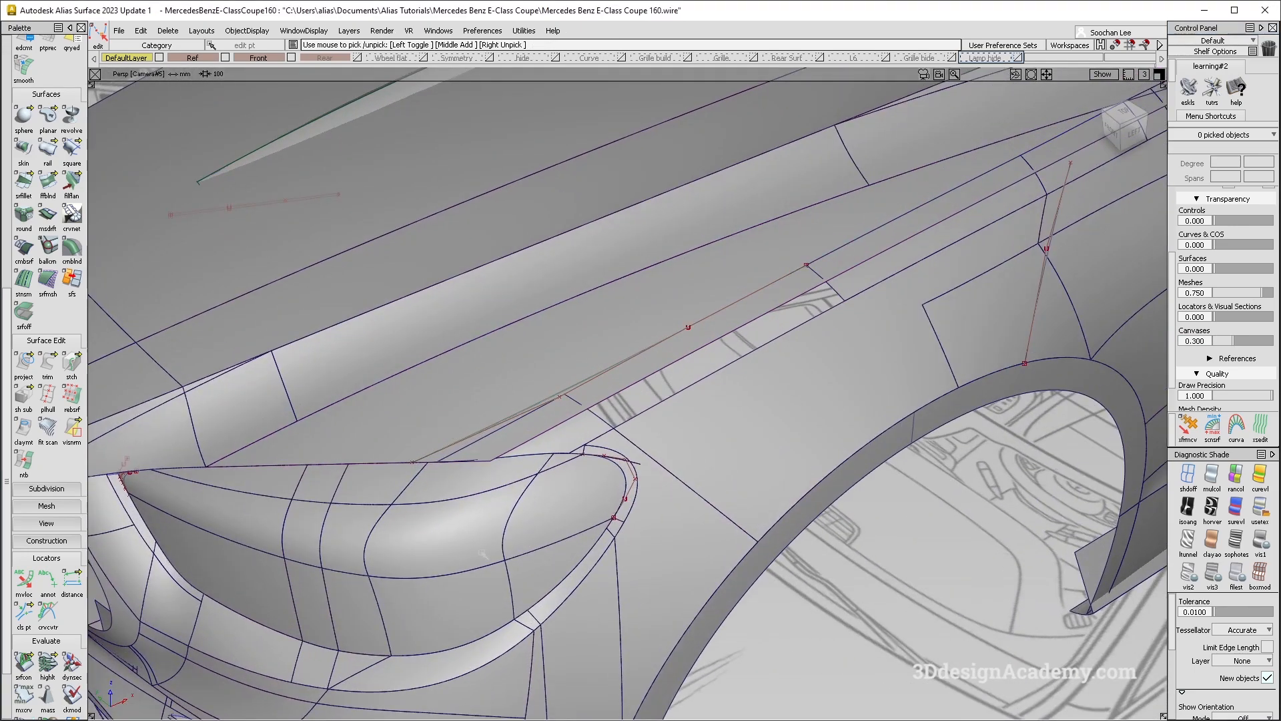
pyautogui.click(47, 364)
pyautogui.click(576, 337)
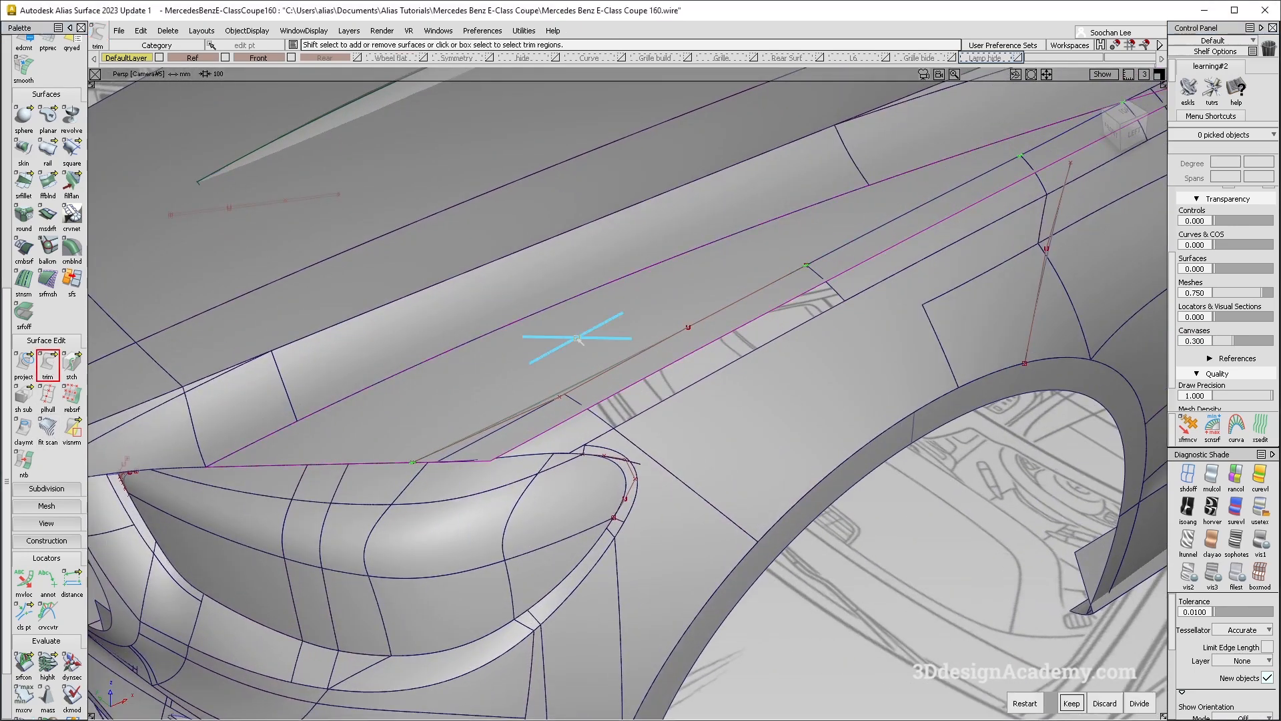
pyautogui.press('space')
pyautogui.keyDown('alt'); pyautogui.keyDown('shift'); pyautogui.moveTo(432, 429); pyautogui.dragTo(471, 434, button='right'); pyautogui.keyUp('shift'); pyautogui.keyUp('alt')
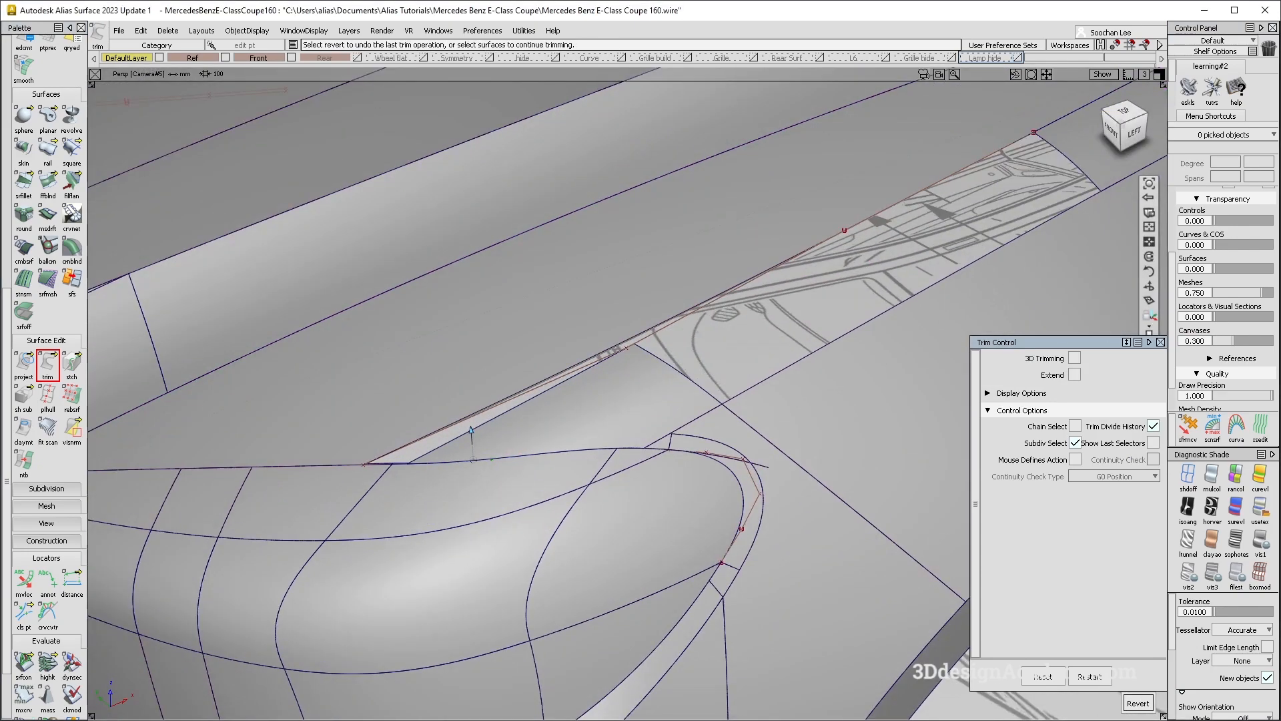
# - Delete the small wedge-shaped surface left between the headlamp's upper edge and the trimmed upper fender surface
pyautogui.keyDown('alt'); pyautogui.keyDown('shift'); pyautogui.moveTo(472, 434); pyautogui.dragTo(569, 409); pyautogui.keyUp('shift'); pyautogui.keyUp('alt')
pyautogui.keyDown('ctrl'); pyautogui.keyDown('shift'); pyautogui.moveTo(673, 341); pyautogui.dragTo(560, 419); pyautogui.keyUp('shift'); pyautogui.keyUp('ctrl')
pyautogui.click(542, 404)
pyautogui.keyDown('ctrl'); pyautogui.keyDown('shift'); pyautogui.moveTo(502, 321); pyautogui.dragTo(567, 431, button='right'); pyautogui.keyUp('shift'); pyautogui.keyUp('ctrl')
pyautogui.keyDown('alt'); pyautogui.keyDown('shift'); pyautogui.moveTo(472, 432); pyautogui.dragTo(437, 400, button='right'); pyautogui.keyUp('shift'); pyautogui.keyUp('alt')
pyautogui.keyDown('alt'); pyautogui.keyDown('shift'); pyautogui.moveTo(467, 374); pyautogui.dragTo(560, 416); pyautogui.keyUp('shift'); pyautogui.keyUp('alt')
pyautogui.keyDown('alt'); pyautogui.keyDown('shift'); pyautogui.moveTo(478, 454); pyautogui.dragTo(517, 455, button='right'); pyautogui.keyUp('shift'); pyautogui.keyUp('alt')
pyautogui.keyDown('alt'); pyautogui.keyDown('shift'); pyautogui.moveTo(494, 447); pyautogui.dragTo(778, 420); pyautogui.keyUp('shift'); pyautogui.keyUp('alt')
pyautogui.keyDown('alt'); pyautogui.keyDown('shift'); pyautogui.moveTo(828, 394); pyautogui.dragTo(773, 381, button='right'); pyautogui.keyUp('shift'); pyautogui.keyUp('alt')
pyautogui.keyDown('alt'); pyautogui.keyDown('shift'); pyautogui.moveTo(772, 380); pyautogui.dragTo(744, 382, button='middle'); pyautogui.keyUp('shift'); pyautogui.keyUp('alt')
pyautogui.press('Delete')
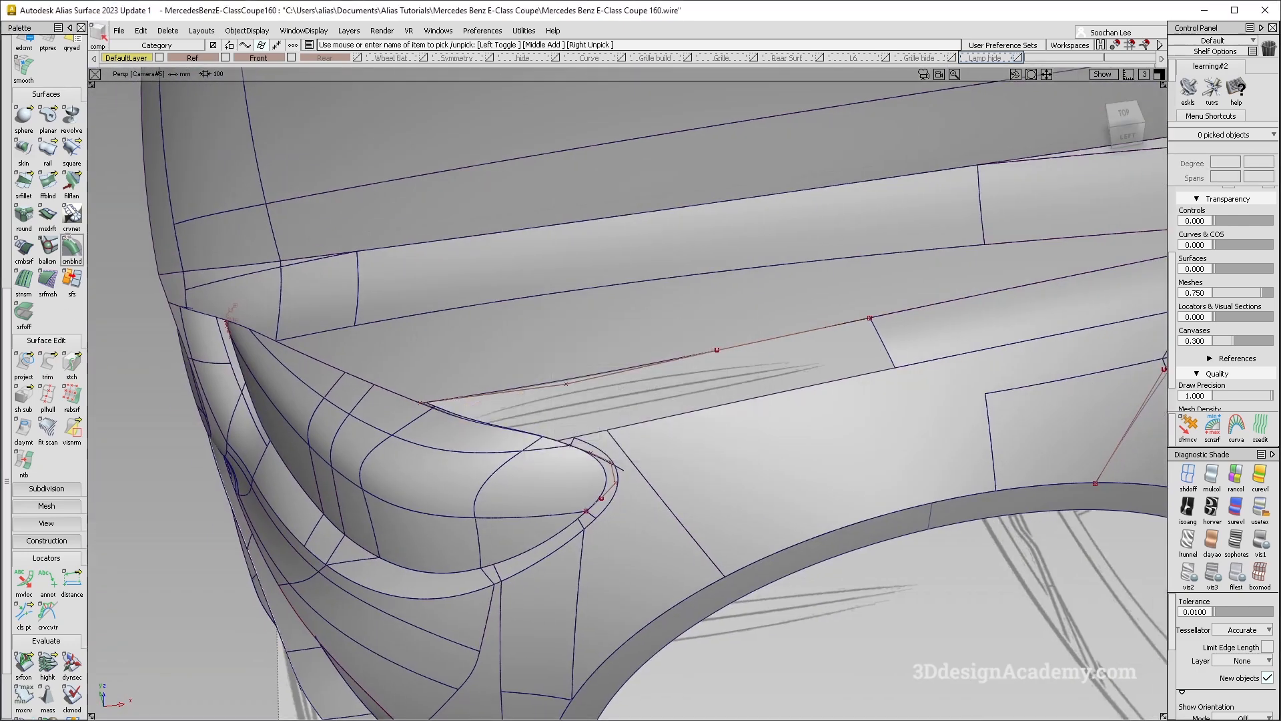
# - Start a Profile Blend with G2 Curvature continuity on both Side 1 and Side 2
pyautogui.scroll(1, 48, 213)
pyautogui.scroll(2, 48, 213)
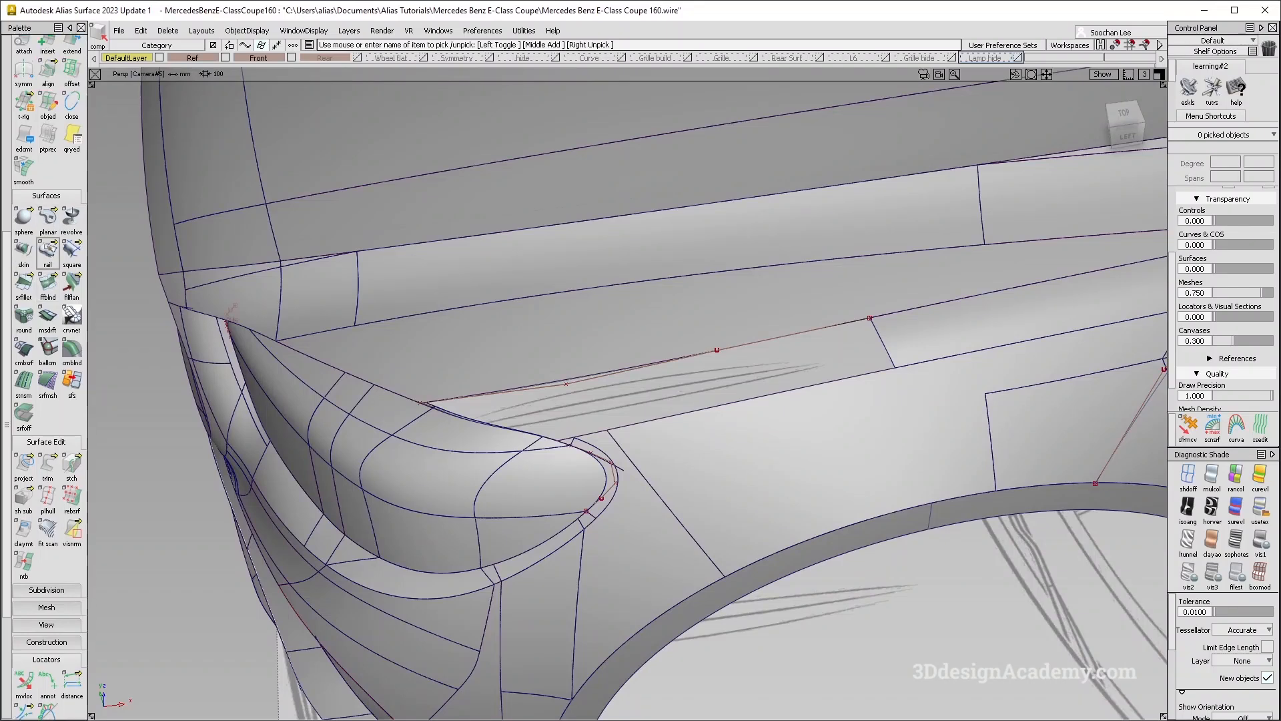
pyautogui.moveTo(48, 284); pyautogui.dragTo(97, 286)
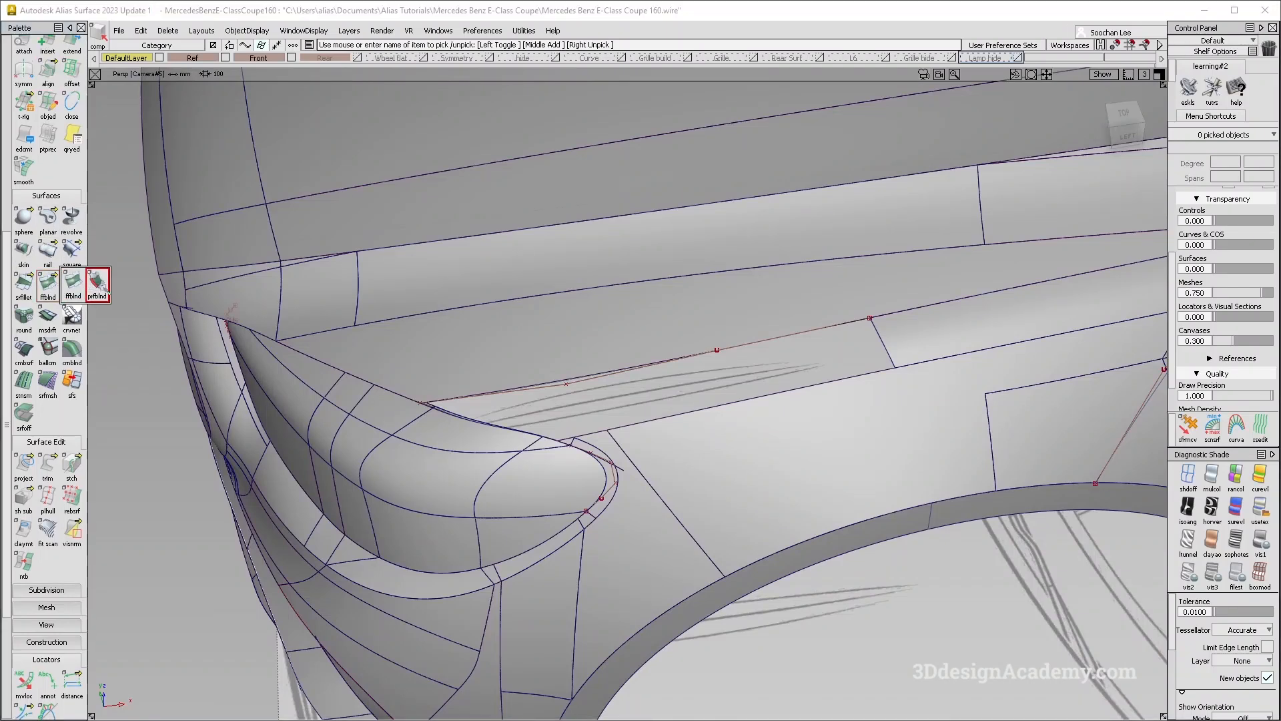
pyautogui.click(97, 286)
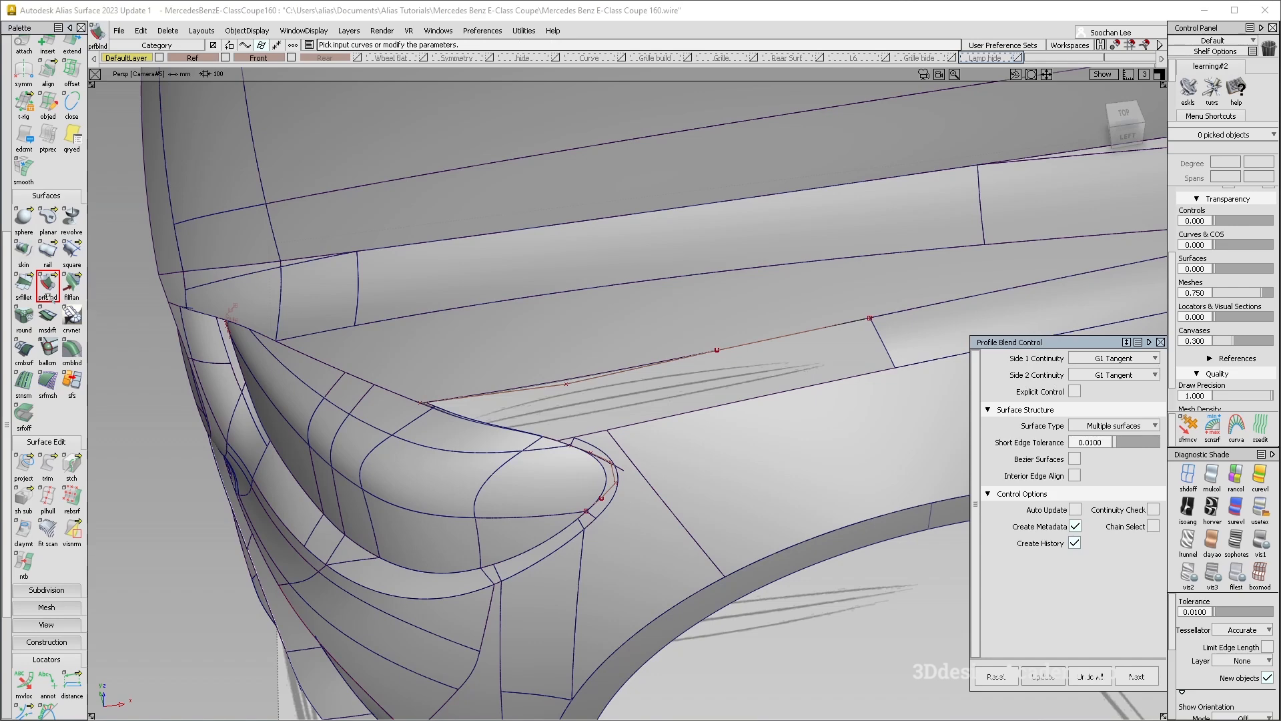
pyautogui.click(1113, 358)
pyautogui.click(1115, 395)
pyautogui.click(1123, 375)
pyautogui.click(1124, 410)
pyautogui.keyDown('alt'); pyautogui.keyDown('shift'); pyautogui.moveTo(781, 360); pyautogui.dragTo(632, 343, button='middle'); pyautogui.keyUp('shift'); pyautogui.keyUp('alt')
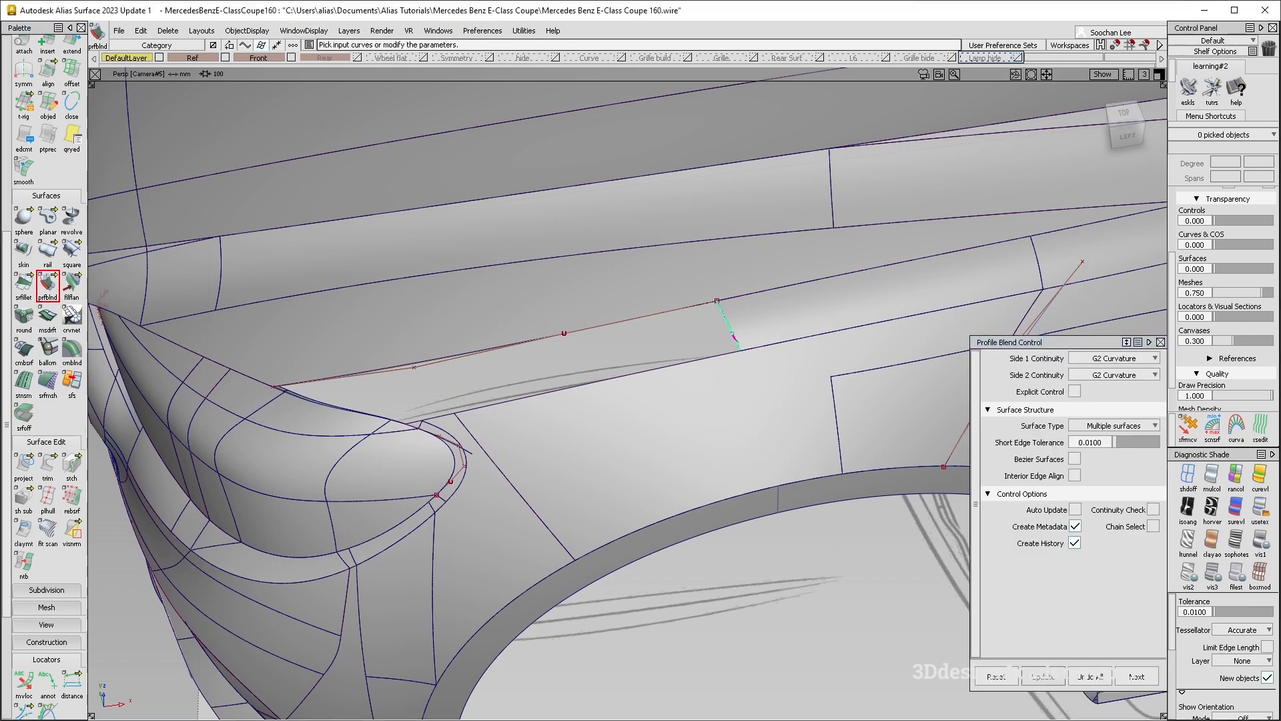
pyautogui.click(464, 355)
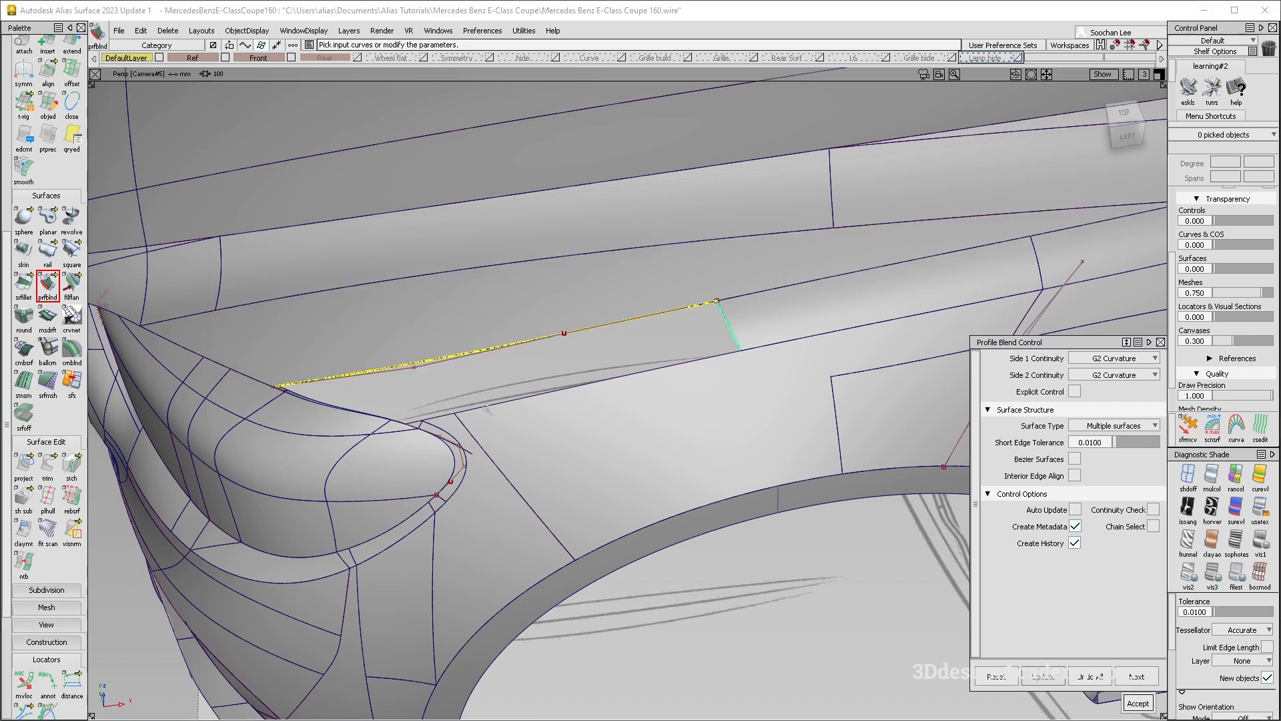
pyautogui.hotkey('ctrl', 'z')
# - Build the Profile Blend from the upper fender's trim edge as Side 1, the lower fender edge as Side 2, and the fillet's front edge as profile
pyautogui.click(461, 355)
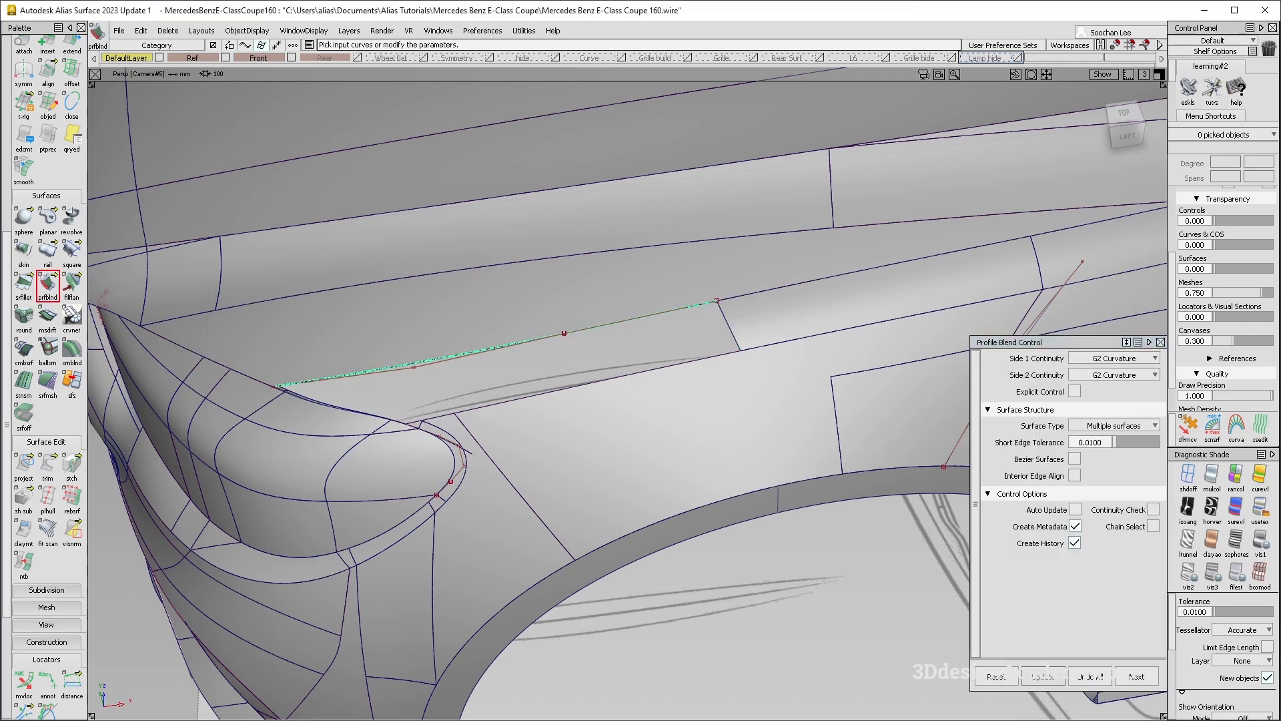
pyautogui.click(462, 357)
pyautogui.click(450, 365)
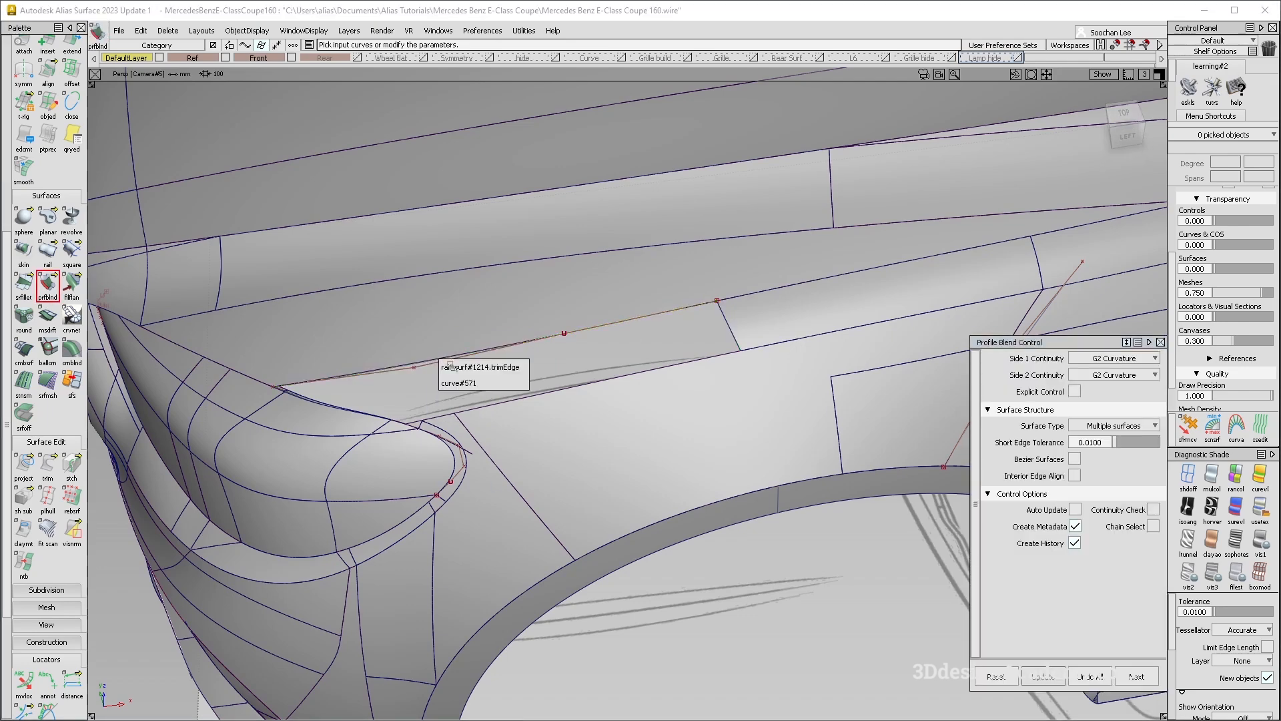
pyautogui.click(453, 384)
pyautogui.click(450, 415)
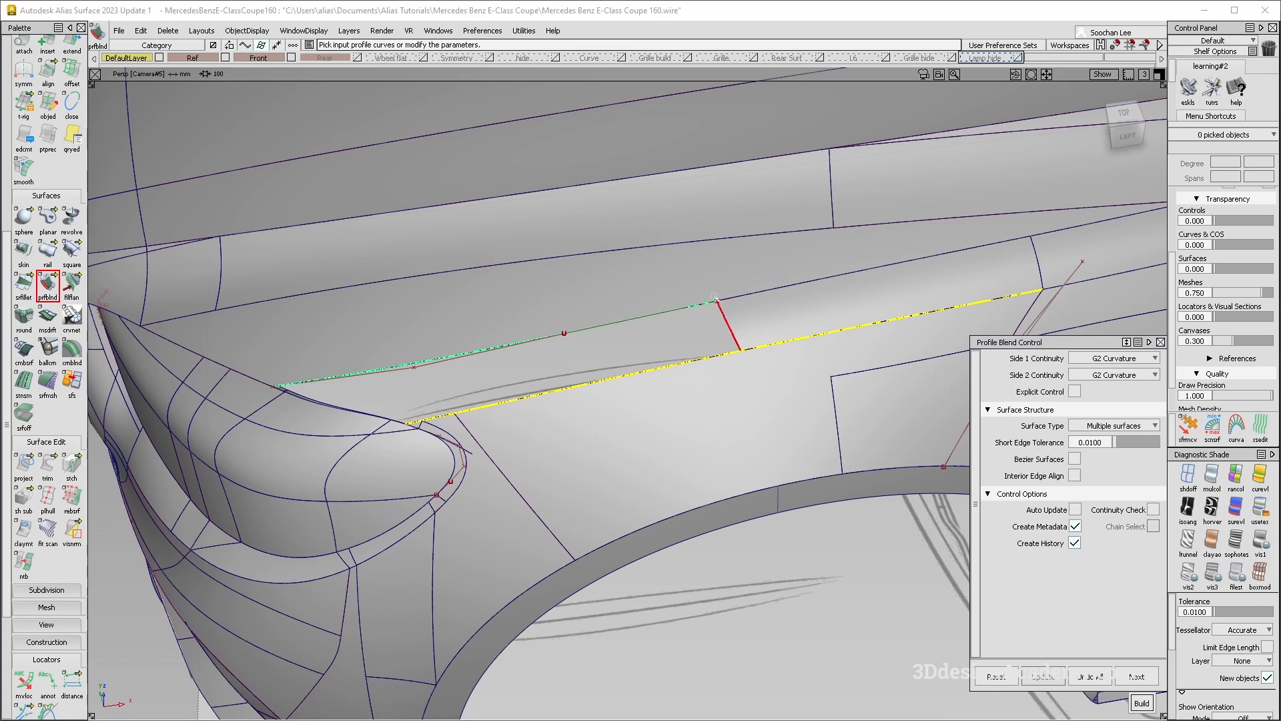
pyautogui.press('space')
pyautogui.keyDown('alt'); pyautogui.keyDown('shift'); pyautogui.moveTo(600, 340); pyautogui.dragTo(778, 223); pyautogui.keyUp('shift'); pyautogui.keyUp('alt')
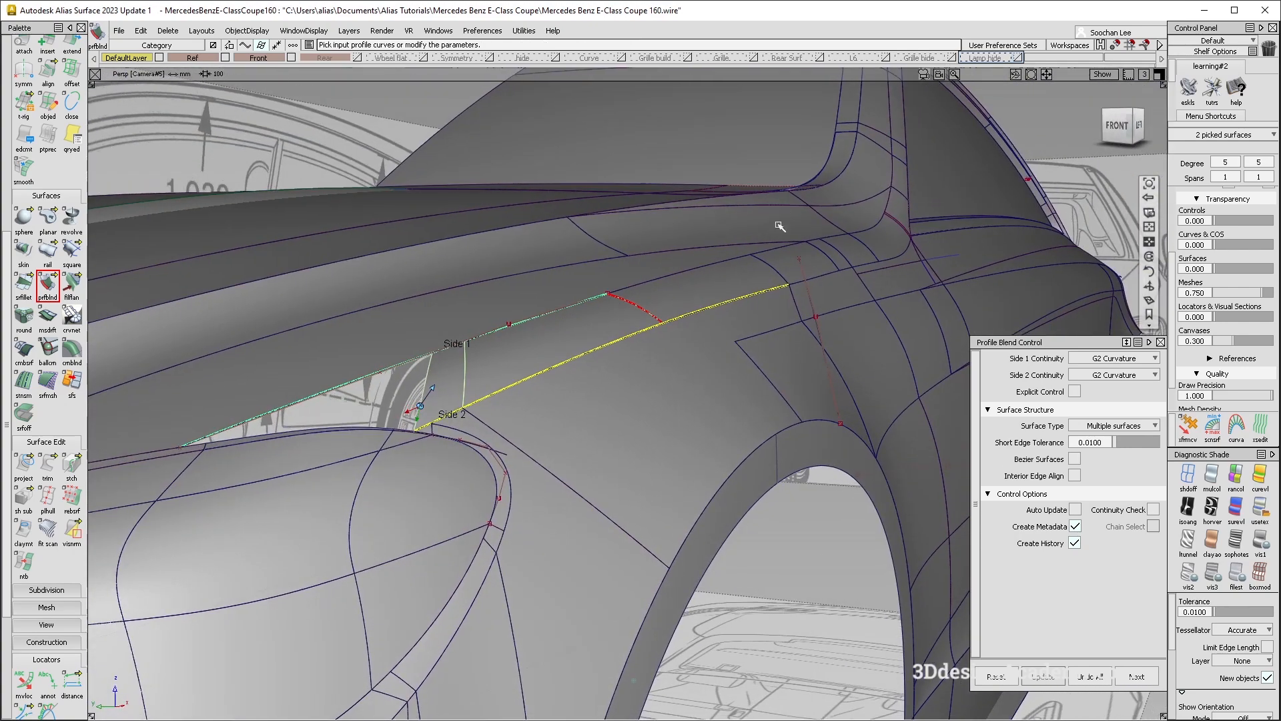
# - Try the Profile Blend with Explicit Control enabled, and delete the resulting blend surface
pyautogui.click(1074, 393)
pyautogui.keyDown('alt'); pyautogui.keyDown('shift'); pyautogui.moveTo(485, 401); pyautogui.dragTo(652, 428); pyautogui.keyUp('shift'); pyautogui.keyUp('alt')
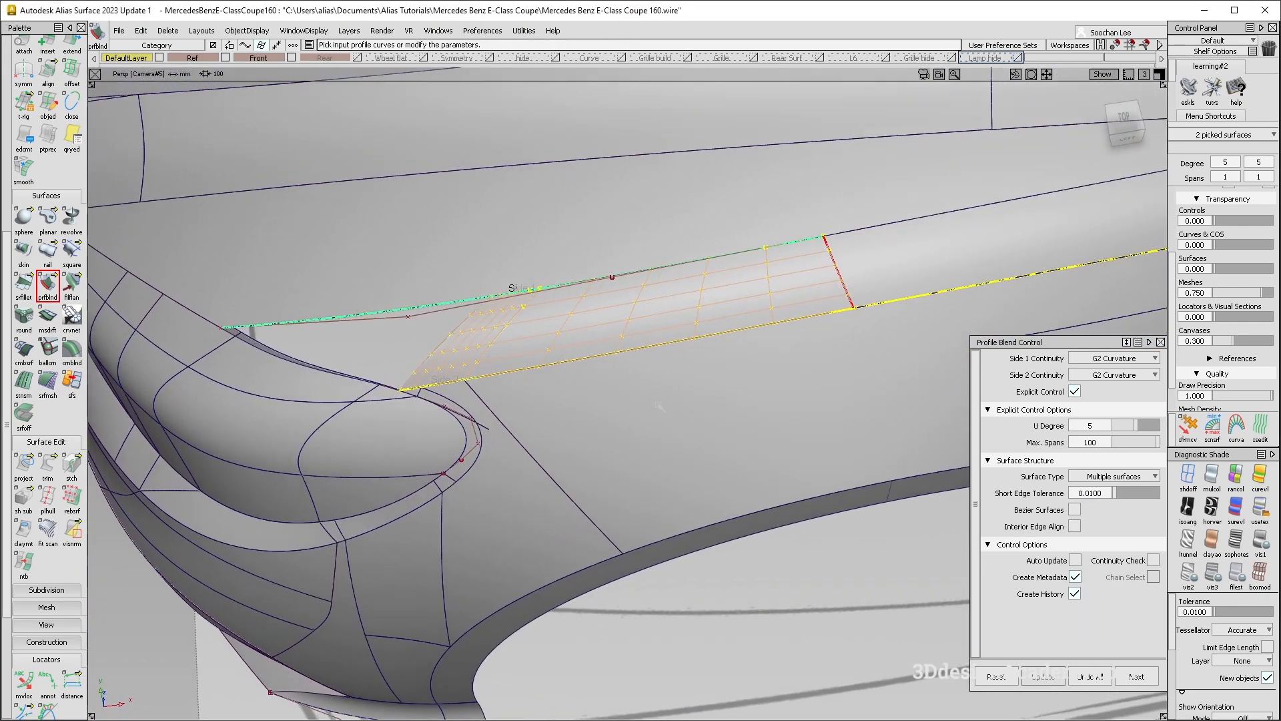
pyautogui.press('Delete')
pyautogui.press('Return')
# - Try a two-rail surface with Explicit Control, sweeping the fillet's front edge along the upper fender's trim edge and the lower fender edge
pyautogui.click(47, 253)
pyautogui.click(838, 271)
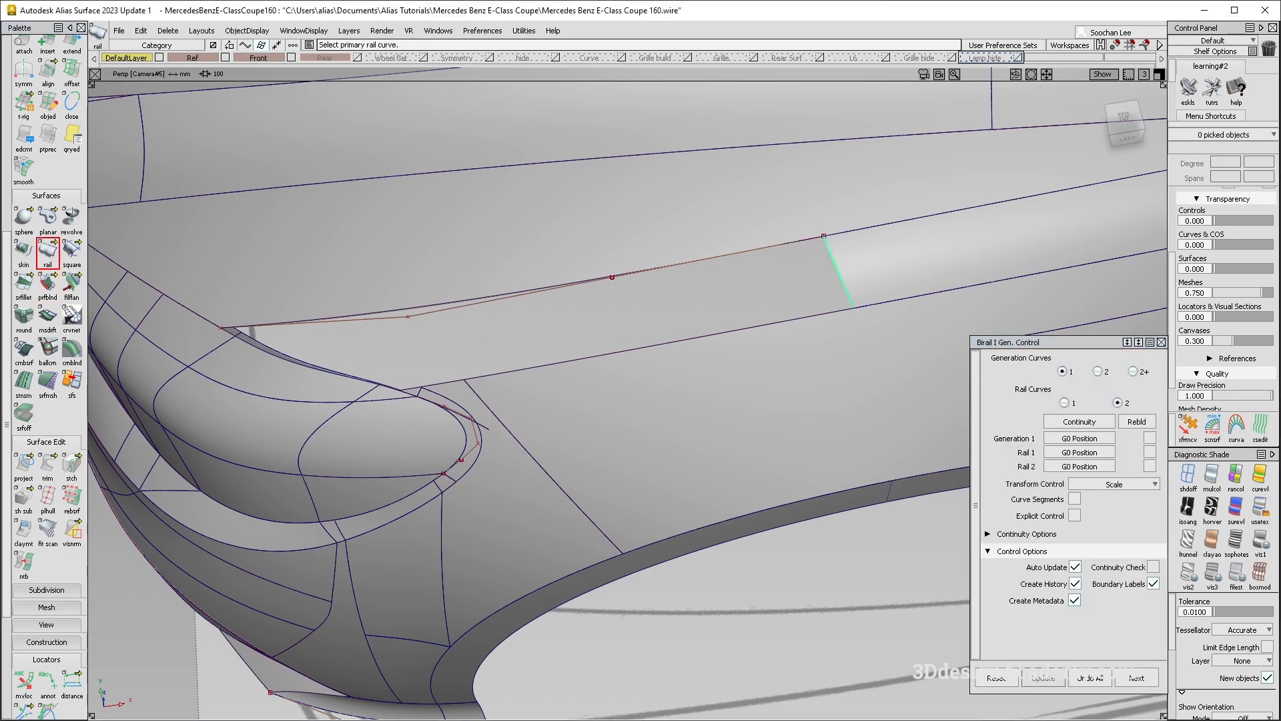
pyautogui.click(564, 285)
pyautogui.click(590, 359)
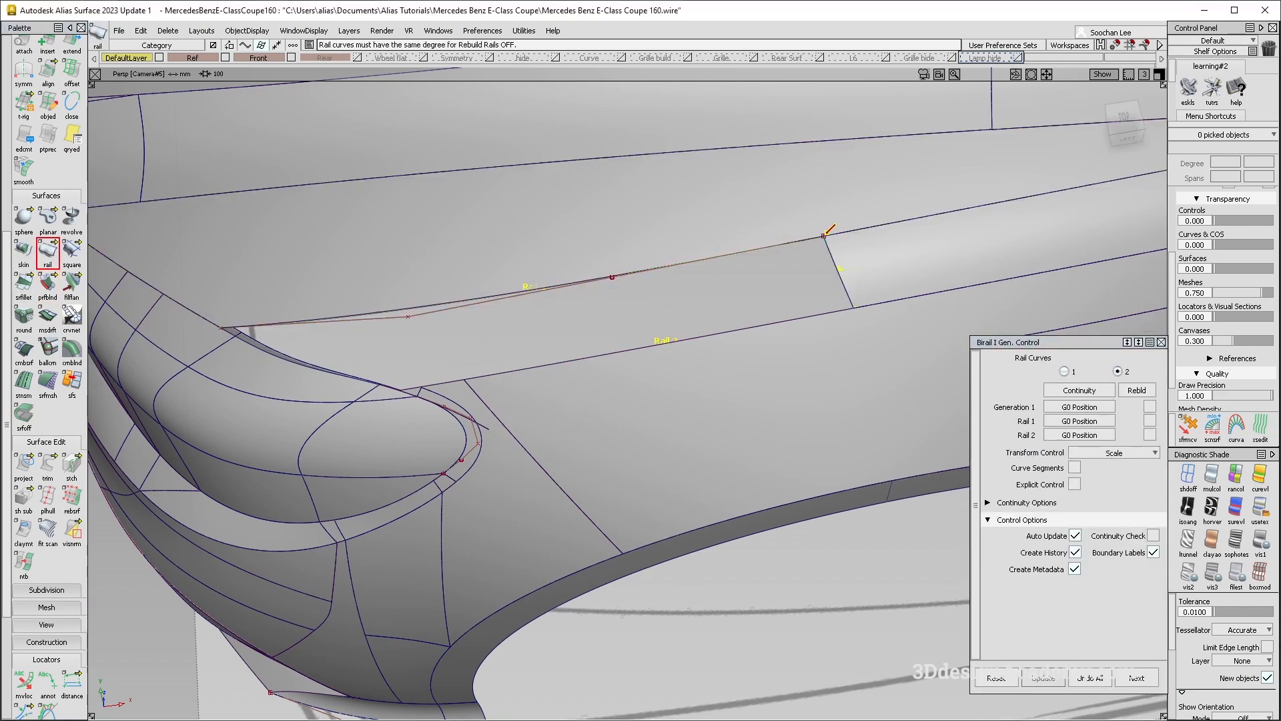
pyautogui.click(1074, 482)
pyautogui.moveTo(398, 313); pyautogui.dragTo(408, 306)
pyautogui.keyDown('alt'); pyautogui.keyDown('shift'); pyautogui.moveTo(439, 328); pyautogui.dragTo(500, 335, button='right'); pyautogui.keyUp('shift'); pyautogui.keyUp('alt')
pyautogui.keyDown('alt'); pyautogui.keyDown('shift'); pyautogui.moveTo(500, 335); pyautogui.dragTo(504, 317); pyautogui.keyUp('shift'); pyautogui.keyUp('alt')
pyautogui.keyDown('ctrl'); pyautogui.keyDown('shift'); pyautogui.moveTo(787, 269); pyautogui.dragTo(613, 275); pyautogui.keyUp('shift'); pyautogui.keyUp('ctrl')
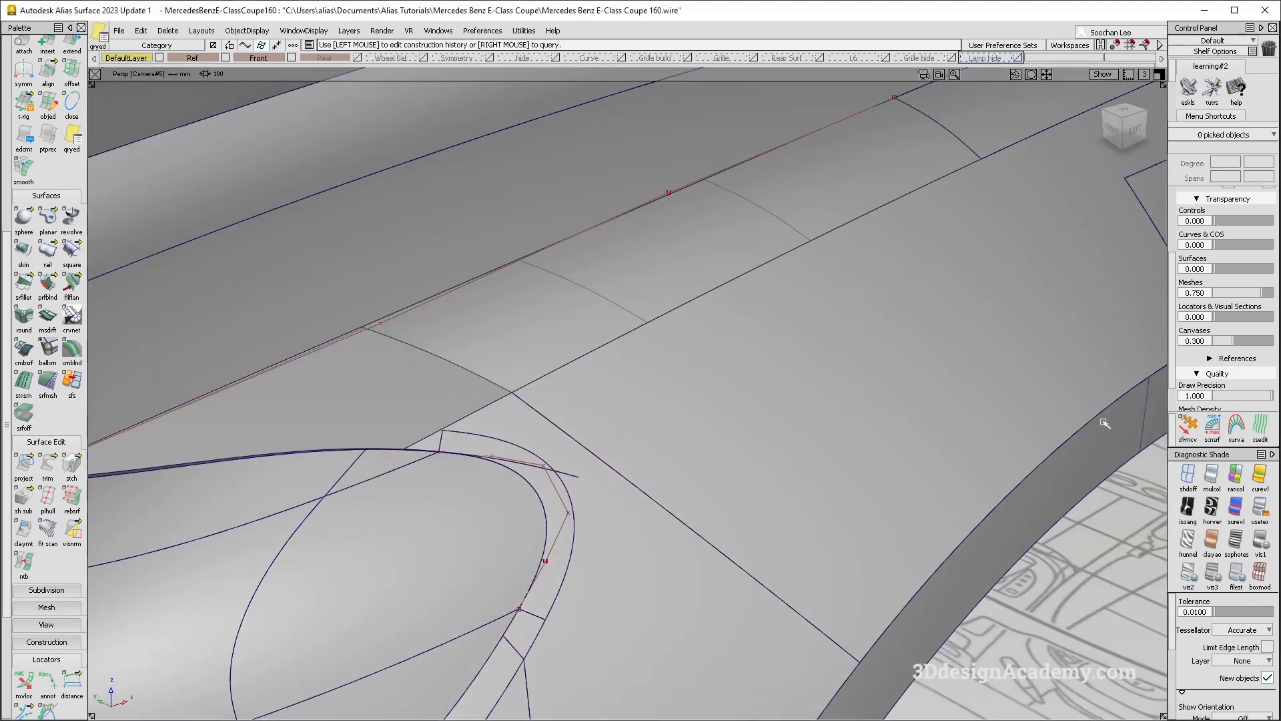
pyautogui.moveTo(778, 273)
pyautogui.keyDown('ctrl'); pyautogui.keyDown('shift'); pyautogui.mouseDown()
pyautogui.moveTo(622, 285)
pyautogui.moveTo(475, 372)
pyautogui.mouseUp(); pyautogui.keyUp('shift'); pyautogui.keyUp('ctrl')
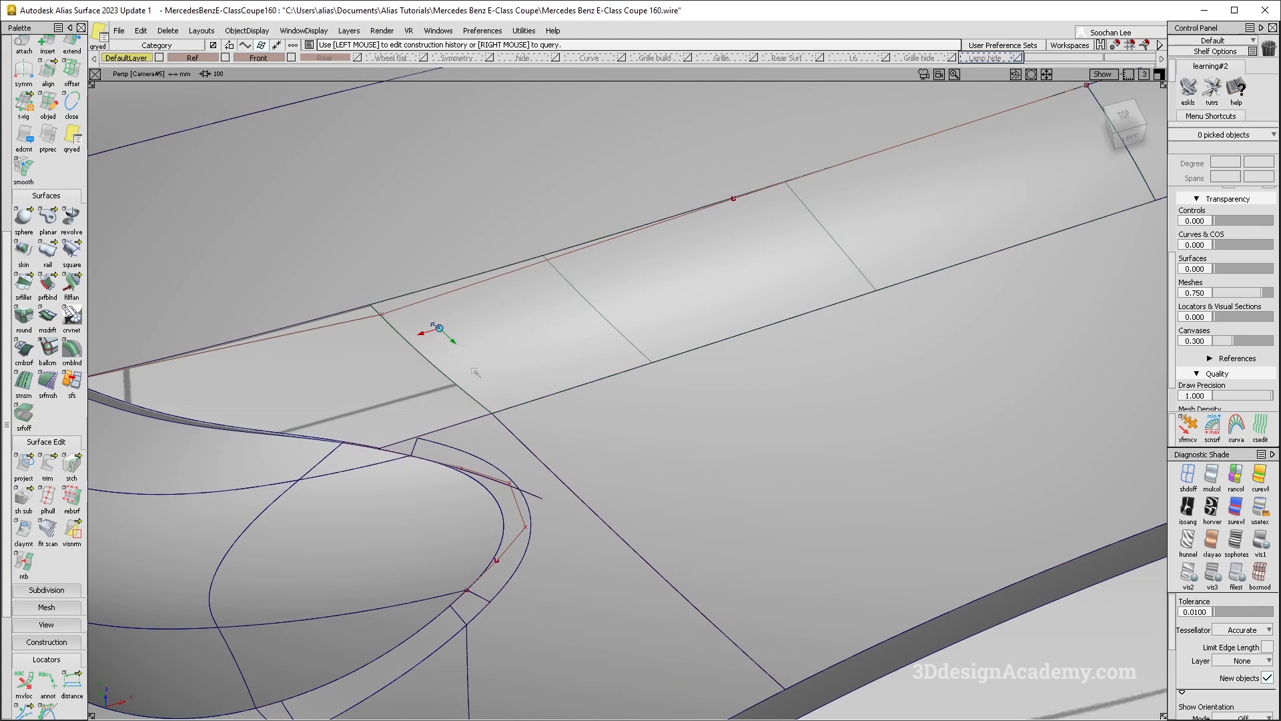
# - Delete the rail surface that extends the fillet towards the headlamp
pyautogui.keyDown('ctrl'); pyautogui.keyDown('shift'); pyautogui.moveTo(669, 267); pyautogui.dragTo(562, 353); pyautogui.keyUp('shift'); pyautogui.keyUp('ctrl')
pyautogui.click(563, 343)
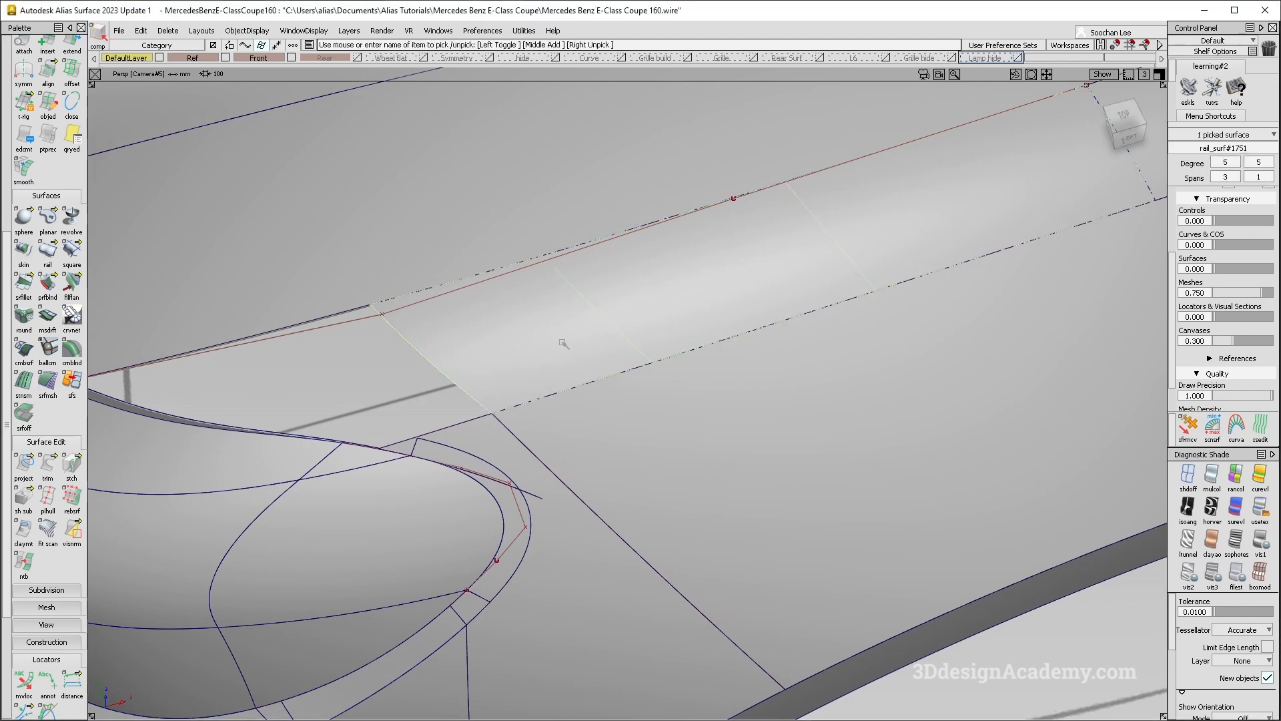
pyautogui.press('Delete')
pyautogui.press('Return')
# - Create a blend curve across the fillet gap from the lower fender's corner point behind the headlamp to the upper fender's trim edge
pyautogui.scroll(2, 65, 169)
pyautogui.scroll(5, 47, 334)
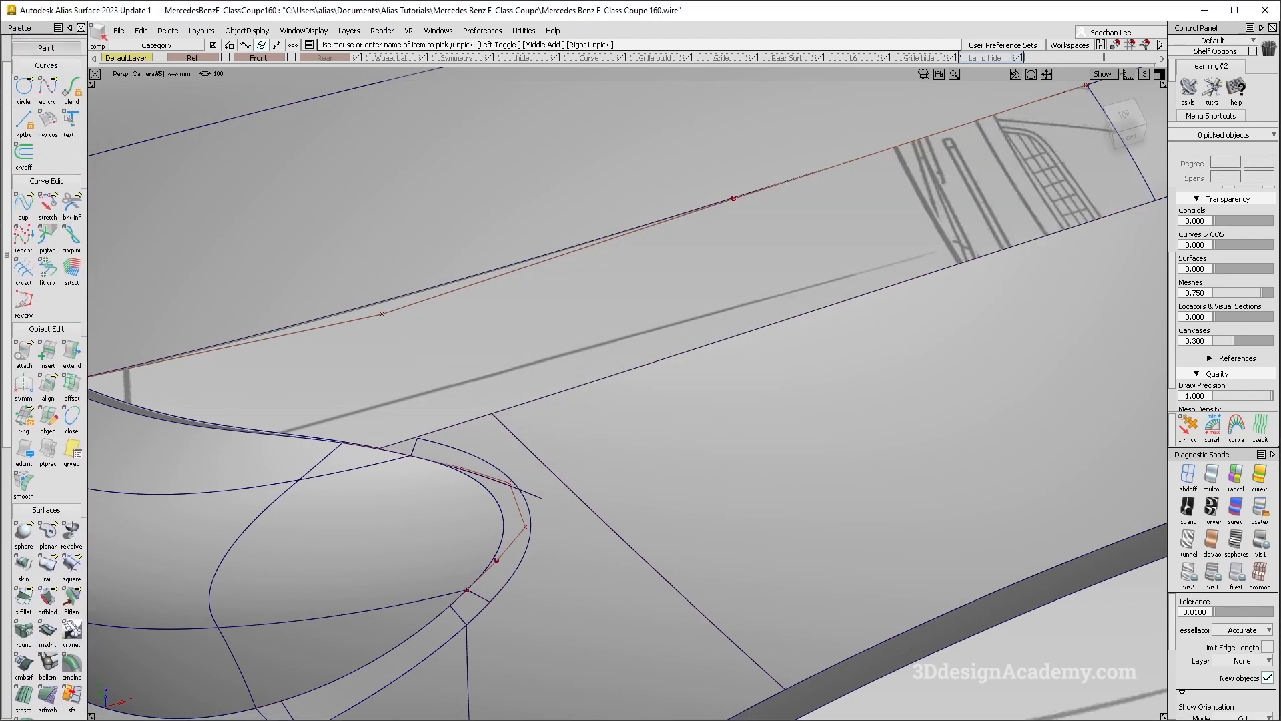
pyautogui.click(71, 106)
pyautogui.moveTo(518, 438); pyautogui.dragTo(546, 449)
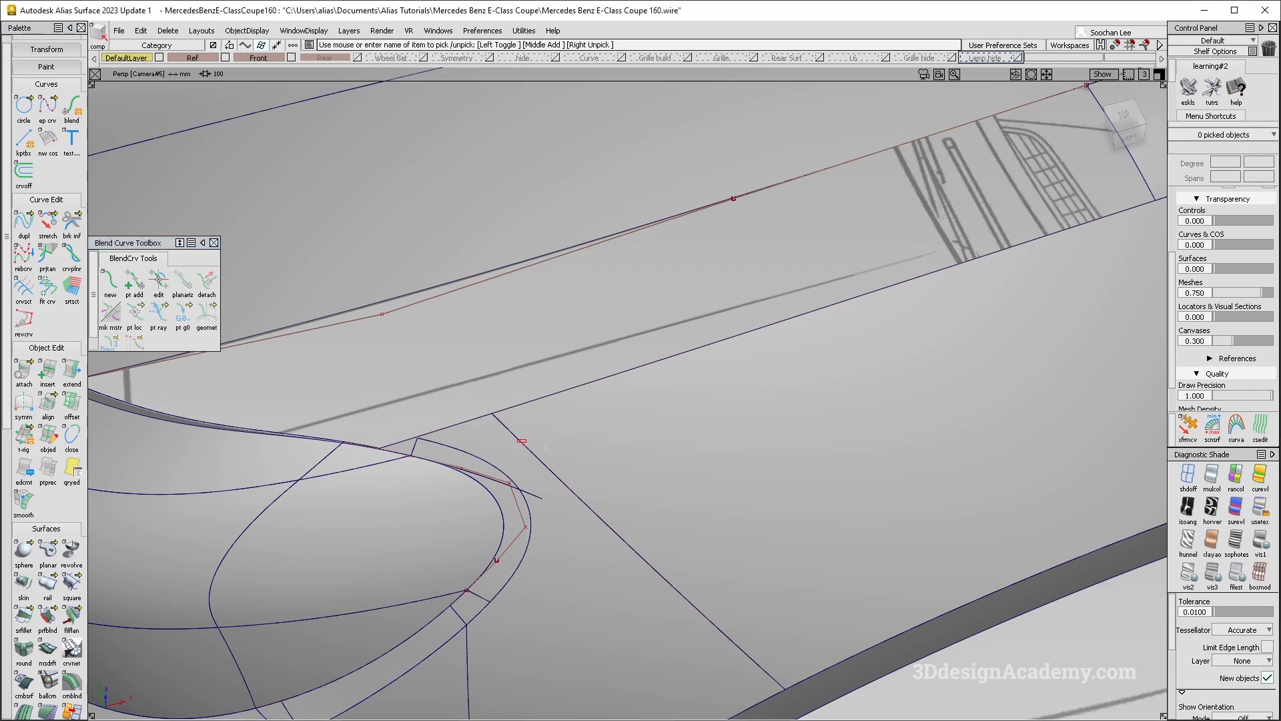
pyautogui.click(110, 283)
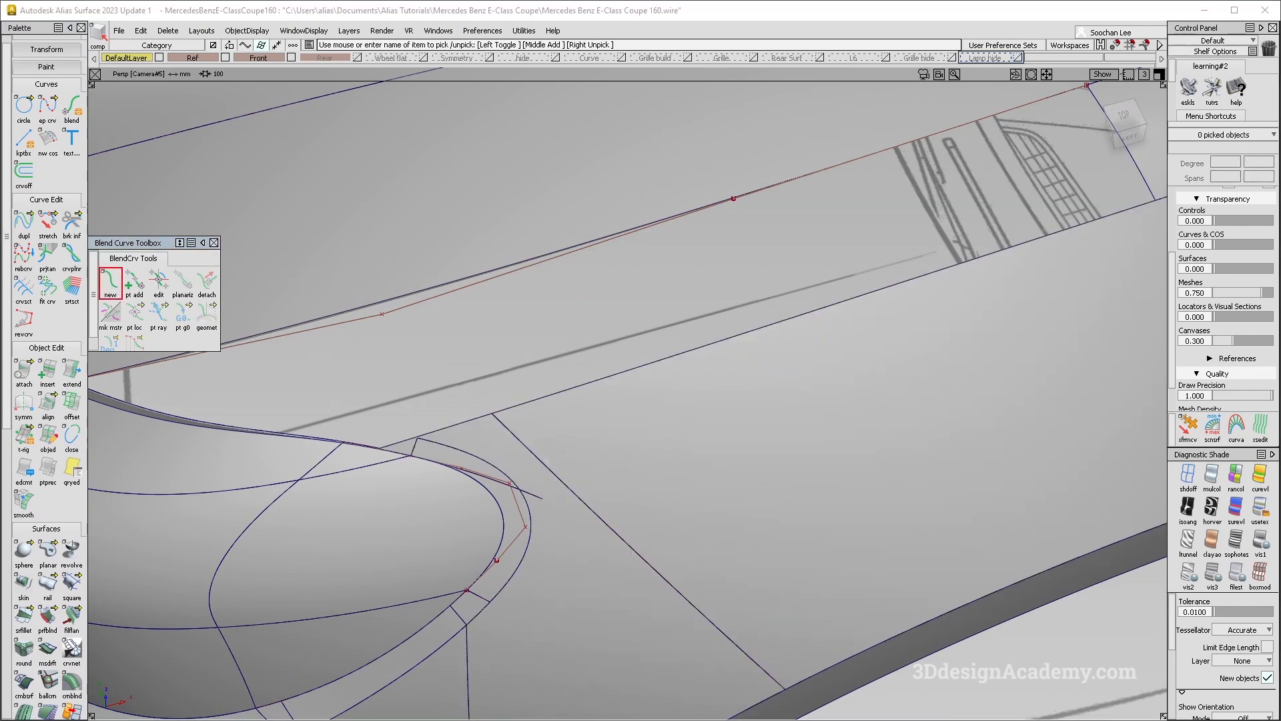
pyautogui.click(545, 461)
pyautogui.click(717, 466)
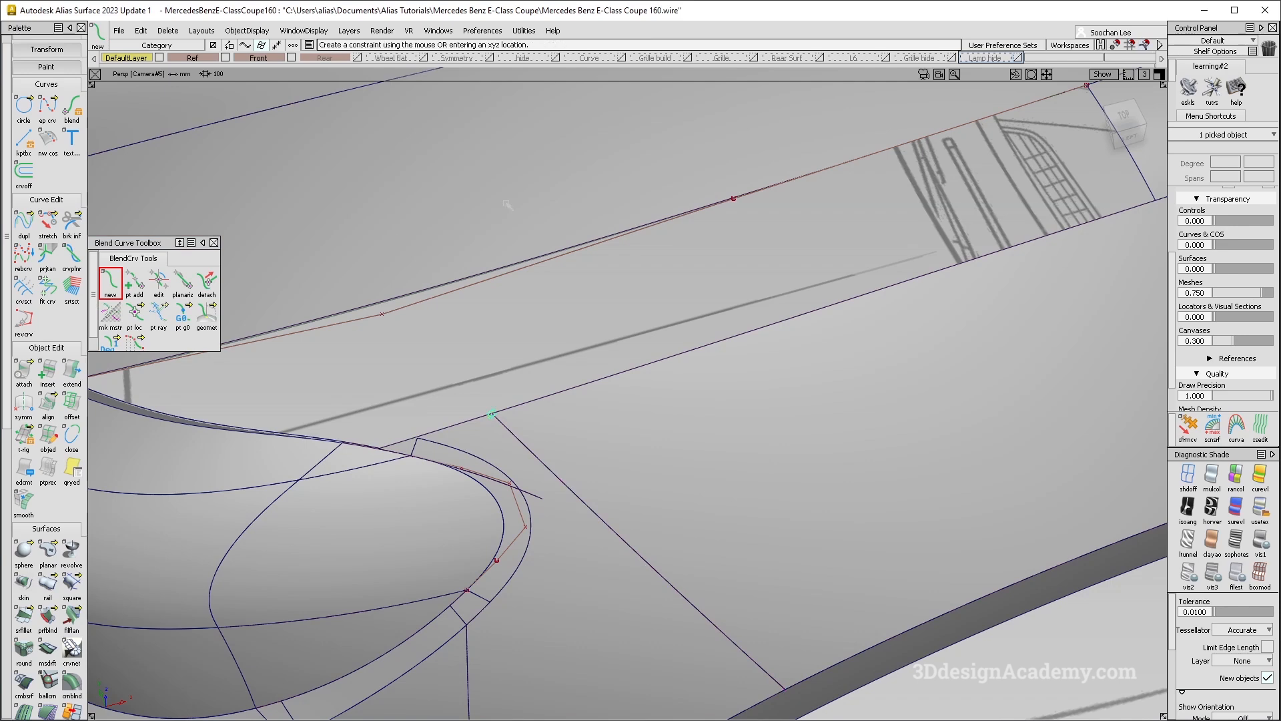
pyautogui.click(761, 190)
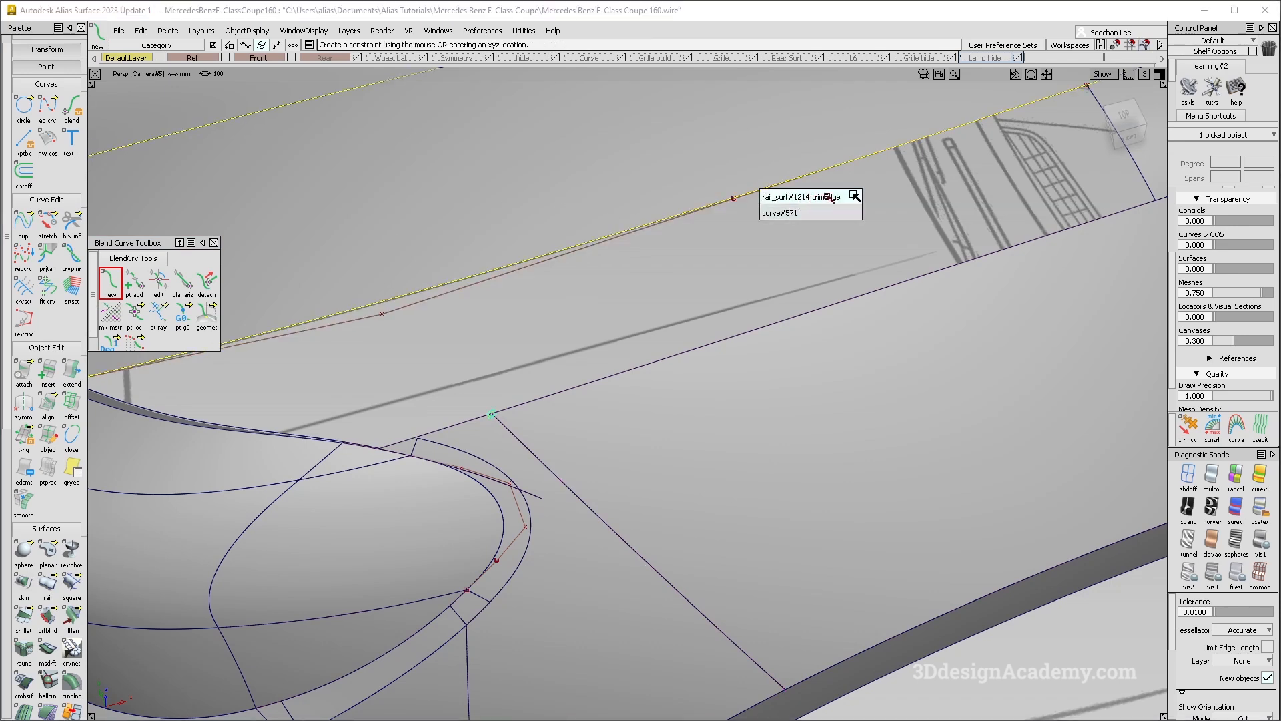
pyautogui.click(801, 196)
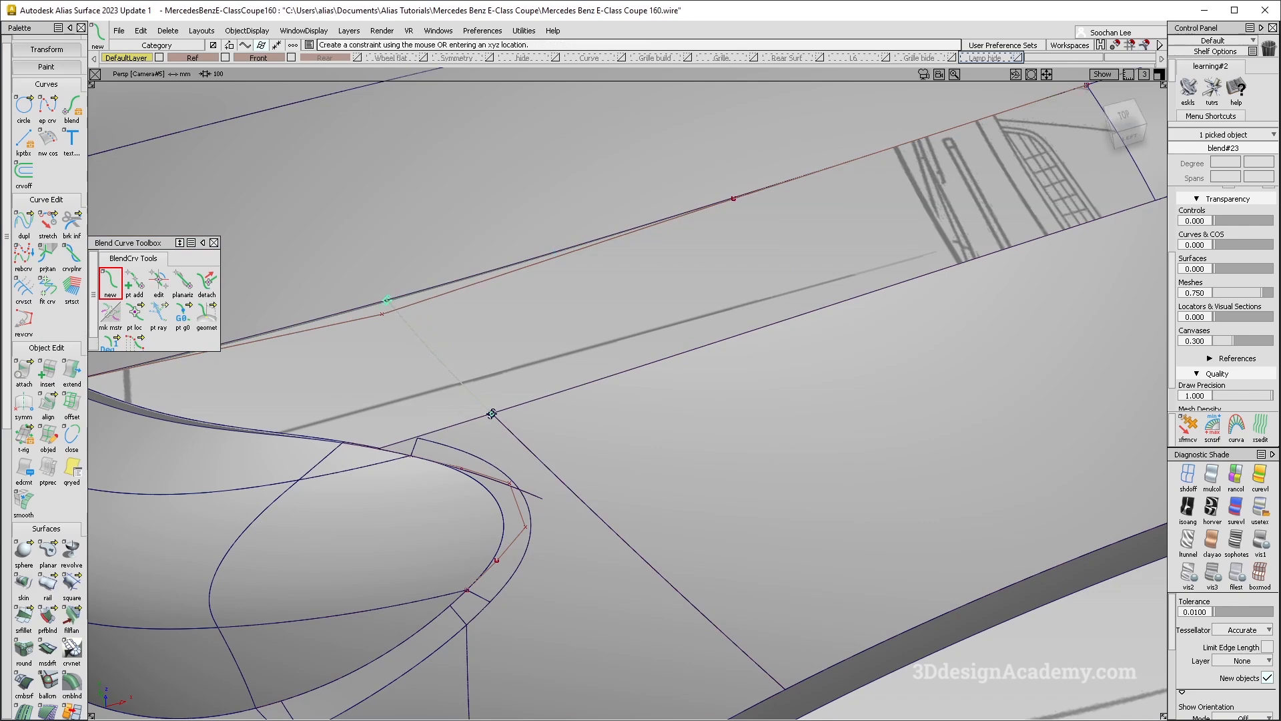
# - Build a Square surface bounded by the upper fender's trim edge, the blend curve, the lower fender edge and the fillet's front edge
pyautogui.scroll(5, 383, 301)
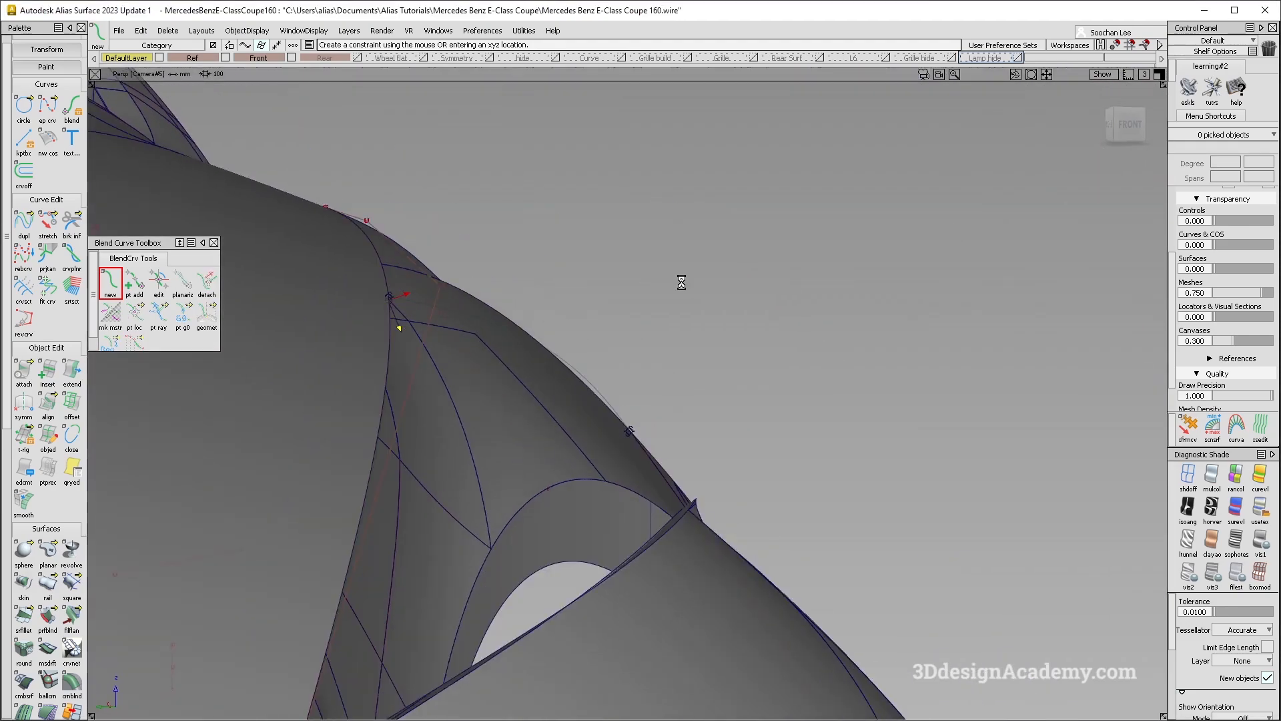
pyautogui.keyDown('alt'); pyautogui.keyDown('shift'); pyautogui.moveTo(681, 282); pyautogui.dragTo(527, 267); pyautogui.keyUp('shift'); pyautogui.keyUp('alt')
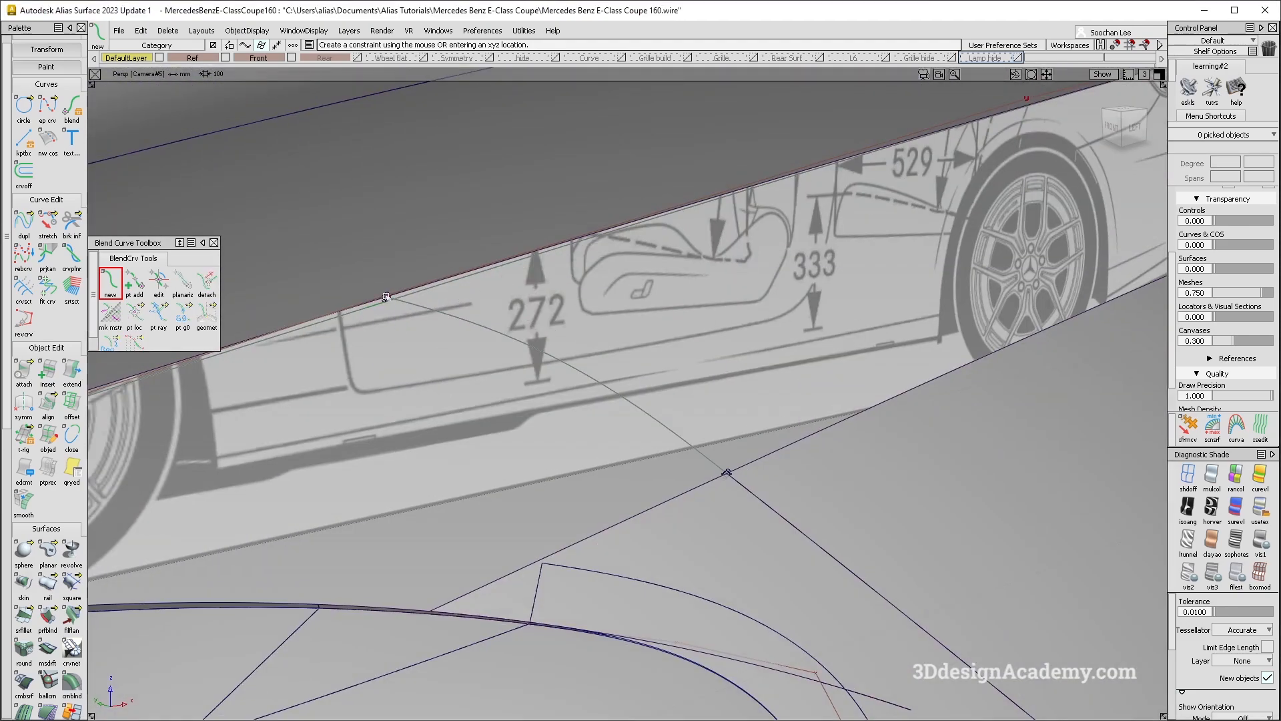
pyautogui.keyDown('alt'); pyautogui.keyDown('shift'); pyautogui.moveTo(510, 301); pyautogui.dragTo(425, 360); pyautogui.keyUp('shift'); pyautogui.keyUp('alt')
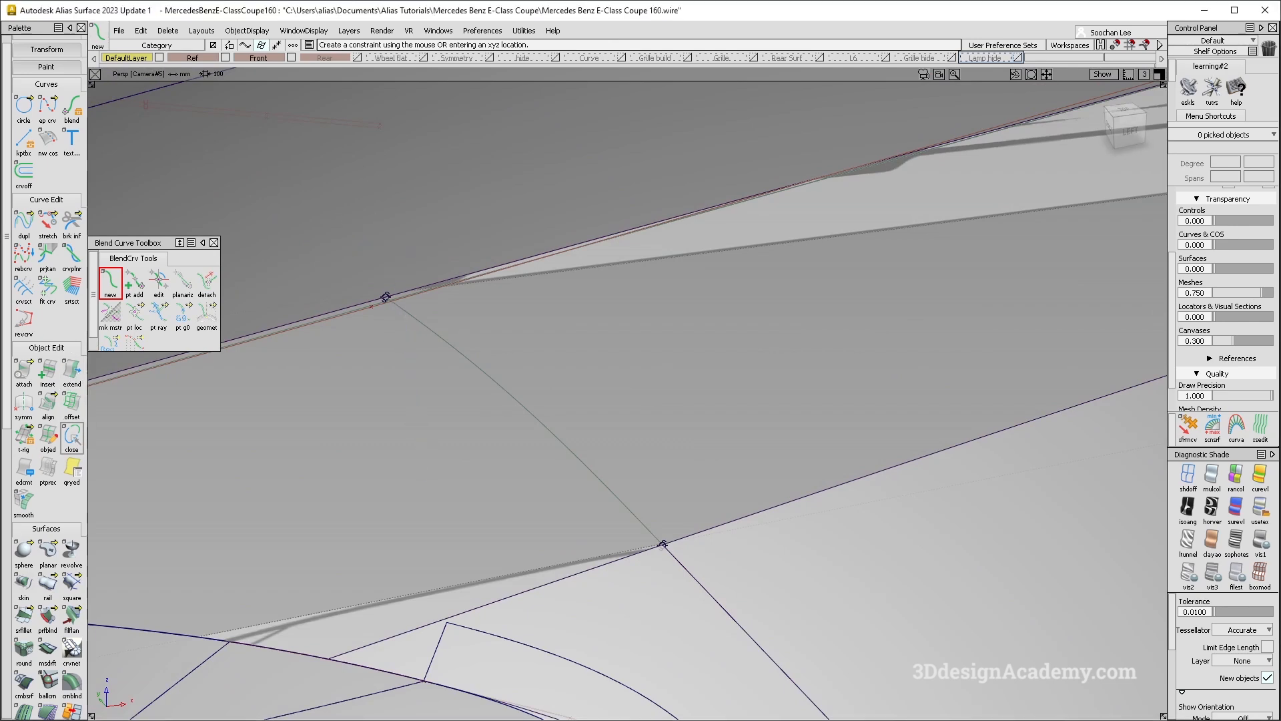
pyautogui.click(72, 587)
pyautogui.click(514, 263)
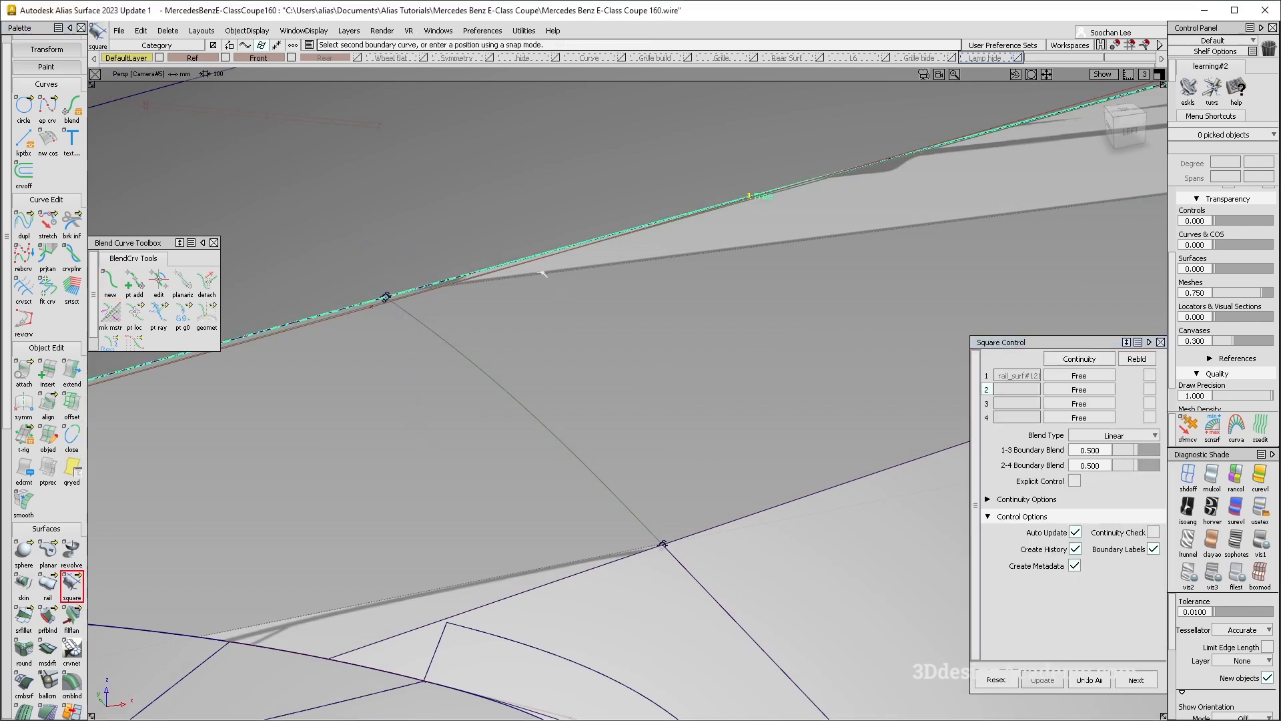
pyautogui.click(755, 512)
pyautogui.keyDown('alt'); pyautogui.keyDown('shift'); pyautogui.moveTo(754, 512); pyautogui.dragTo(574, 507, button='right'); pyautogui.keyUp('shift'); pyautogui.keyUp('alt')
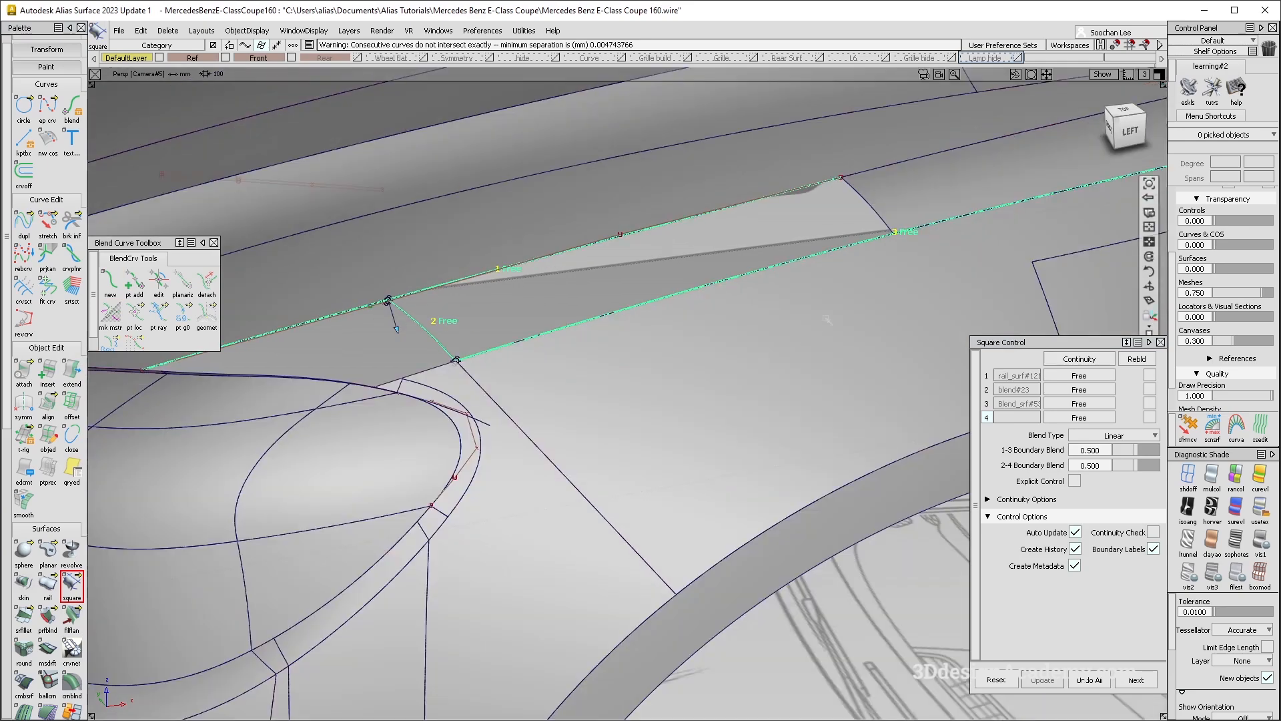
pyautogui.click(880, 215)
pyautogui.keyDown('alt'); pyautogui.keyDown('shift'); pyautogui.moveTo(512, 303); pyautogui.dragTo(956, 339, button='right'); pyautogui.keyUp('shift'); pyautogui.keyUp('alt')
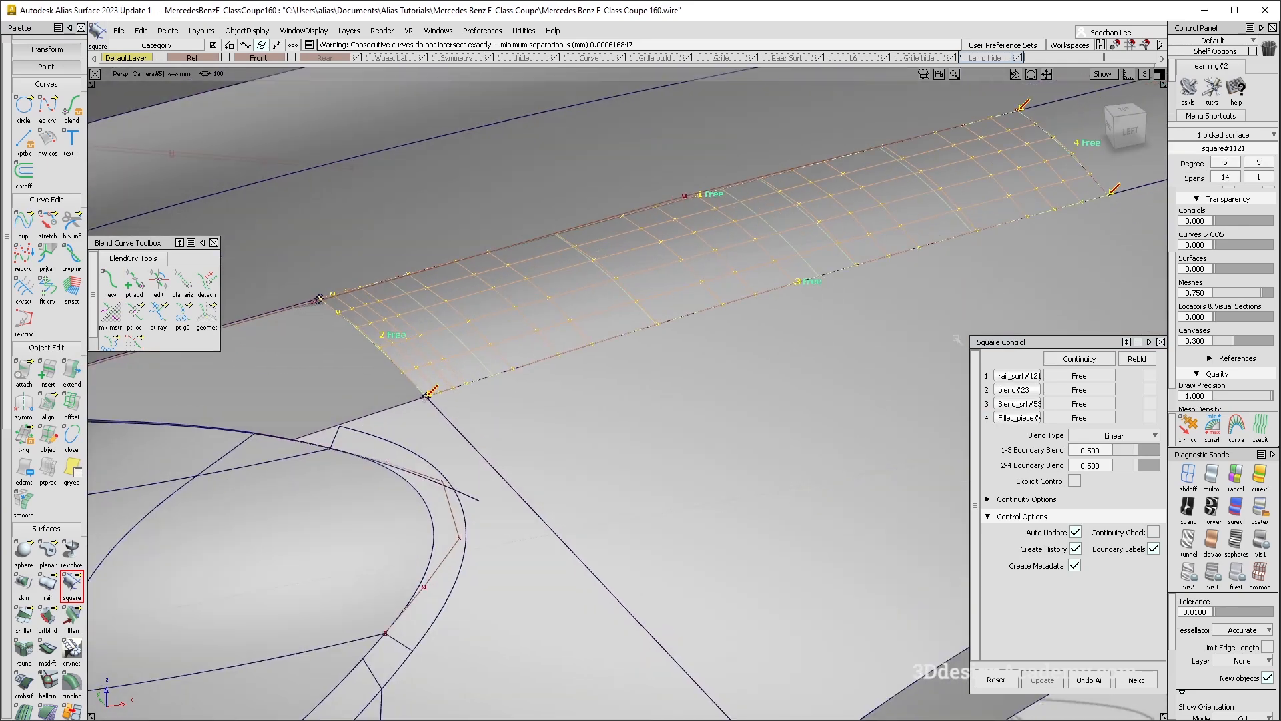
# - Set the Square surface's boundaries 1 and 3 to G2 Curvature and enable Rebuild for boundary 1
pyautogui.click(1081, 377)
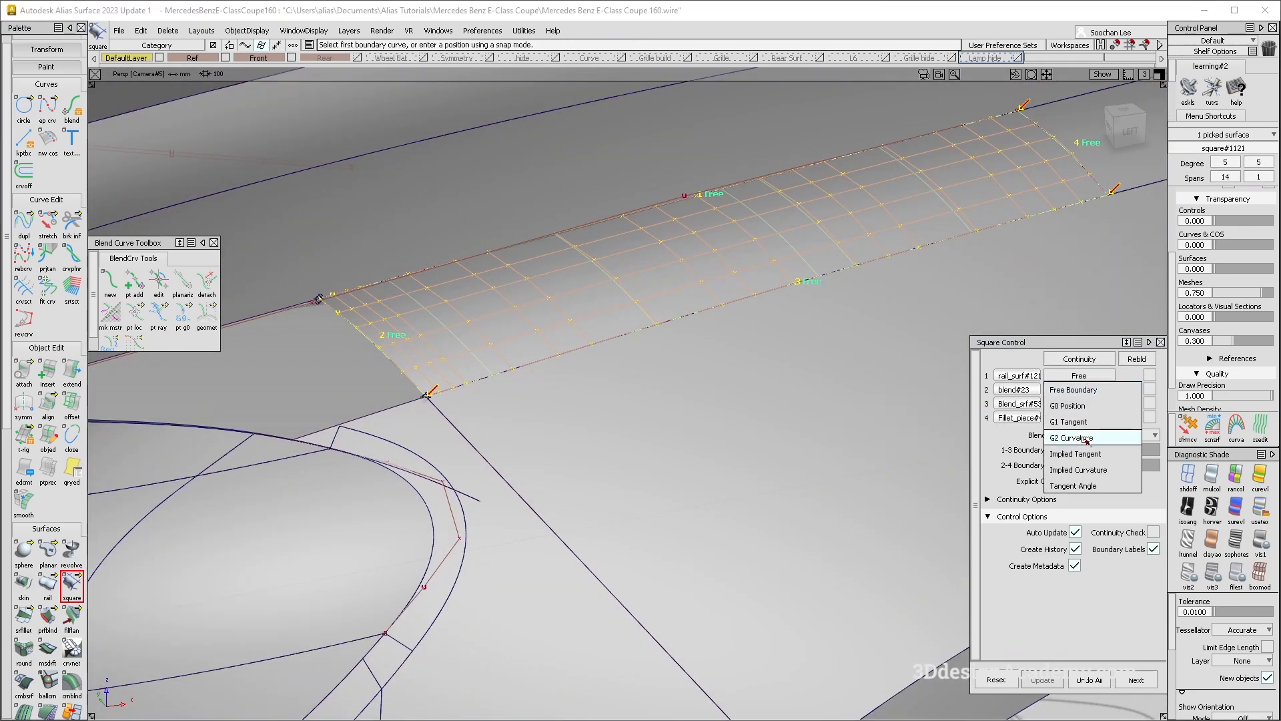
pyautogui.click(1086, 439)
pyautogui.click(1080, 405)
pyautogui.click(1080, 467)
pyautogui.keyDown('alt'); pyautogui.keyDown('shift'); pyautogui.moveTo(710, 367); pyautogui.dragTo(900, 464); pyautogui.keyUp('shift'); pyautogui.keyUp('alt')
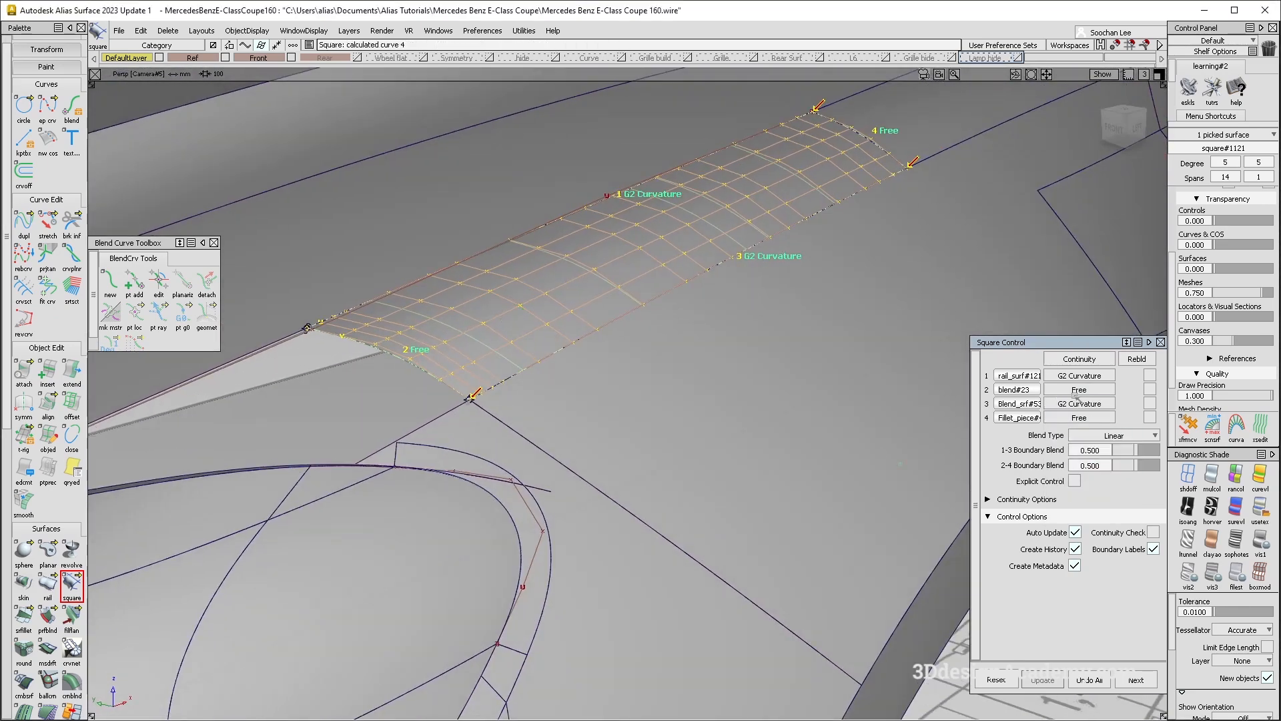
pyautogui.click(1149, 376)
pyautogui.keyDown('alt'); pyautogui.keyDown('shift'); pyautogui.moveTo(626, 319); pyautogui.dragTo(492, 403); pyautogui.keyUp('shift'); pyautogui.keyUp('alt')
pyautogui.press('space')
pyautogui.keyDown('alt'); pyautogui.keyDown('shift'); pyautogui.moveTo(492, 403); pyautogui.dragTo(627, 301, button='right'); pyautogui.keyUp('shift'); pyautogui.keyUp('alt')
pyautogui.keyDown('ctrl'); pyautogui.keyDown('shift'); pyautogui.moveTo(626, 301); pyautogui.dragTo(660, 251); pyautogui.keyUp('shift'); pyautogui.keyUp('ctrl')
# - Create a blend curve along the headlamp's upper edge, from the front tip of the fender opening to the headlamp surround near its rear
pyautogui.keyDown('alt'); pyautogui.keyDown('shift'); pyautogui.moveTo(505, 307); pyautogui.dragTo(589, 299, button='middle'); pyautogui.keyUp('shift'); pyautogui.keyUp('alt')
pyautogui.keyDown('alt'); pyautogui.keyDown('shift'); pyautogui.moveTo(589, 299); pyautogui.dragTo(441, 367, button='right'); pyautogui.keyUp('shift'); pyautogui.keyUp('alt')
pyautogui.keyDown('alt'); pyautogui.keyDown('shift'); pyautogui.moveTo(441, 368); pyautogui.dragTo(507, 343); pyautogui.keyUp('shift'); pyautogui.keyUp('alt')
pyautogui.keyDown('alt'); pyautogui.keyDown('shift'); pyautogui.moveTo(507, 344); pyautogui.dragTo(566, 320, button='right'); pyautogui.keyUp('shift'); pyautogui.keyUp('alt')
pyautogui.keyDown('alt'); pyautogui.keyDown('shift'); pyautogui.moveTo(566, 320); pyautogui.dragTo(734, 351, button='middle'); pyautogui.keyUp('shift'); pyautogui.keyUp('alt')
pyautogui.keyDown('alt'); pyautogui.keyDown('shift'); pyautogui.moveTo(734, 350); pyautogui.dragTo(669, 354, button='right'); pyautogui.keyUp('shift'); pyautogui.keyUp('alt')
pyautogui.keyDown('alt'); pyautogui.keyDown('shift'); pyautogui.moveTo(669, 354); pyautogui.dragTo(753, 348, button='middle'); pyautogui.keyUp('shift'); pyautogui.keyUp('alt')
pyautogui.click(110, 280)
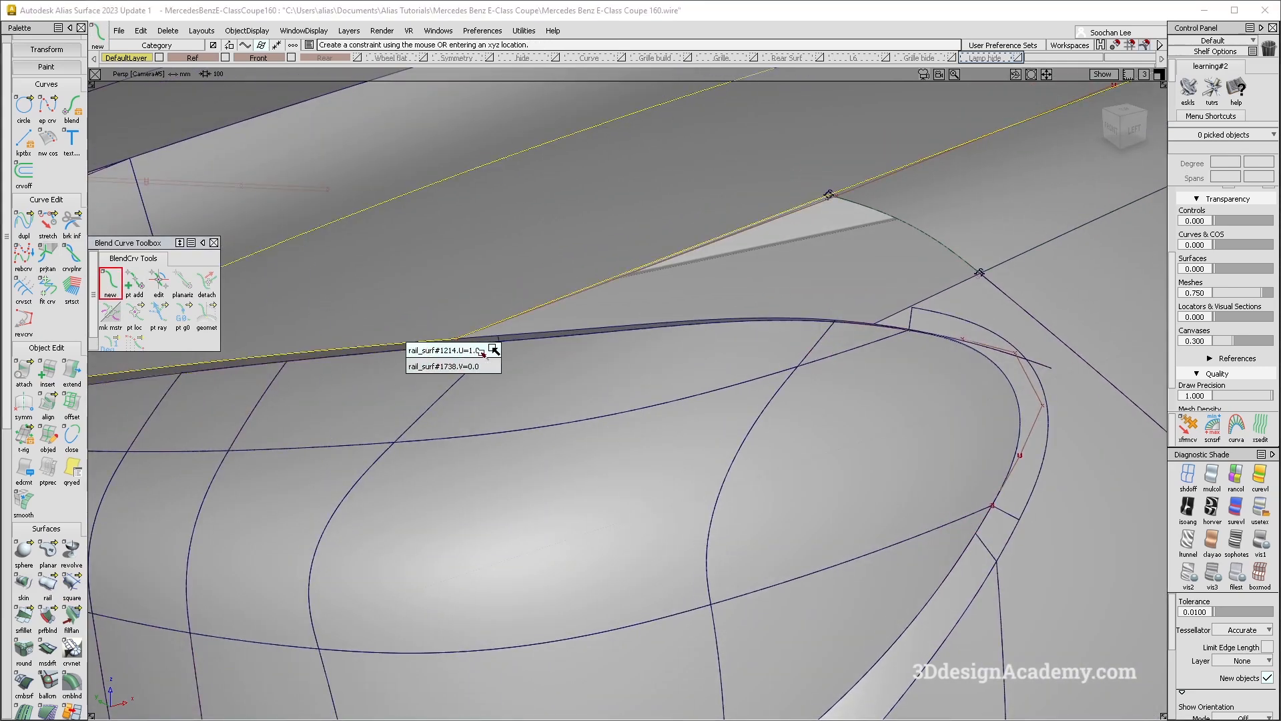
pyautogui.click(455, 339)
pyautogui.keyDown('alt'); pyautogui.keyDown('shift'); pyautogui.moveTo(918, 317); pyautogui.dragTo(884, 322, button='right'); pyautogui.keyUp('shift'); pyautogui.keyUp('alt')
pyautogui.keyDown('alt'); pyautogui.keyDown('shift'); pyautogui.moveTo(884, 321); pyautogui.dragTo(920, 297); pyautogui.keyUp('shift'); pyautogui.keyUp('alt')
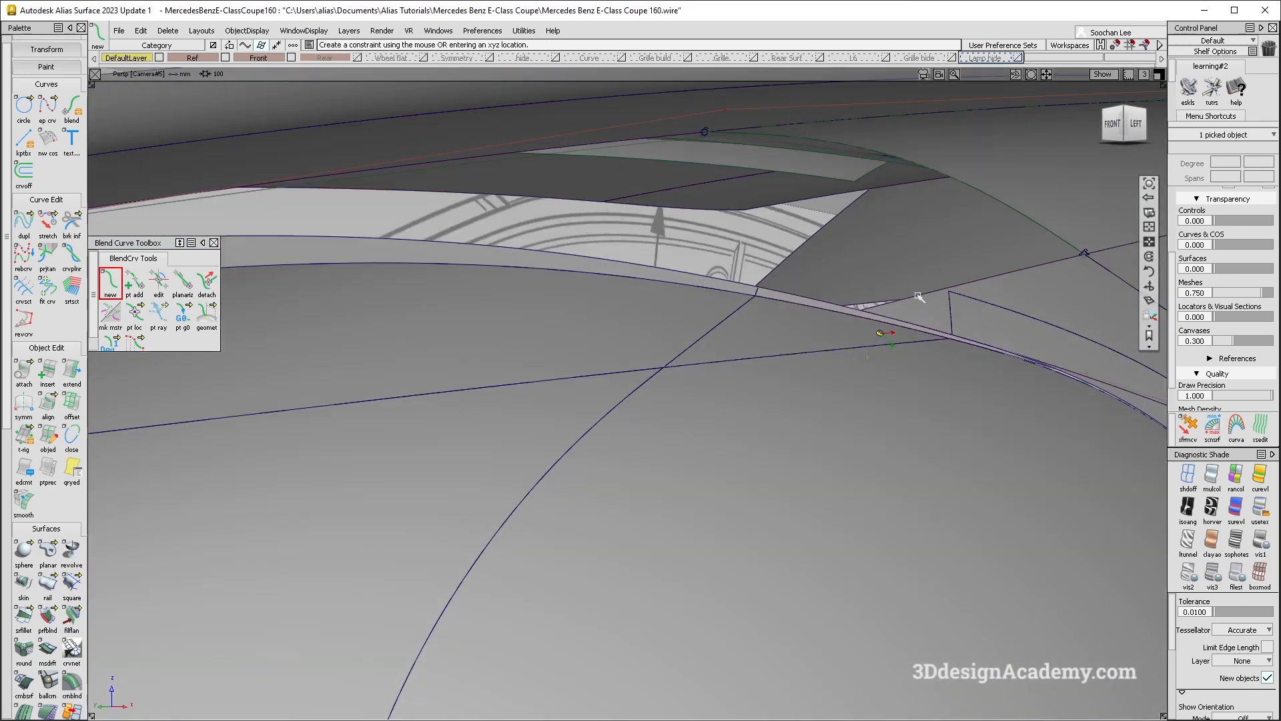
pyautogui.click(885, 318)
pyautogui.click(967, 323)
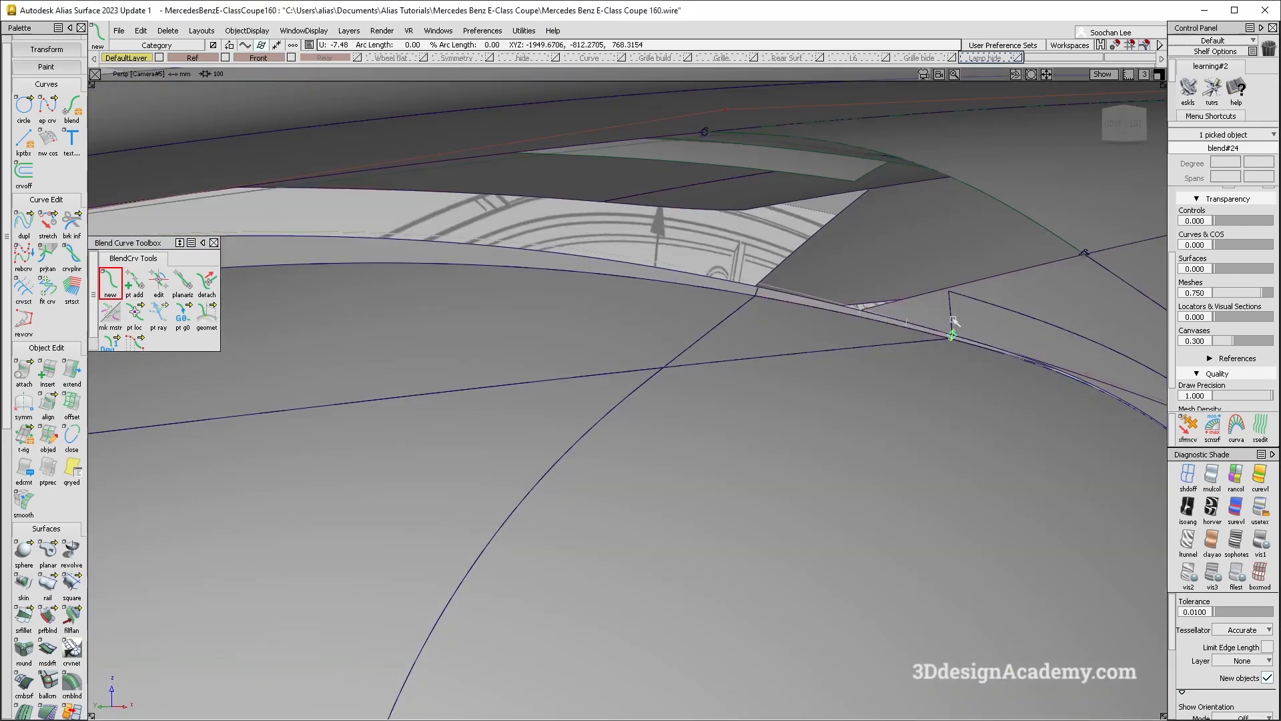
# - Planarize the blend curve running along the headlamp's upper edge
pyautogui.moveTo(427, 259)
pyautogui.keyDown('alt'); pyautogui.keyDown('shift'); pyautogui.mouseDown()
pyautogui.moveTo(486, 284)
pyautogui.moveTo(534, 391)
pyautogui.mouseUp(); pyautogui.keyUp('shift'); pyautogui.keyUp('alt')
pyautogui.keyDown('ctrl'); pyautogui.keyDown('shift'); pyautogui.moveTo(566, 418); pyautogui.dragTo(598, 341); pyautogui.keyUp('shift'); pyautogui.keyUp('ctrl')
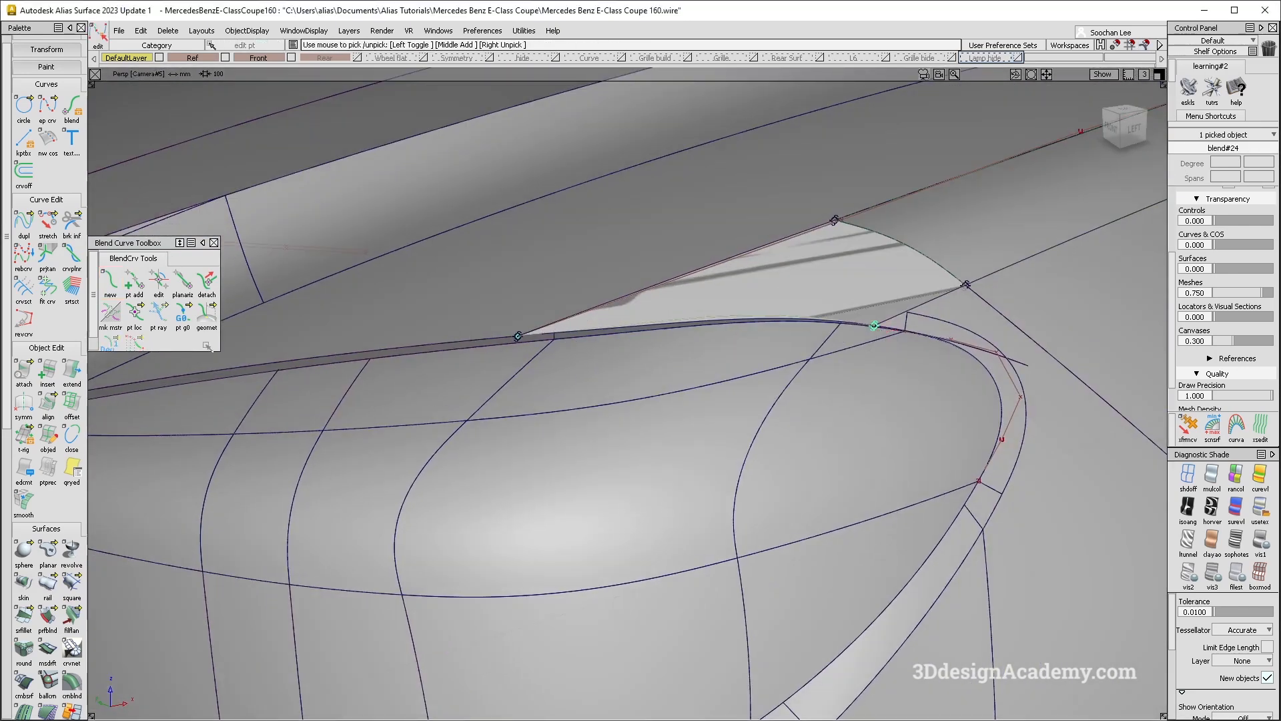
pyautogui.click(184, 280)
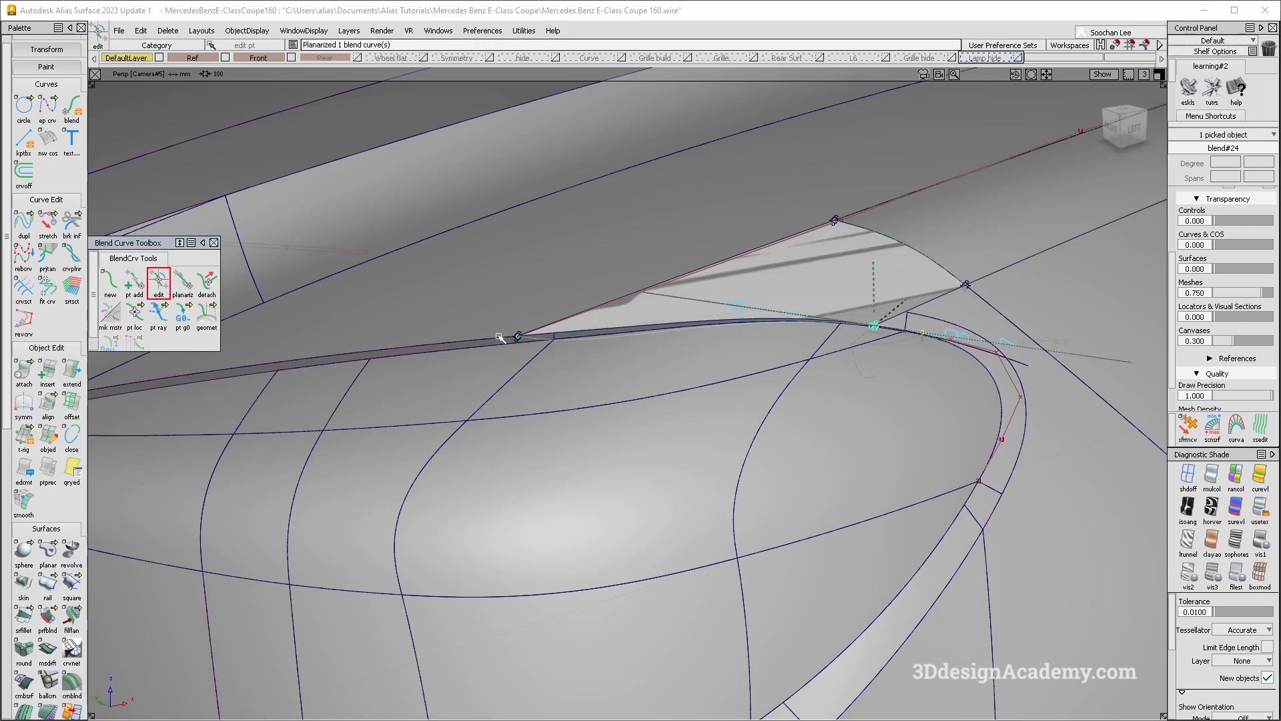
pyautogui.click(540, 337)
pyautogui.click(613, 378)
# - Check the planarized blend curve's front end point and delete the curve
pyautogui.keyDown('alt'); pyautogui.keyDown('shift'); pyautogui.moveTo(711, 352); pyautogui.dragTo(540, 327); pyautogui.keyUp('shift'); pyautogui.keyUp('alt')
pyautogui.keyDown('alt'); pyautogui.keyDown('shift'); pyautogui.moveTo(398, 337); pyautogui.dragTo(306, 365, button='right'); pyautogui.keyUp('shift'); pyautogui.keyUp('alt')
pyautogui.keyDown('alt'); pyautogui.keyDown('shift'); pyautogui.moveTo(306, 366); pyautogui.dragTo(349, 363); pyautogui.keyUp('shift'); pyautogui.keyUp('alt')
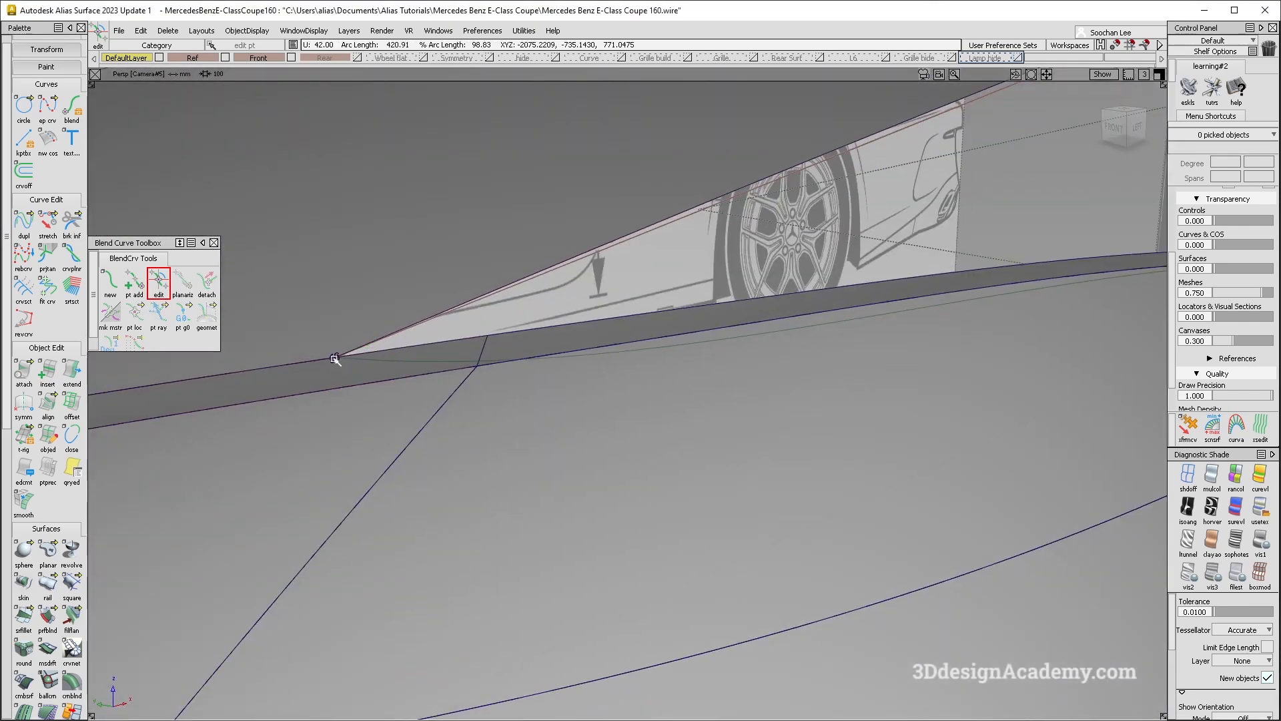
pyautogui.click(335, 359)
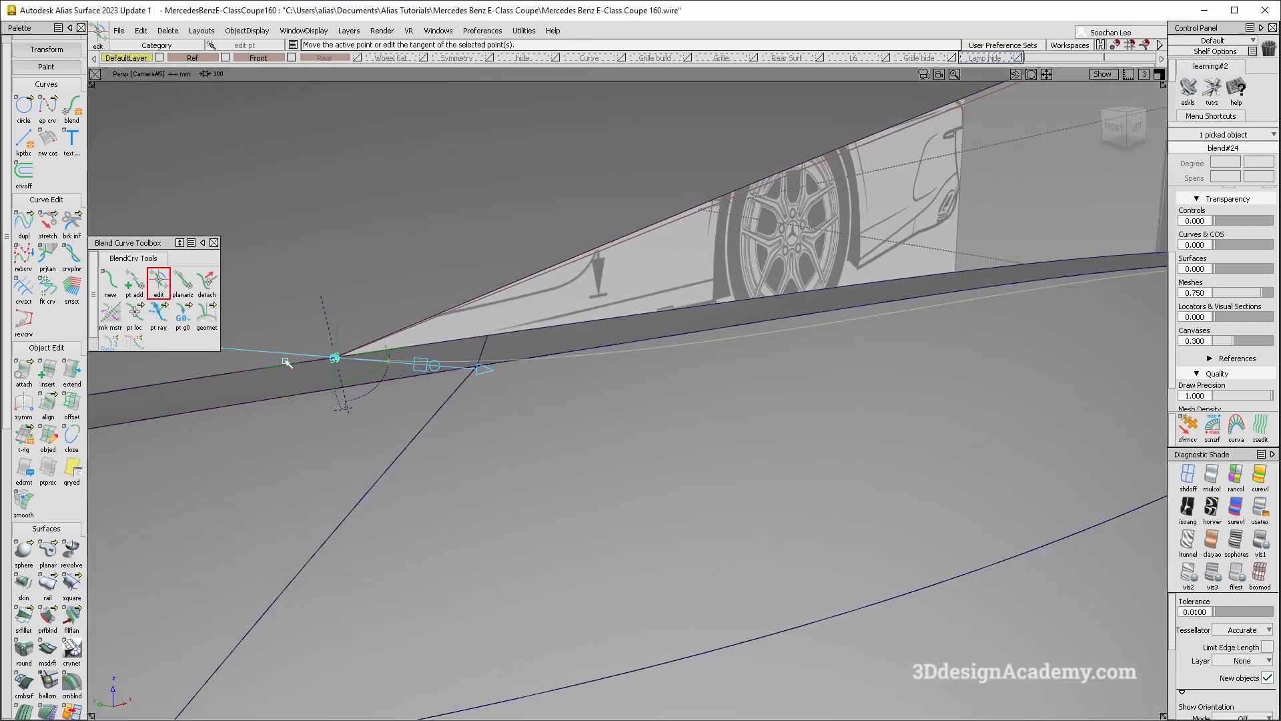
pyautogui.click(457, 428)
pyautogui.keyDown('ctrl'); pyautogui.keyDown('shift'); pyautogui.moveTo(468, 344); pyautogui.dragTo(484, 362); pyautogui.keyUp('shift'); pyautogui.keyUp('ctrl')
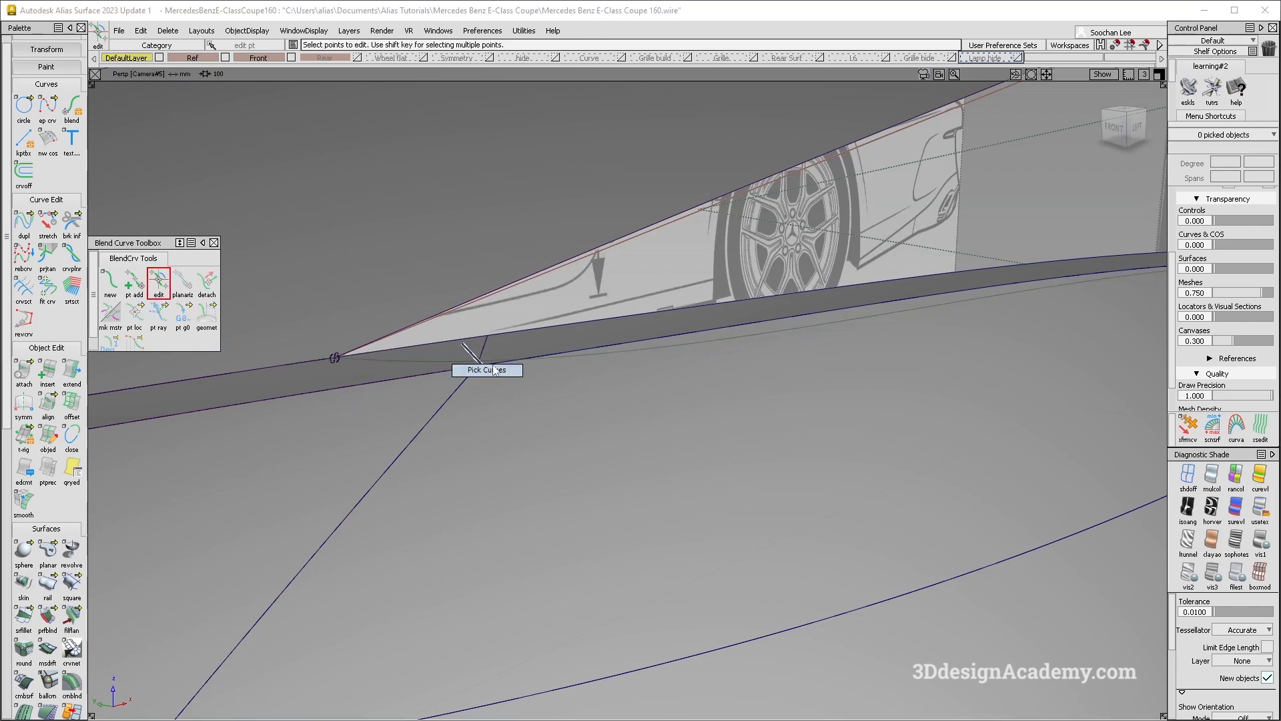
pyautogui.click(476, 355)
pyautogui.press('Delete')
pyautogui.press('Return')
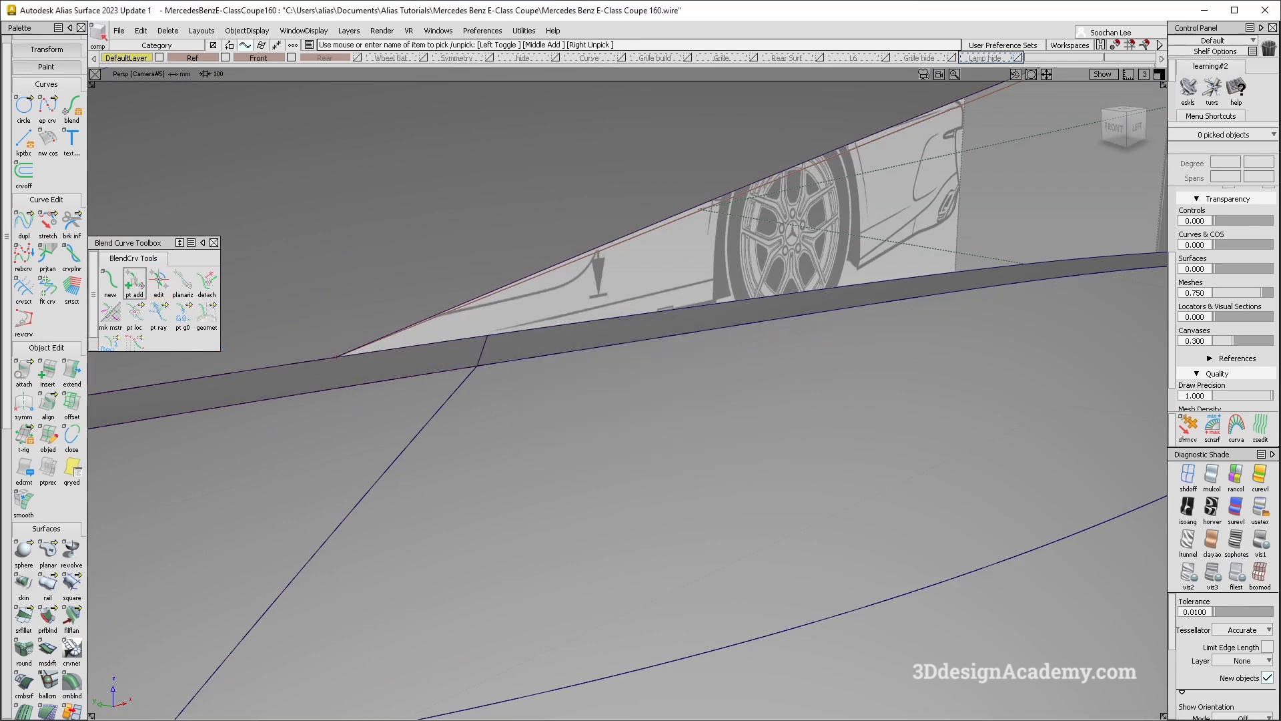
# - Redraw the blend curve from the upper fender's edge at the opening's front tip, and delete the leftover dotted plane outline
pyautogui.click(110, 280)
pyautogui.click(289, 367)
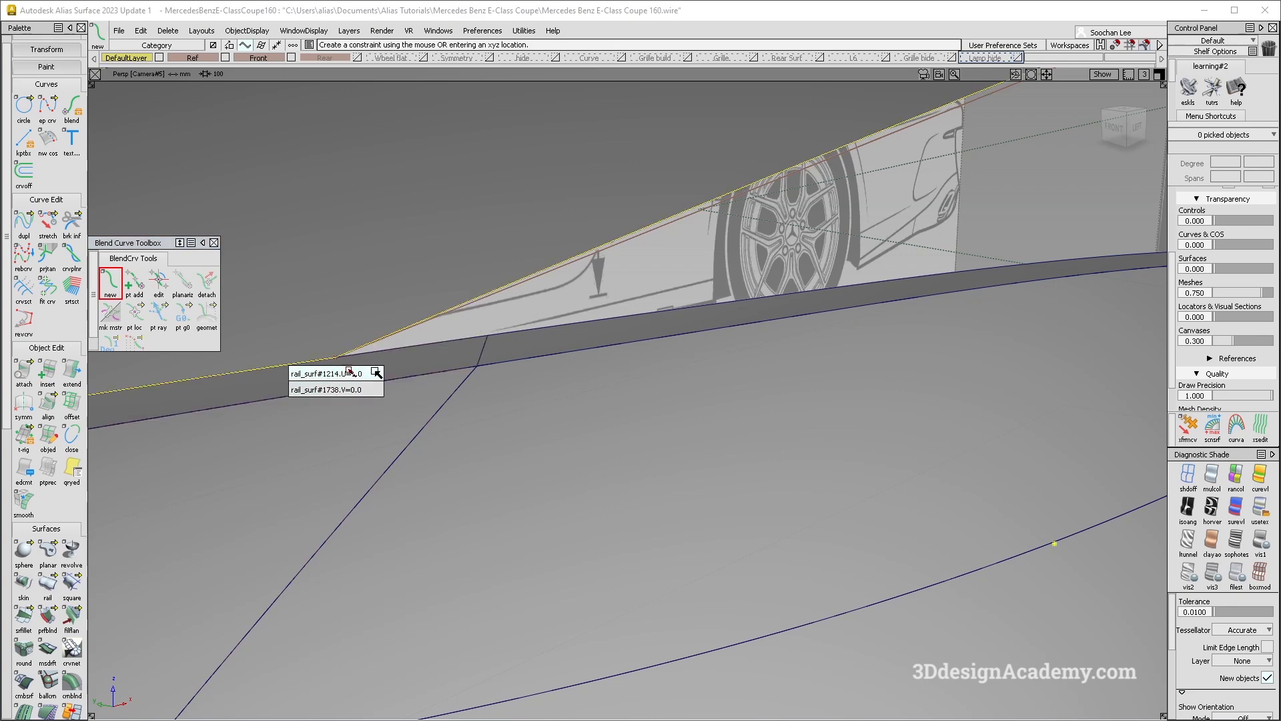
pyautogui.click(374, 373)
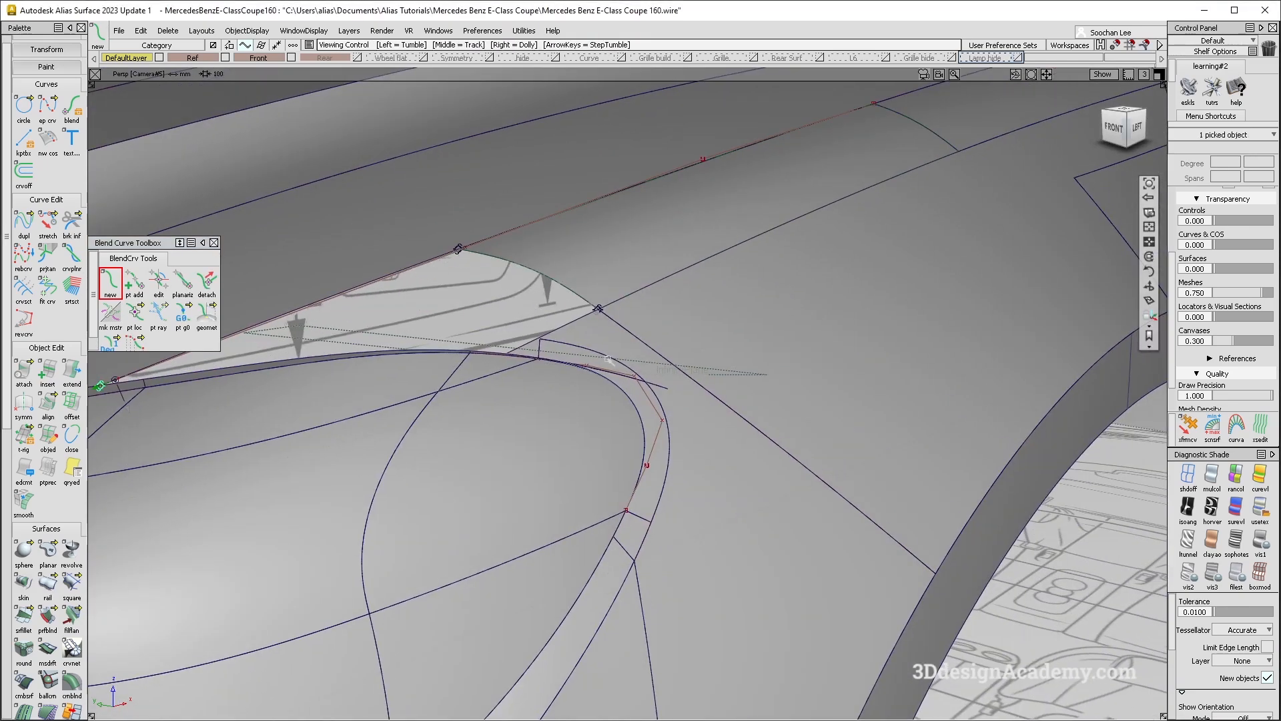
pyautogui.keyDown('alt'); pyautogui.keyDown('shift'); pyautogui.moveTo(524, 360); pyautogui.dragTo(669, 369, button='right'); pyautogui.keyUp('shift'); pyautogui.keyUp('alt')
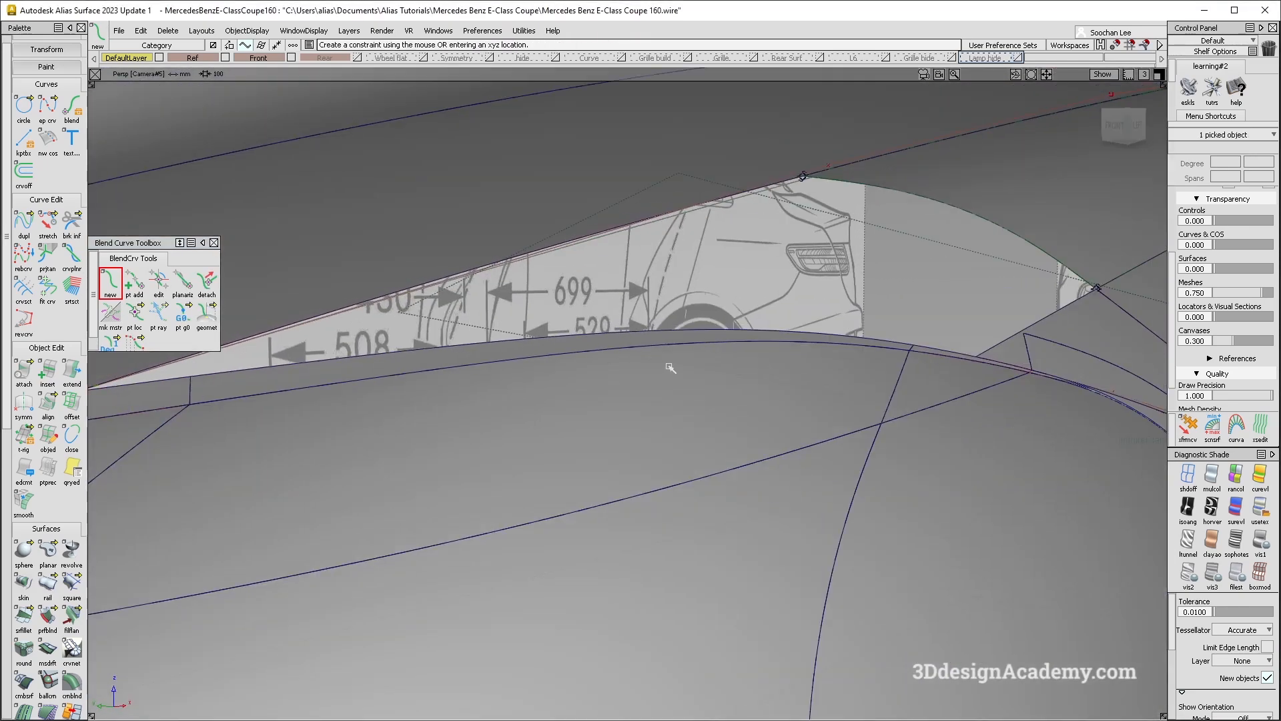
pyautogui.keyDown('ctrl'); pyautogui.keyDown('shift'); pyautogui.moveTo(669, 368); pyautogui.dragTo(670, 334); pyautogui.keyUp('shift'); pyautogui.keyUp('ctrl')
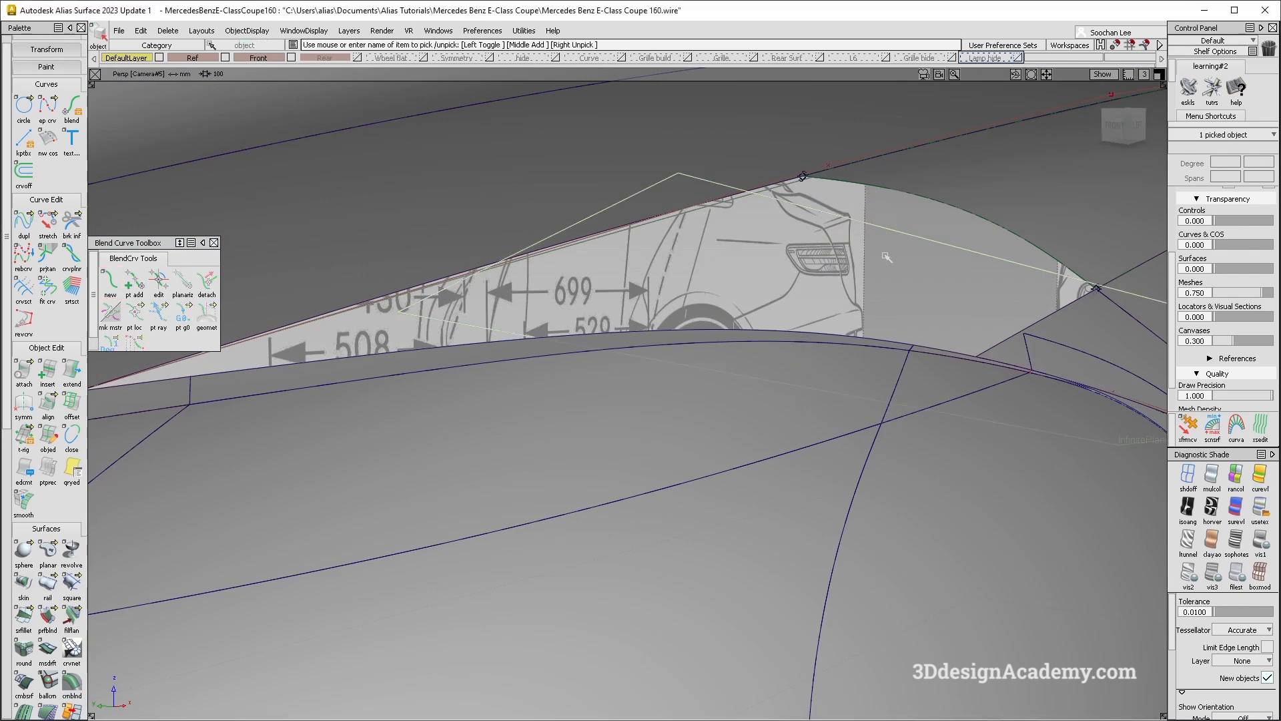
pyautogui.press('Return')
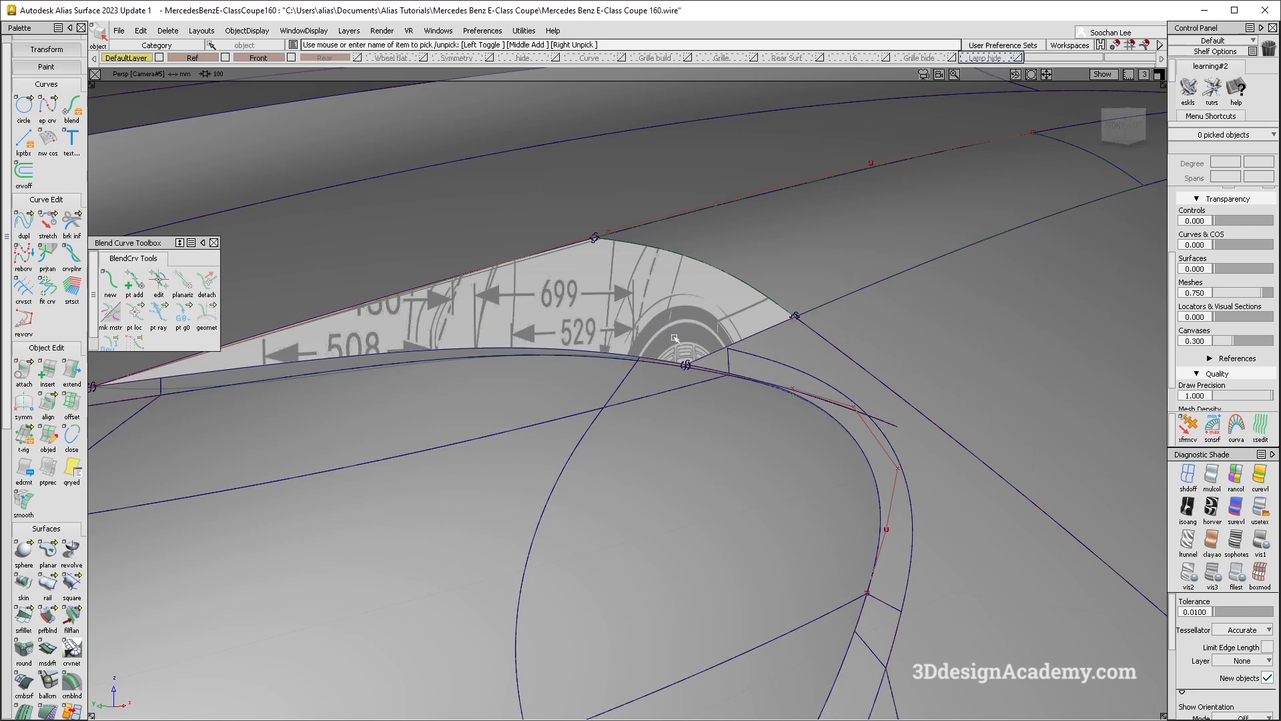
# - Delete the redrawn blend curve along the headlamp's upper edge
pyautogui.keyDown('ctrl'); pyautogui.keyDown('shift'); pyautogui.moveTo(555, 414); pyautogui.dragTo(498, 332); pyautogui.keyUp('shift'); pyautogui.keyUp('ctrl')
pyautogui.moveTo(497, 332); pyautogui.dragTo(517, 389)
pyautogui.press('Delete')
pyautogui.press('Return')
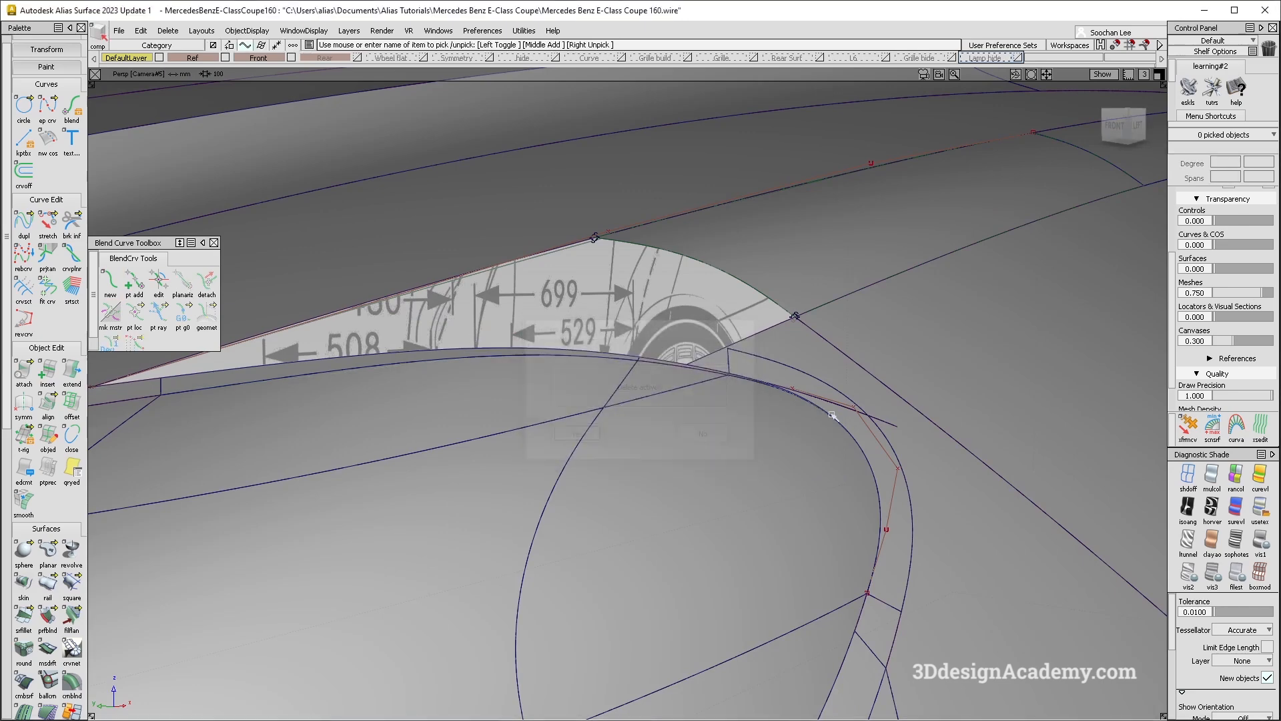
# - Examine the narrow strip surface and the neighbouring edges where the opening meets the headlamp's upper edge
pyautogui.keyDown('alt'); pyautogui.keyDown('shift'); pyautogui.moveTo(715, 377); pyautogui.dragTo(834, 409, button='right'); pyautogui.keyUp('shift'); pyautogui.keyUp('alt')
pyautogui.keyDown('alt'); pyautogui.keyDown('shift'); pyautogui.moveTo(834, 409); pyautogui.dragTo(863, 349); pyautogui.keyUp('shift'); pyautogui.keyUp('alt')
pyautogui.keyDown('ctrl'); pyautogui.keyDown('shift'); pyautogui.moveTo(864, 349); pyautogui.dragTo(815, 378); pyautogui.keyUp('shift'); pyautogui.keyUp('ctrl')
pyautogui.click(821, 375)
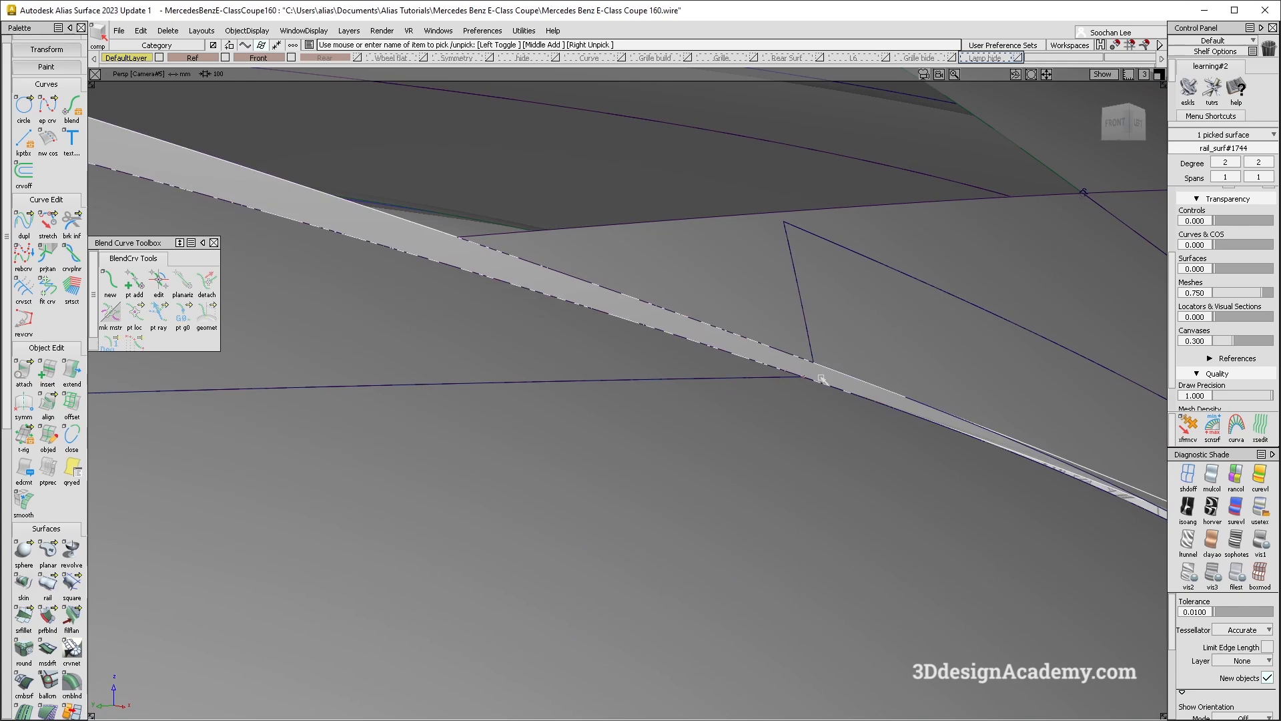
pyautogui.keyDown('alt'); pyautogui.keyDown('shift'); pyautogui.moveTo(925, 411); pyautogui.dragTo(836, 419, button='right'); pyautogui.keyUp('shift'); pyautogui.keyUp('alt')
pyautogui.keyDown('alt'); pyautogui.keyDown('shift'); pyautogui.moveTo(836, 419); pyautogui.dragTo(778, 403); pyautogui.keyUp('shift'); pyautogui.keyUp('alt')
pyautogui.keyDown('alt'); pyautogui.keyDown('shift'); pyautogui.moveTo(777, 403); pyautogui.dragTo(867, 422, button='middle'); pyautogui.keyUp('shift'); pyautogui.keyUp('alt')
pyautogui.keyDown('alt'); pyautogui.keyDown('shift'); pyautogui.moveTo(867, 422); pyautogui.dragTo(687, 403); pyautogui.keyUp('shift'); pyautogui.keyUp('alt')
pyautogui.click(273, 322)
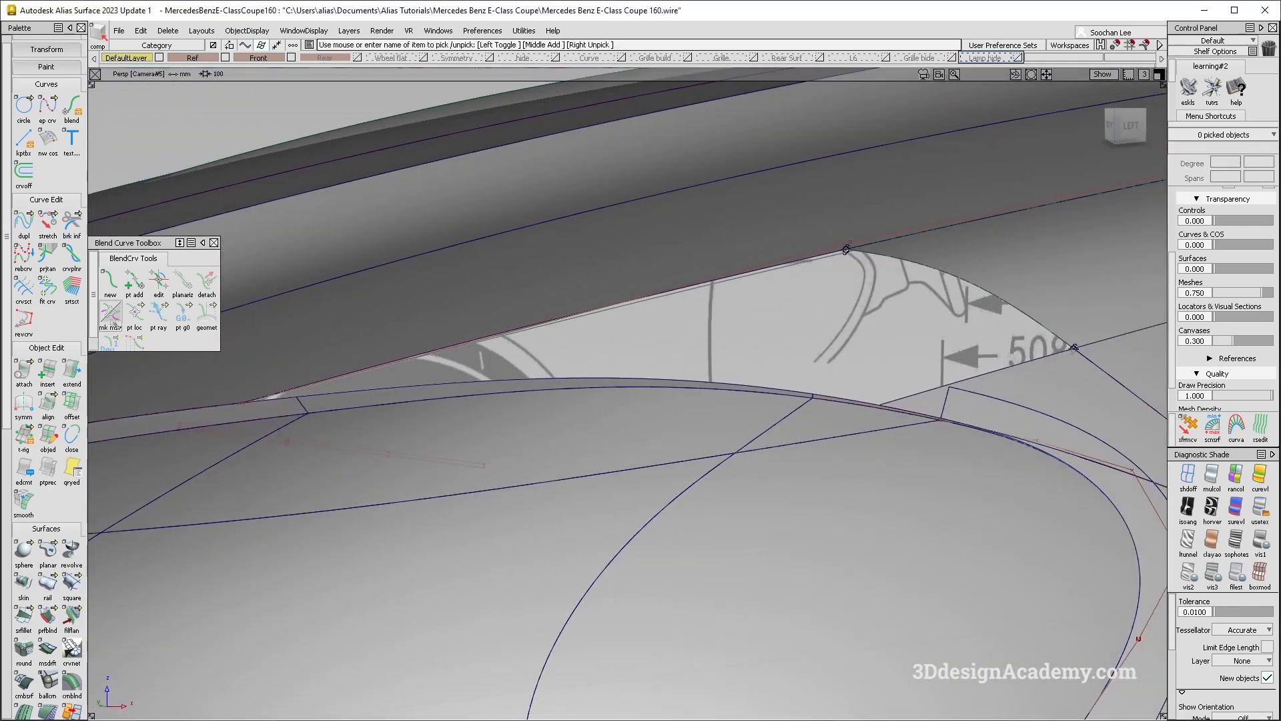
# - Draw a blend curve from the opening's front tip on the fender edge to its lower rear corner above the headlamp
pyautogui.click(112, 284)
pyautogui.click(215, 409)
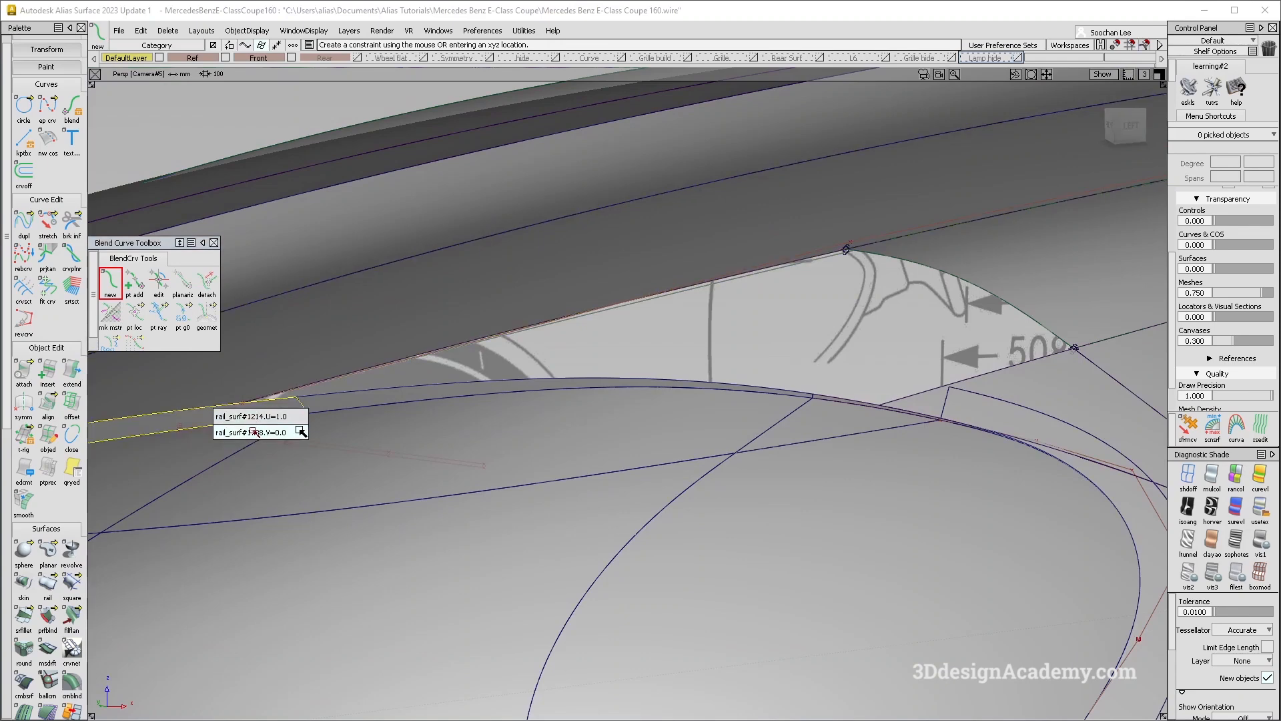
pyautogui.keyDown('alt'); pyautogui.keyDown('shift'); pyautogui.moveTo(915, 414); pyautogui.dragTo(983, 405, button='right'); pyautogui.keyUp('shift'); pyautogui.keyUp('alt')
pyautogui.click(880, 410)
pyautogui.click(974, 418)
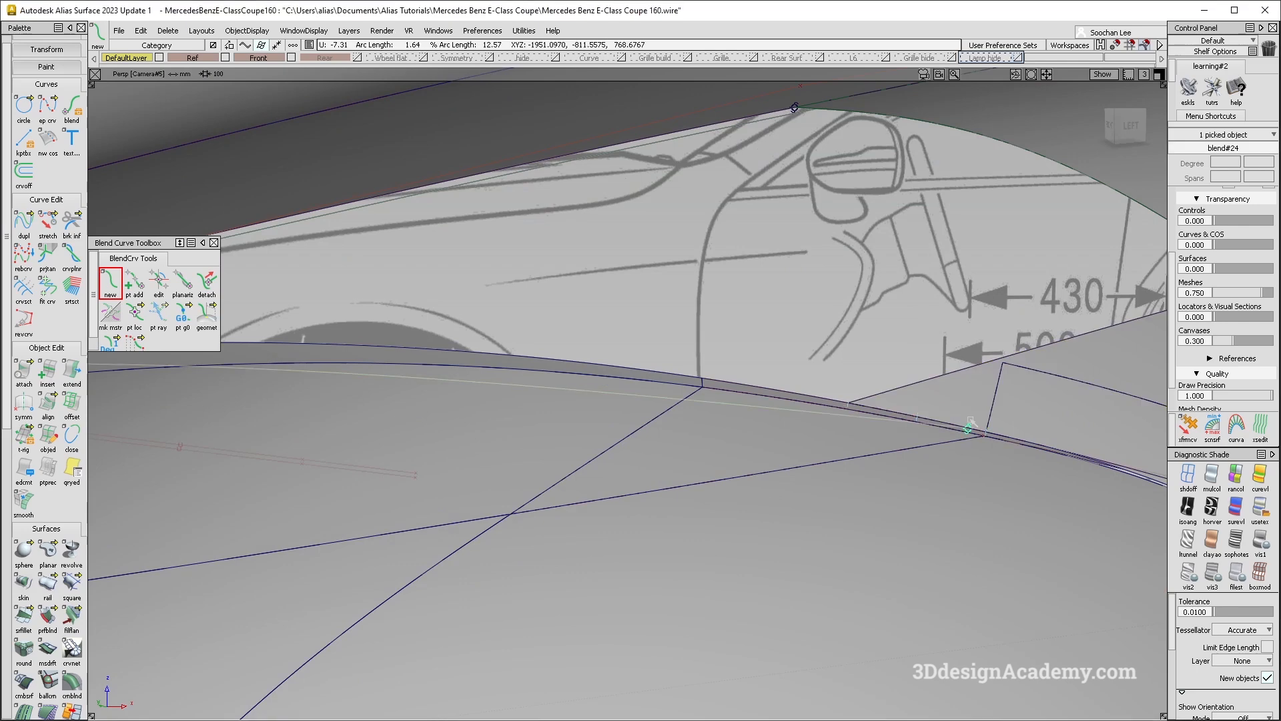
pyautogui.keyDown('alt'); pyautogui.keyDown('shift'); pyautogui.moveTo(654, 368); pyautogui.dragTo(515, 361, button='right'); pyautogui.keyUp('shift'); pyautogui.keyUp('alt')
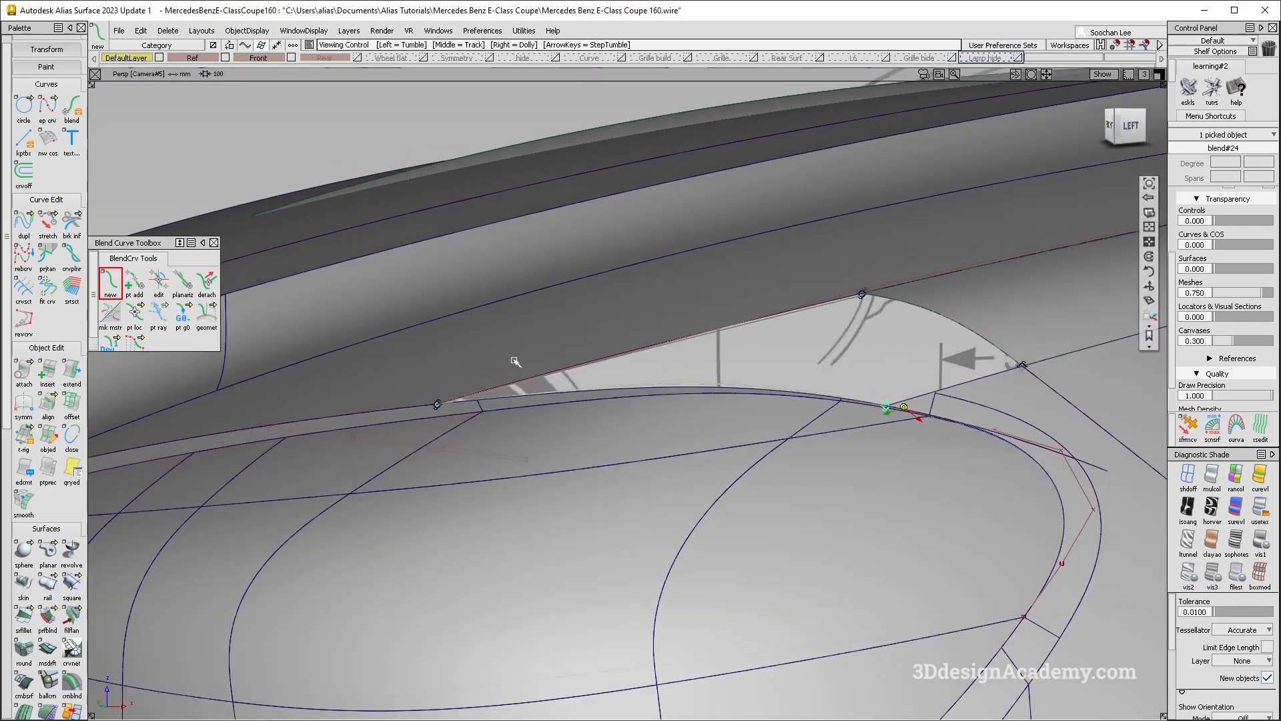
# - Edit the tangent at the blend curve's front end point and clear the selection
pyautogui.click(159, 282)
pyautogui.click(438, 405)
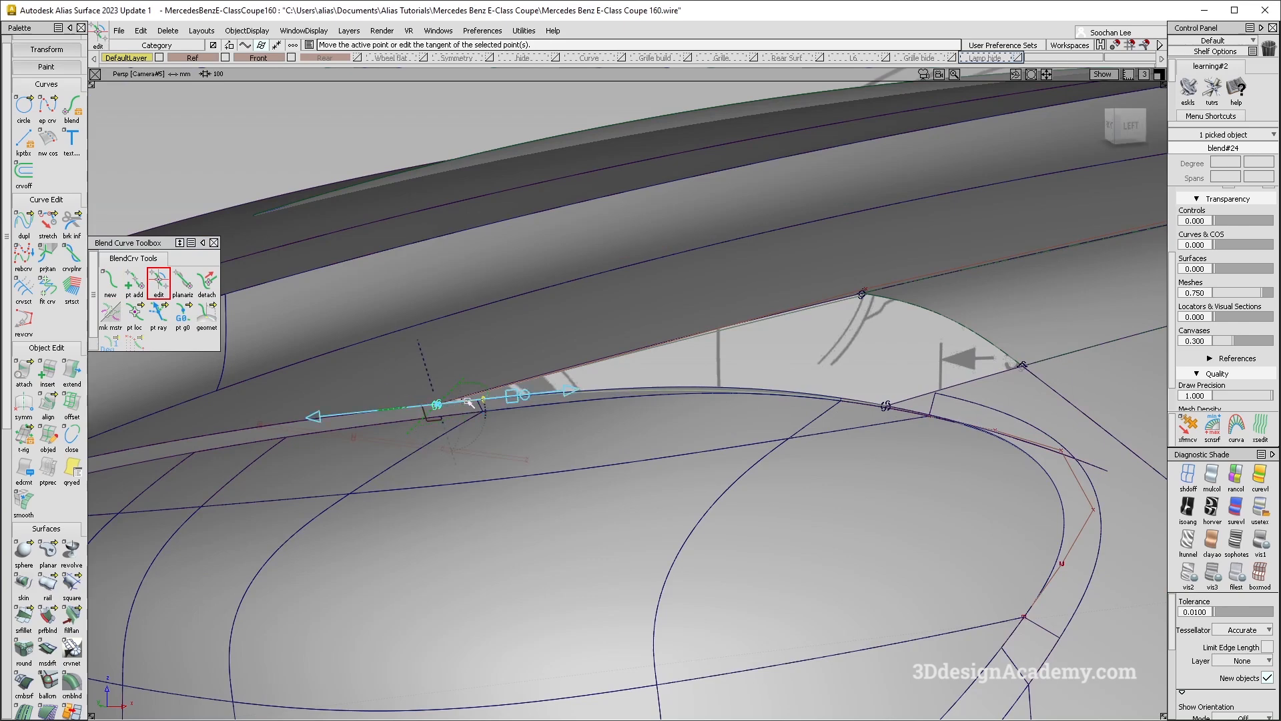
pyautogui.keyDown('ctrl'); pyautogui.keyDown('shift'); pyautogui.moveTo(631, 405); pyautogui.dragTo(627, 434); pyautogui.keyUp('shift'); pyautogui.keyUp('ctrl')
pyautogui.click(686, 398)
pyautogui.moveTo(642, 485)
pyautogui.keyDown('alt'); pyautogui.keyDown('shift'); pyautogui.mouseDown()
pyautogui.moveTo(691, 400)
pyautogui.moveTo(734, 460)
pyautogui.moveTo(695, 534)
pyautogui.mouseUp(); pyautogui.keyUp('shift'); pyautogui.keyUp('alt')
pyautogui.moveTo(695, 534)
pyautogui.keyDown('ctrl'); pyautogui.keyDown('shift'); pyautogui.mouseDown()
pyautogui.moveTo(694, 425)
pyautogui.moveTo(643, 523)
pyautogui.mouseUp(); pyautogui.keyUp('shift'); pyautogui.keyUp('ctrl')
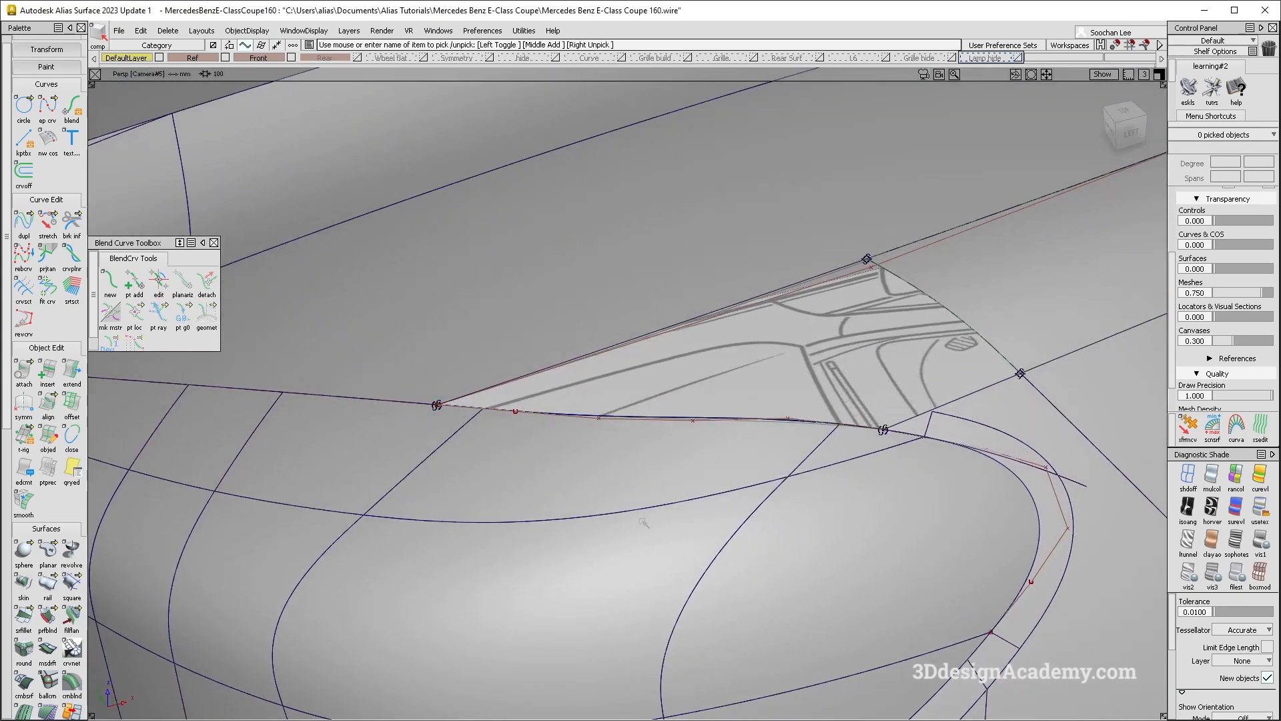
# - Fill the opening with a square surface from its three surface edges and the blend curve, with G2 Curvature on boundaries 1 and 3
pyautogui.click(73, 585)
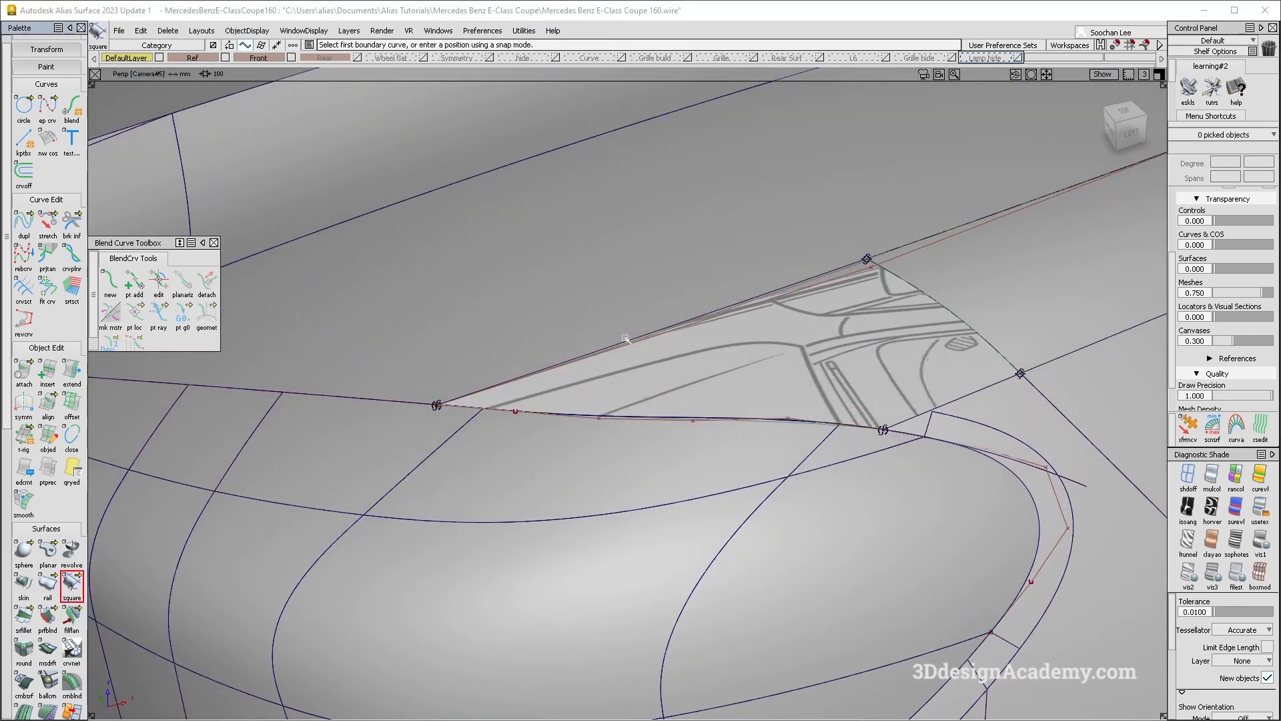
pyautogui.click(632, 418)
pyautogui.click(651, 474)
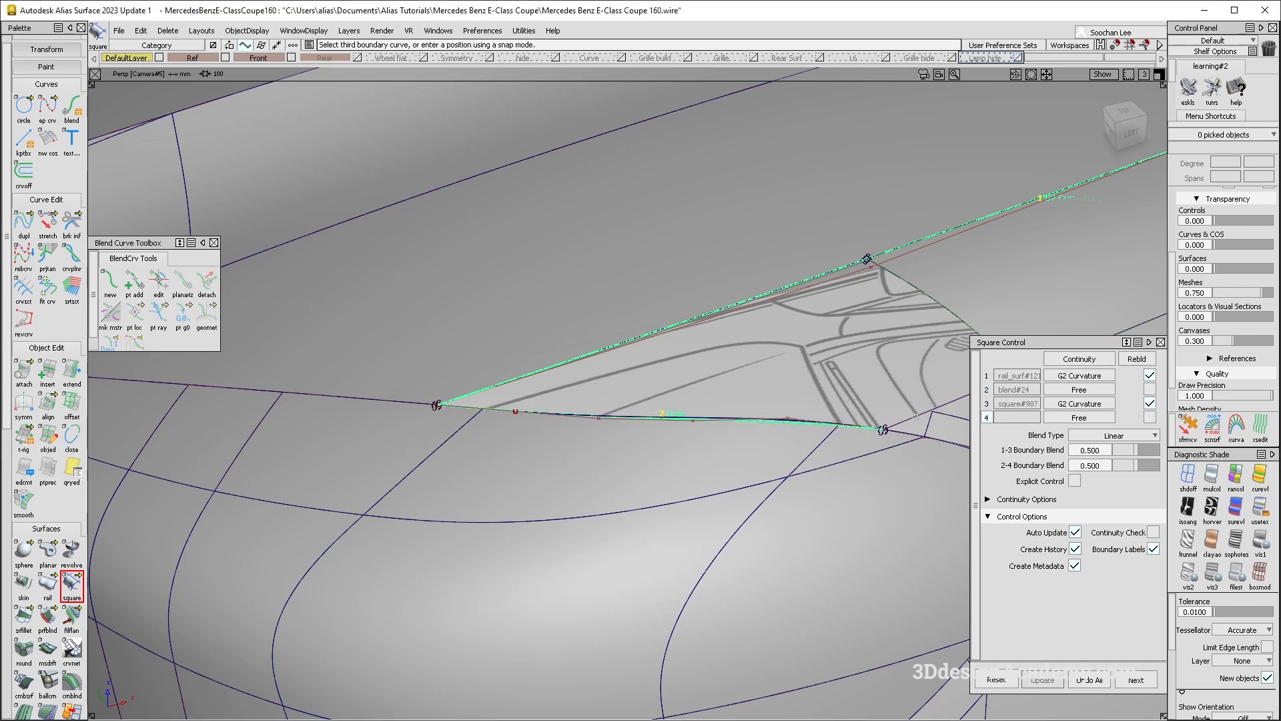
pyautogui.click(959, 321)
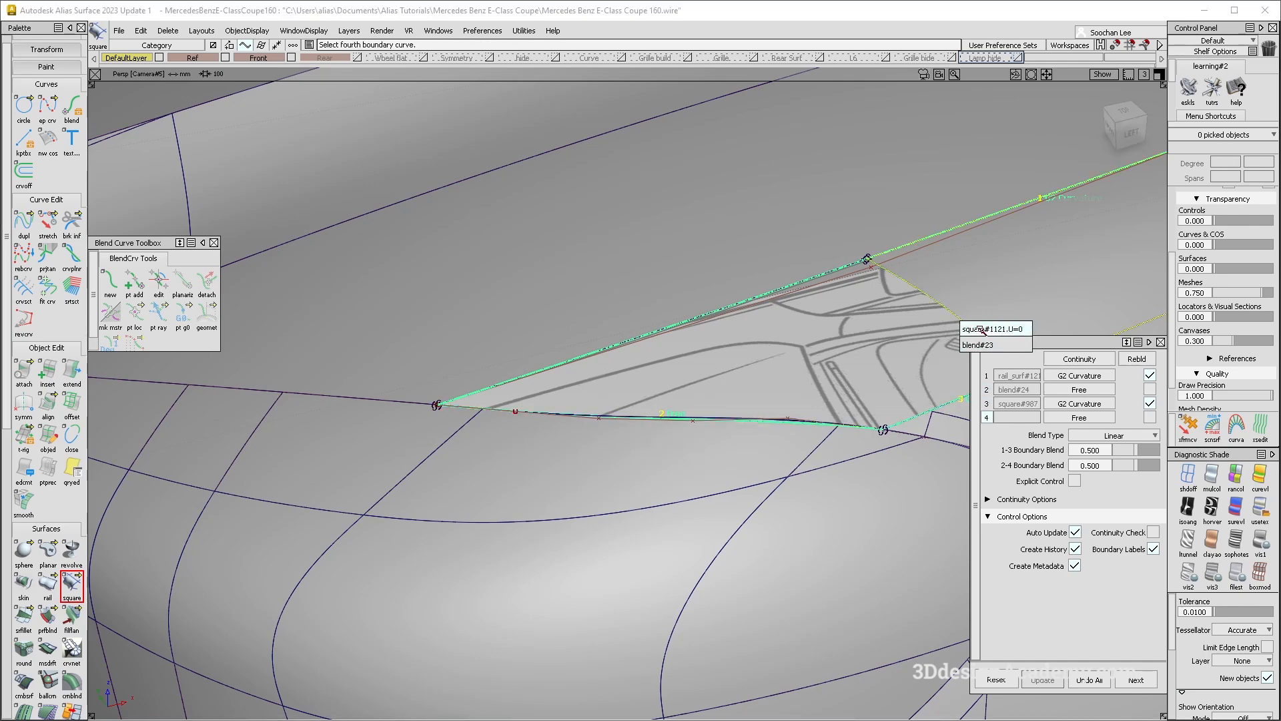
pyautogui.click(981, 329)
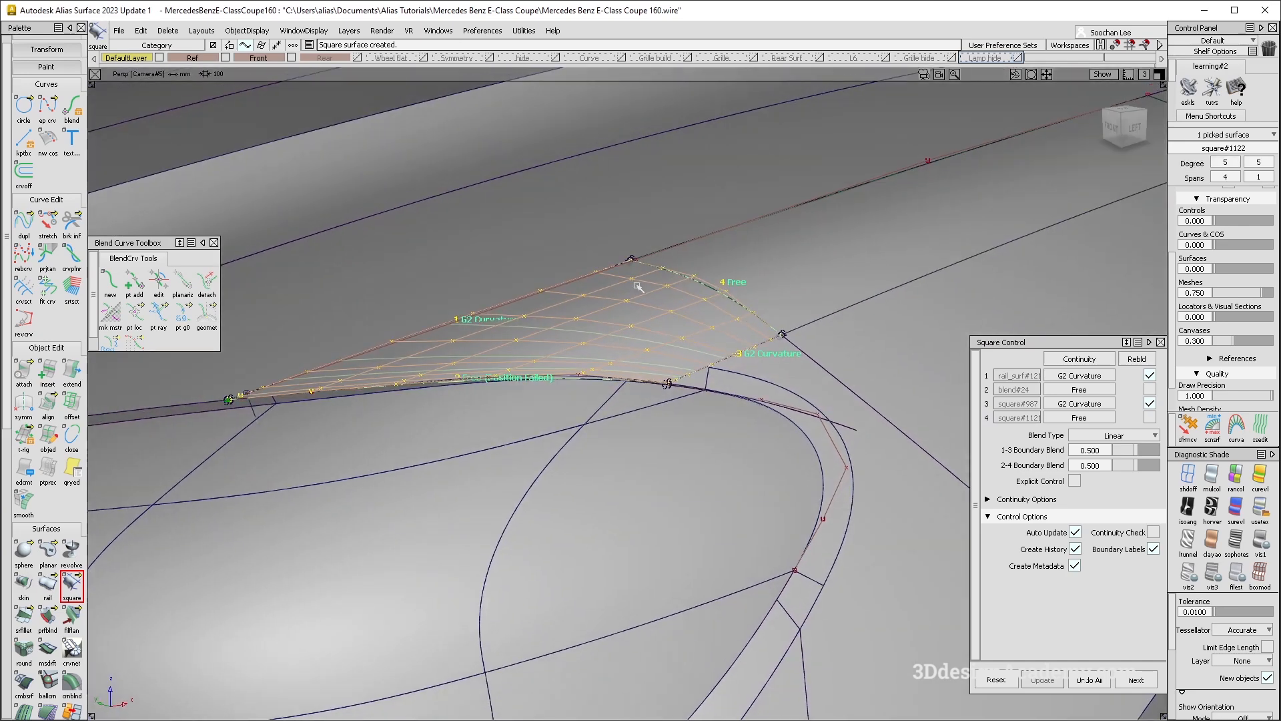
pyautogui.keyDown('alt'); pyautogui.keyDown('shift'); pyautogui.moveTo(354, 395); pyautogui.dragTo(366, 392, button='right'); pyautogui.keyUp('shift'); pyautogui.keyUp('alt')
pyautogui.keyDown('alt'); pyautogui.keyDown('shift'); pyautogui.moveTo(367, 392); pyautogui.dragTo(565, 393, button='middle'); pyautogui.keyUp('shift'); pyautogui.keyUp('alt')
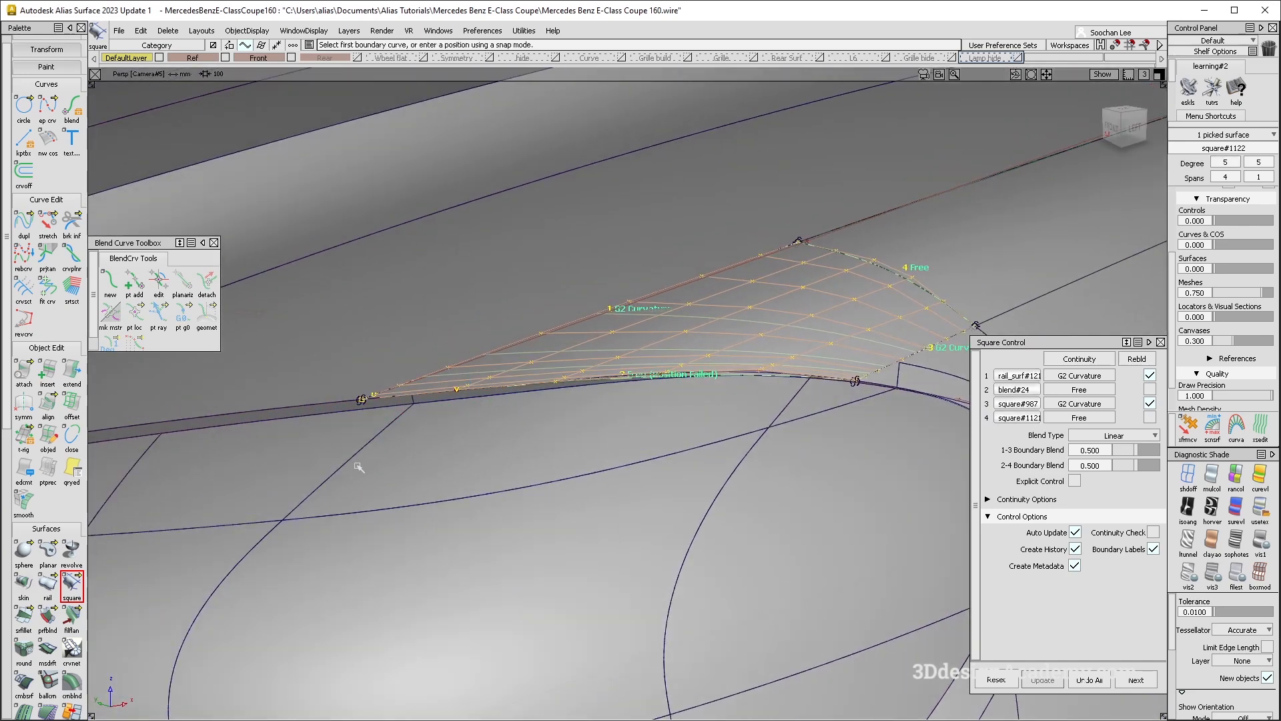
# - Align the front end of the blend curve to the adjoining fender edge with G2 continuity
pyautogui.keyDown('ctrl'); pyautogui.keyDown('shift'); pyautogui.moveTo(367, 374); pyautogui.dragTo(18, 305); pyautogui.keyUp('shift'); pyautogui.keyUp('ctrl')
pyautogui.click(48, 404)
pyautogui.click(446, 400)
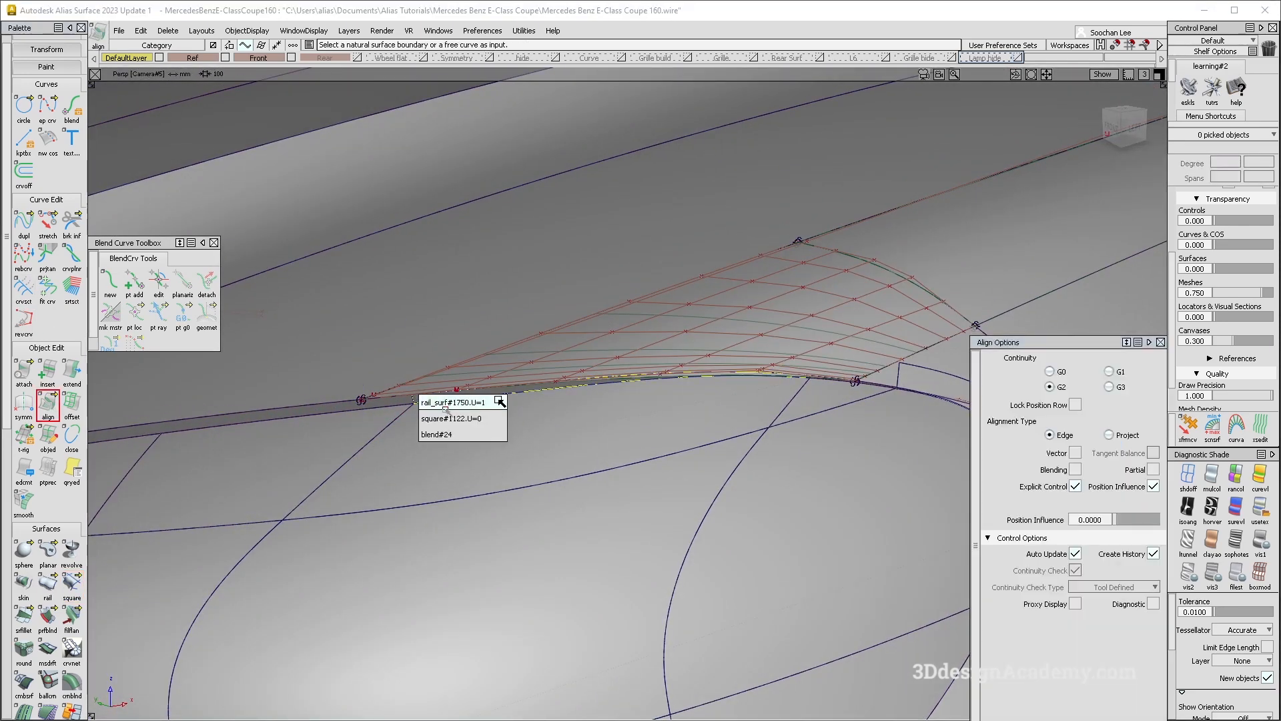
pyautogui.click(435, 436)
pyautogui.click(348, 402)
pyautogui.click(364, 409)
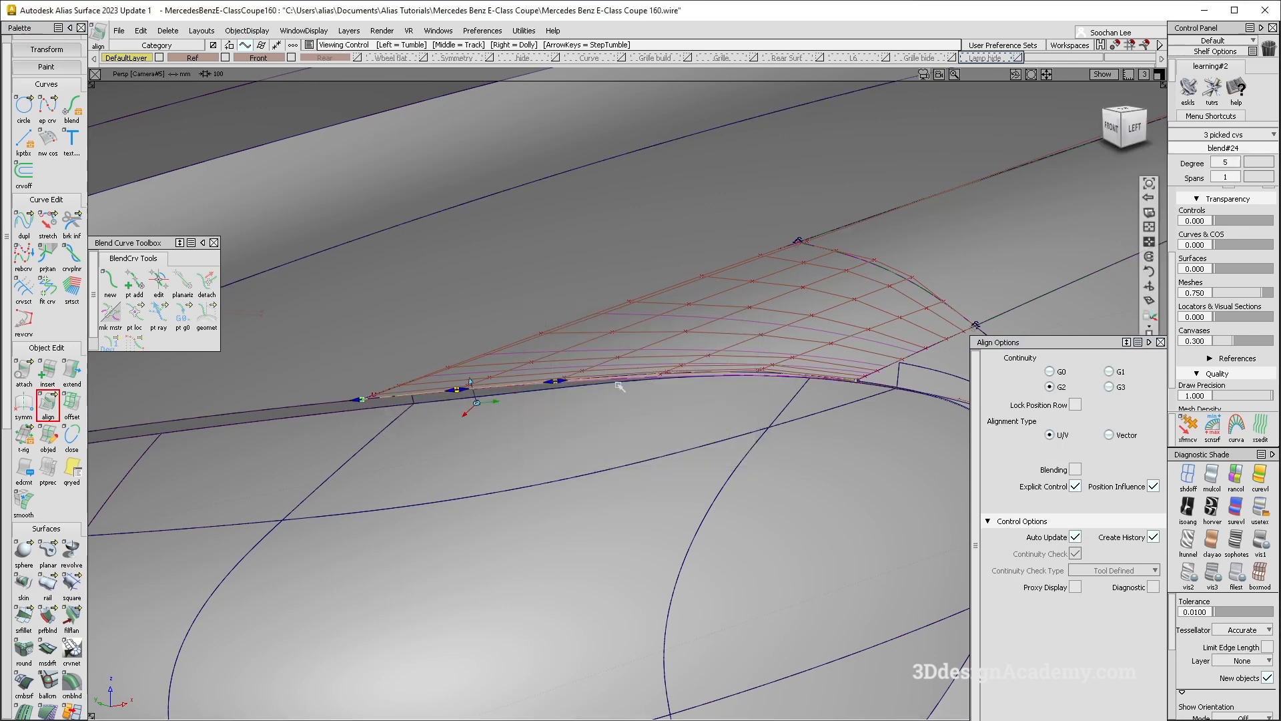
# - Align the rear end of the blend curve to the square#987 trim edge with G2 continuity
pyautogui.keyDown('alt'); pyautogui.keyDown('shift'); pyautogui.moveTo(873, 400); pyautogui.dragTo(753, 404, button='middle'); pyautogui.keyUp('shift'); pyautogui.keyUp('alt')
pyautogui.keyDown('ctrl'); pyautogui.keyDown('shift'); pyautogui.moveTo(754, 408); pyautogui.dragTo(755, 446); pyautogui.keyUp('shift'); pyautogui.keyUp('ctrl')
pyautogui.click(737, 387)
pyautogui.click(738, 414)
pyautogui.keyDown('alt'); pyautogui.keyDown('shift'); pyautogui.moveTo(748, 391); pyautogui.dragTo(890, 389, button='right'); pyautogui.keyUp('shift'); pyautogui.keyUp('alt')
pyautogui.click(573, 366)
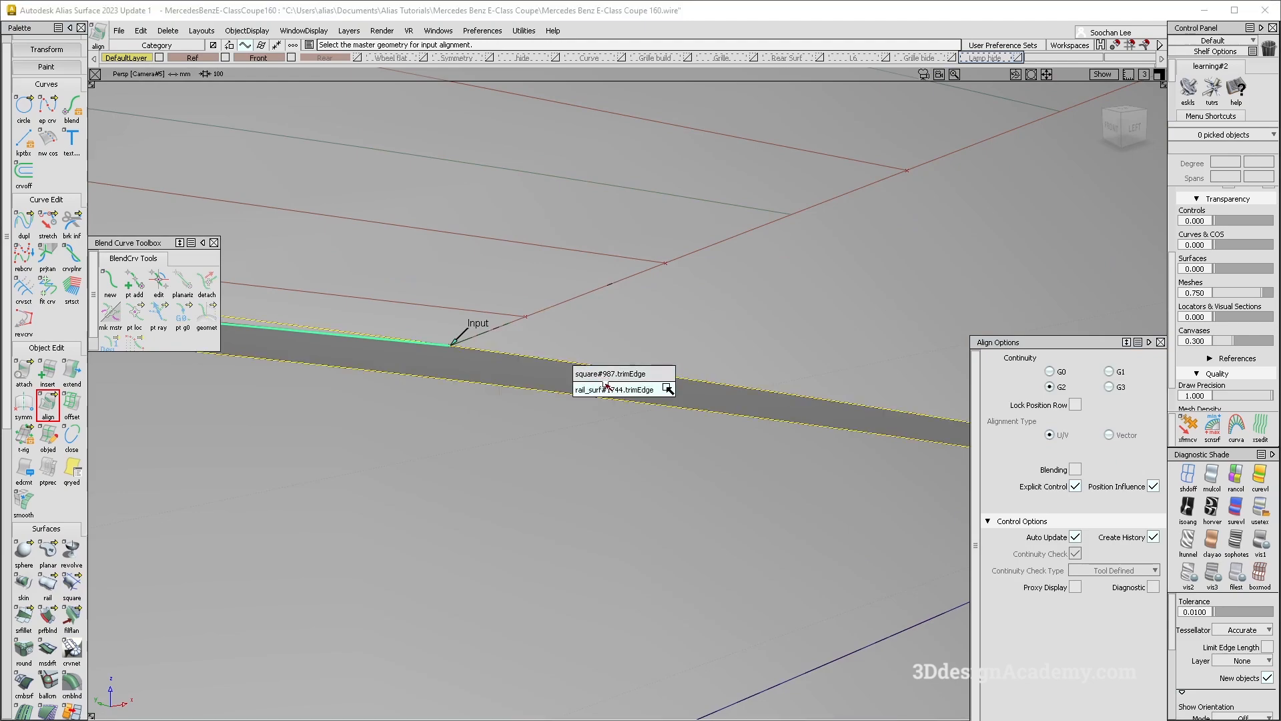
pyautogui.click(607, 375)
# - Delete the square surface filling the opening together with its blend curve
pyautogui.keyDown('alt'); pyautogui.keyDown('shift'); pyautogui.moveTo(606, 375); pyautogui.dragTo(460, 393, button='right'); pyautogui.keyUp('shift'); pyautogui.keyUp('alt')
pyautogui.keyDown('alt'); pyautogui.keyDown('shift'); pyautogui.moveTo(460, 393); pyautogui.dragTo(559, 310, button='middle'); pyautogui.keyUp('shift'); pyautogui.keyUp('alt')
pyautogui.keyDown('alt'); pyautogui.keyDown('shift'); pyautogui.moveTo(560, 311); pyautogui.dragTo(615, 214); pyautogui.keyUp('shift'); pyautogui.keyUp('alt')
pyautogui.keyDown('alt'); pyautogui.keyDown('shift'); pyautogui.moveTo(615, 215); pyautogui.dragTo(674, 278, button='middle'); pyautogui.keyUp('shift'); pyautogui.keyUp('alt')
pyautogui.keyDown('alt'); pyautogui.keyDown('shift'); pyautogui.moveTo(674, 277); pyautogui.dragTo(755, 346); pyautogui.keyUp('shift'); pyautogui.keyUp('alt')
pyautogui.keyDown('alt'); pyautogui.keyDown('shift'); pyautogui.moveTo(769, 298); pyautogui.dragTo(629, 289, button='middle'); pyautogui.keyUp('shift'); pyautogui.keyUp('alt')
pyautogui.keyDown('alt'); pyautogui.keyDown('shift'); pyautogui.moveTo(629, 289); pyautogui.dragTo(551, 332); pyautogui.keyUp('shift'); pyautogui.keyUp('alt')
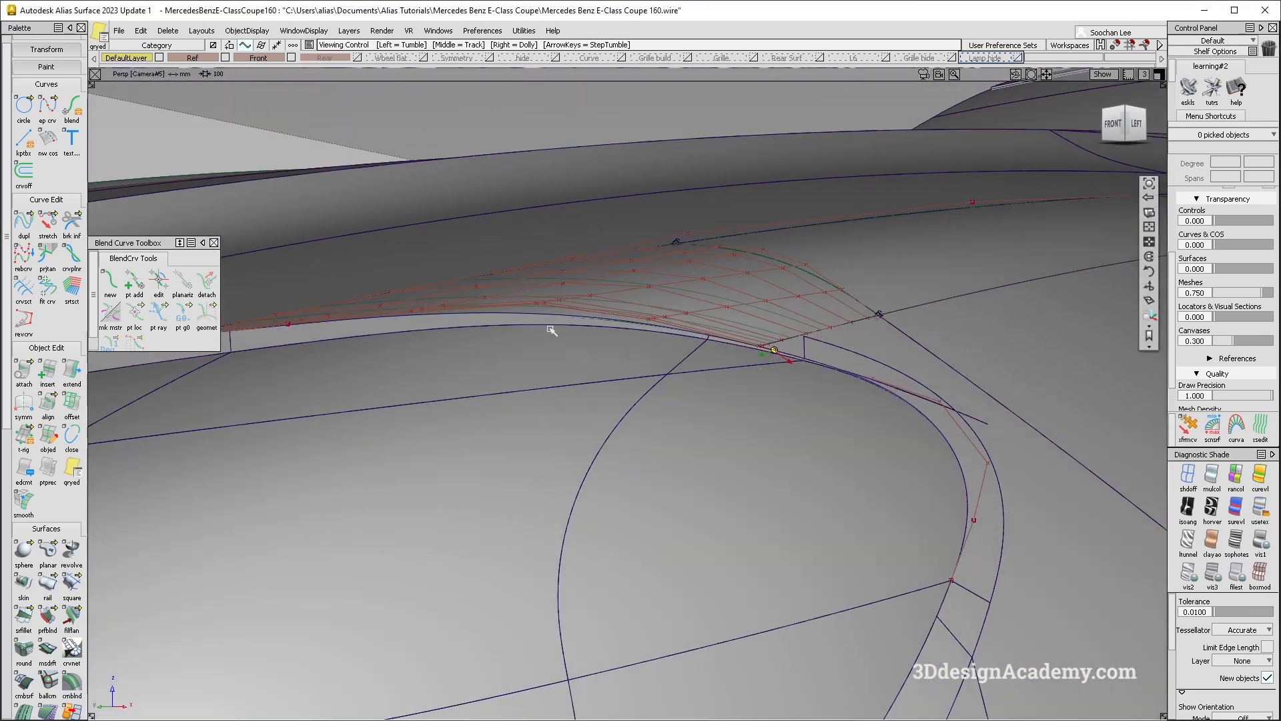
pyautogui.click(592, 307)
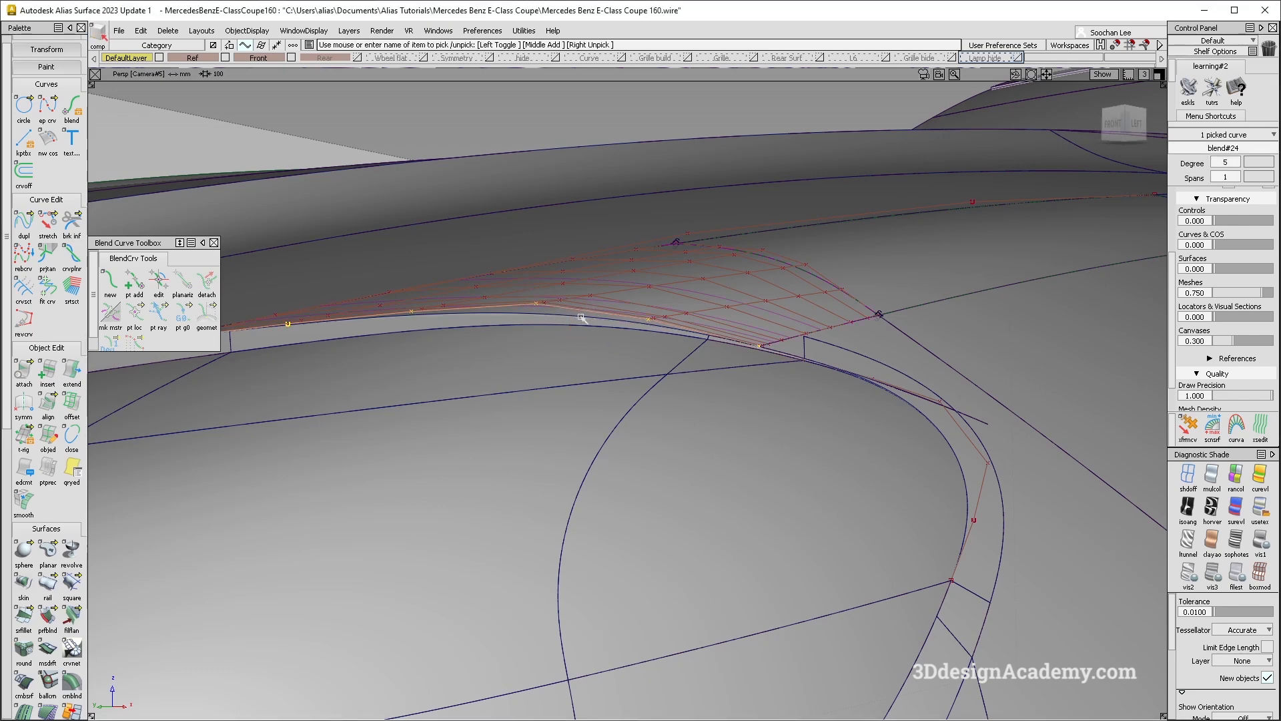
pyautogui.click(650, 326)
pyautogui.click(701, 281)
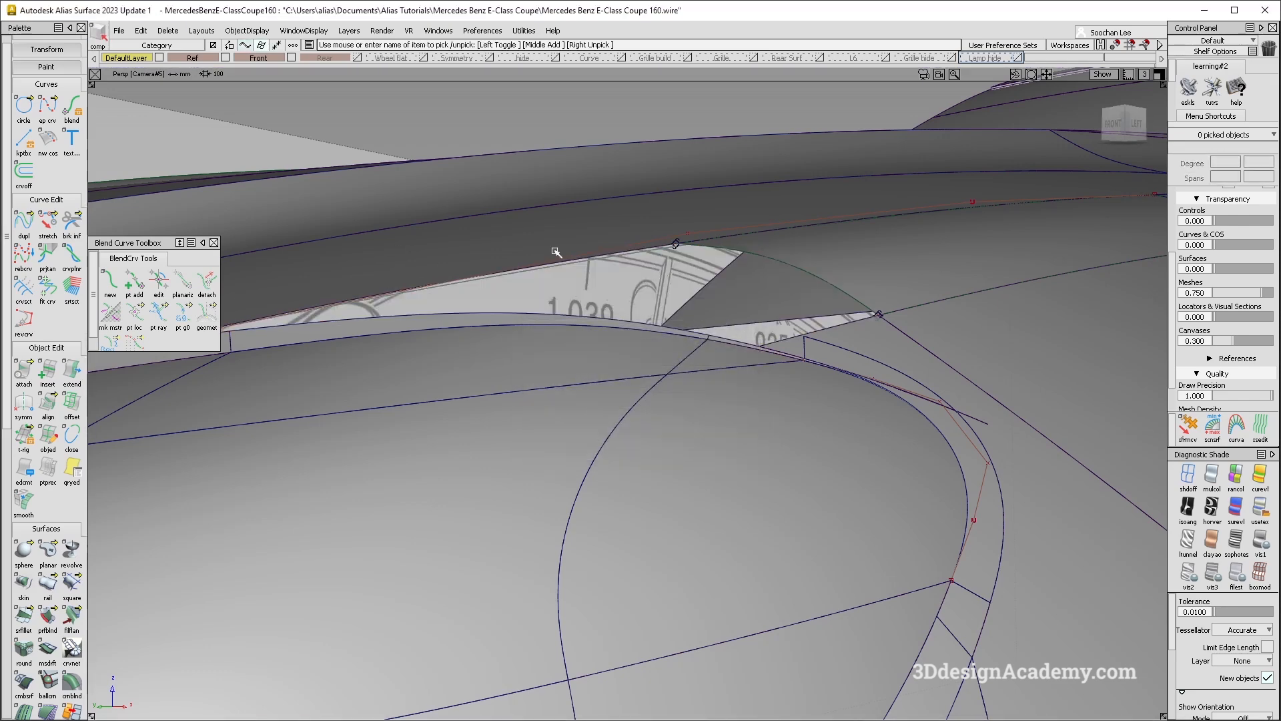
# - Isolate the three fender surfaces around the opening by hiding all unselected objects
pyautogui.click(882, 257)
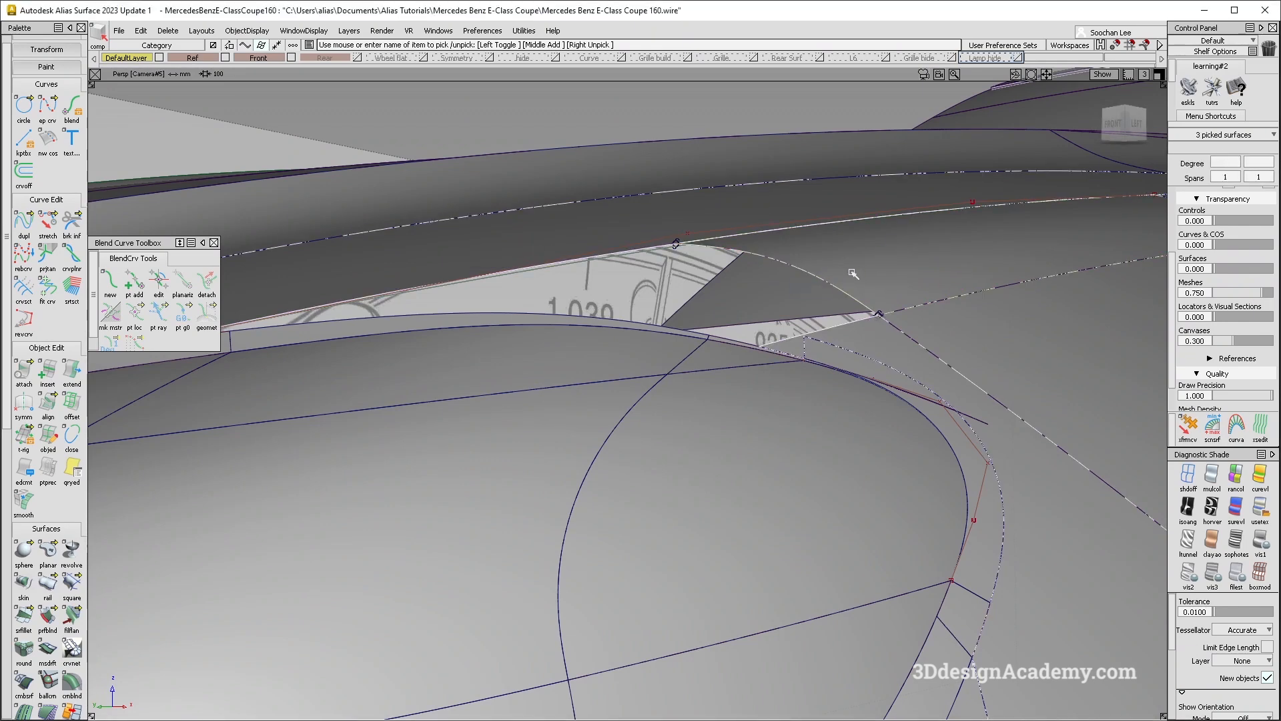
pyautogui.click(247, 31)
pyautogui.click(255, 111)
pyautogui.keyDown('alt'); pyautogui.keyDown('shift'); pyautogui.moveTo(505, 389); pyautogui.dragTo(557, 398); pyautogui.keyUp('shift'); pyautogui.keyUp('alt')
pyautogui.keyDown('ctrl'); pyautogui.keyDown('shift'); pyautogui.moveTo(365, 442); pyautogui.dragTo(317, 190); pyautogui.keyUp('shift'); pyautogui.keyUp('ctrl')
# - Draw a new blend curve from the opening's front tip to the lower rear corner, and clear the selection
pyautogui.click(110, 280)
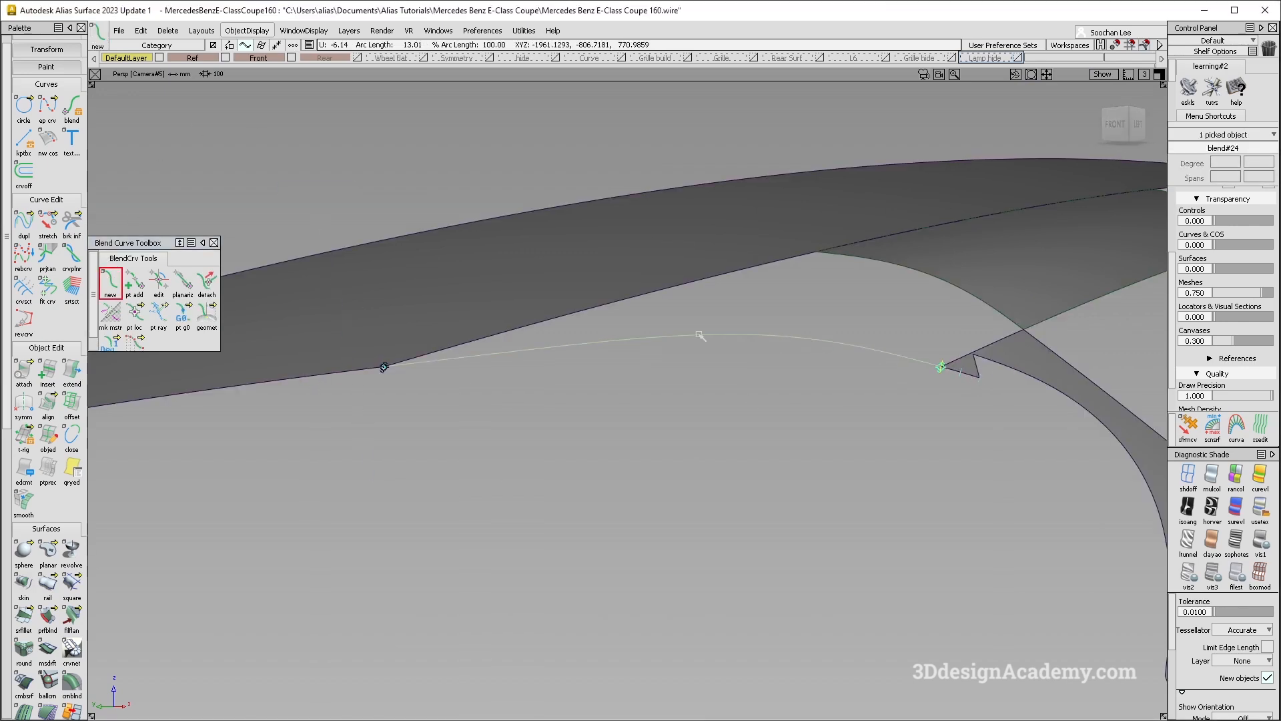
pyautogui.keyDown('ctrl'); pyautogui.keyDown('shift'); pyautogui.moveTo(483, 332); pyautogui.dragTo(643, 451, button='right'); pyautogui.keyUp('shift'); pyautogui.keyUp('ctrl')
pyautogui.keyDown('alt'); pyautogui.keyDown('shift'); pyautogui.moveTo(645, 451); pyautogui.dragTo(650, 386); pyautogui.keyUp('shift'); pyautogui.keyUp('alt')
pyautogui.keyDown('ctrl'); pyautogui.keyDown('shift'); pyautogui.moveTo(623, 461); pyautogui.dragTo(543, 225); pyautogui.keyUp('shift'); pyautogui.keyUp('ctrl')
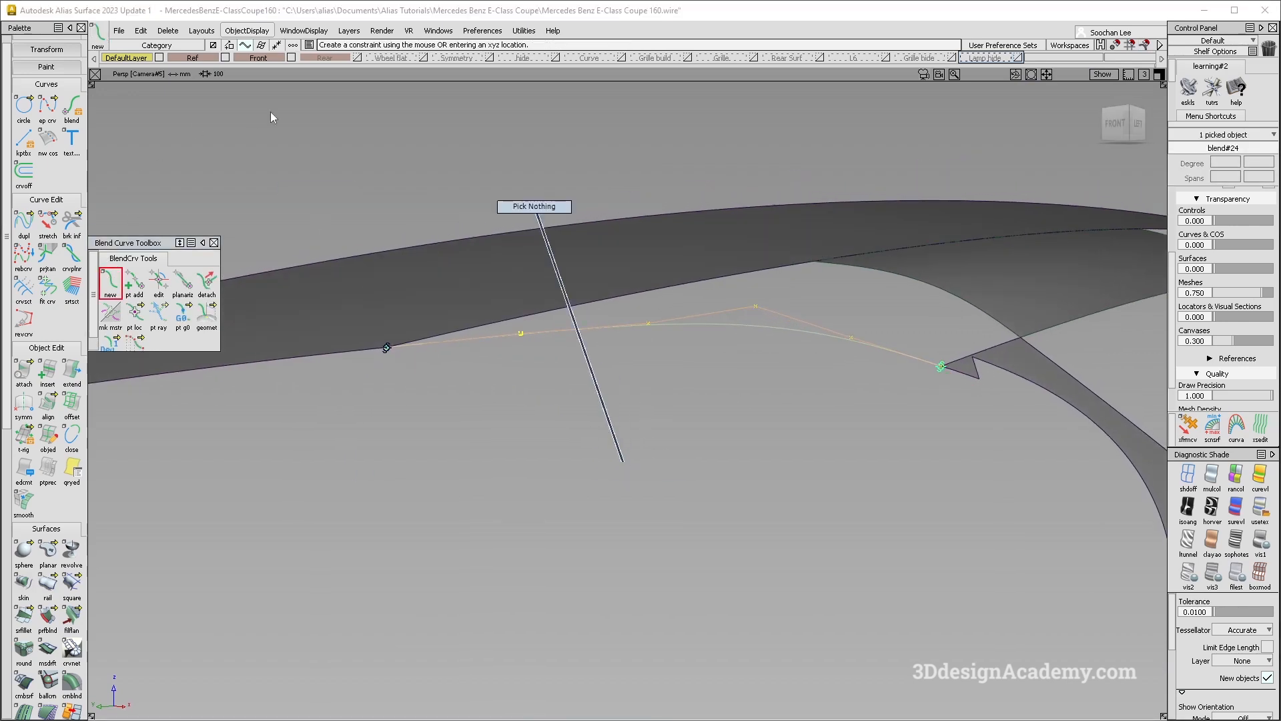
# - Edit the tangents at the rear and front end points of the new blend curve
pyautogui.click(159, 280)
pyautogui.click(940, 365)
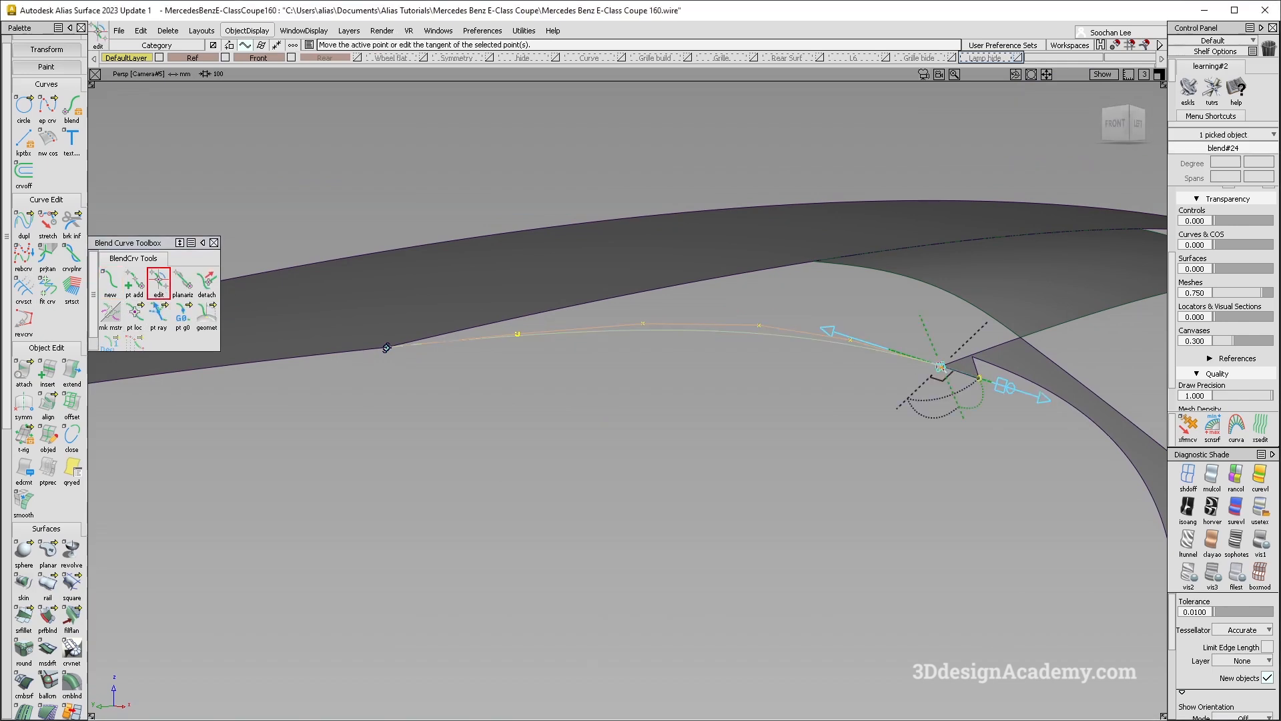
pyautogui.click(935, 445)
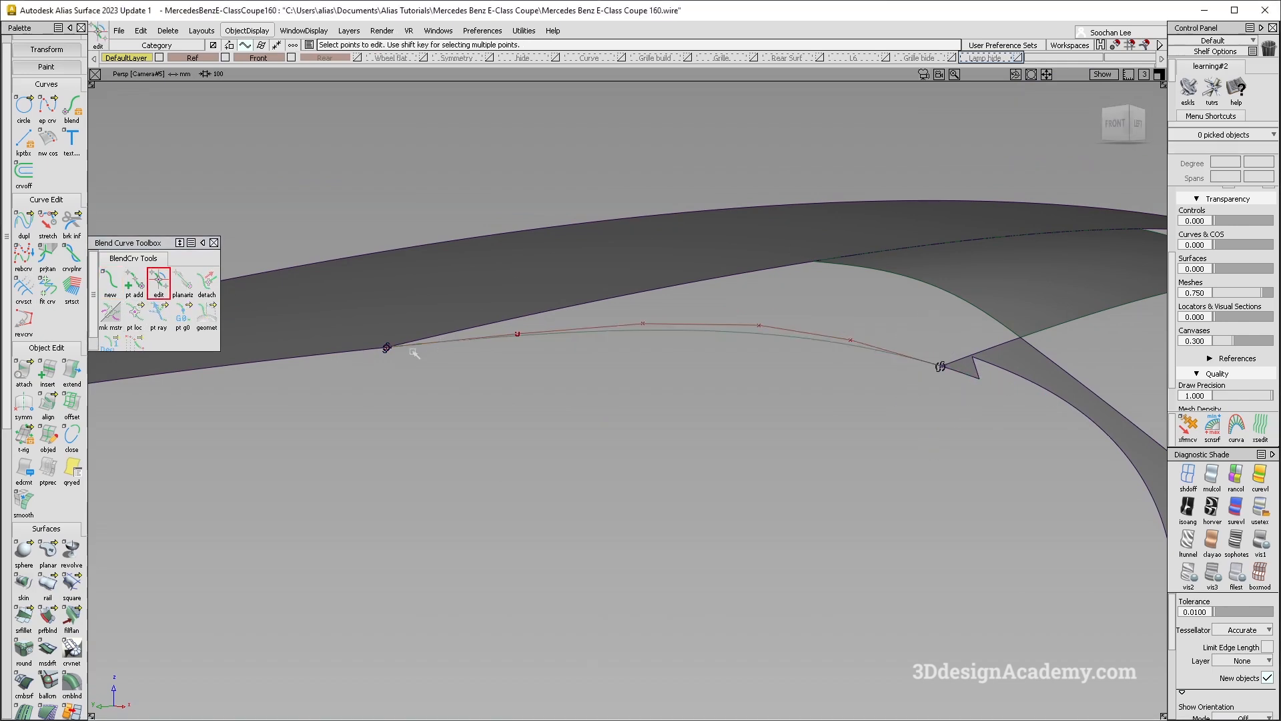
pyautogui.click(385, 347)
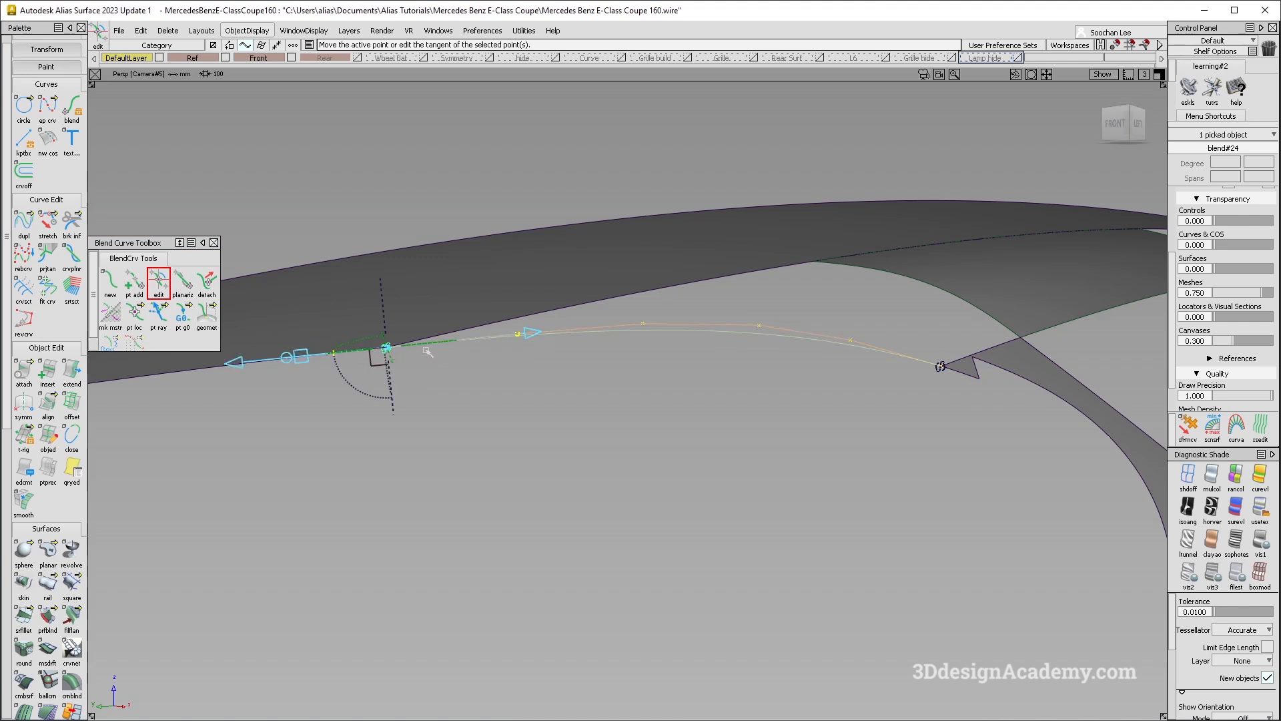
pyautogui.keyDown('alt'); pyautogui.keyDown('shift'); pyautogui.moveTo(686, 416); pyautogui.dragTo(770, 390); pyautogui.keyUp('shift'); pyautogui.keyUp('alt')
pyautogui.keyDown('ctrl'); pyautogui.keyDown('shift'); pyautogui.moveTo(511, 495); pyautogui.dragTo(567, 467); pyautogui.keyUp('shift'); pyautogui.keyUp('ctrl')
pyautogui.keyDown('alt'); pyautogui.keyDown('shift'); pyautogui.moveTo(567, 467); pyautogui.dragTo(553, 414); pyautogui.keyUp('shift'); pyautogui.keyUp('alt')
# - Build a square surface from the three surface edges and the new blend curve, with G2 Curvature on boundaries 1 and 3
pyautogui.click(71, 582)
pyautogui.click(637, 245)
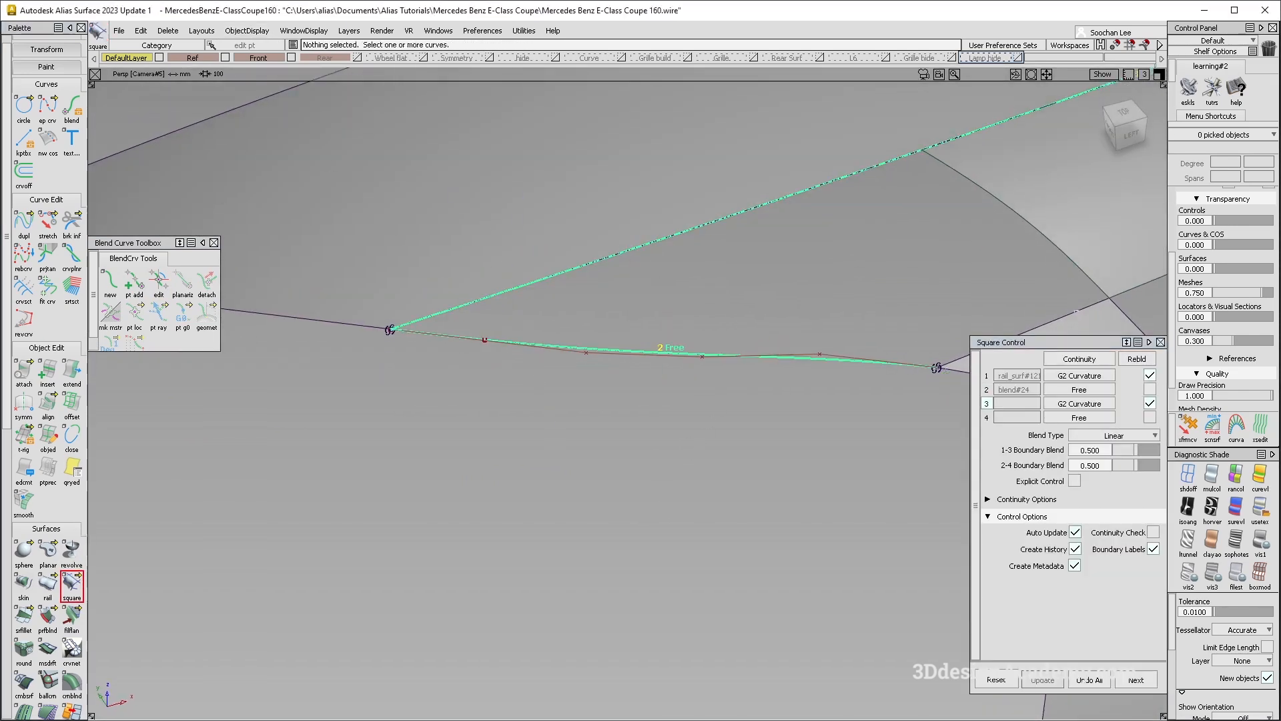
pyautogui.click(1064, 260)
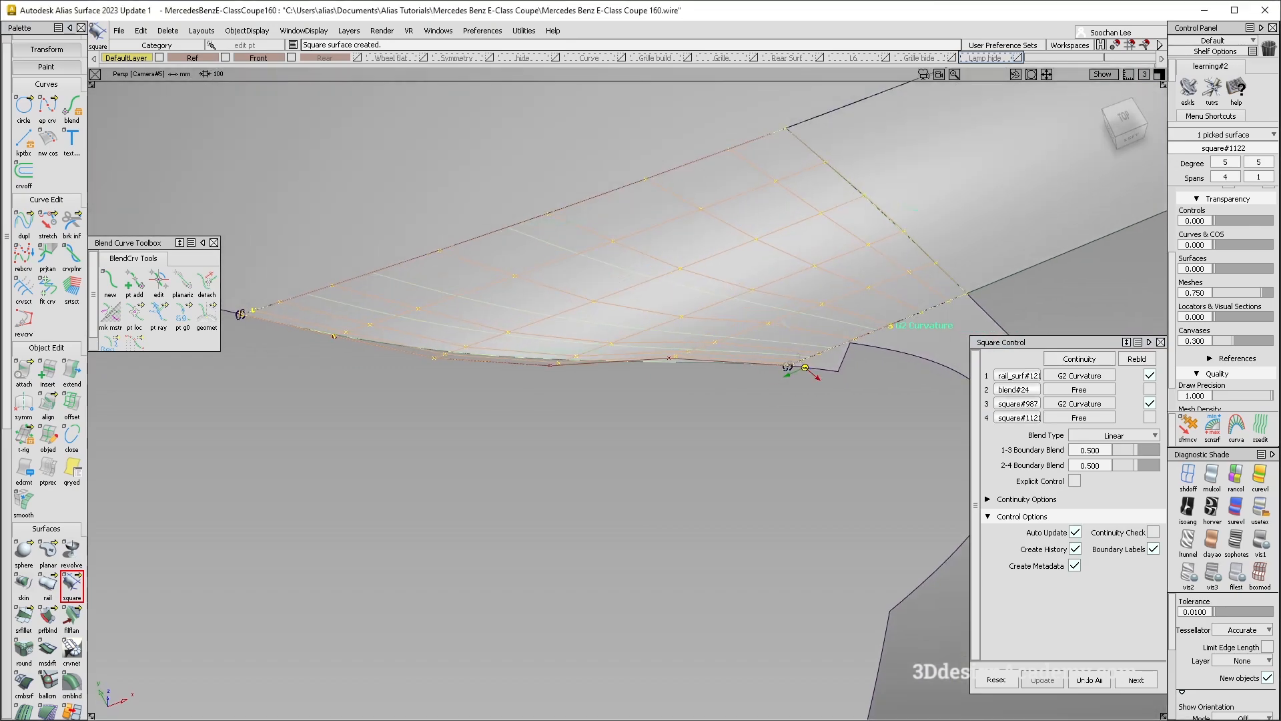
pyautogui.keyDown('alt'); pyautogui.keyDown('shift'); pyautogui.moveTo(667, 427); pyautogui.dragTo(551, 438, button='right'); pyautogui.keyUp('shift'); pyautogui.keyUp('alt')
pyautogui.keyDown('alt'); pyautogui.keyDown('shift'); pyautogui.moveTo(552, 438); pyautogui.dragTo(686, 401); pyautogui.keyUp('shift'); pyautogui.keyUp('alt')
pyautogui.click(1136, 680)
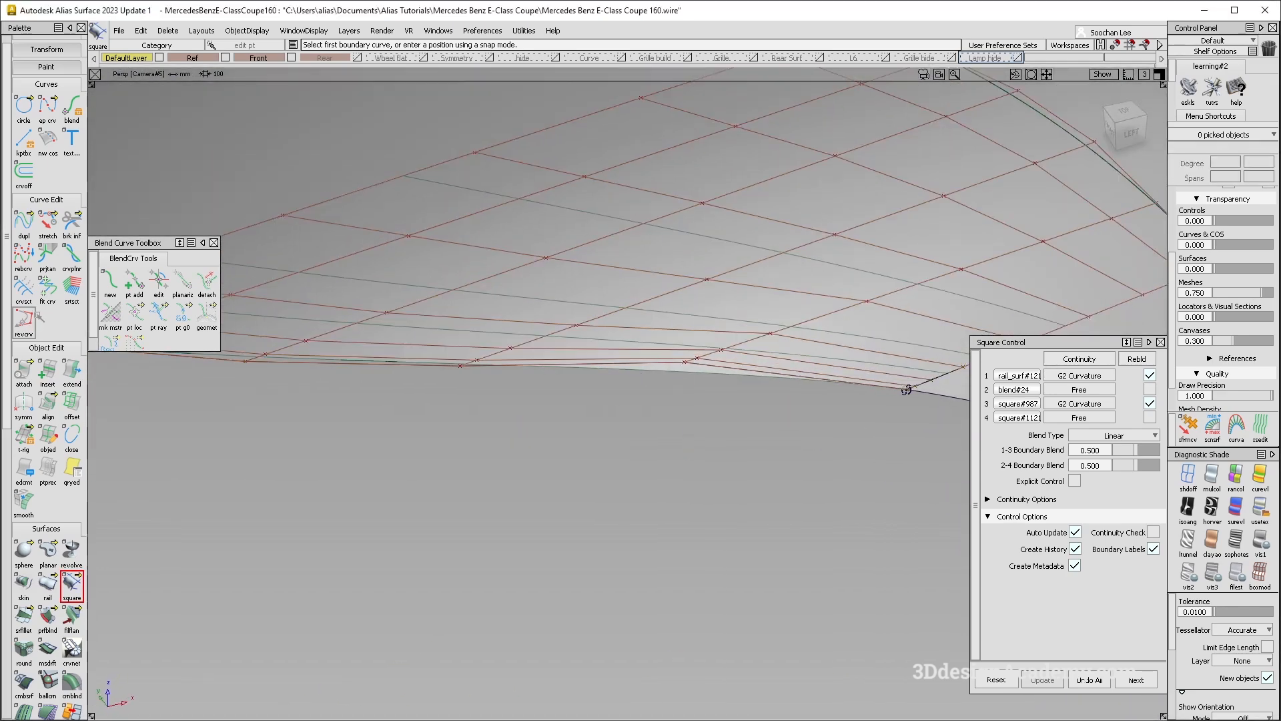
# - Align the new blend curve's front end to the upper fender surface's edge with G2 continuity
pyautogui.click(58, 419)
pyautogui.click(785, 381)
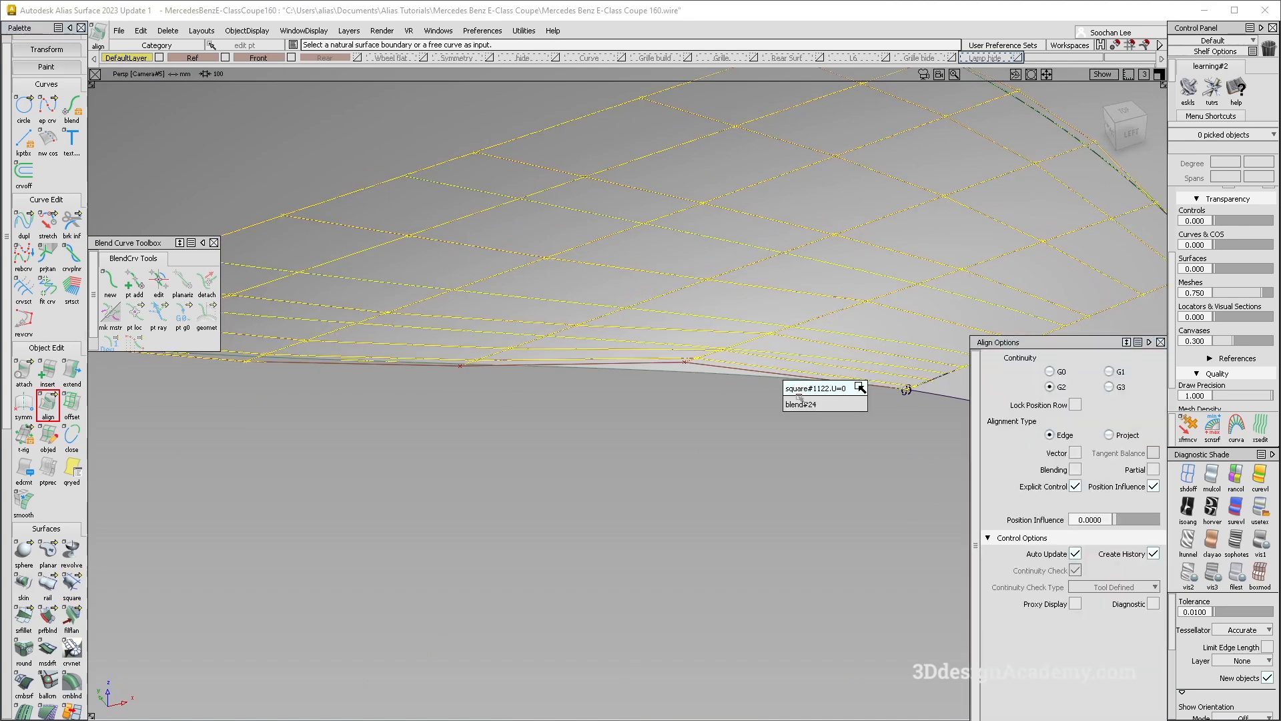
pyautogui.click(860, 403)
pyautogui.click(574, 440)
pyautogui.keyDown('alt'); pyautogui.keyDown('shift'); pyautogui.moveTo(580, 439); pyautogui.dragTo(749, 319); pyautogui.keyUp('shift'); pyautogui.keyUp('alt')
pyautogui.keyDown('alt'); pyautogui.keyDown('shift'); pyautogui.moveTo(535, 351); pyautogui.dragTo(681, 344, button='middle'); pyautogui.keyUp('shift'); pyautogui.keyUp('alt')
pyautogui.keyDown('alt'); pyautogui.keyDown('shift'); pyautogui.moveTo(681, 344); pyautogui.dragTo(626, 345); pyautogui.keyUp('shift'); pyautogui.keyUp('alt')
pyautogui.keyDown('ctrl'); pyautogui.keyDown('shift'); pyautogui.moveTo(394, 459); pyautogui.dragTo(405, 372); pyautogui.keyUp('shift'); pyautogui.keyUp('ctrl')
pyautogui.click(394, 390)
pyautogui.click(473, 413)
pyautogui.click(255, 409)
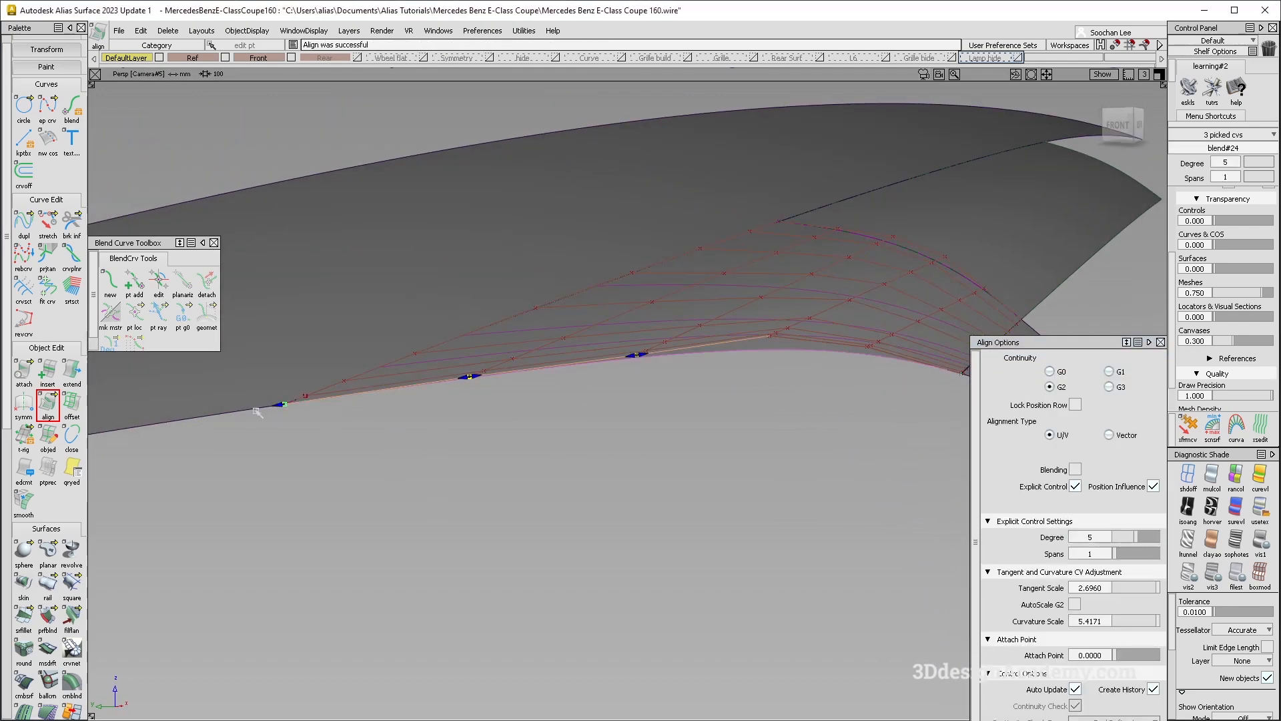
# - Align the new blend curve's rear end to the adjoining lower surface edge with G2 continuity
pyautogui.keyDown('alt'); pyautogui.keyDown('shift'); pyautogui.moveTo(705, 358); pyautogui.dragTo(603, 348, button='middle'); pyautogui.keyUp('shift'); pyautogui.keyUp('alt')
pyautogui.keyDown('alt'); pyautogui.keyDown('shift'); pyautogui.moveTo(603, 349); pyautogui.dragTo(587, 343); pyautogui.keyUp('shift'); pyautogui.keyUp('alt')
pyautogui.keyDown('ctrl'); pyautogui.keyDown('shift'); pyautogui.moveTo(806, 446); pyautogui.dragTo(816, 364); pyautogui.keyUp('shift'); pyautogui.keyUp('ctrl')
pyautogui.keyDown('ctrl'); pyautogui.keyDown('shift'); pyautogui.moveTo(854, 354); pyautogui.dragTo(801, 347, button='middle'); pyautogui.keyUp('shift'); pyautogui.keyUp('ctrl')
pyautogui.click(801, 348)
pyautogui.click(834, 374)
# - Enable AutoScale G2 for the rear end alignment and adjust its tangent scale on the curve
pyautogui.scroll(-1, 1071, 547)
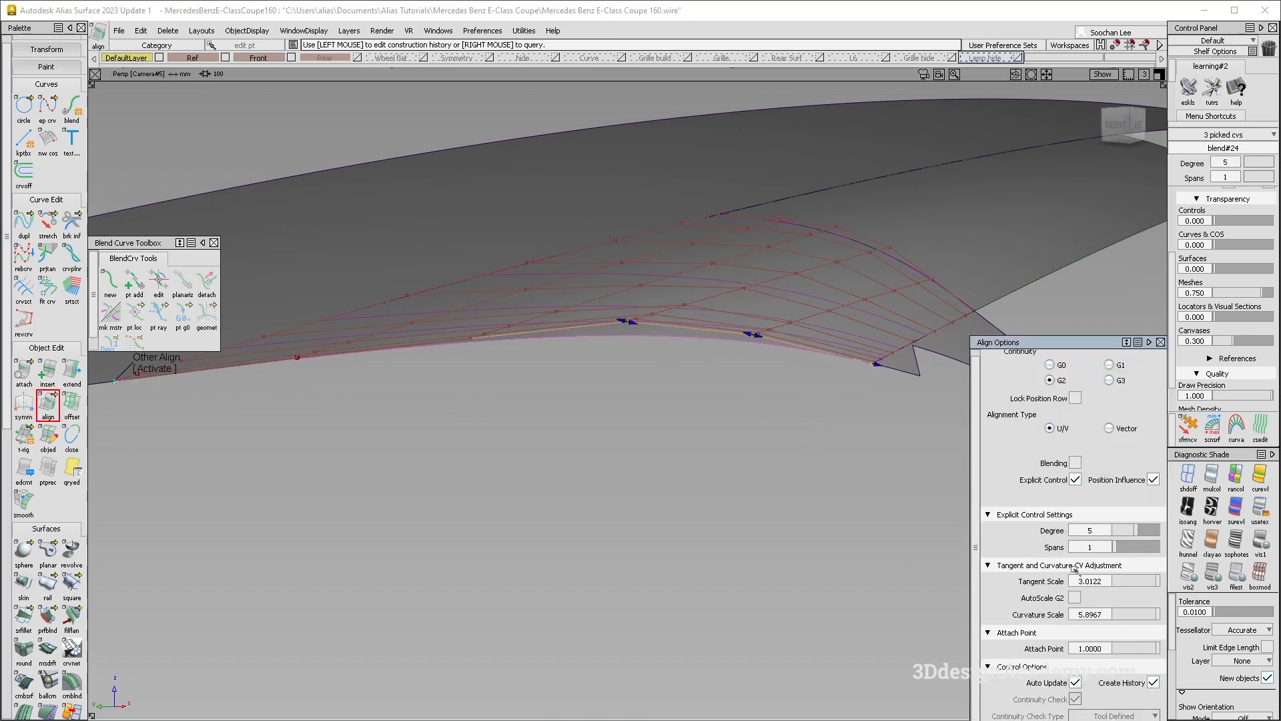
pyautogui.click(1075, 598)
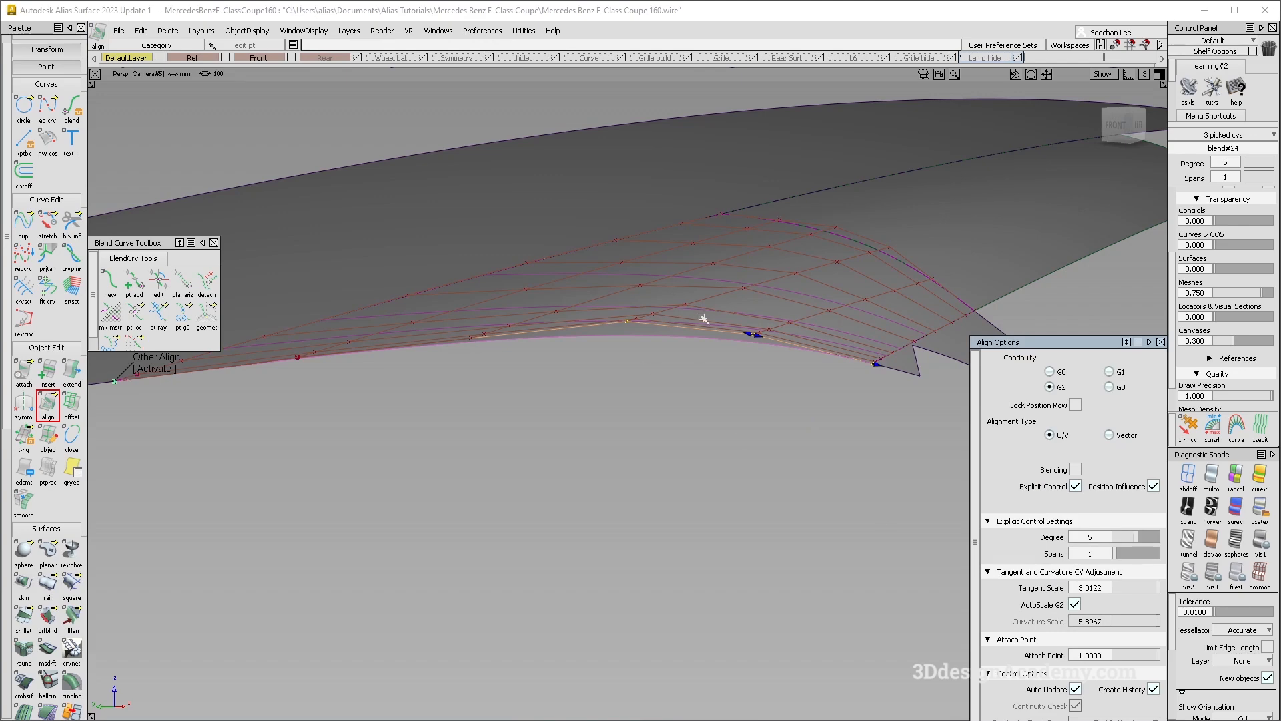
pyautogui.moveTo(752, 335); pyautogui.dragTo(755, 355)
# - Show the control points of the crease fillet surface behind the square patch
pyautogui.keyDown('alt'); pyautogui.keyDown('shift'); pyautogui.moveTo(755, 354); pyautogui.dragTo(863, 355, button='right'); pyautogui.keyUp('shift'); pyautogui.keyUp('alt')
pyautogui.keyDown('ctrl'); pyautogui.keyDown('shift'); pyautogui.moveTo(979, 212); pyautogui.dragTo(998, 189); pyautogui.keyUp('shift'); pyautogui.keyUp('ctrl')
pyautogui.click(843, 178)
pyautogui.moveTo(842, 179)
pyautogui.keyDown('ctrl'); pyautogui.keyDown('shift'); pyautogui.mouseDown()
pyautogui.moveTo(922, 240)
pyautogui.moveTo(658, 274)
pyautogui.moveTo(695, 401)
pyautogui.mouseUp(); pyautogui.keyUp('shift'); pyautogui.keyUp('ctrl')
pyautogui.click(831, 287)
# - Reopen the square surface's settings and turn on Explicit Control with degree 5 and one span in both directions
pyautogui.keyDown('ctrl'); pyautogui.keyDown('shift'); pyautogui.moveTo(832, 287); pyautogui.dragTo(645, 332); pyautogui.keyUp('shift'); pyautogui.keyUp('ctrl')
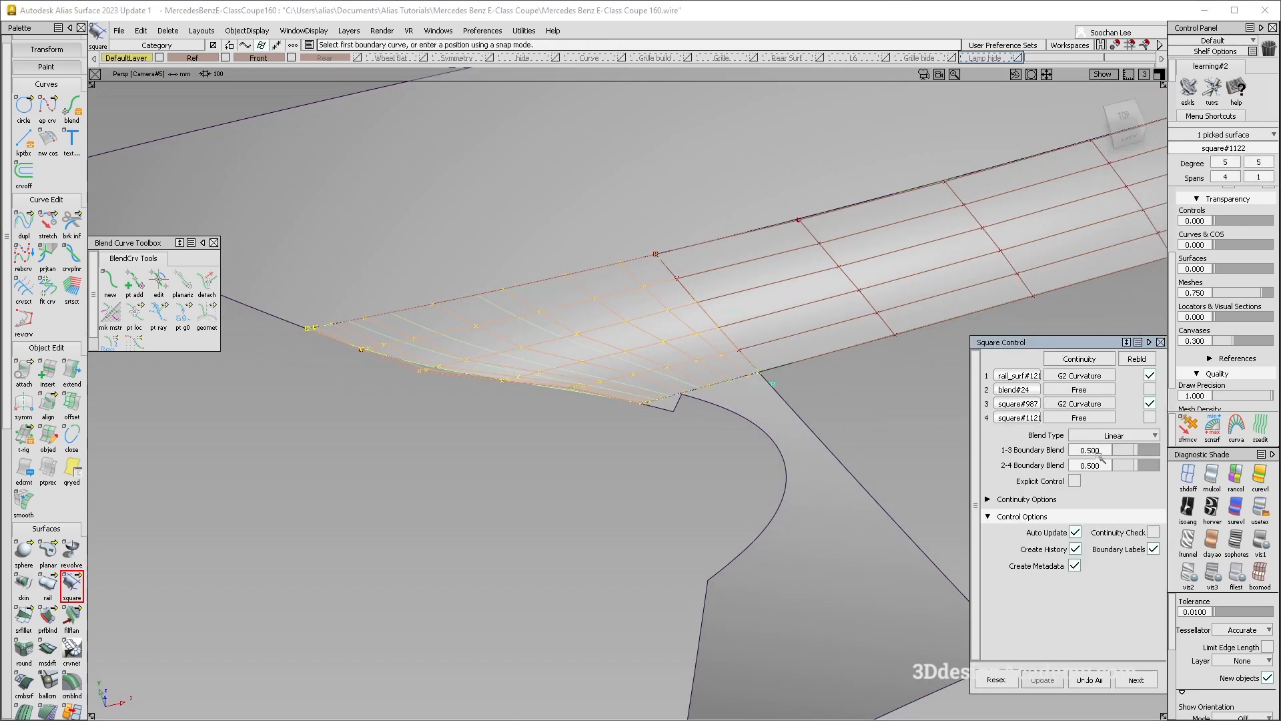
pyautogui.keyDown('alt'); pyautogui.keyDown('shift'); pyautogui.moveTo(858, 429); pyautogui.dragTo(1173, 478); pyautogui.keyUp('shift'); pyautogui.keyUp('alt')
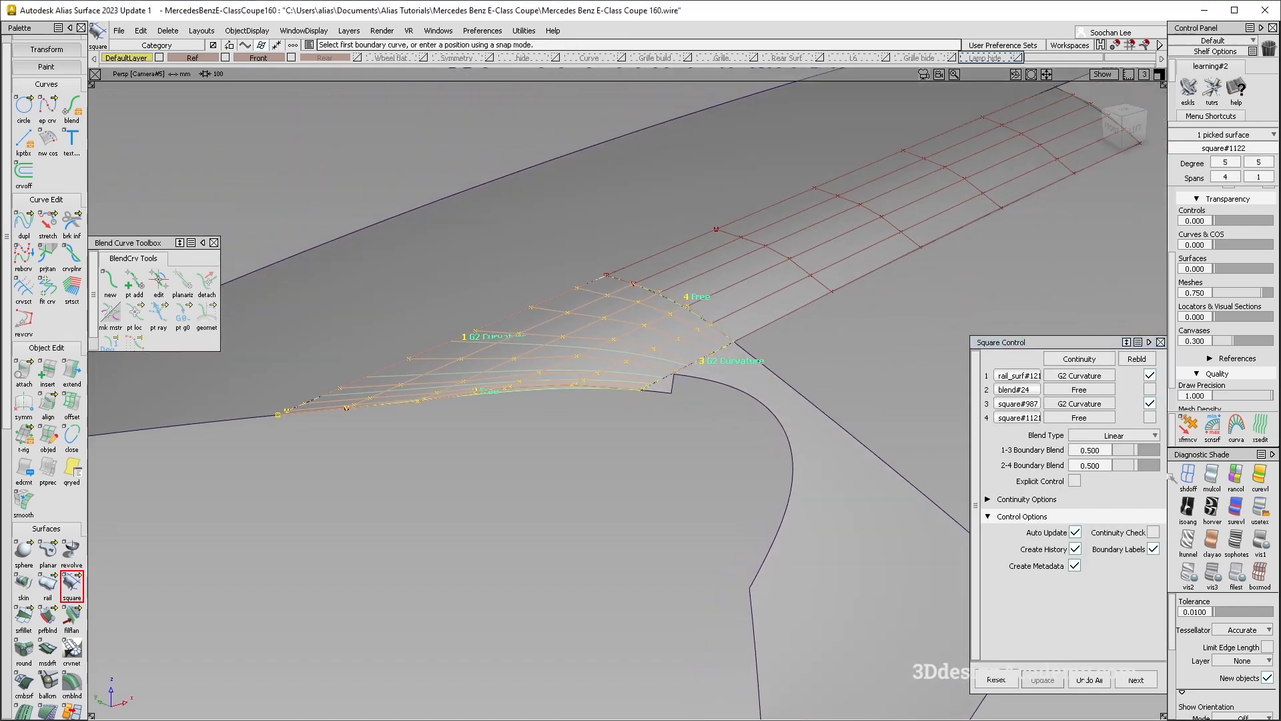
pyautogui.click(1074, 481)
pyautogui.click(1138, 528)
pyautogui.keyDown('alt'); pyautogui.keyDown('shift'); pyautogui.moveTo(767, 340); pyautogui.dragTo(650, 469); pyautogui.keyUp('shift'); pyautogui.keyUp('alt')
# - Set boundary 4 of the square surface to G2 Curvature and enable its Colinear option
pyautogui.keyDown('alt'); pyautogui.keyDown('shift'); pyautogui.moveTo(678, 346); pyautogui.dragTo(758, 257); pyautogui.keyUp('shift'); pyautogui.keyUp('alt')
pyautogui.click(1079, 418)
pyautogui.click(1077, 481)
pyautogui.keyDown('alt'); pyautogui.keyDown('shift'); pyautogui.moveTo(635, 379); pyautogui.dragTo(680, 321); pyautogui.keyUp('shift'); pyautogui.keyUp('alt')
pyautogui.click(1044, 577)
pyautogui.scroll(-1, 1070, 582)
pyautogui.click(1055, 582)
pyautogui.scroll(-3, 1094, 579)
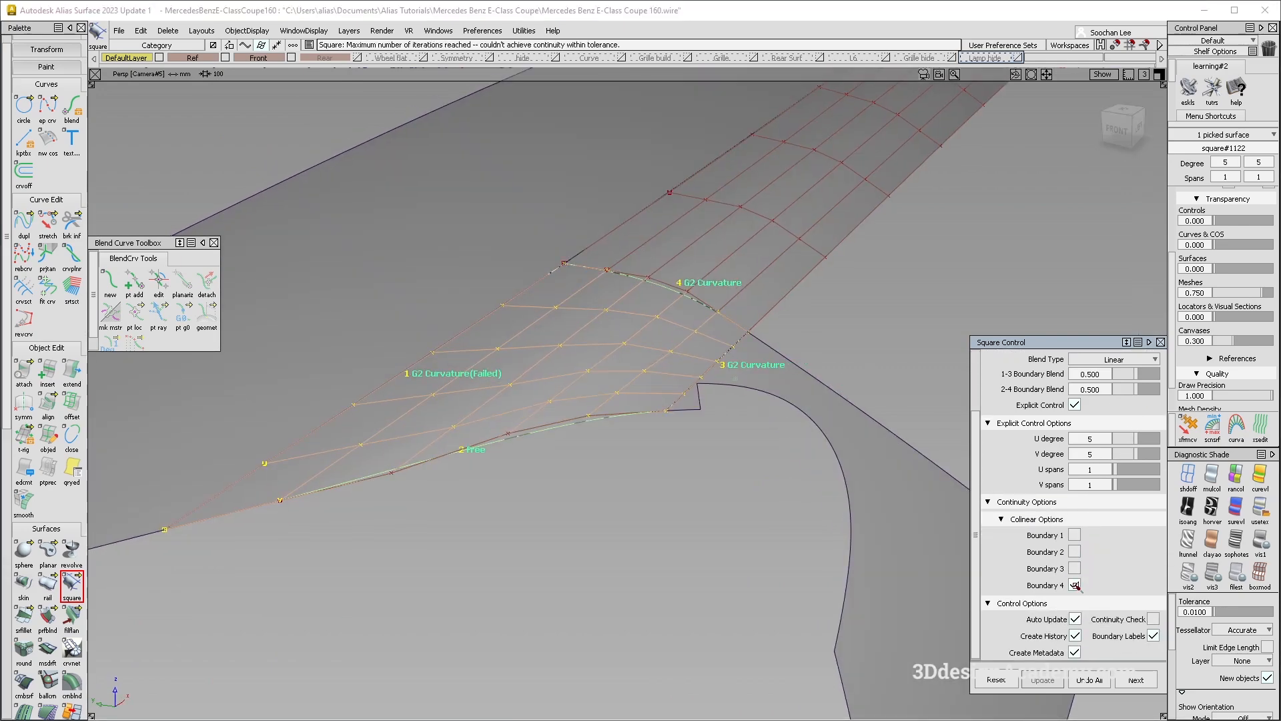
# - Turn off AutoScale G2 for the headlamp edge curve's rear-end alignment and set tangent scale to about 2.47, curvature scale to about 5.20
pyautogui.moveTo(679, 349)
pyautogui.keyDown('alt'); pyautogui.keyDown('shift'); pyautogui.mouseDown()
pyautogui.moveTo(637, 407)
pyautogui.moveTo(598, 432)
pyautogui.moveTo(676, 337)
pyautogui.mouseUp(); pyautogui.keyUp('shift'); pyautogui.keyUp('alt')
pyautogui.keyDown('ctrl'); pyautogui.keyDown('shift'); pyautogui.moveTo(595, 437); pyautogui.dragTo(606, 393); pyautogui.keyUp('shift'); pyautogui.keyUp('ctrl')
pyautogui.click(606, 392)
pyautogui.click(633, 416)
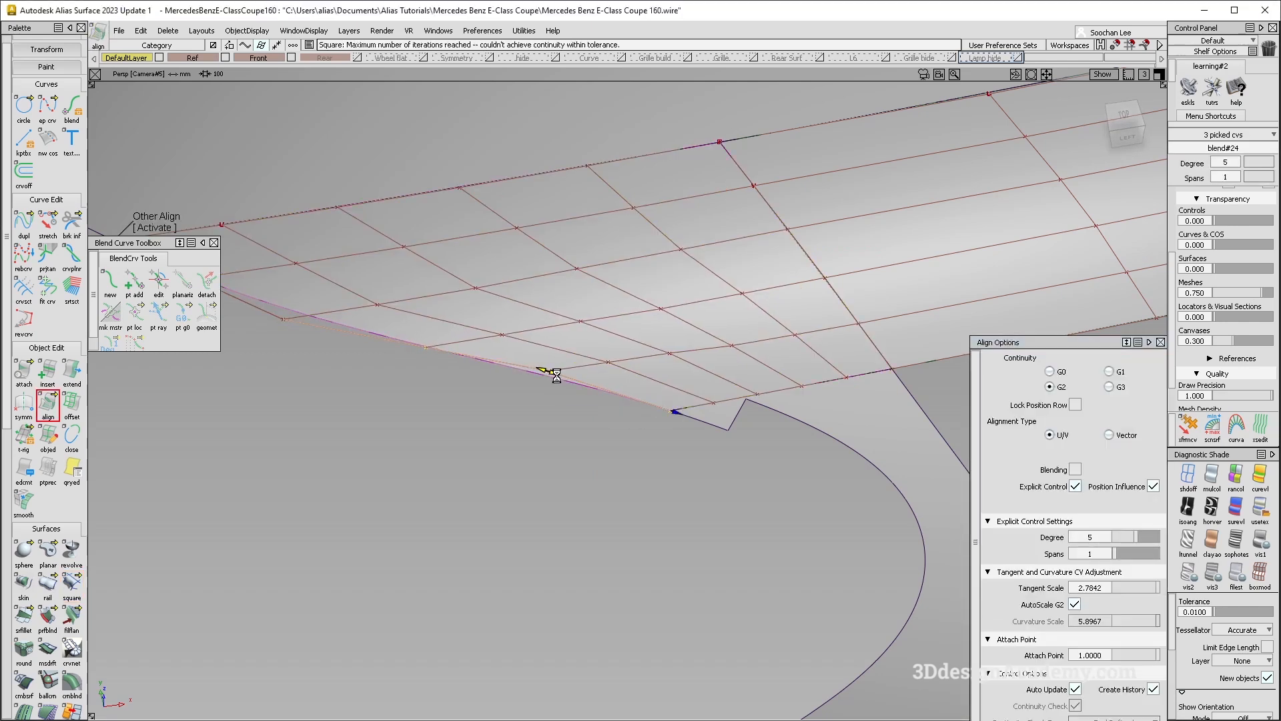
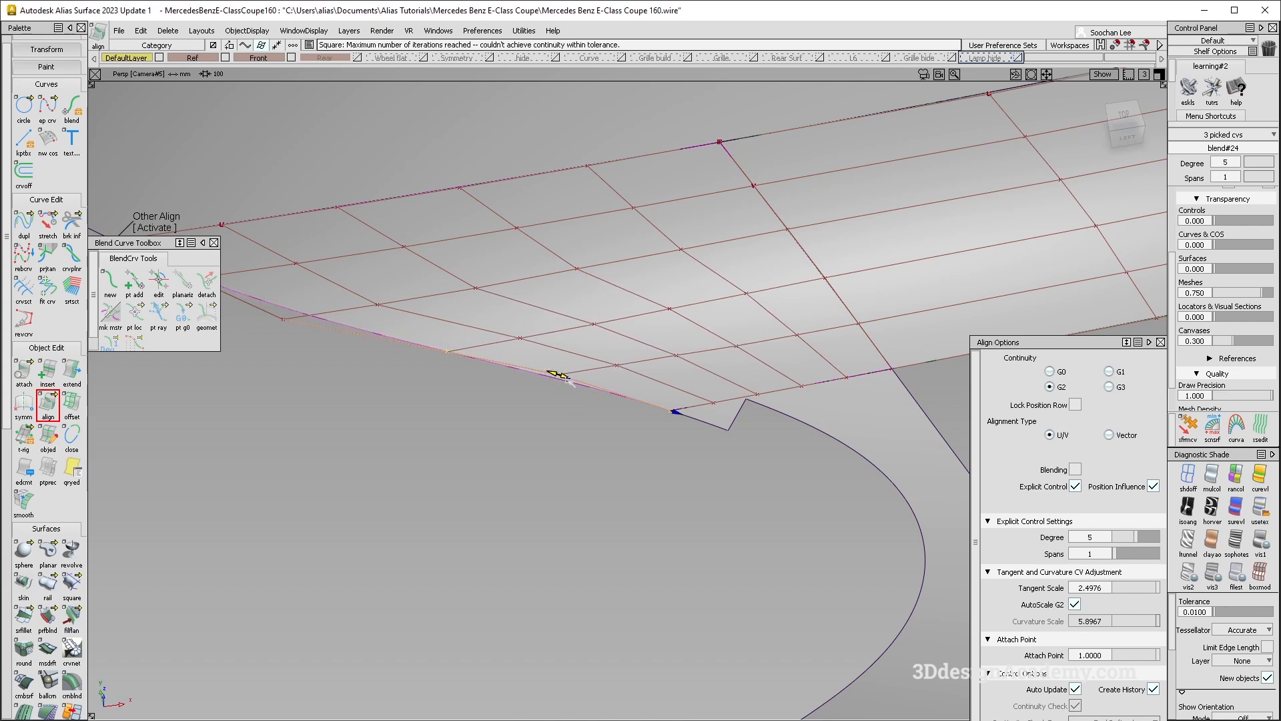
pyautogui.click(1074, 604)
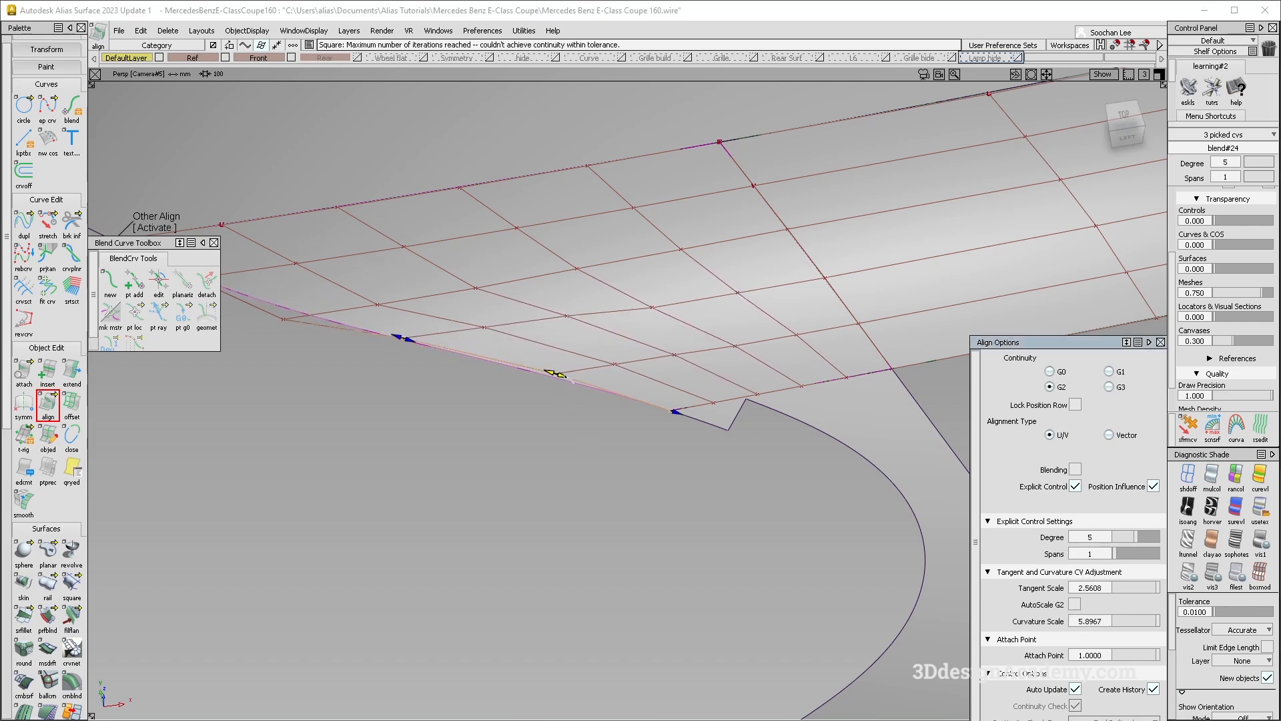
pyautogui.moveTo(565, 377); pyautogui.dragTo(571, 381)
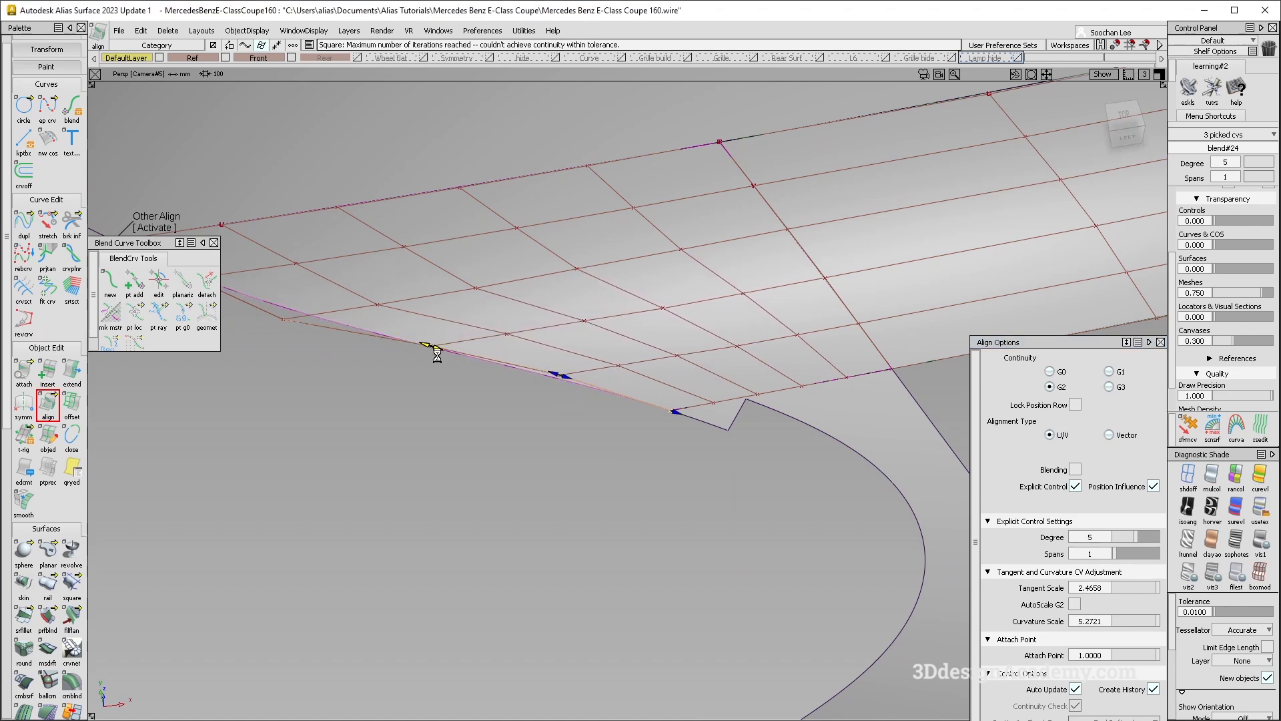
pyautogui.keyDown('alt'); pyautogui.keyDown('shift'); pyautogui.moveTo(440, 357); pyautogui.dragTo(554, 371, button='middle'); pyautogui.keyUp('shift'); pyautogui.keyUp('alt')
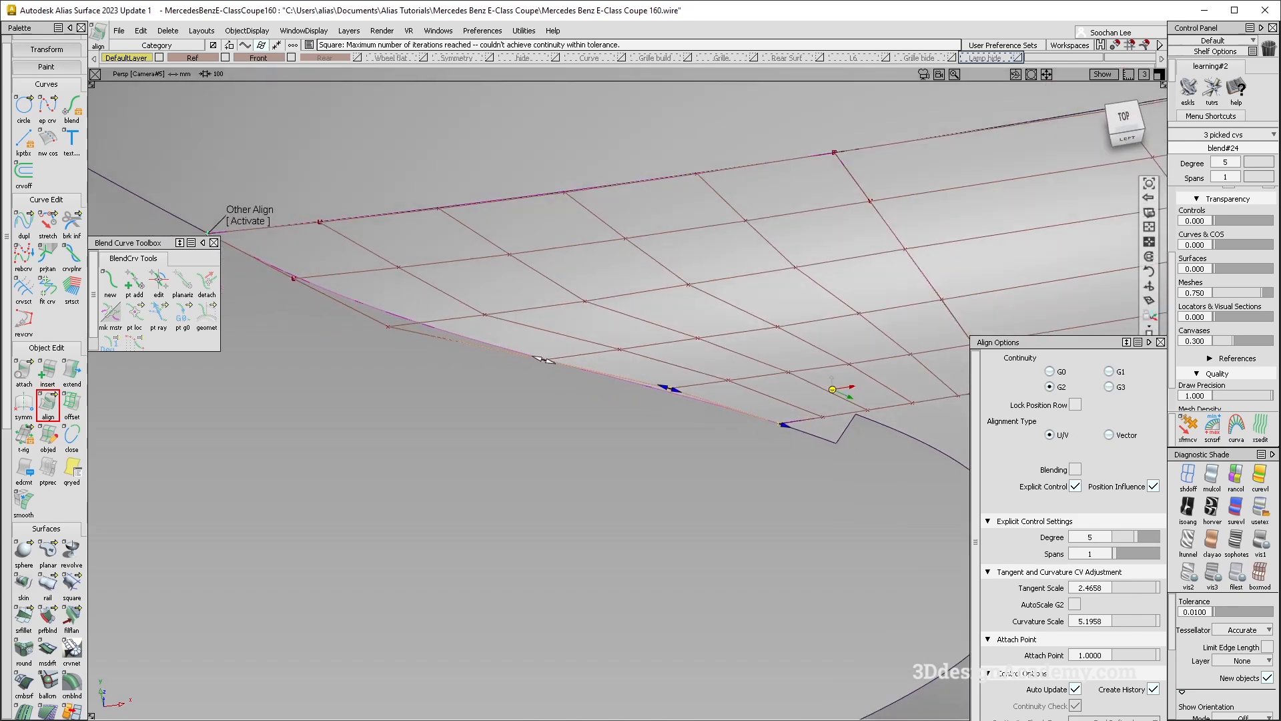
pyautogui.keyDown('ctrl'); pyautogui.keyDown('shift'); pyautogui.moveTo(467, 347); pyautogui.dragTo(465, 263); pyautogui.keyUp('shift'); pyautogui.keyUp('ctrl')
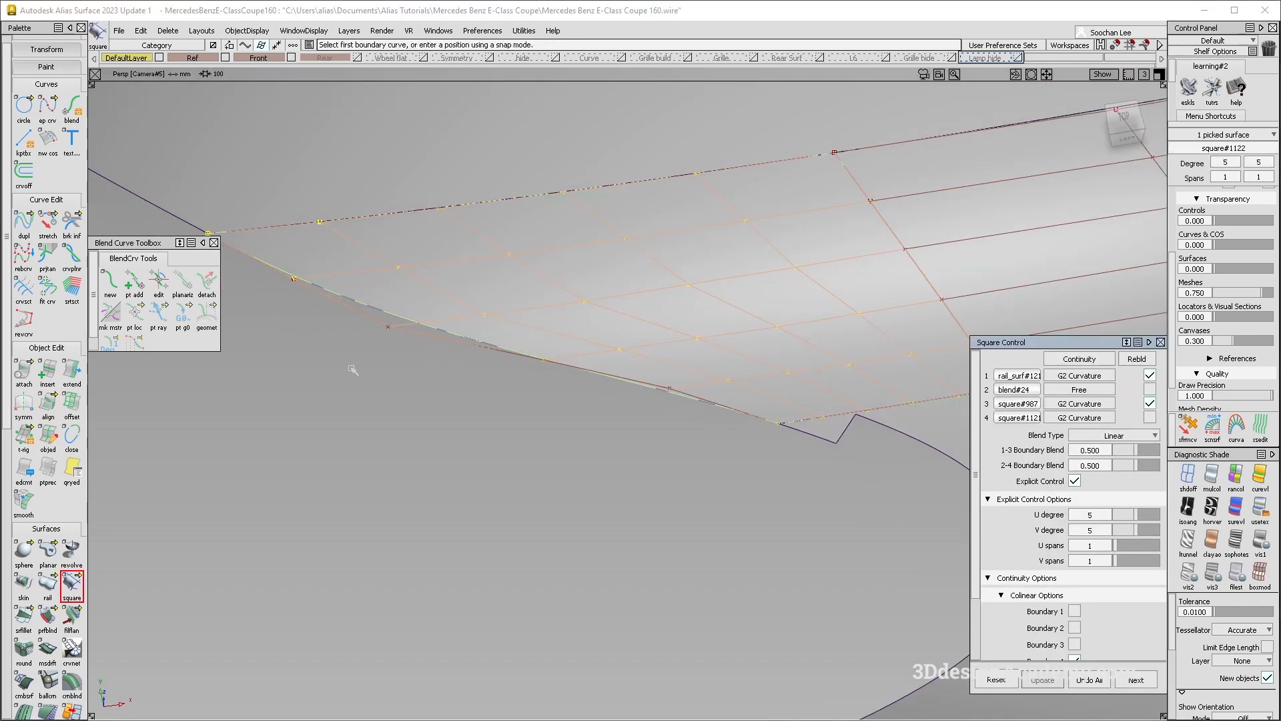
# - Reopen the same curve's front-end alignment and adjust its tangent scale to about 2.65 and curvature scale to about 5.30
pyautogui.keyDown('ctrl'); pyautogui.keyDown('shift'); pyautogui.moveTo(352, 369); pyautogui.dragTo(348, 318); pyautogui.keyUp('shift'); pyautogui.keyUp('ctrl')
pyautogui.click(353, 309)
pyautogui.click(375, 335)
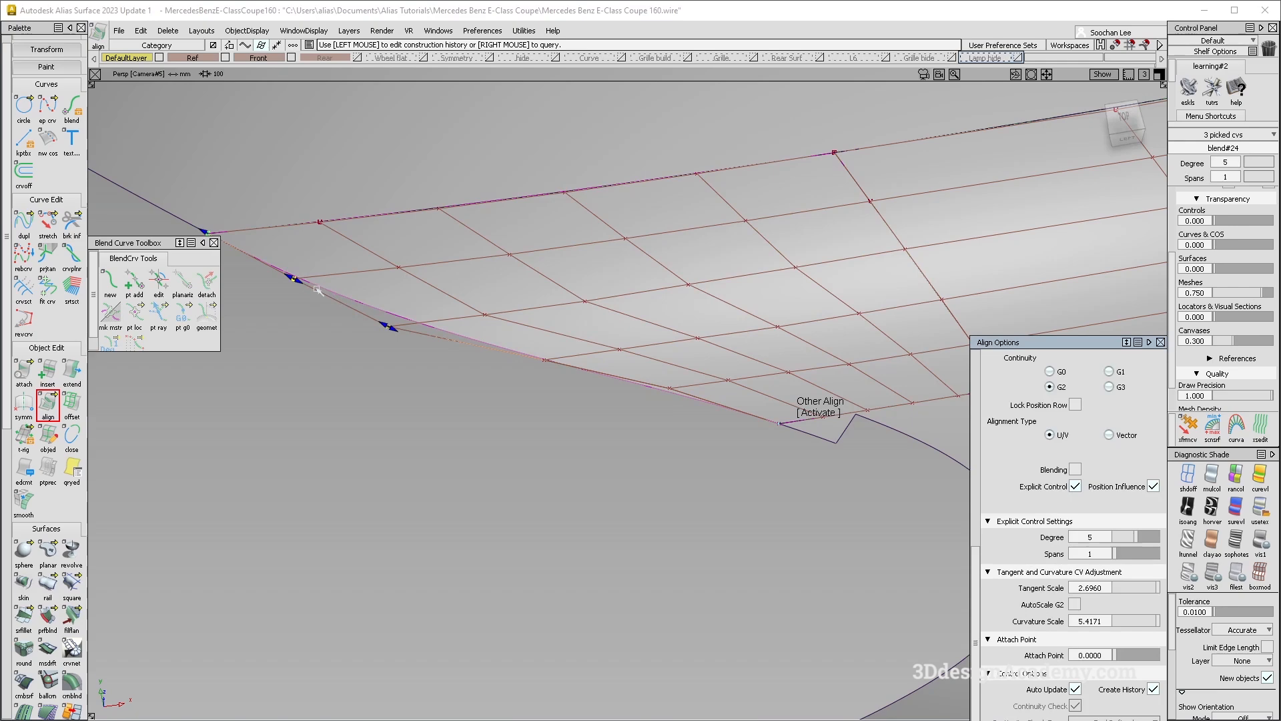
pyautogui.moveTo(294, 277); pyautogui.dragTo(292, 276)
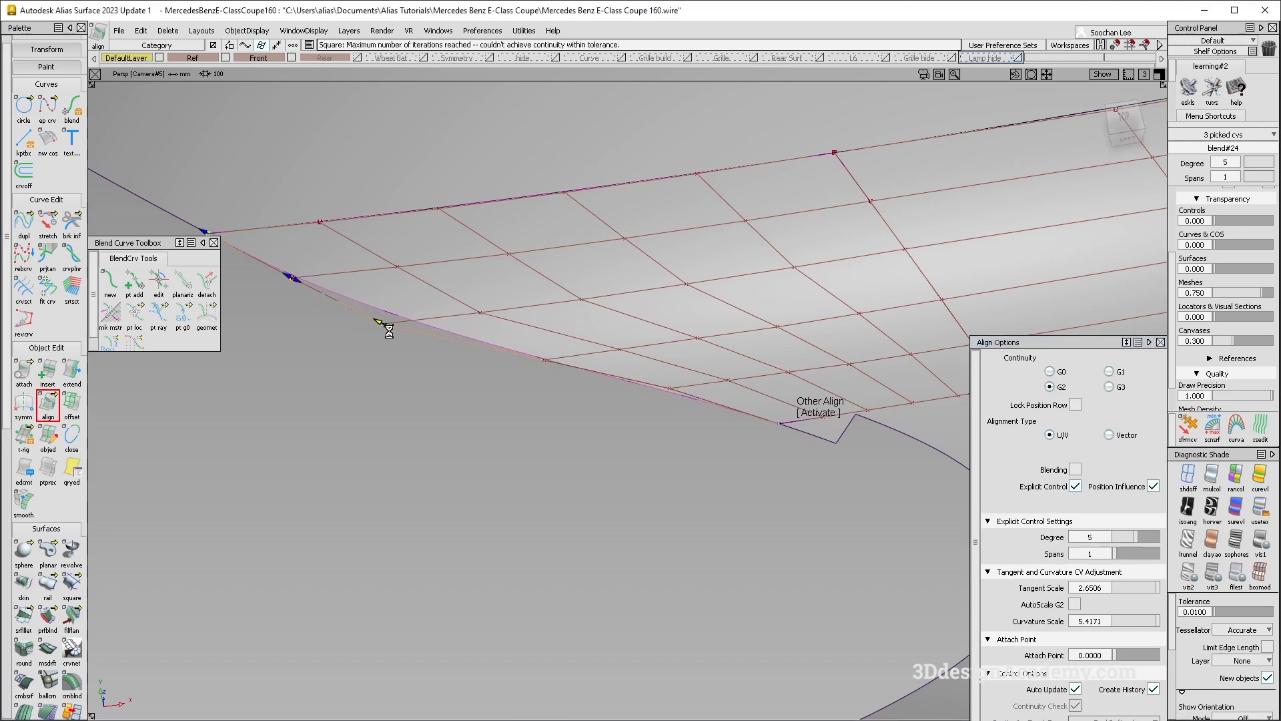
pyautogui.keyDown('alt'); pyautogui.keyDown('shift'); pyautogui.moveTo(619, 354); pyautogui.dragTo(758, 512, button='right'); pyautogui.keyUp('shift'); pyautogui.keyUp('alt')
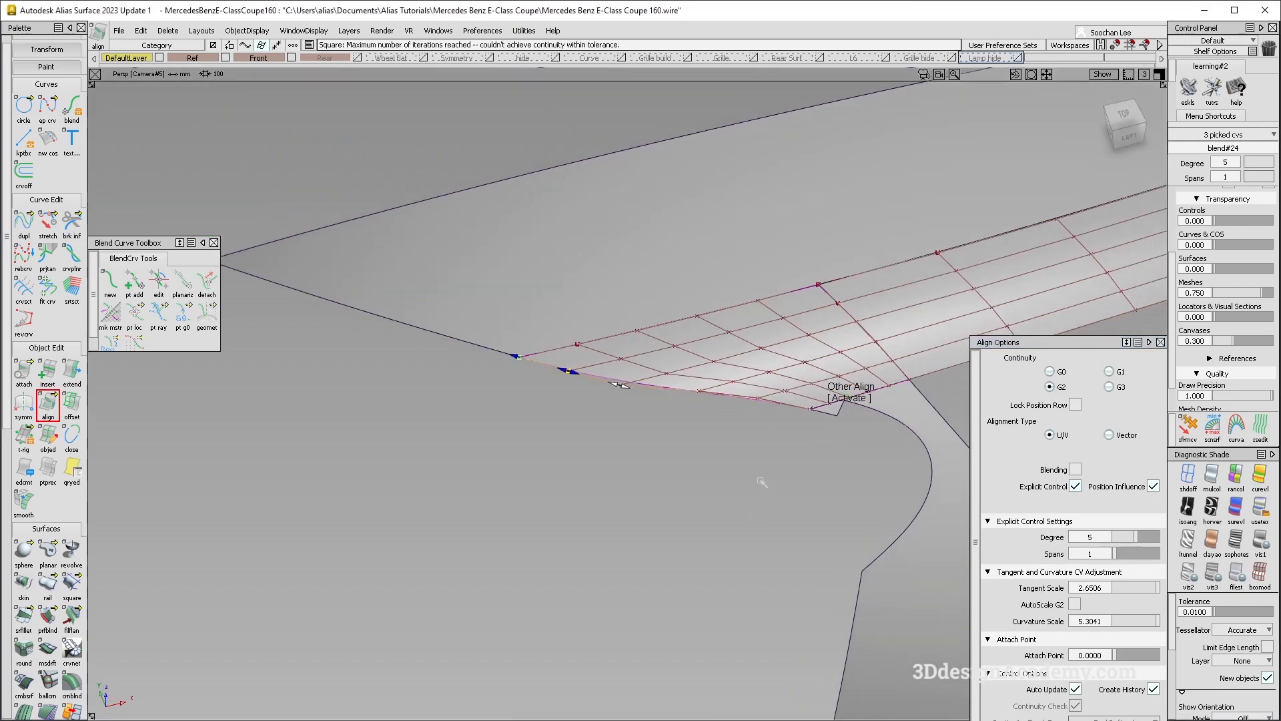
# - Check the square patch's G2 curvature continuity along its shared edges with the Surface Continuity tool
pyautogui.keyDown('ctrl'); pyautogui.keyDown('shift'); pyautogui.moveTo(758, 512); pyautogui.dragTo(761, 547); pyautogui.keyUp('shift'); pyautogui.keyUp('ctrl')
pyautogui.keyDown('alt'); pyautogui.keyDown('shift'); pyautogui.moveTo(807, 323); pyautogui.dragTo(673, 365, button='middle'); pyautogui.keyUp('shift'); pyautogui.keyUp('alt')
pyautogui.moveTo(675, 366)
pyautogui.keyDown('ctrl'); pyautogui.keyDown('shift'); pyautogui.mouseDown()
pyautogui.moveTo(689, 335)
pyautogui.moveTo(676, 375)
pyautogui.mouseUp(); pyautogui.keyUp('shift'); pyautogui.keyUp('ctrl')
pyautogui.click(688, 337)
pyautogui.keyDown('ctrl'); pyautogui.keyDown('shift'); pyautogui.moveTo(563, 454); pyautogui.dragTo(565, 416); pyautogui.keyUp('shift'); pyautogui.keyUp('ctrl')
pyautogui.keyDown('alt'); pyautogui.keyDown('shift'); pyautogui.moveTo(564, 417); pyautogui.dragTo(554, 412, button='right'); pyautogui.keyUp('shift'); pyautogui.keyUp('alt')
pyautogui.scroll(-20, 26, 665)
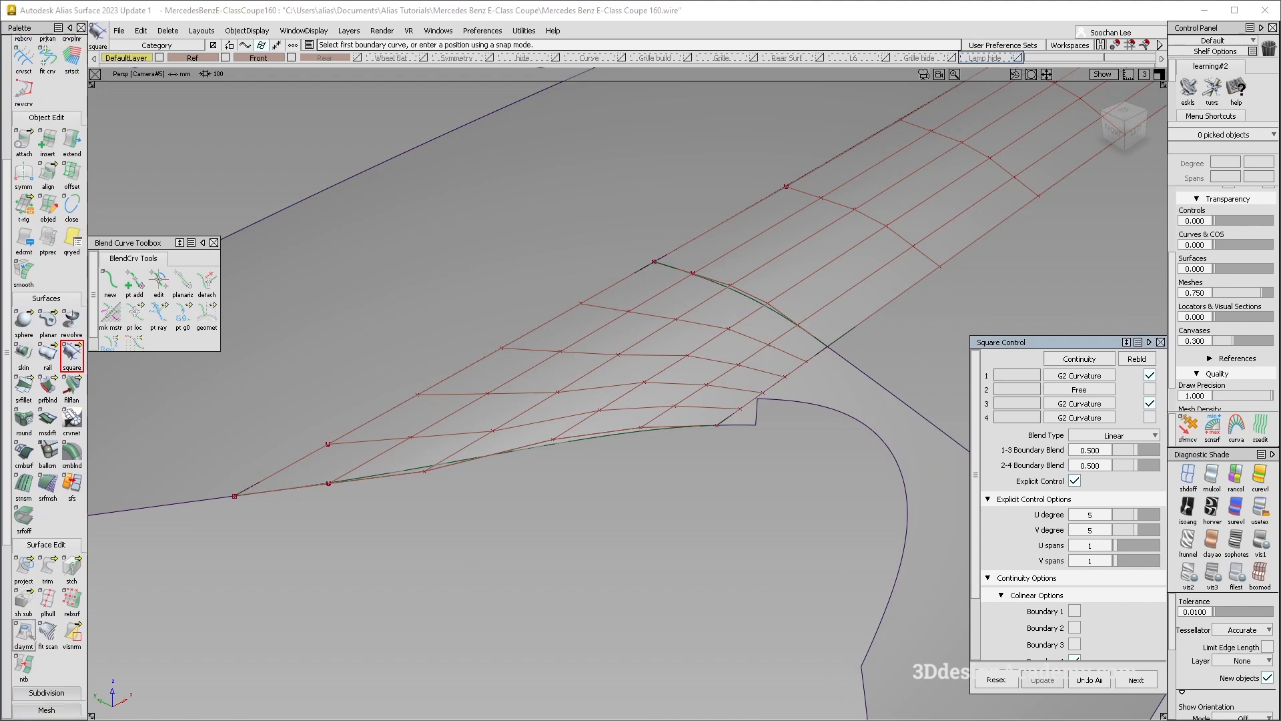
pyautogui.scroll(-4, 26, 665)
pyautogui.doubleClick(24, 663)
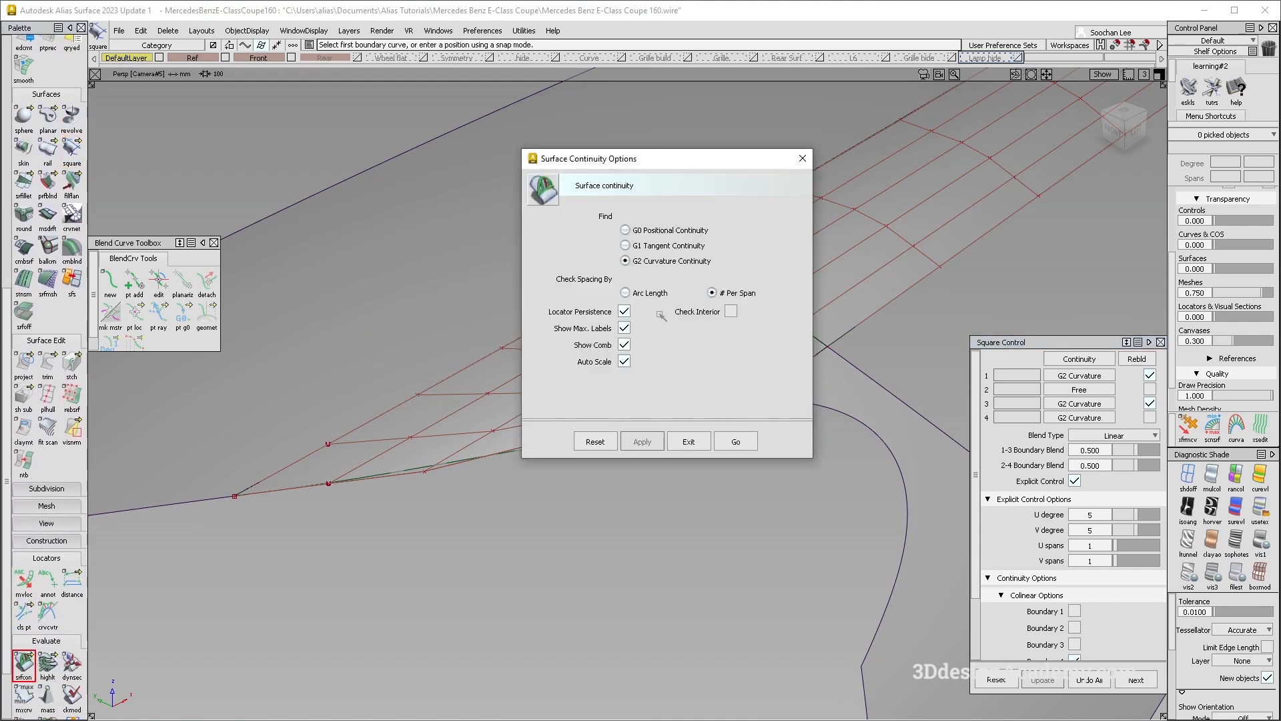
pyautogui.click(732, 442)
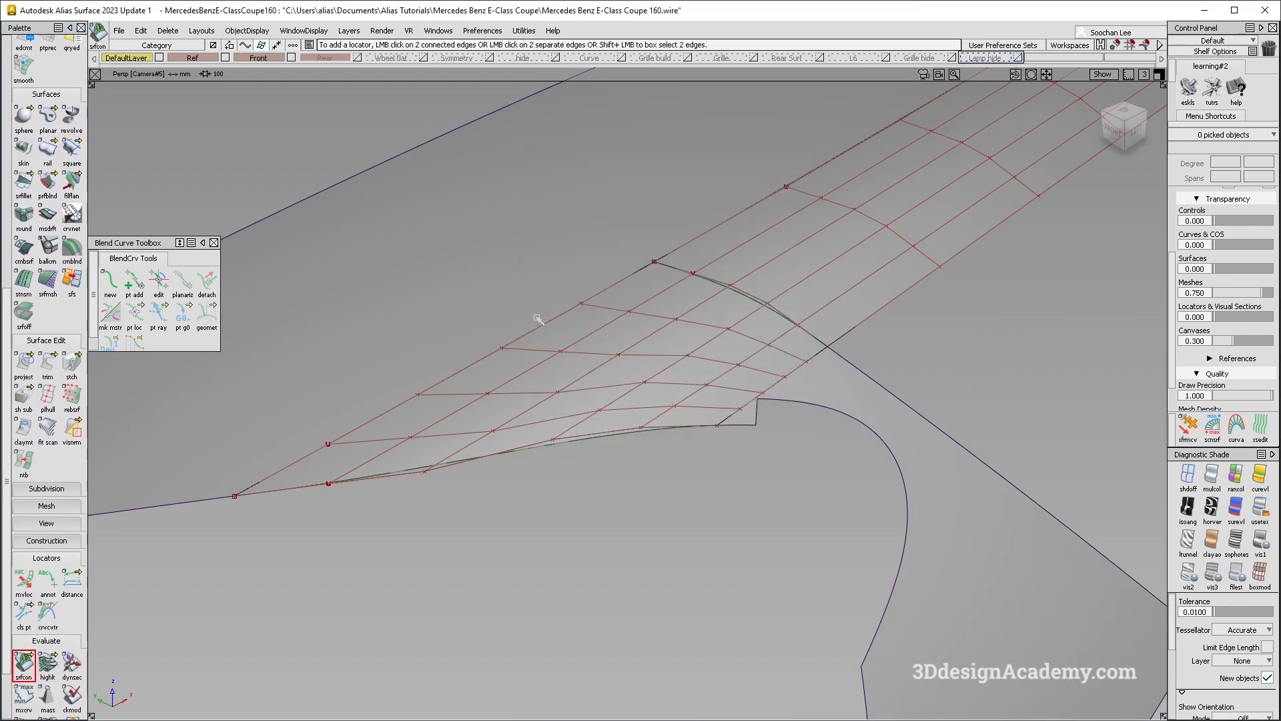
pyautogui.click(775, 385)
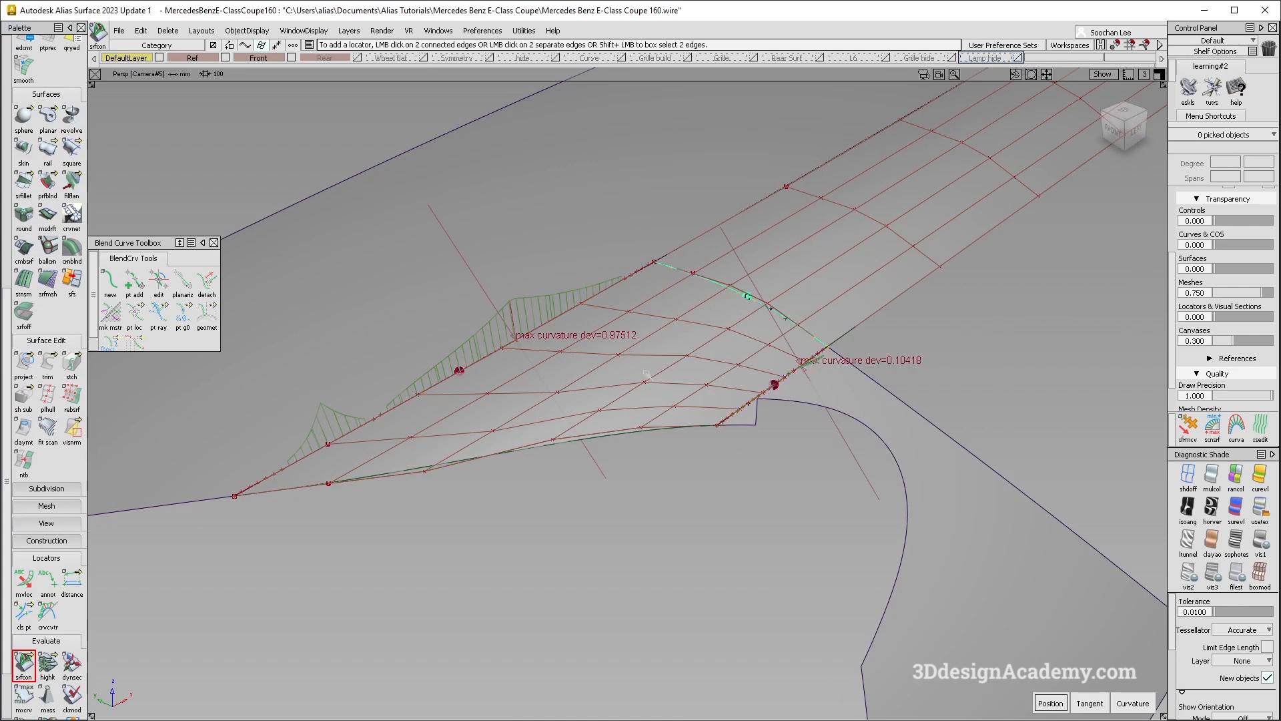
pyautogui.click(552, 359)
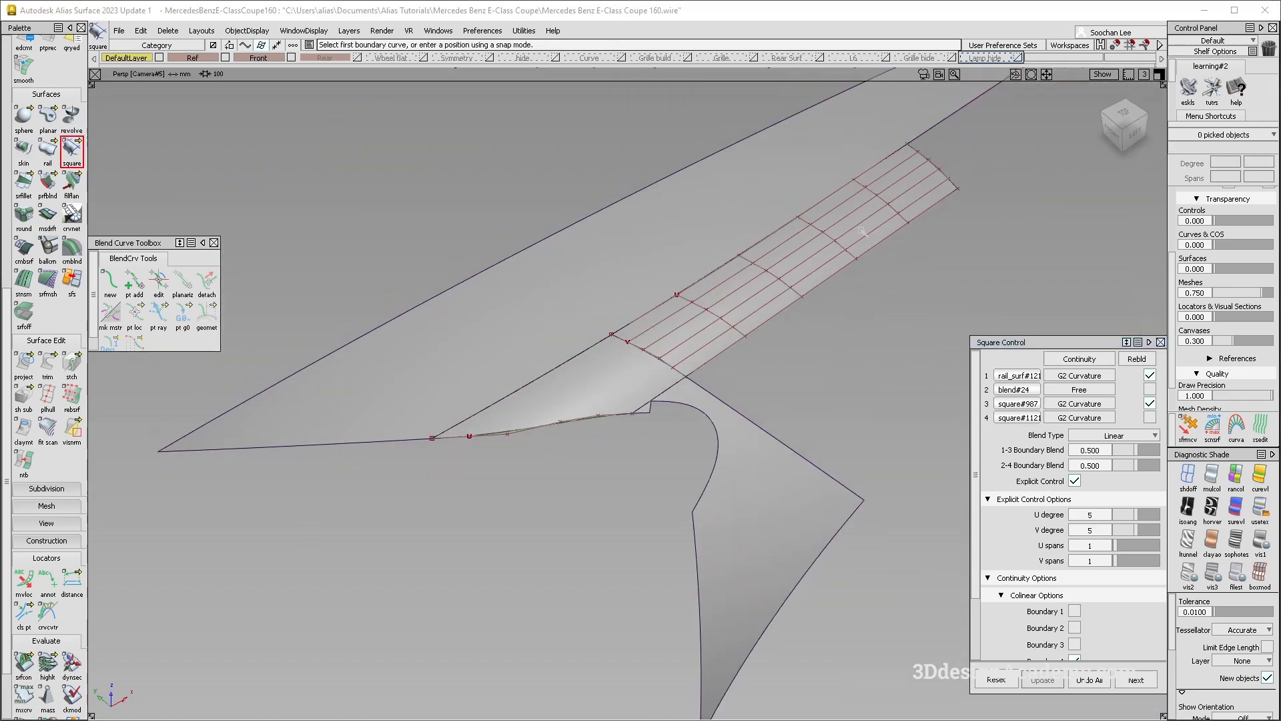
# - Hide the crease surface's control points and apply horizontal/vertical highlight shading to the model
pyautogui.click(813, 237)
pyautogui.click(246, 30)
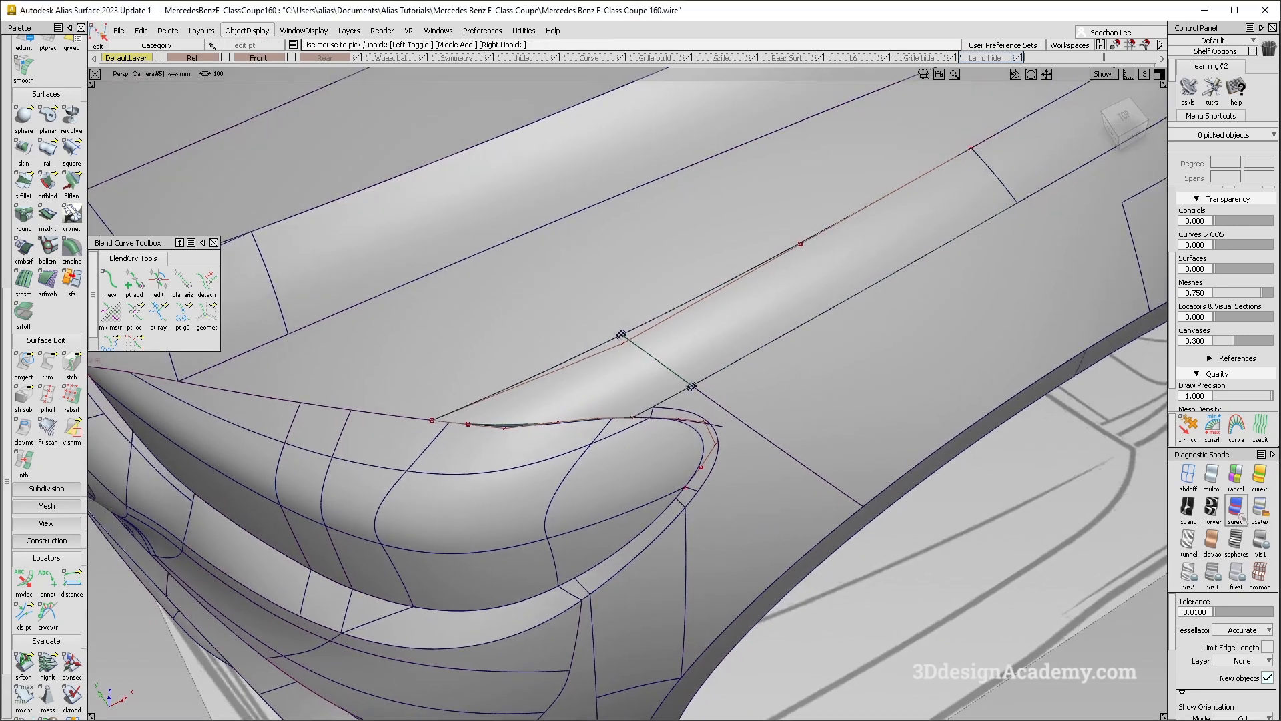
pyautogui.click(1212, 508)
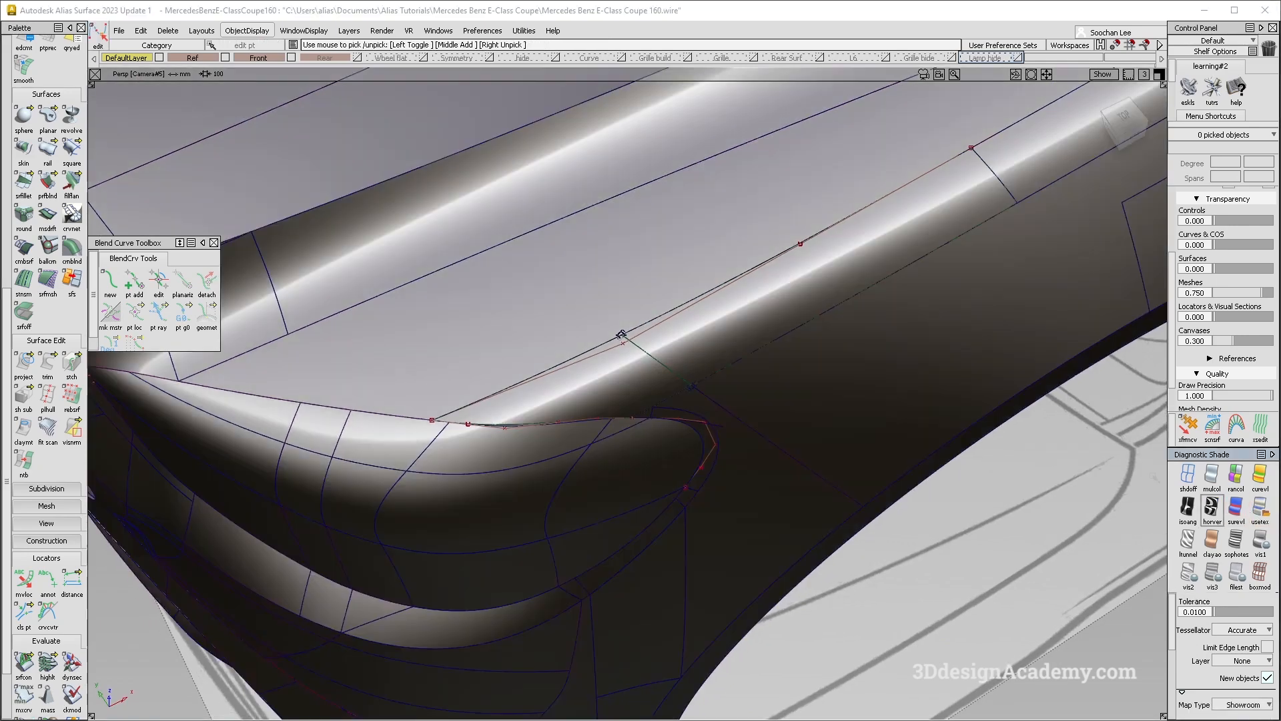
# - Examine the highlight flow across the square patch and its fit against the headlamp's upper edge from several angles
pyautogui.keyDown('alt'); pyautogui.keyDown('shift'); pyautogui.moveTo(749, 510); pyautogui.dragTo(617, 397); pyautogui.keyUp('shift'); pyautogui.keyUp('alt')
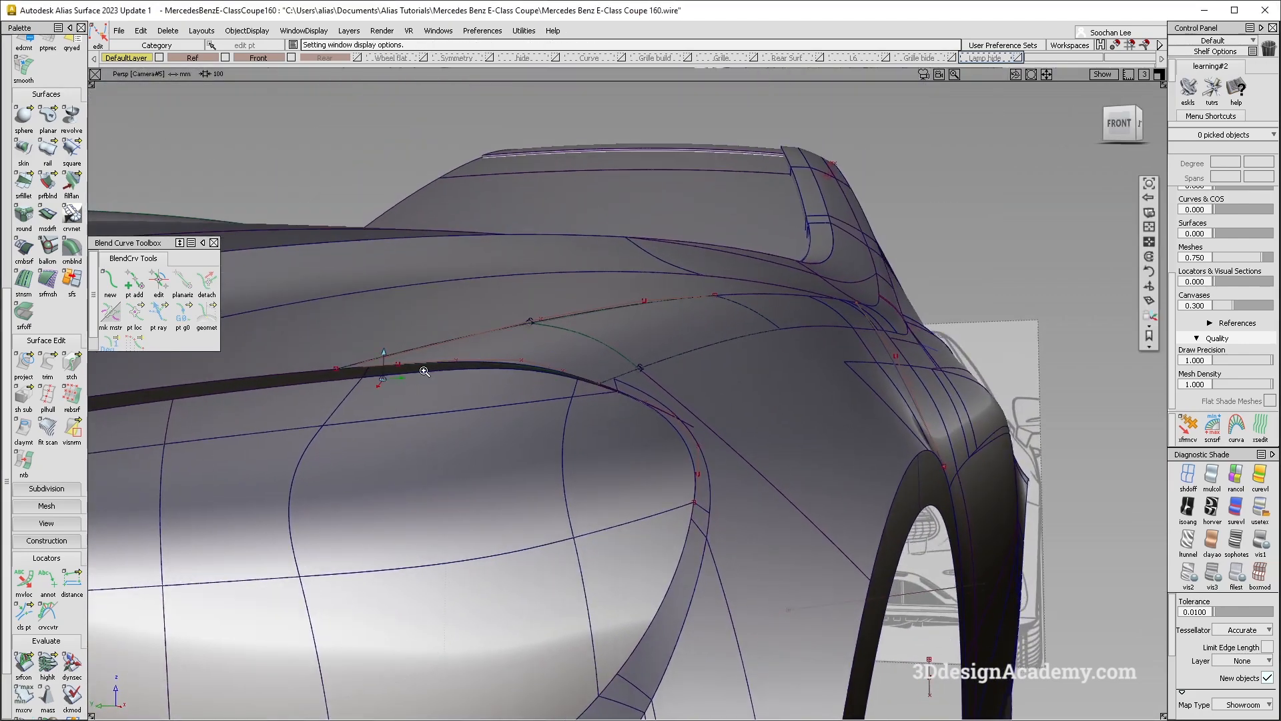
pyautogui.keyDown('alt'); pyautogui.keyDown('shift'); pyautogui.moveTo(418, 374); pyautogui.dragTo(411, 298); pyautogui.keyUp('shift'); pyautogui.keyUp('alt')
pyautogui.keyDown('alt'); pyautogui.keyDown('shift'); pyautogui.moveTo(366, 346); pyautogui.dragTo(409, 343); pyautogui.keyUp('shift'); pyautogui.keyUp('alt')
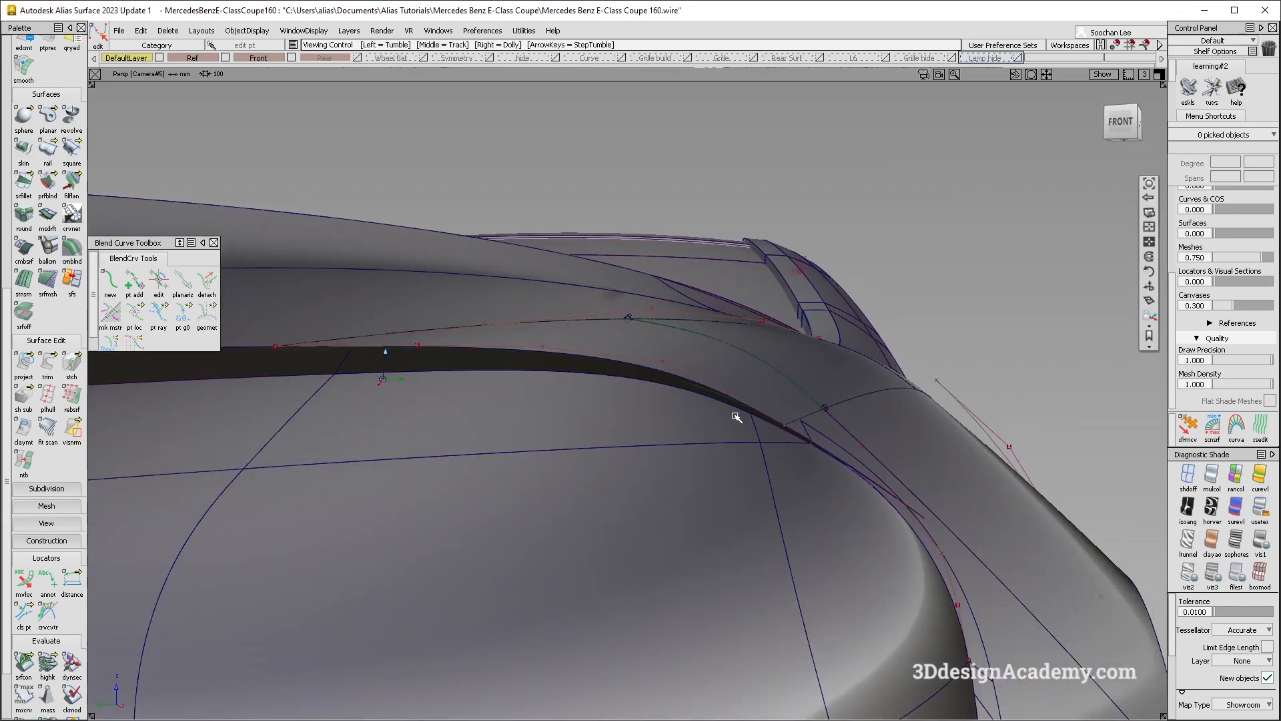
pyautogui.keyDown('alt'); pyautogui.keyDown('shift'); pyautogui.moveTo(736, 418); pyautogui.dragTo(706, 386); pyautogui.keyUp('shift'); pyautogui.keyUp('alt')
pyautogui.keyDown('alt'); pyautogui.keyDown('shift'); pyautogui.moveTo(624, 387); pyautogui.dragTo(375, 354); pyautogui.keyUp('shift'); pyautogui.keyUp('alt')
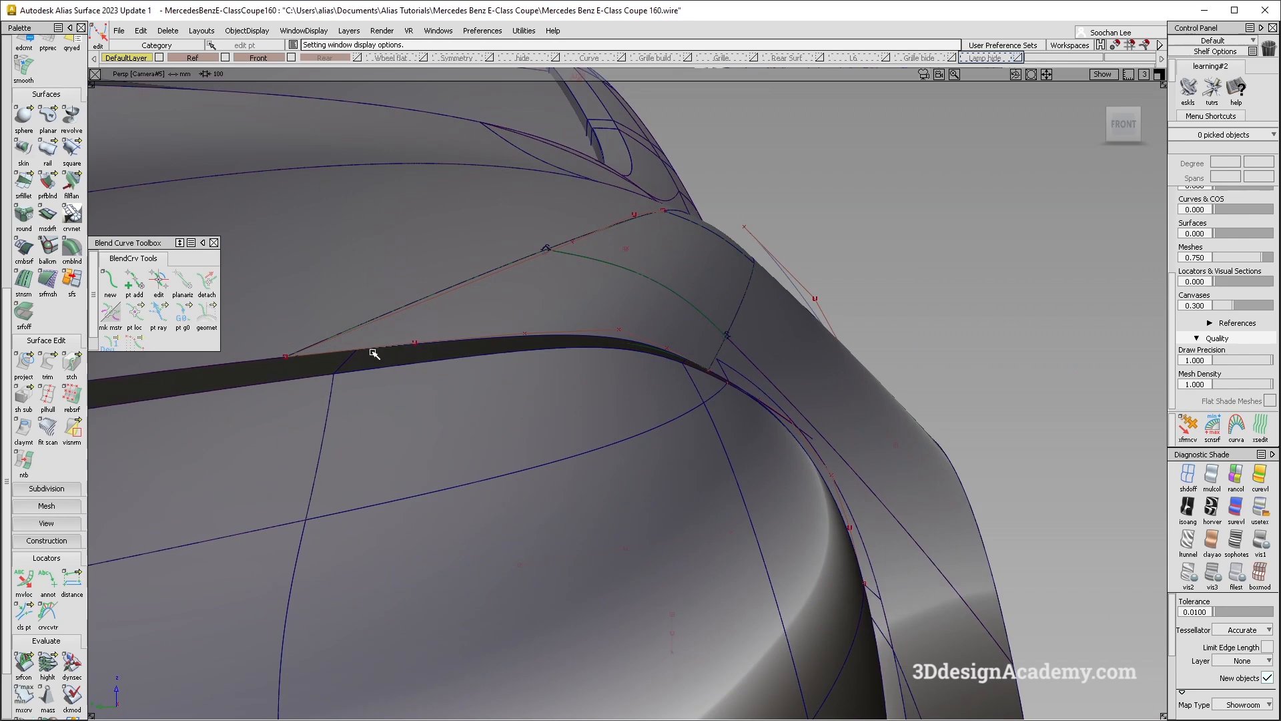
pyautogui.click(483, 384)
pyautogui.keyDown('alt'); pyautogui.keyDown('shift'); pyautogui.moveTo(532, 434); pyautogui.dragTo(472, 366); pyautogui.keyUp('shift'); pyautogui.keyUp('alt')
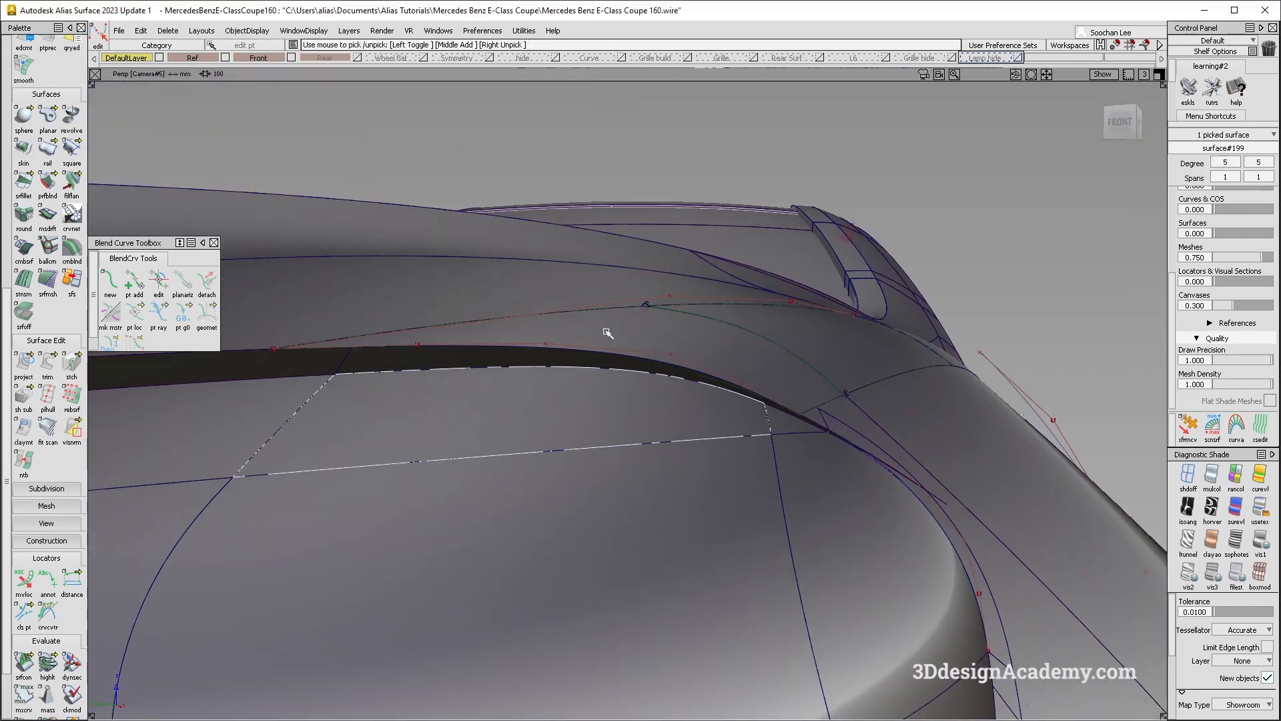
pyautogui.click(561, 354)
pyautogui.click(666, 341)
pyautogui.moveTo(601, 362)
pyautogui.keyDown('alt'); pyautogui.keyDown('shift'); pyautogui.mouseDown()
pyautogui.moveTo(662, 362)
pyautogui.moveTo(641, 351)
pyautogui.moveTo(626, 297)
pyautogui.moveTo(659, 352)
pyautogui.moveTo(632, 352)
pyautogui.moveTo(687, 351)
pyautogui.moveTo(654, 401)
pyautogui.moveTo(631, 386)
pyautogui.moveTo(551, 457)
pyautogui.moveTo(586, 383)
pyautogui.moveTo(658, 437)
pyautogui.moveTo(646, 454)
pyautogui.mouseUp(); pyautogui.keyUp('shift'); pyautogui.keyUp('alt')
pyautogui.keyDown('ctrl'); pyautogui.keyDown('shift'); pyautogui.moveTo(774, 359); pyautogui.dragTo(712, 408, button='right'); pyautogui.keyUp('shift'); pyautogui.keyUp('ctrl')
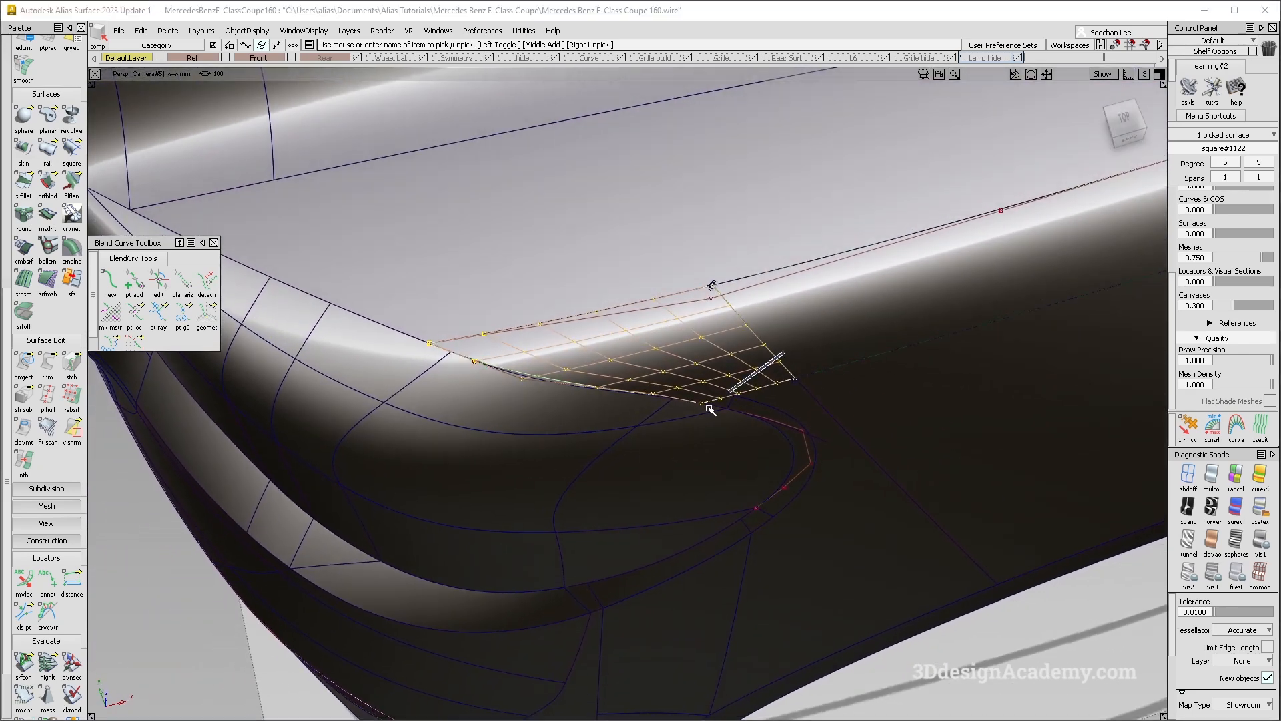
pyautogui.keyDown('alt'); pyautogui.keyDown('shift'); pyautogui.moveTo(458, 446); pyautogui.dragTo(527, 407); pyautogui.keyUp('shift'); pyautogui.keyUp('alt')
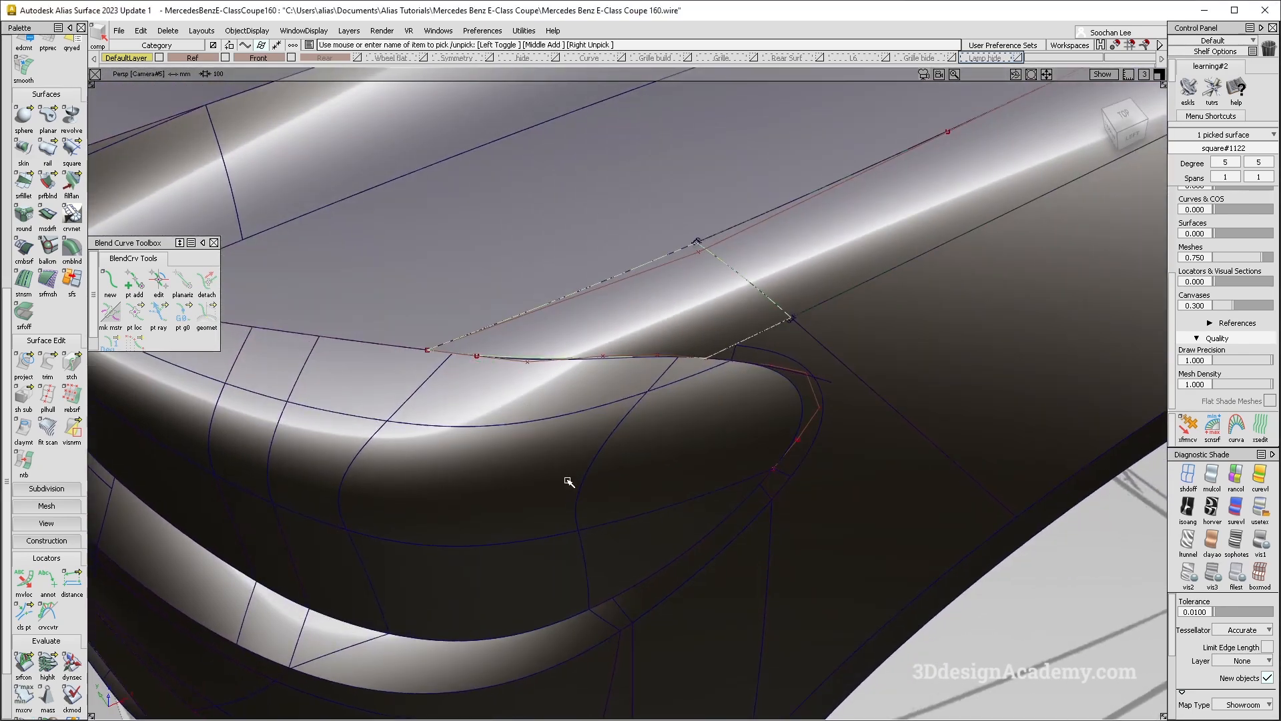
# - Unpick the square patch and switch the model back to multi-color shading
pyautogui.keyDown('ctrl'); pyautogui.keyDown('shift'); pyautogui.moveTo(578, 491); pyautogui.dragTo(658, 338); pyautogui.keyUp('shift'); pyautogui.keyUp('ctrl')
pyautogui.click(1211, 475)
pyautogui.keyDown('alt'); pyautogui.keyDown('shift'); pyautogui.moveTo(674, 420); pyautogui.dragTo(563, 377); pyautogui.keyUp('shift'); pyautogui.keyUp('alt')
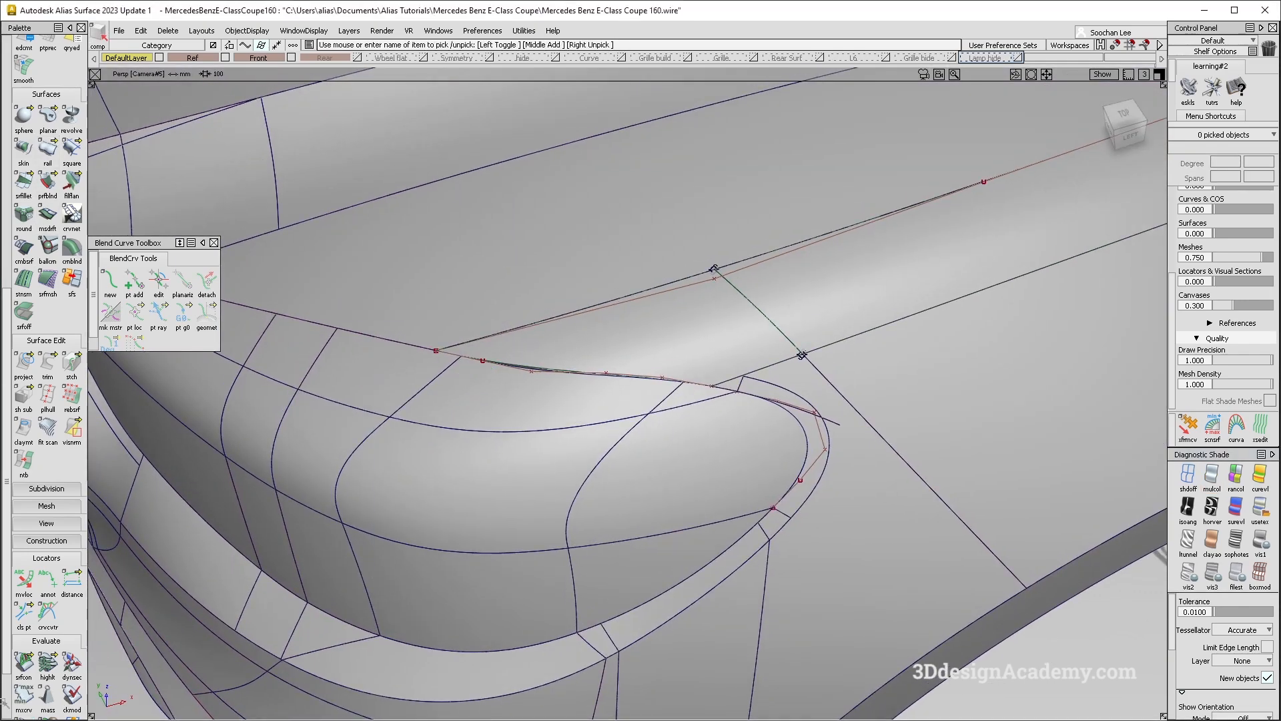
# - Place G2 surface continuity locators on the square patch's upper, rear and lower edges
pyautogui.scroll(-2, 40, 601)
pyautogui.doubleClick(23, 595)
pyautogui.click(736, 441)
pyautogui.click(652, 289)
pyautogui.click(764, 318)
pyautogui.click(755, 371)
pyautogui.keyDown('alt'); pyautogui.keyDown('shift'); pyautogui.moveTo(644, 358); pyautogui.dragTo(659, 354); pyautogui.keyUp('shift'); pyautogui.keyUp('alt')
pyautogui.keyDown('alt'); pyautogui.keyDown('shift'); pyautogui.moveTo(659, 355); pyautogui.dragTo(566, 293, button='right'); pyautogui.keyUp('shift'); pyautogui.keyUp('alt')
pyautogui.keyDown('alt'); pyautogui.keyDown('shift'); pyautogui.moveTo(566, 293); pyautogui.dragTo(426, 349, button='middle'); pyautogui.keyUp('shift'); pyautogui.keyUp('alt')
# - Align the square patch's upper edge to the adjoining fender surface with G2 continuity, Partial enabled and Position Influence 1
pyautogui.keyDown('ctrl'); pyautogui.keyDown('shift'); pyautogui.moveTo(498, 423); pyautogui.dragTo(498, 250); pyautogui.keyUp('shift'); pyautogui.keyUp('ctrl')
pyautogui.scroll(4, 46, 124)
pyautogui.scroll(3, 46, 124)
pyautogui.doubleClick(48, 136)
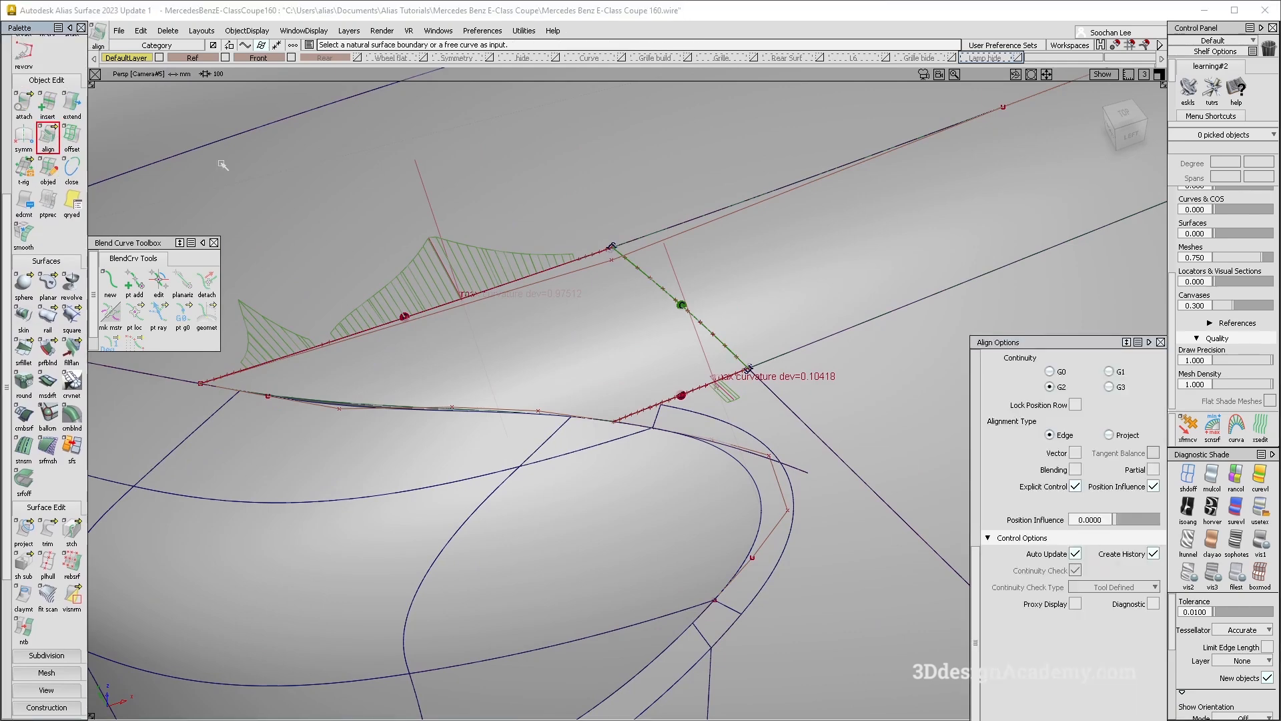
pyautogui.click(577, 275)
pyautogui.press('Return')
pyautogui.click(564, 264)
pyautogui.click(584, 273)
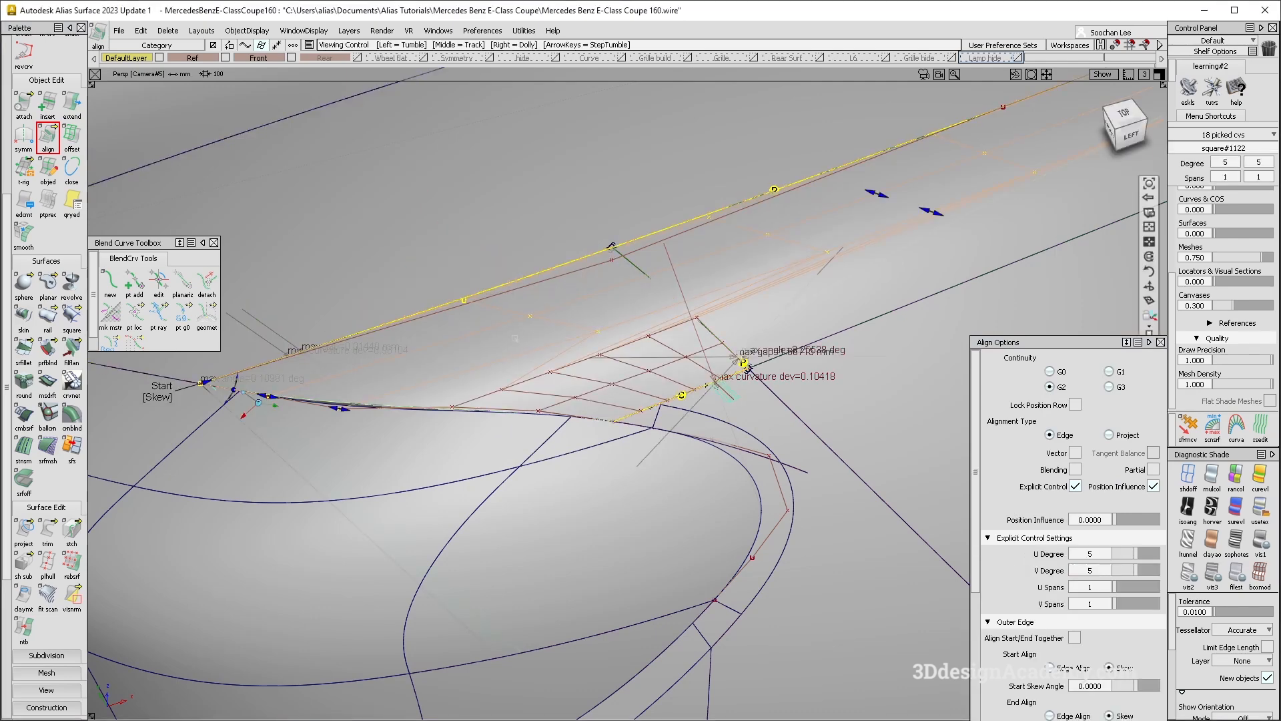
pyautogui.click(1152, 469)
pyautogui.keyDown('alt'); pyautogui.keyDown('shift'); pyautogui.moveTo(630, 292); pyautogui.dragTo(596, 390); pyautogui.keyUp('shift'); pyautogui.keyUp('alt')
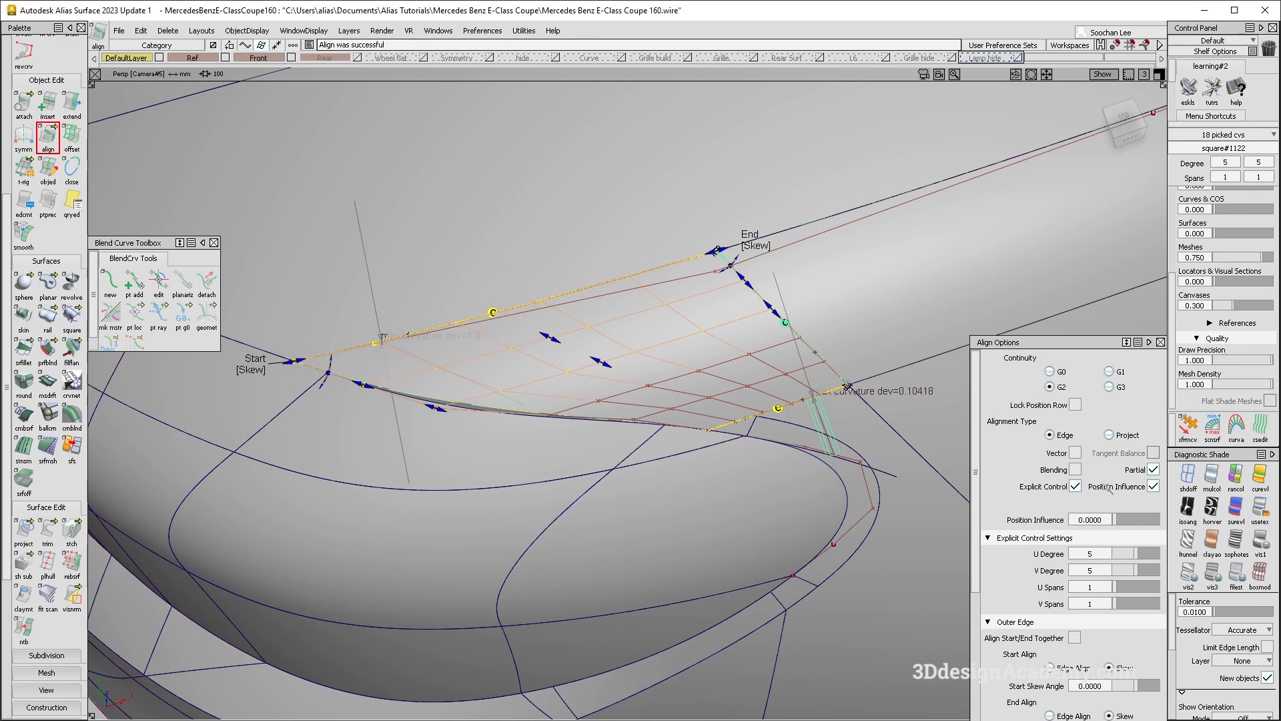
pyautogui.moveTo(1139, 524); pyautogui.dragTo(1159, 520)
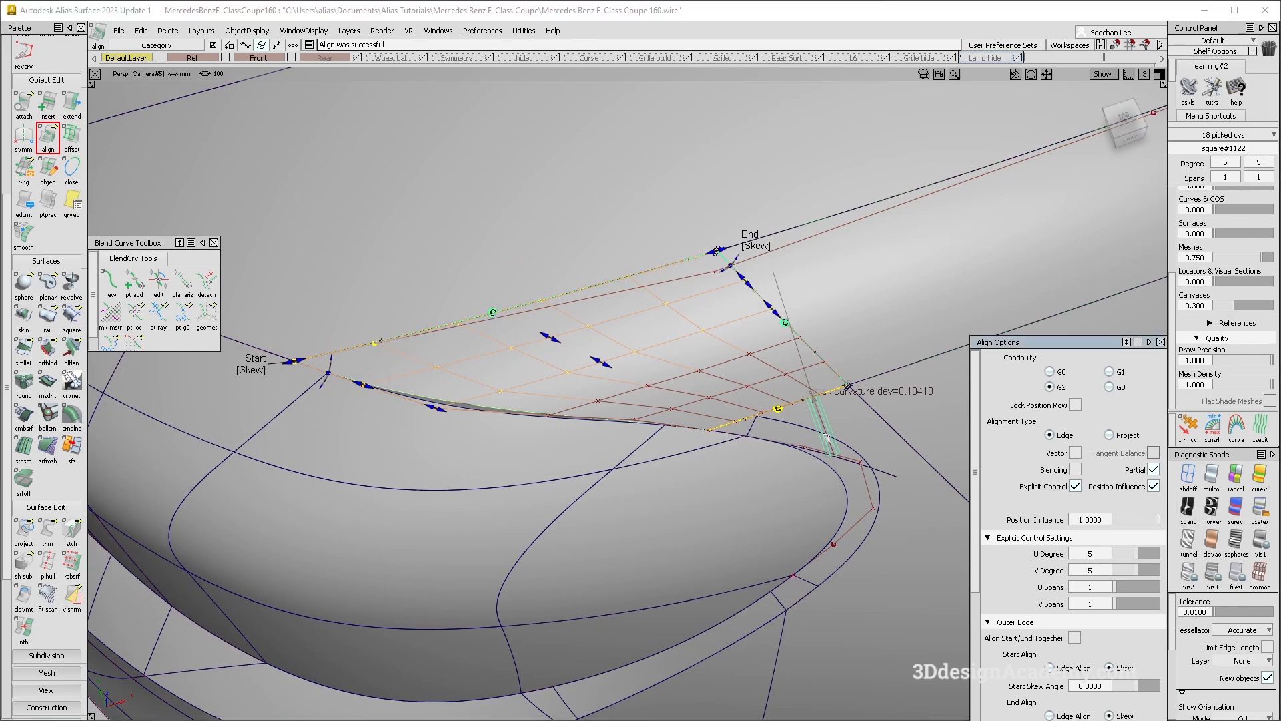
# - Align the square patch's lower edge to the fender side surface with G2 continuity, setting its start alignment to Edge
pyautogui.keyDown('alt'); pyautogui.keyDown('shift'); pyautogui.moveTo(502, 308); pyautogui.dragTo(572, 249); pyautogui.keyUp('shift'); pyautogui.keyUp('alt')
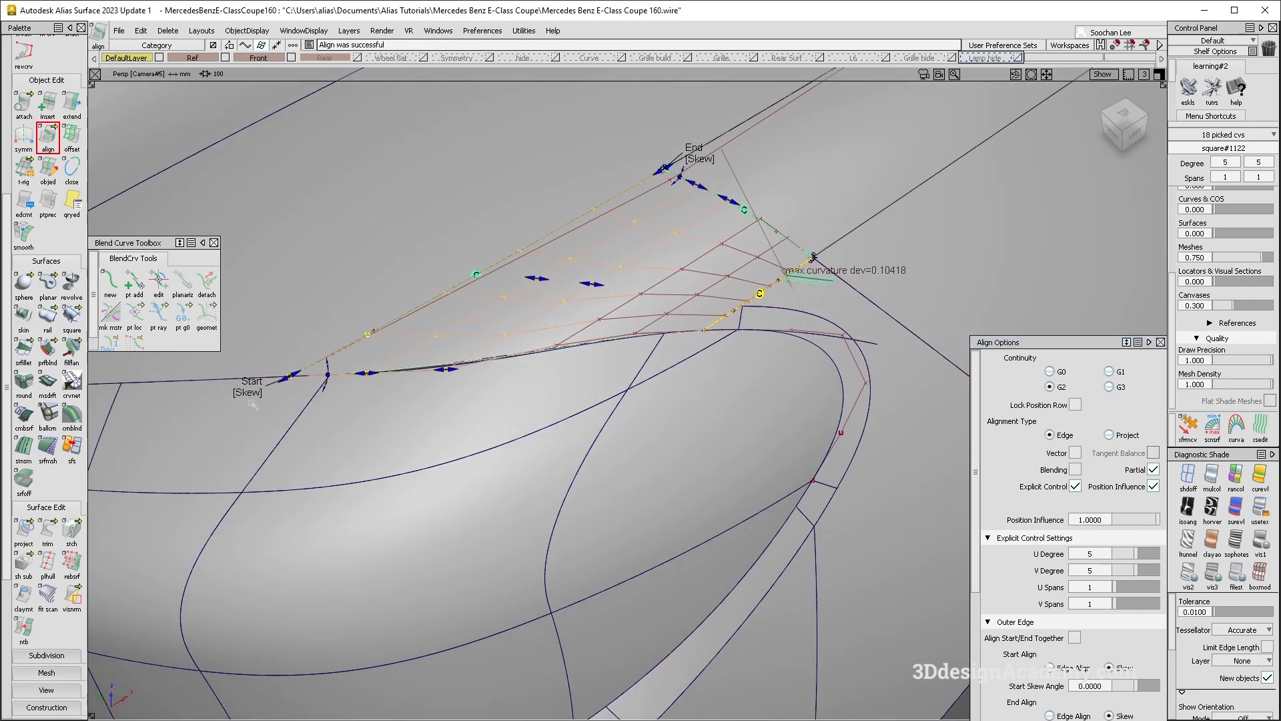
pyautogui.moveTo(749, 378)
pyautogui.keyDown('alt'); pyautogui.keyDown('shift'); pyautogui.mouseDown(button='middle')
pyautogui.moveTo(589, 428)
pyautogui.moveTo(738, 421)
pyautogui.moveTo(710, 386)
pyautogui.moveTo(622, 430)
pyautogui.mouseUp(button='middle'); pyautogui.keyUp('shift'); pyautogui.keyUp('alt')
pyautogui.keyDown('alt'); pyautogui.keyDown('shift'); pyautogui.moveTo(622, 385); pyautogui.dragTo(705, 381, button='right'); pyautogui.keyUp('shift'); pyautogui.keyUp('alt')
pyautogui.hotkey('shift', 'n')
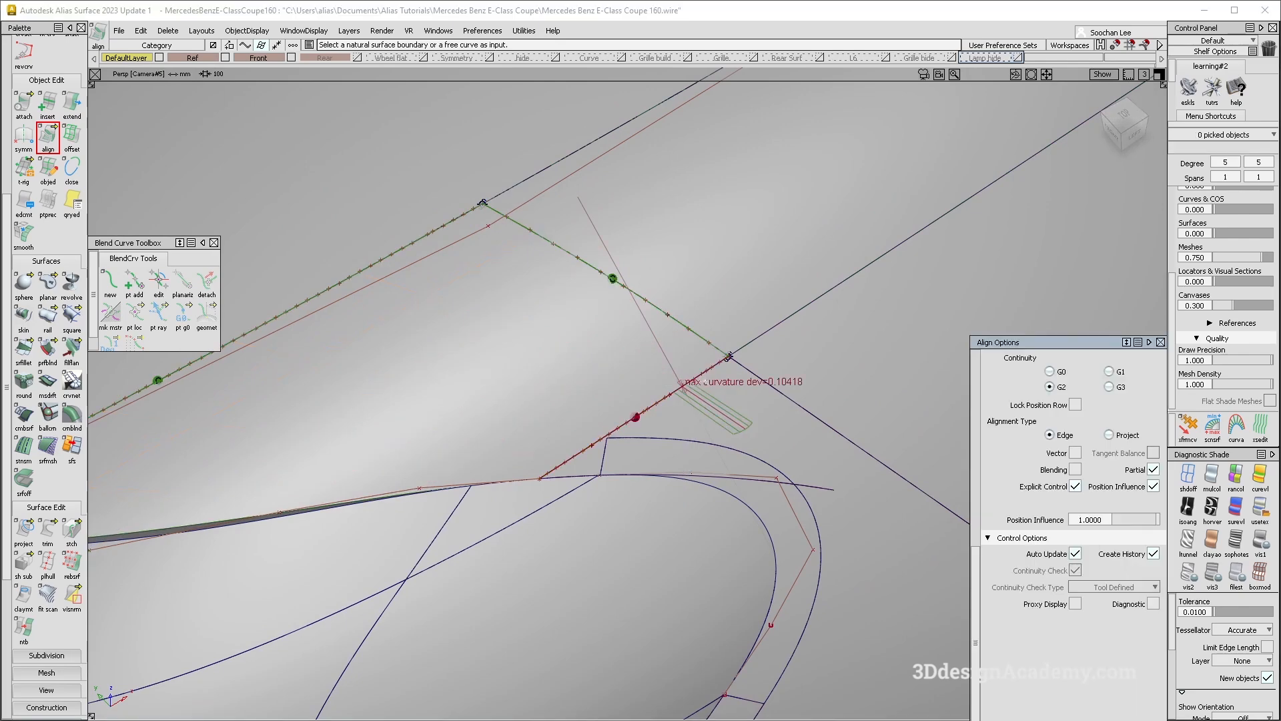
pyautogui.click(697, 377)
pyautogui.click(698, 376)
pyautogui.keyDown('alt'); pyautogui.keyDown('shift'); pyautogui.moveTo(698, 373); pyautogui.dragTo(742, 299); pyautogui.keyUp('shift'); pyautogui.keyUp('alt')
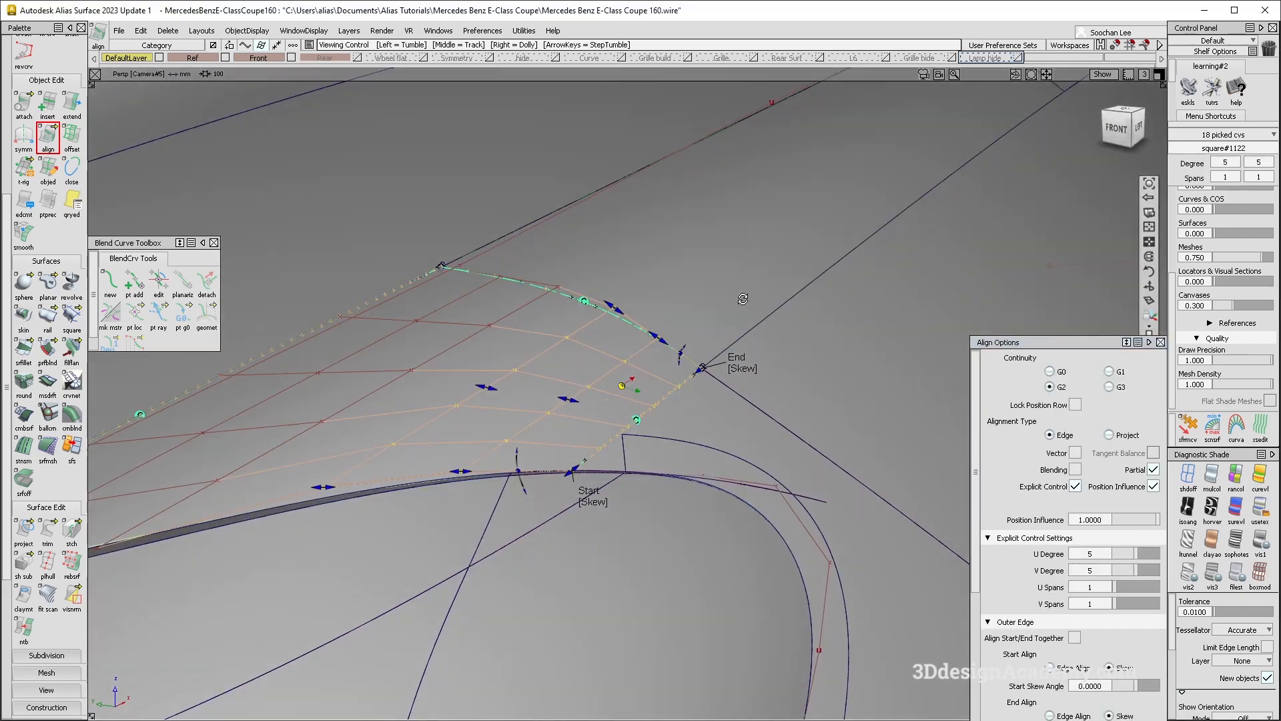
pyautogui.keyDown('alt'); pyautogui.keyDown('shift'); pyautogui.moveTo(582, 432); pyautogui.dragTo(524, 429, button='right'); pyautogui.keyUp('shift'); pyautogui.keyUp('alt')
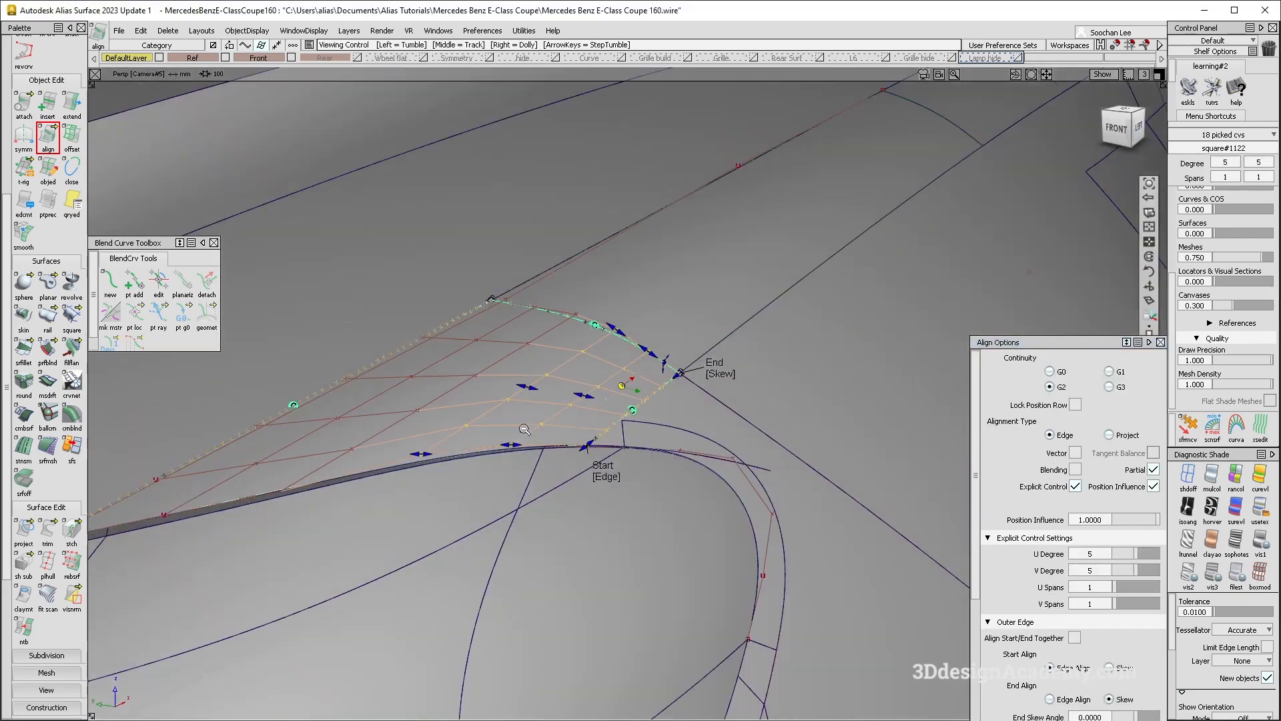
pyautogui.keyDown('alt'); pyautogui.keyDown('shift'); pyautogui.moveTo(523, 429); pyautogui.dragTo(494, 491); pyautogui.keyUp('shift'); pyautogui.keyUp('alt')
pyautogui.hotkey('shift', 'n')
# - Clear the leftover construction curves around the square patch from the view
pyautogui.keyDown('alt'); pyautogui.keyDown('shift'); pyautogui.moveTo(694, 358); pyautogui.dragTo(608, 355, button='right'); pyautogui.keyUp('shift'); pyautogui.keyUp('alt')
pyautogui.keyDown('ctrl'); pyautogui.keyDown('shift'); pyautogui.moveTo(609, 356); pyautogui.dragTo(658, 427); pyautogui.keyUp('shift'); pyautogui.keyUp('ctrl')
pyautogui.moveTo(543, 329); pyautogui.dragTo(681, 374)
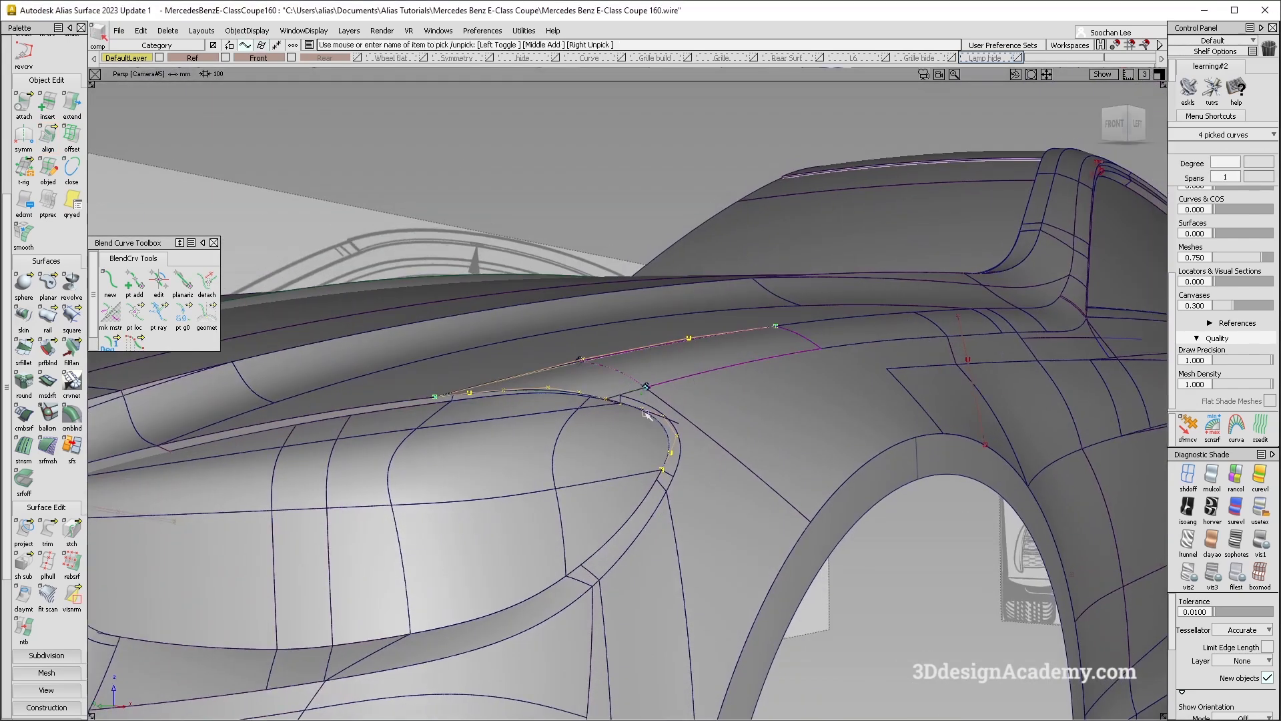
pyautogui.keyDown('ctrl'); pyautogui.keyDown('shift'); pyautogui.moveTo(641, 392); pyautogui.dragTo(681, 388); pyautogui.keyUp('shift'); pyautogui.keyUp('ctrl')
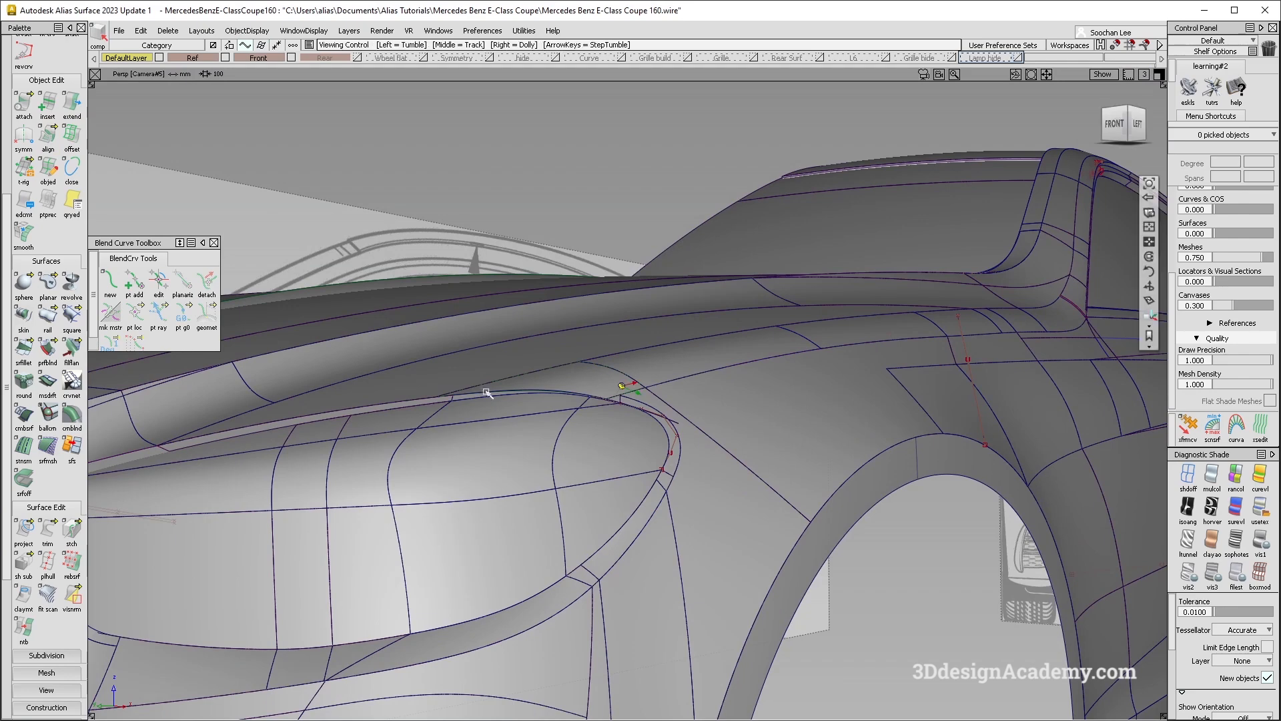
# - Delete the construction history of the surfaces around the front crease and headlamp
pyautogui.keyDown('alt'); pyautogui.keyDown('shift'); pyautogui.moveTo(499, 389); pyautogui.dragTo(523, 385, button='right'); pyautogui.keyUp('shift'); pyautogui.keyUp('alt')
pyautogui.keyDown('alt'); pyautogui.keyDown('shift'); pyautogui.moveTo(523, 385); pyautogui.dragTo(581, 389); pyautogui.keyUp('shift'); pyautogui.keyUp('alt')
pyautogui.moveTo(802, 277); pyautogui.dragTo(724, 461)
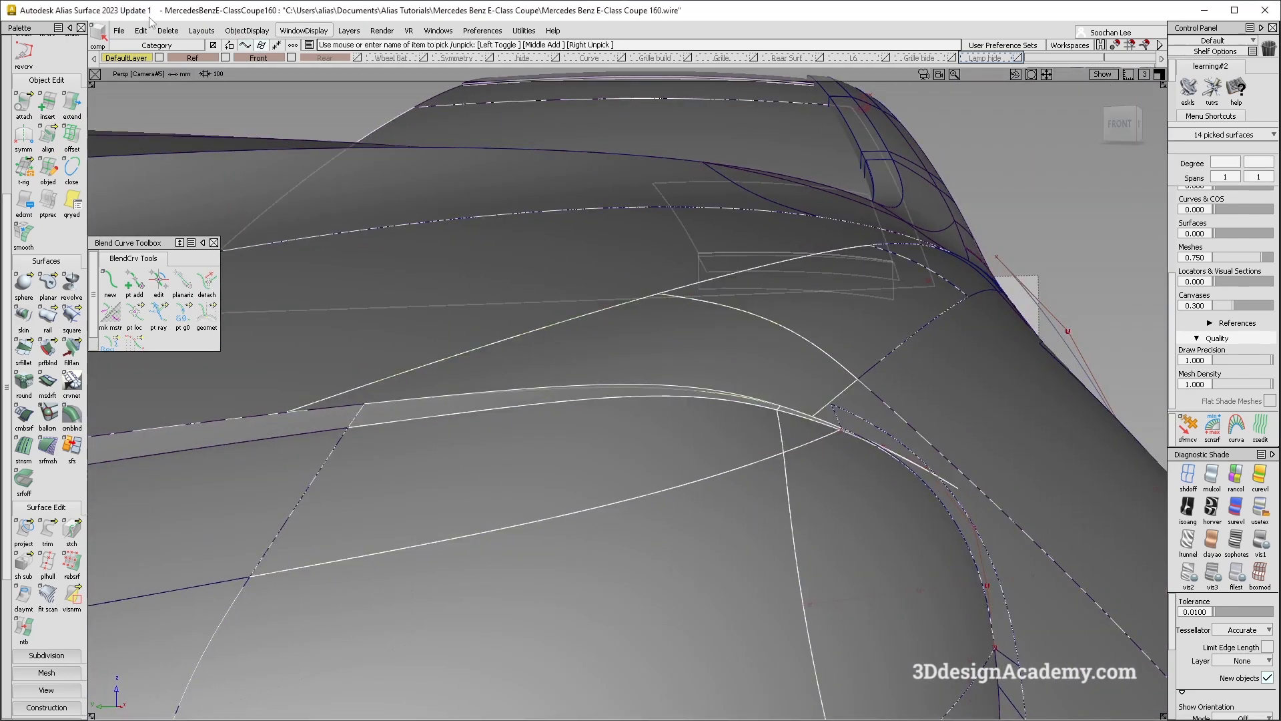
pyautogui.click(165, 31)
pyautogui.click(191, 77)
pyautogui.keyDown('alt'); pyautogui.keyDown('shift'); pyautogui.moveTo(359, 436); pyautogui.dragTo(400, 448, button='right'); pyautogui.keyUp('shift'); pyautogui.keyUp('alt')
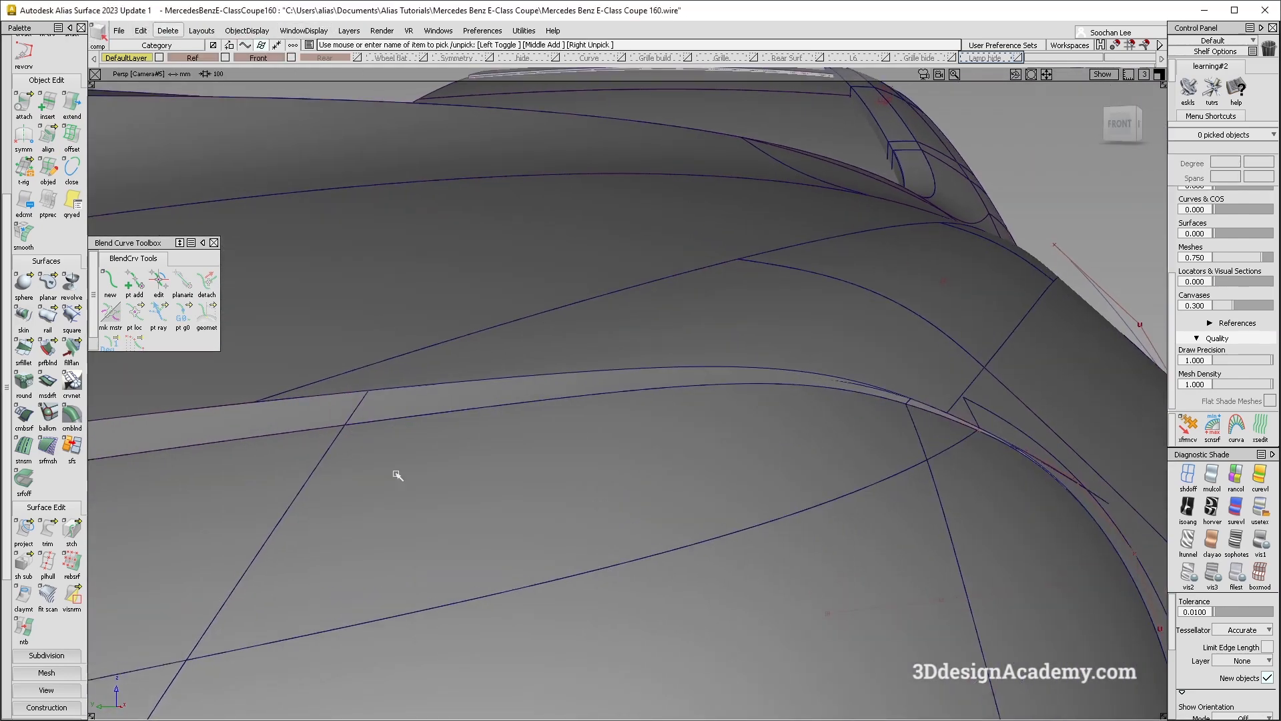
# - Try to extend an edge of the crease fillet strip using Extend with the Extrapolate type and Merge enabled
pyautogui.doubleClick(67, 112)
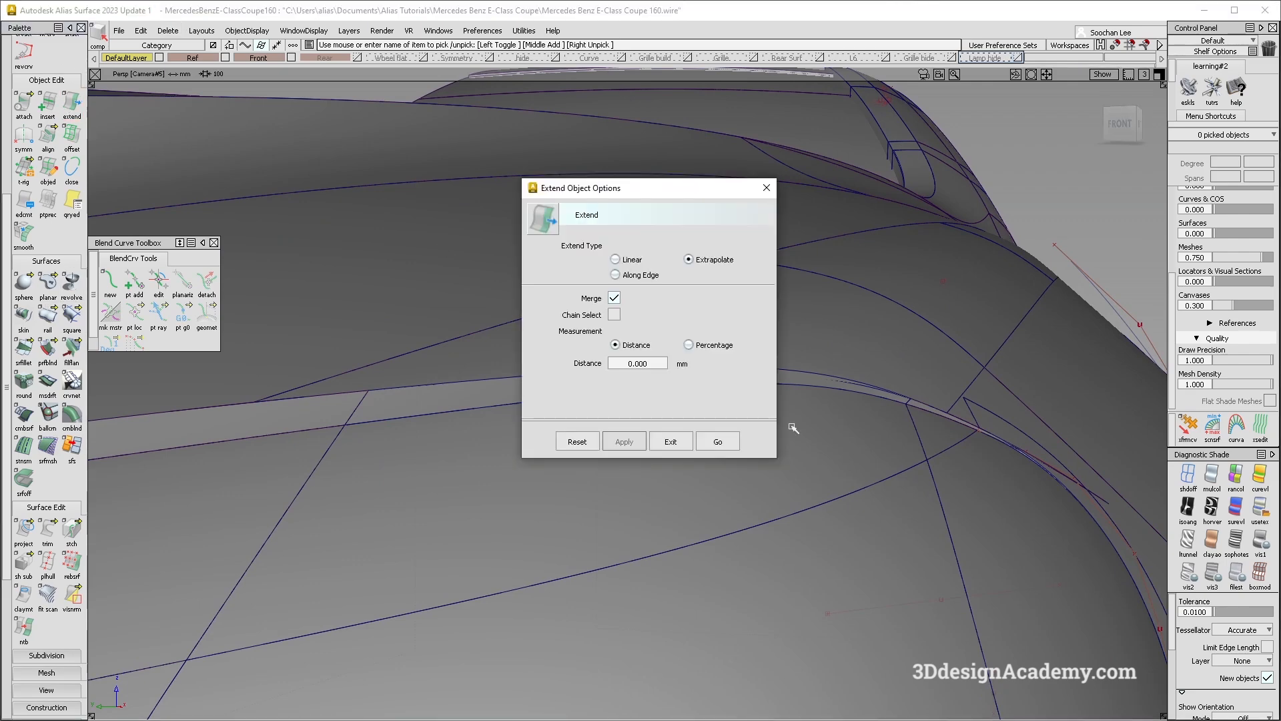
pyautogui.click(713, 441)
pyautogui.click(782, 378)
pyautogui.moveTo(738, 392)
pyautogui.keyDown('alt'); pyautogui.keyDown('shift'); pyautogui.mouseDown()
pyautogui.moveTo(739, 460)
pyautogui.moveTo(693, 459)
pyautogui.moveTo(475, 586)
pyautogui.moveTo(432, 475)
pyautogui.mouseUp(); pyautogui.keyUp('shift'); pyautogui.keyUp('alt')
pyautogui.hotkey('ctrl', 'z')
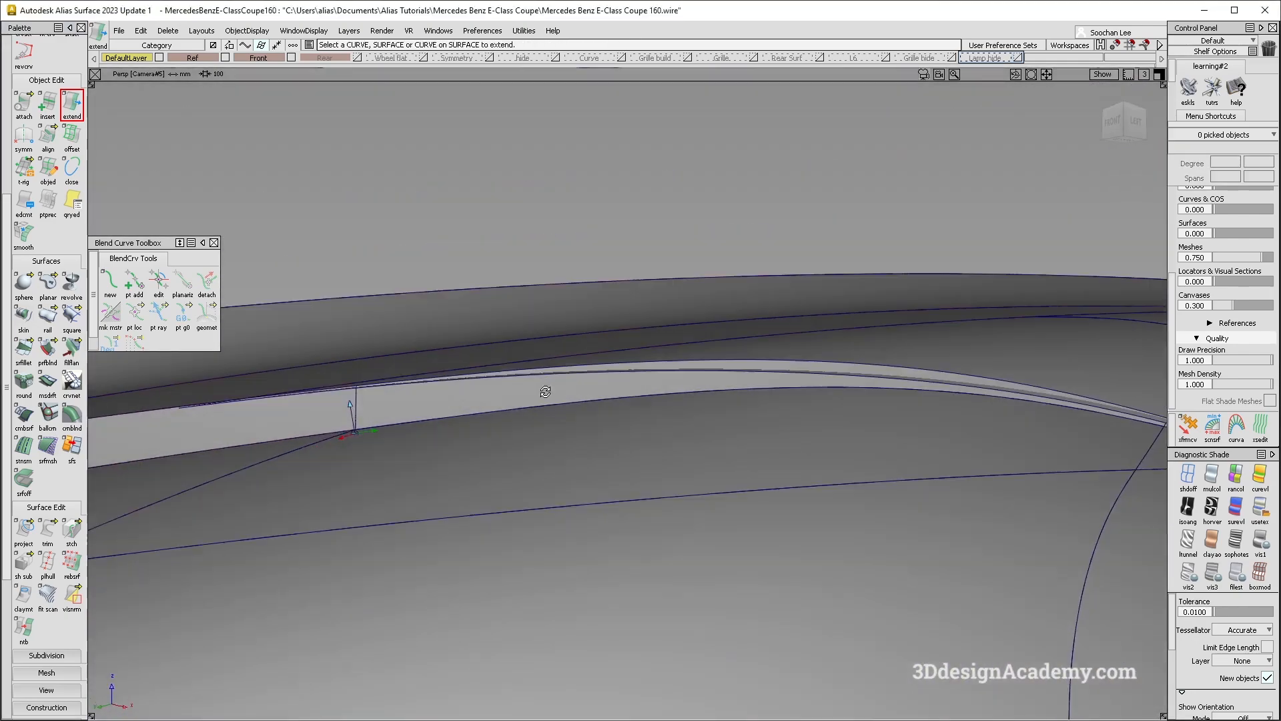
pyautogui.keyDown('alt'); pyautogui.keyDown('shift'); pyautogui.moveTo(376, 385); pyautogui.dragTo(434, 442); pyautogui.keyUp('shift'); pyautogui.keyUp('alt')
# - Compare the fender crease with the reference photo of the red coupe and return to the model
pyautogui.hotkey('alt', 'Tab')
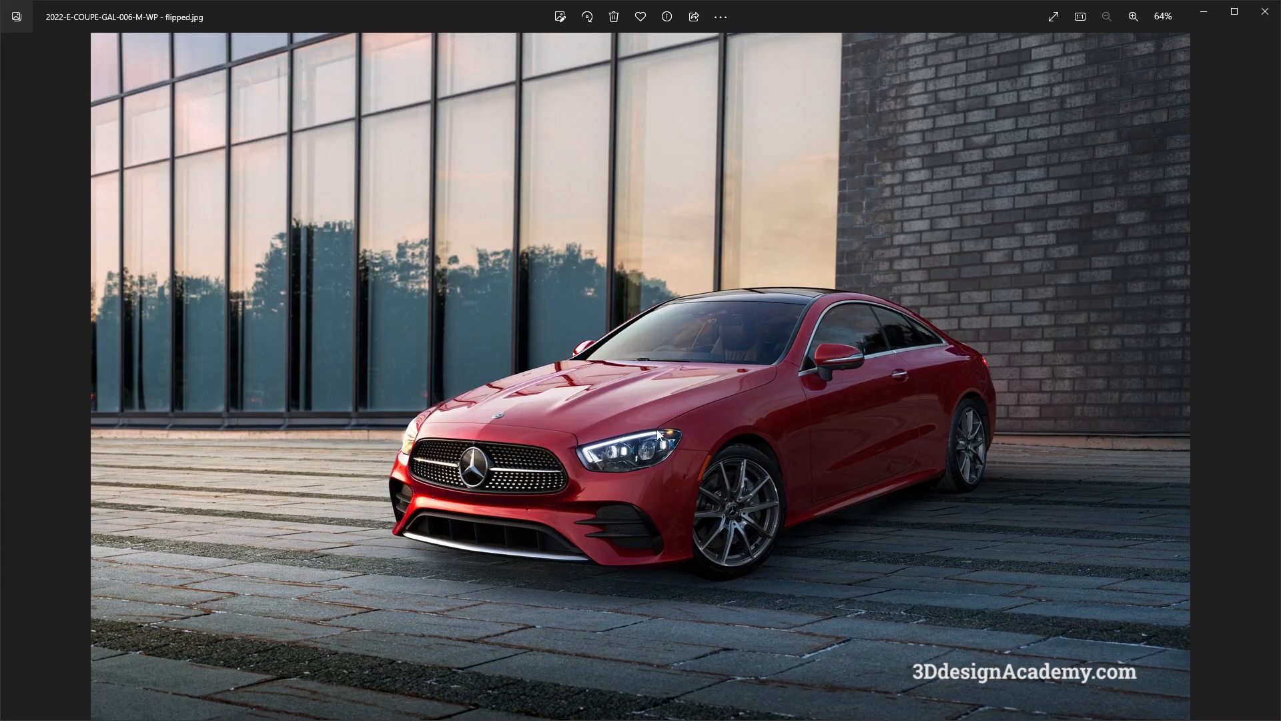
pyautogui.hotkey('alt', 'Tab')
pyautogui.keyDown('alt'); pyautogui.keyDown('shift'); pyautogui.moveTo(632, 415); pyautogui.dragTo(571, 375); pyautogui.keyUp('shift'); pyautogui.keyUp('alt')
pyautogui.moveTo(692, 414)
pyautogui.keyDown('alt'); pyautogui.keyDown('shift'); pyautogui.mouseDown()
pyautogui.moveTo(510, 445)
pyautogui.moveTo(634, 416)
pyautogui.mouseUp(); pyautogui.keyUp('shift'); pyautogui.keyUp('alt')
# - Intersect the crease fillet surfaces with the adjoining fender surfaces towards the fillet's narrow front end
pyautogui.keyDown('ctrl'); pyautogui.keyDown('shift'); pyautogui.moveTo(339, 579); pyautogui.dragTo(453, 458); pyautogui.keyUp('shift'); pyautogui.keyUp('ctrl')
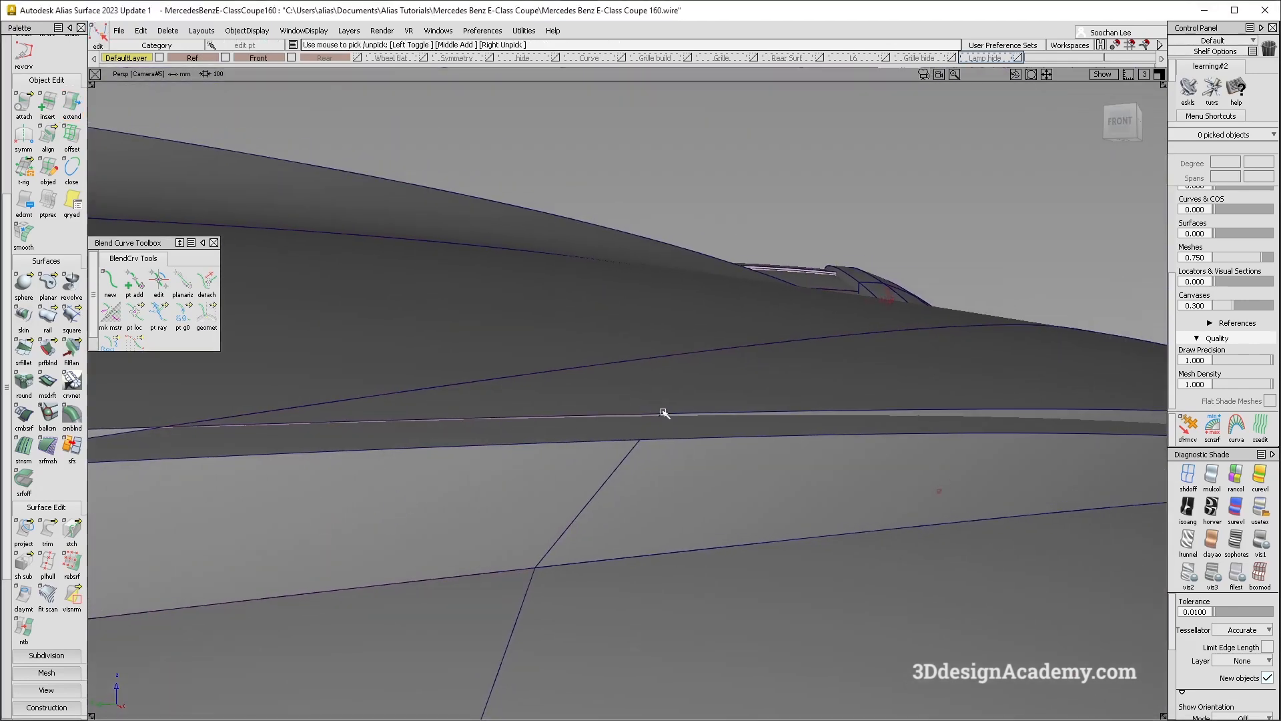
pyautogui.moveTo(25, 530); pyautogui.dragTo(71, 532)
pyautogui.click(527, 492)
pyautogui.click(715, 489)
pyautogui.keyDown('alt'); pyautogui.keyDown('shift'); pyautogui.moveTo(718, 489); pyautogui.dragTo(890, 516); pyautogui.keyUp('shift'); pyautogui.keyUp('alt')
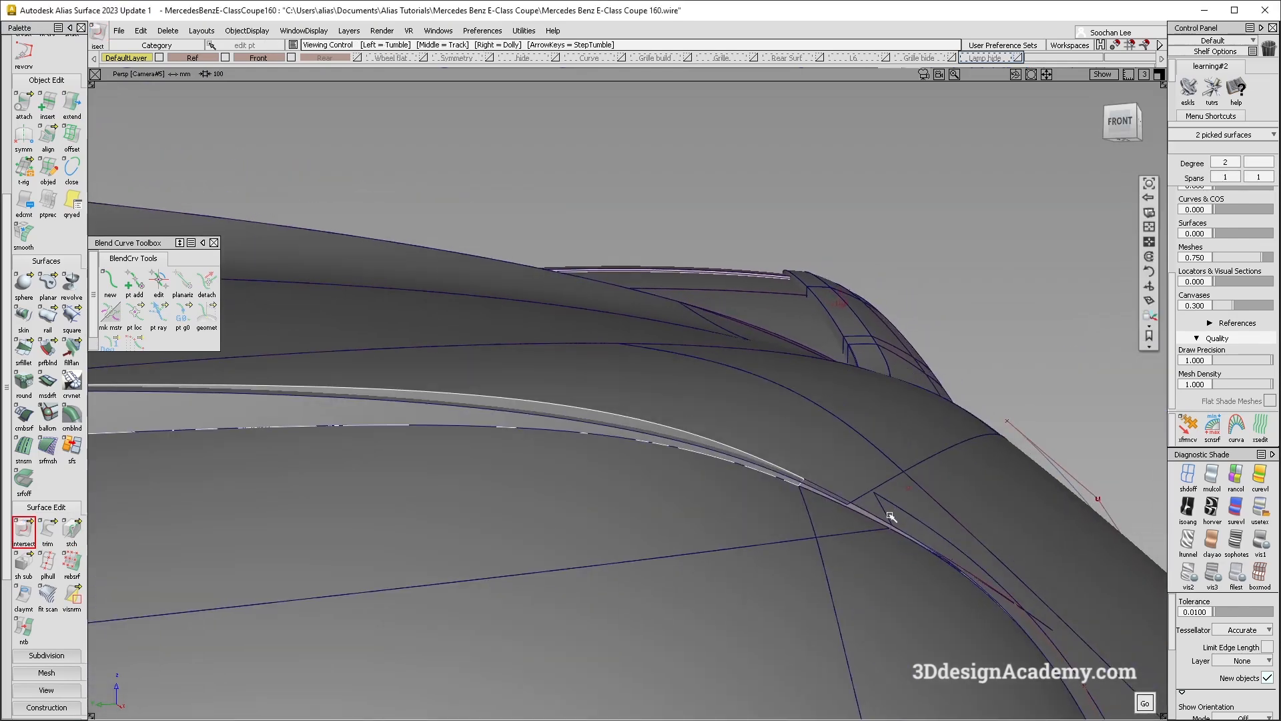
pyautogui.keyDown('alt'); pyautogui.keyDown('shift'); pyautogui.moveTo(849, 500); pyautogui.dragTo(826, 467, button='right'); pyautogui.keyUp('shift'); pyautogui.keyUp('alt')
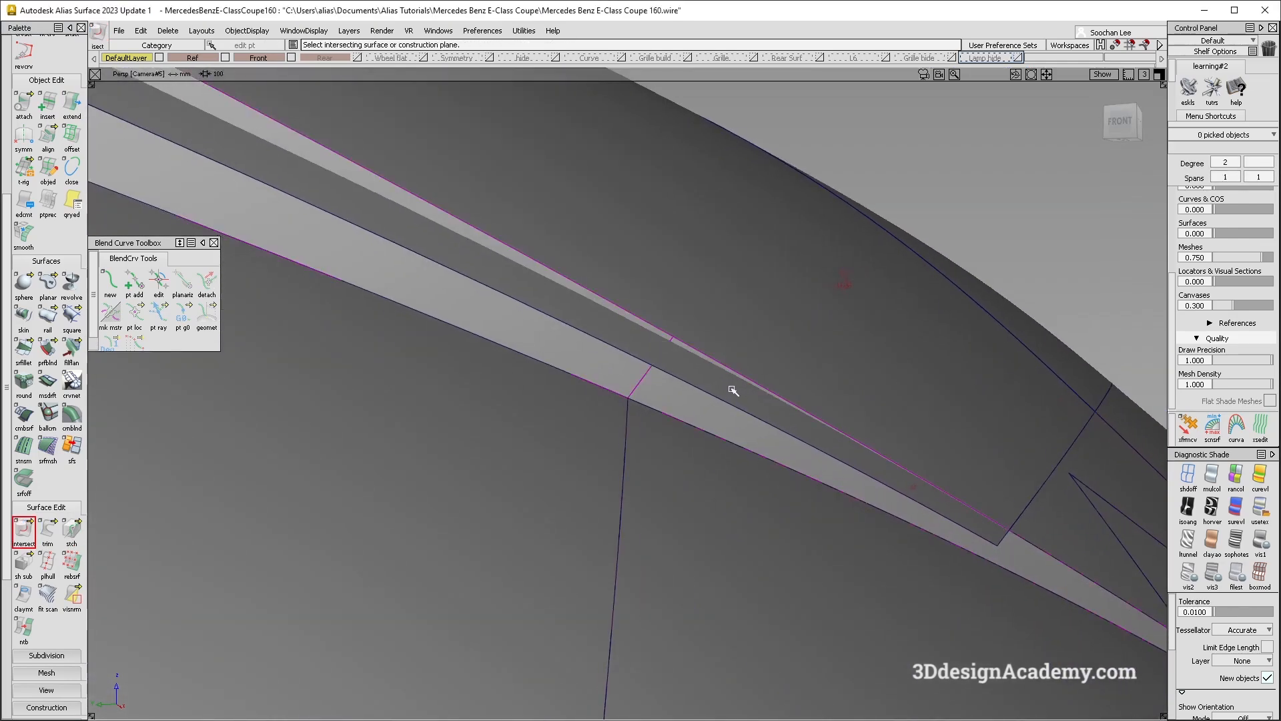
pyautogui.keyDown('alt'); pyautogui.keyDown('shift'); pyautogui.moveTo(712, 390); pyautogui.dragTo(490, 354); pyautogui.keyUp('shift'); pyautogui.keyUp('alt')
pyautogui.keyDown('ctrl'); pyautogui.keyDown('shift'); pyautogui.moveTo(489, 354); pyautogui.dragTo(505, 535); pyautogui.keyUp('shift'); pyautogui.keyUp('ctrl')
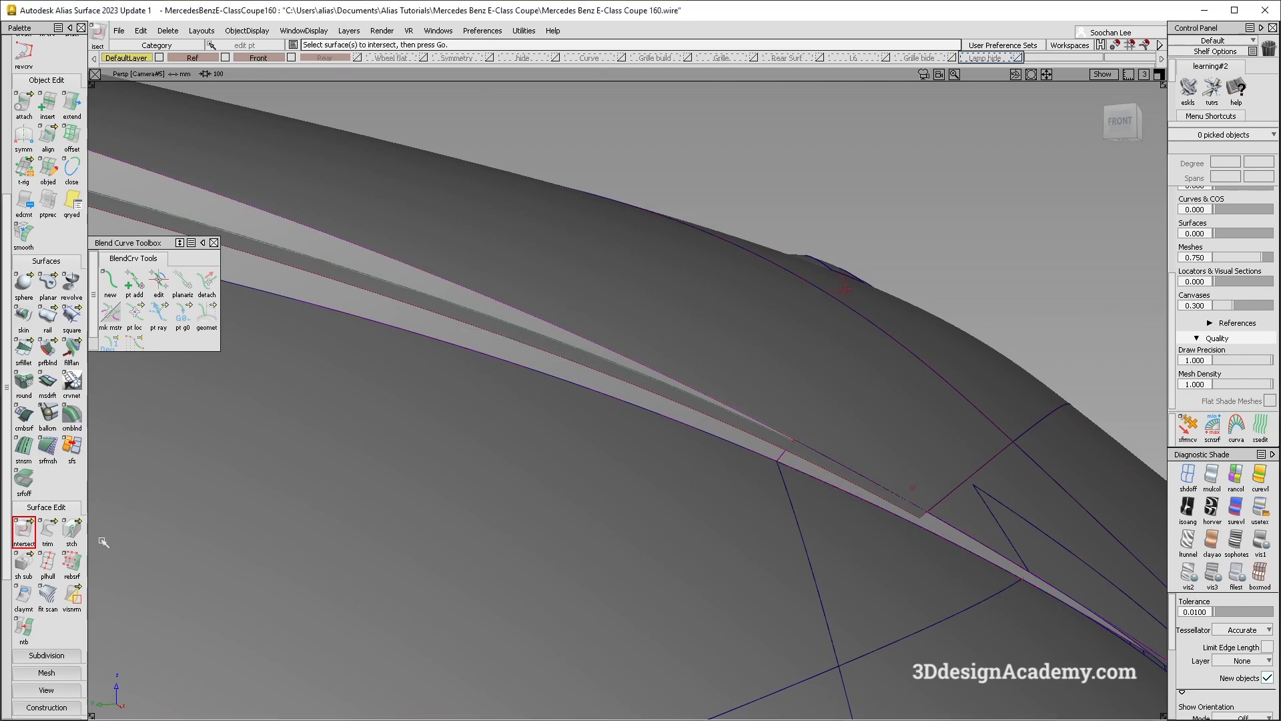
# - Trim the overlapping surfaces at the crease fillet's front end along the intersection curves
pyautogui.click(48, 530)
pyautogui.click(732, 440)
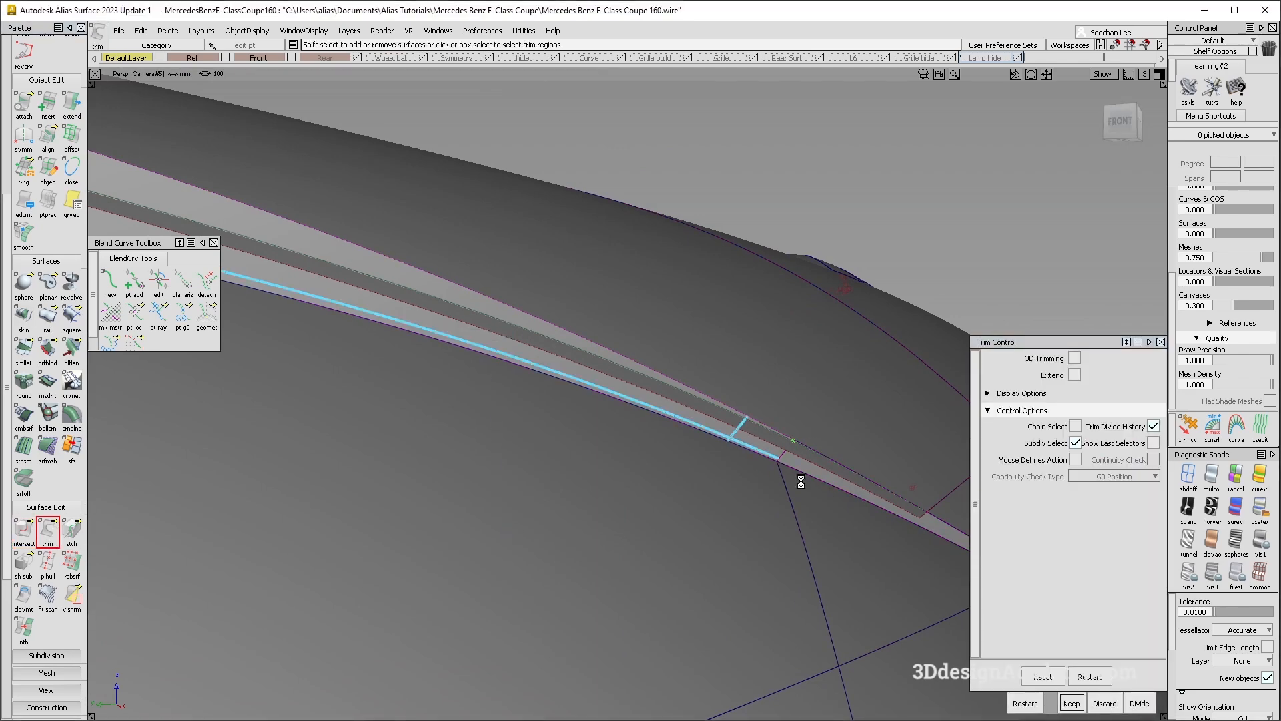
pyautogui.keyDown('alt'); pyautogui.keyDown('shift'); pyautogui.moveTo(807, 466); pyautogui.dragTo(422, 404); pyautogui.keyUp('shift'); pyautogui.keyUp('alt')
pyautogui.click(609, 392)
pyautogui.click(609, 392)
pyautogui.press('space')
pyautogui.click(655, 484)
pyautogui.click(655, 485)
pyautogui.press('space')
# - Examine the trimmed crease fillet and neighbouring fender surfaces with and without the wireframe
pyautogui.keyDown('alt'); pyautogui.keyDown('shift'); pyautogui.moveTo(849, 495); pyautogui.dragTo(551, 451); pyautogui.keyUp('shift'); pyautogui.keyUp('alt')
pyautogui.keyDown('alt'); pyautogui.keyDown('shift'); pyautogui.moveTo(661, 419); pyautogui.dragTo(557, 454, button='right'); pyautogui.keyUp('shift'); pyautogui.keyUp('alt')
pyautogui.hotkey('alt', 'm')
pyautogui.keyDown('alt'); pyautogui.keyDown('shift'); pyautogui.moveTo(558, 454); pyautogui.dragTo(701, 411); pyautogui.keyUp('shift'); pyautogui.keyUp('alt')
pyautogui.keyDown('alt'); pyautogui.keyDown('shift'); pyautogui.moveTo(406, 327); pyautogui.dragTo(484, 381); pyautogui.keyUp('shift'); pyautogui.keyUp('alt')
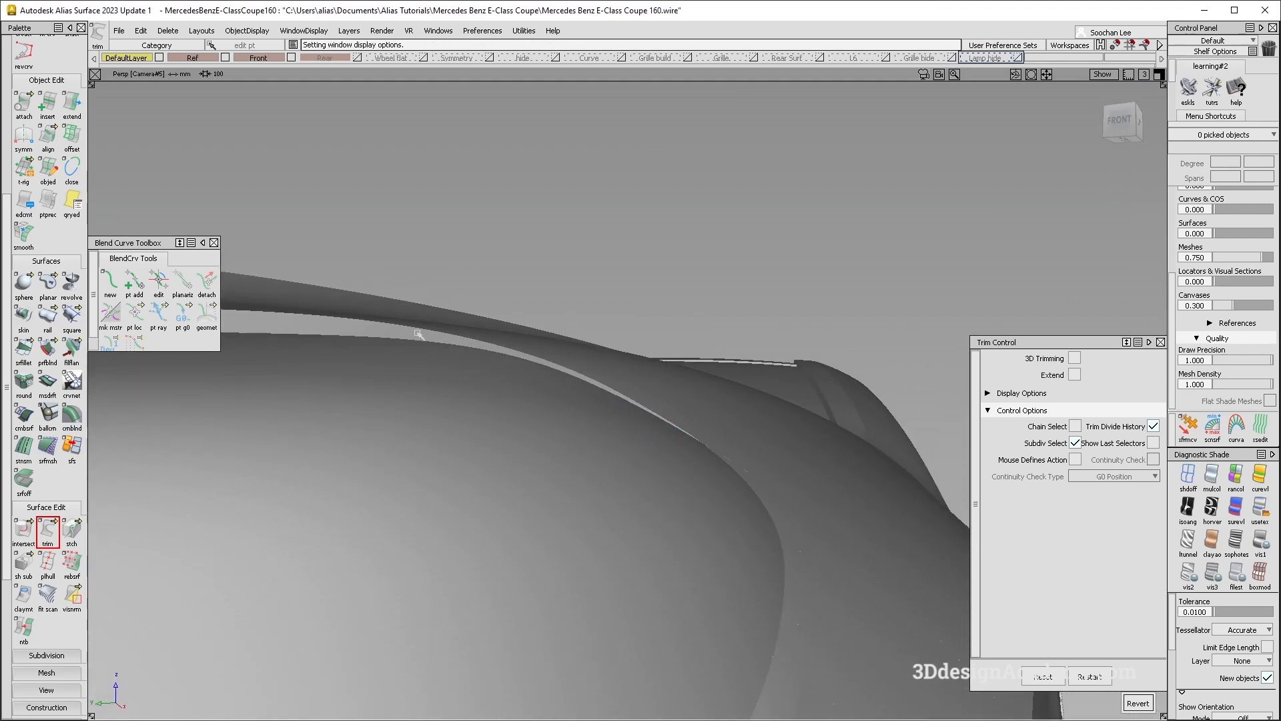
pyautogui.hotkey('alt', 'm')
pyautogui.keyDown('ctrl'); pyautogui.keyDown('shift'); pyautogui.moveTo(494, 343); pyautogui.dragTo(652, 322); pyautogui.keyUp('shift'); pyautogui.keyUp('ctrl')
pyautogui.keyDown('ctrl'); pyautogui.keyDown('shift'); pyautogui.moveTo(652, 323); pyautogui.dragTo(574, 380); pyautogui.keyUp('shift'); pyautogui.keyUp('ctrl')
pyautogui.click(588, 350)
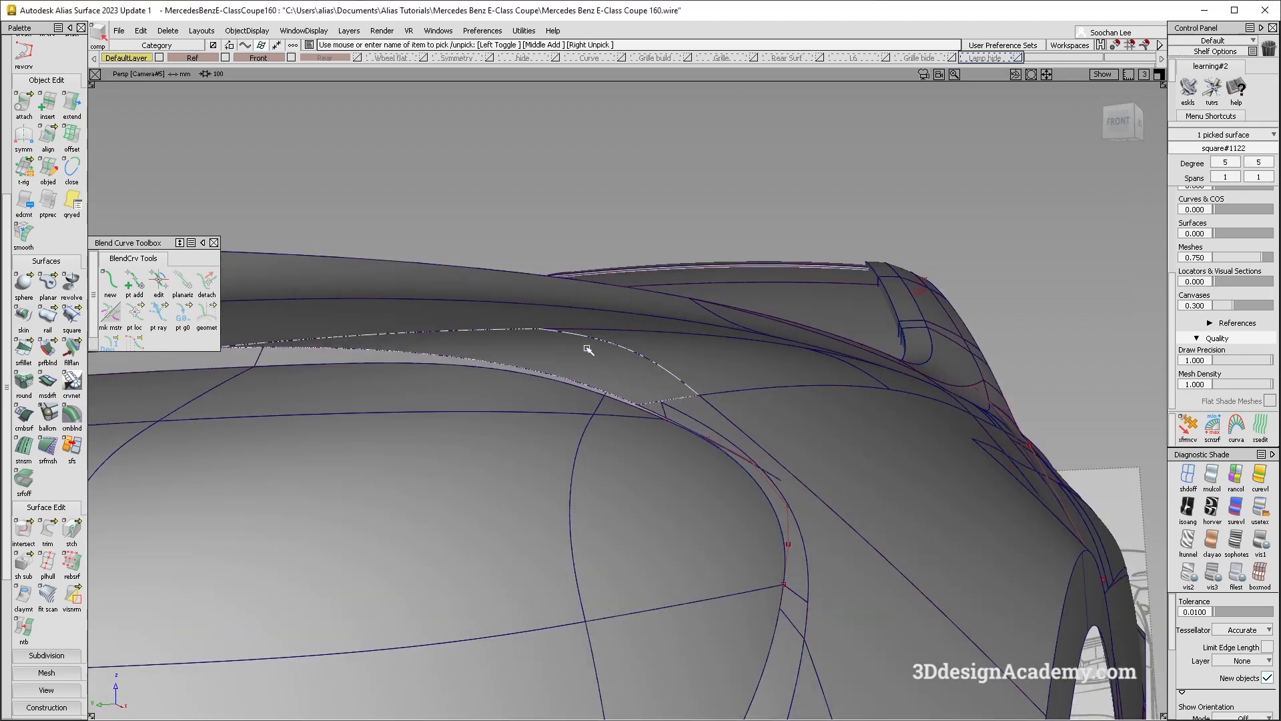
pyautogui.keyDown('alt'); pyautogui.keyDown('shift'); pyautogui.moveTo(489, 380); pyautogui.dragTo(540, 362, button='middle'); pyautogui.keyUp('shift'); pyautogui.keyUp('alt')
pyautogui.click(541, 362)
pyautogui.moveTo(570, 369)
pyautogui.keyDown('ctrl'); pyautogui.keyDown('shift'); pyautogui.mouseDown()
pyautogui.moveTo(603, 382)
pyautogui.moveTo(601, 363)
pyautogui.moveTo(671, 477)
pyautogui.mouseUp(); pyautogui.keyUp('shift'); pyautogui.keyUp('ctrl')
pyautogui.keyDown('ctrl'); pyautogui.keyDown('shift'); pyautogui.moveTo(498, 379); pyautogui.dragTo(497, 373); pyautogui.keyUp('shift'); pyautogui.keyUp('ctrl')
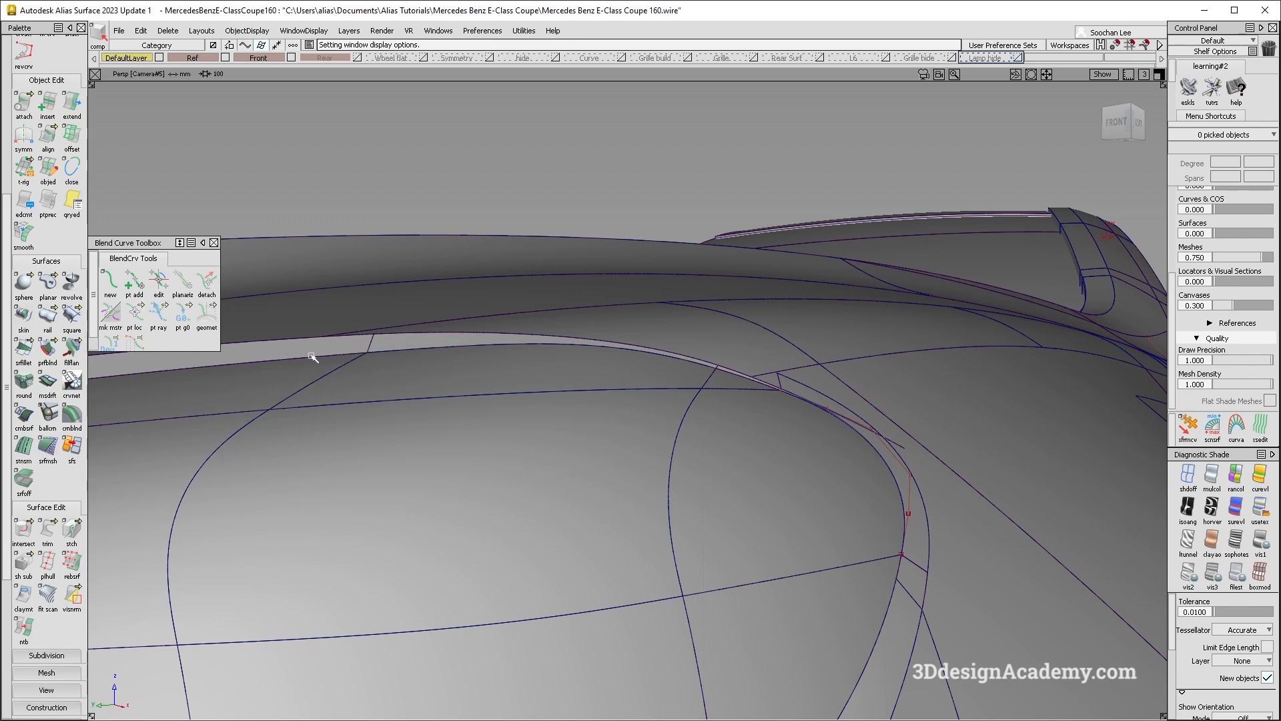
pyautogui.keyDown('alt'); pyautogui.keyDown('shift'); pyautogui.moveTo(740, 378); pyautogui.dragTo(655, 424); pyautogui.keyUp('shift'); pyautogui.keyUp('alt')
pyautogui.keyDown('alt'); pyautogui.keyDown('shift'); pyautogui.moveTo(491, 383); pyautogui.dragTo(748, 299); pyautogui.keyUp('shift'); pyautogui.keyUp('alt')
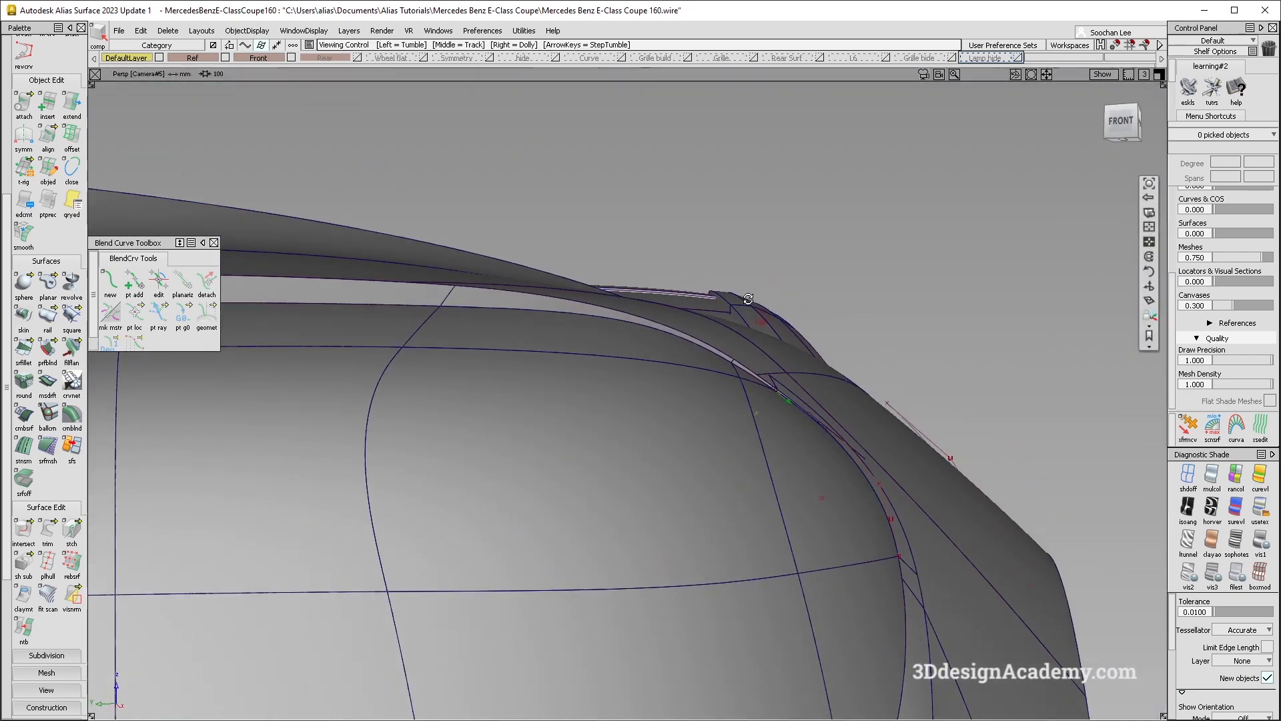
pyautogui.moveTo(644, 331)
pyautogui.keyDown('alt'); pyautogui.keyDown('shift'); pyautogui.mouseDown()
pyautogui.moveTo(680, 420)
pyautogui.moveTo(612, 334)
pyautogui.mouseUp(); pyautogui.keyUp('shift'); pyautogui.keyUp('alt')
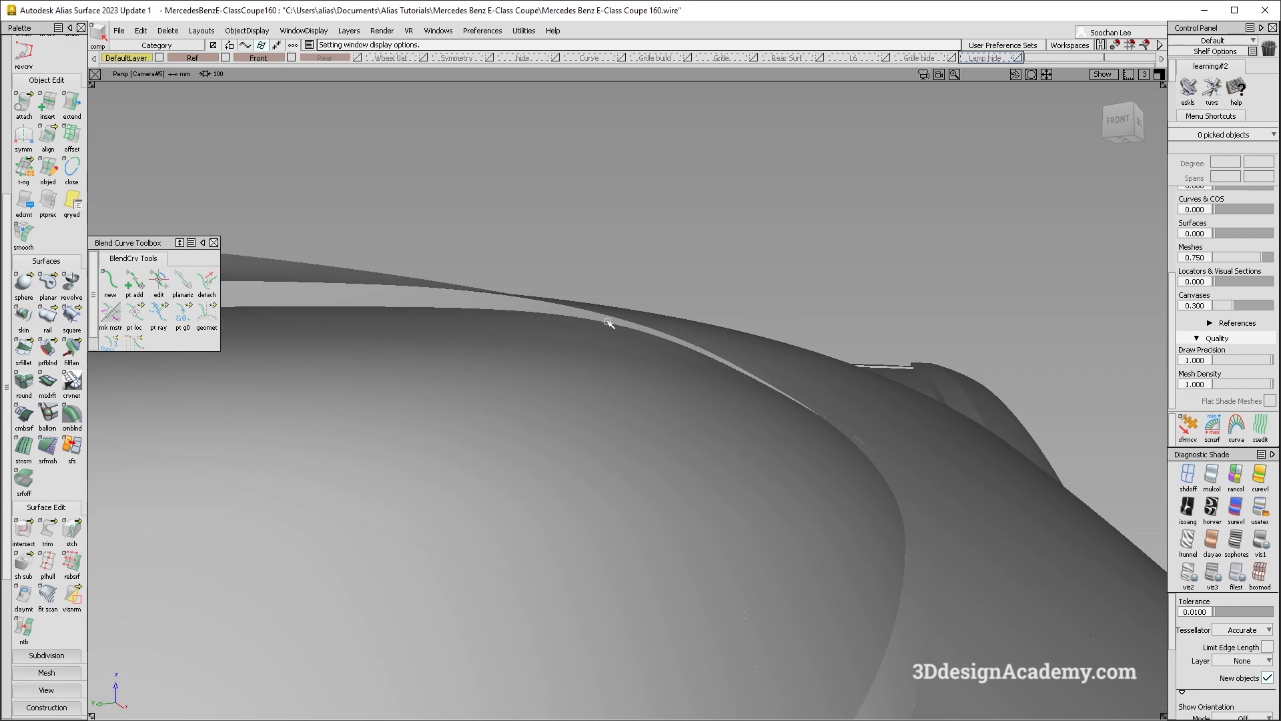
# - Examine the fender and headlamp area with Showroom reflection shading, and return to plain multi-colour shading near the crease end
pyautogui.keyDown('alt'); pyautogui.keyDown('shift'); pyautogui.moveTo(718, 439); pyautogui.dragTo(1001, 416); pyautogui.keyUp('shift'); pyautogui.keyUp('alt')
pyautogui.hotkey('alt', 'm')
pyautogui.click(1259, 509)
pyautogui.moveTo(711, 477)
pyautogui.keyDown('ctrl'); pyautogui.keyDown('shift'); pyautogui.mouseDown()
pyautogui.moveTo(655, 442)
pyautogui.moveTo(655, 375)
pyautogui.moveTo(727, 397)
pyautogui.moveTo(772, 465)
pyautogui.moveTo(609, 466)
pyautogui.moveTo(746, 512)
pyautogui.moveTo(749, 421)
pyautogui.moveTo(661, 463)
pyautogui.moveTo(730, 340)
pyautogui.moveTo(699, 308)
pyautogui.moveTo(716, 340)
pyautogui.mouseUp(); pyautogui.keyUp('shift'); pyautogui.keyUp('ctrl')
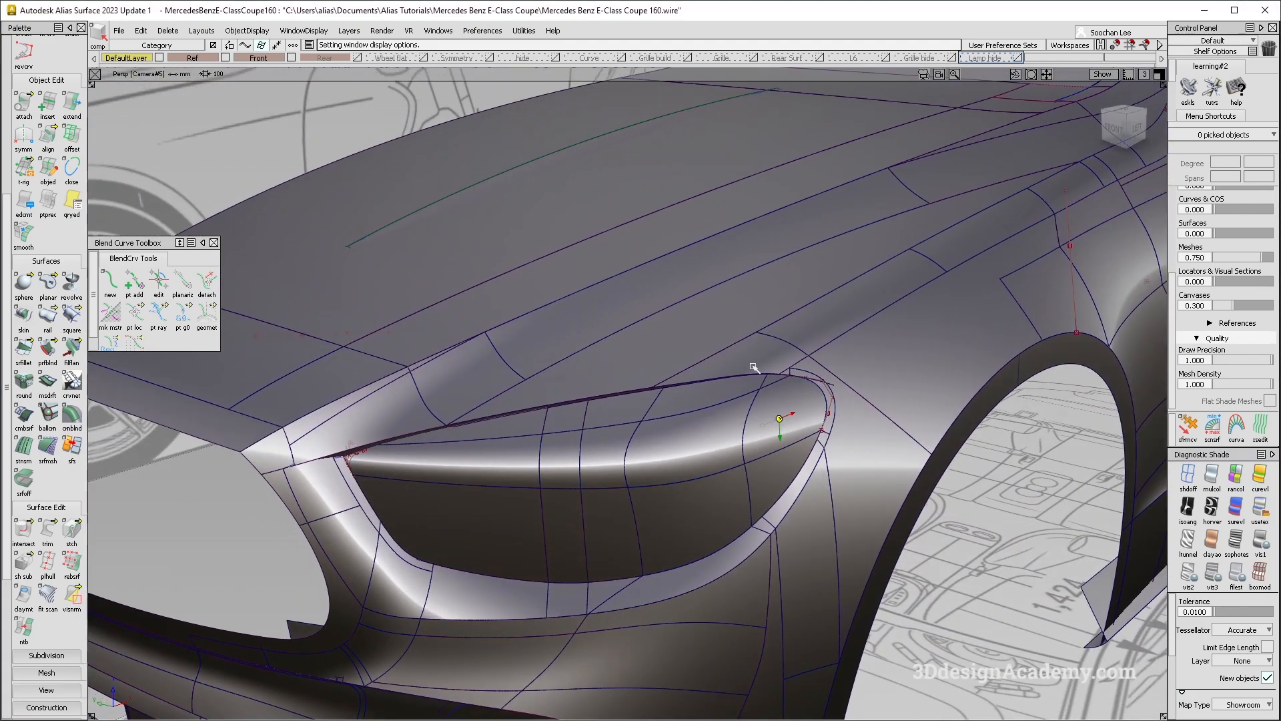
pyautogui.keyDown('alt'); pyautogui.keyDown('shift'); pyautogui.moveTo(797, 374); pyautogui.dragTo(778, 432, button='right'); pyautogui.keyUp('shift'); pyautogui.keyUp('alt')
pyautogui.keyDown('alt'); pyautogui.keyDown('shift'); pyautogui.moveTo(778, 432); pyautogui.dragTo(705, 391); pyautogui.keyUp('shift'); pyautogui.keyUp('alt')
pyautogui.keyDown('alt'); pyautogui.keyDown('shift'); pyautogui.click(652, 412); pyautogui.keyUp('shift'); pyautogui.keyUp('alt')
pyautogui.keyDown('alt'); pyautogui.keyDown('shift'); pyautogui.moveTo(651, 412); pyautogui.dragTo(859, 487, button='right'); pyautogui.keyUp('shift'); pyautogui.keyUp('alt')
pyautogui.keyDown('alt'); pyautogui.keyDown('shift'); pyautogui.moveTo(859, 487); pyautogui.dragTo(917, 594); pyautogui.keyUp('shift'); pyautogui.keyUp('alt')
pyautogui.keyDown('alt'); pyautogui.keyDown('shift'); pyautogui.moveTo(917, 594); pyautogui.dragTo(422, 317, button='middle'); pyautogui.keyUp('shift'); pyautogui.keyUp('alt')
pyautogui.keyDown('alt'); pyautogui.keyDown('shift'); pyautogui.moveTo(614, 327); pyautogui.dragTo(917, 527, button='middle'); pyautogui.keyUp('shift'); pyautogui.keyUp('alt')
pyautogui.click(1206, 482)
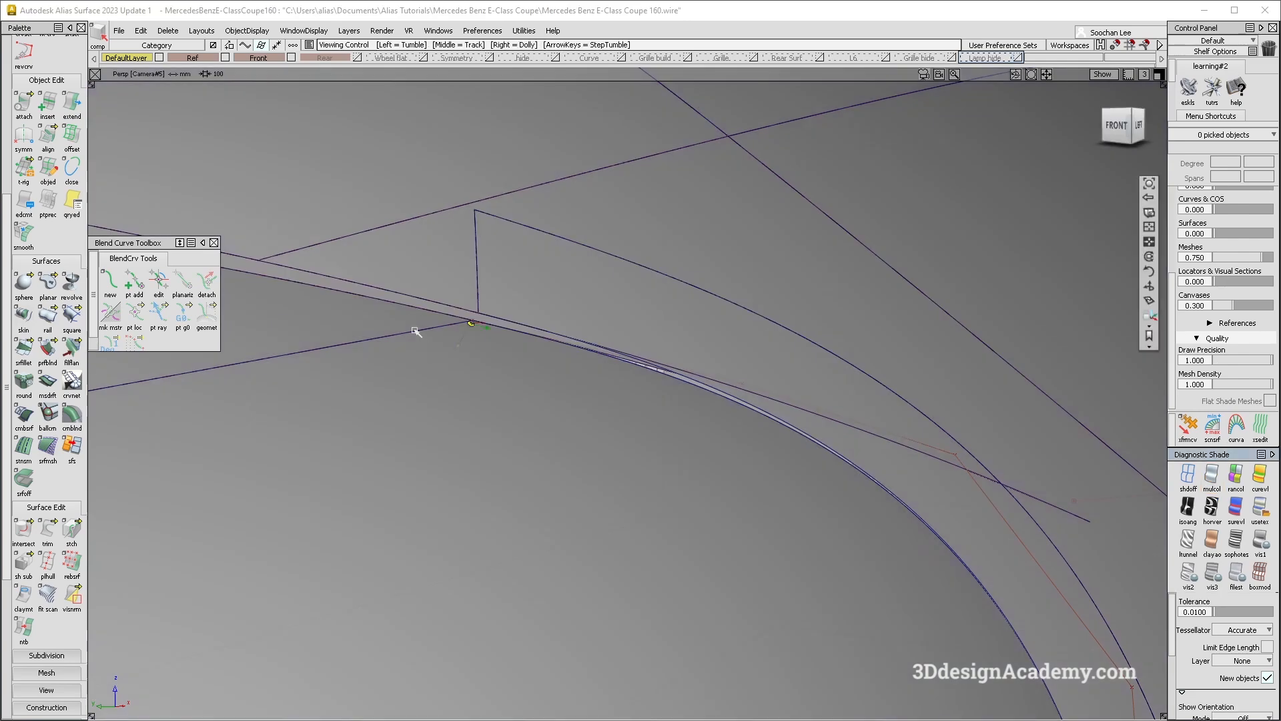
# - Draw an edit point curve across the crease fillet strip at the corner of the front fender patch
pyautogui.keyDown('alt'); pyautogui.keyDown('shift'); pyautogui.moveTo(410, 322); pyautogui.dragTo(486, 304, button='right'); pyautogui.keyUp('shift'); pyautogui.keyUp('alt')
pyautogui.scroll(2, 56, 118)
pyautogui.scroll(4, 56, 117)
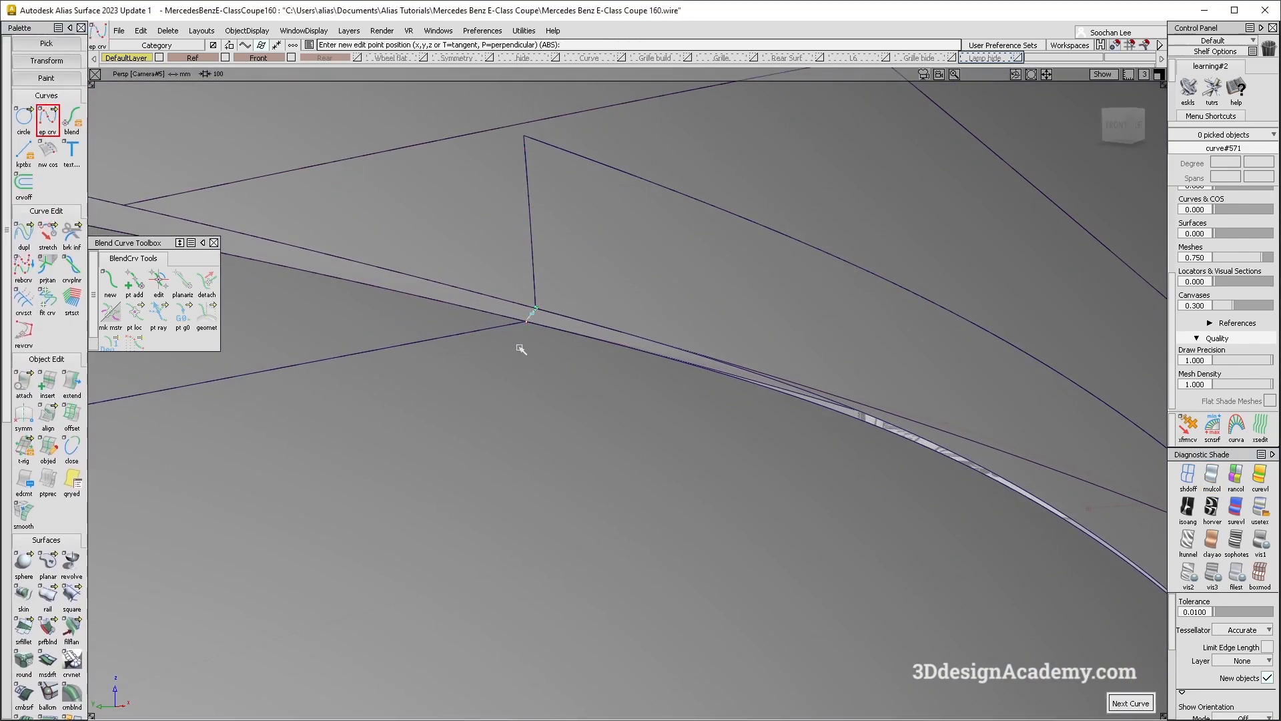
# - Project the short cross curve onto the crease fillet strip
pyautogui.scroll(-5, 46, 561)
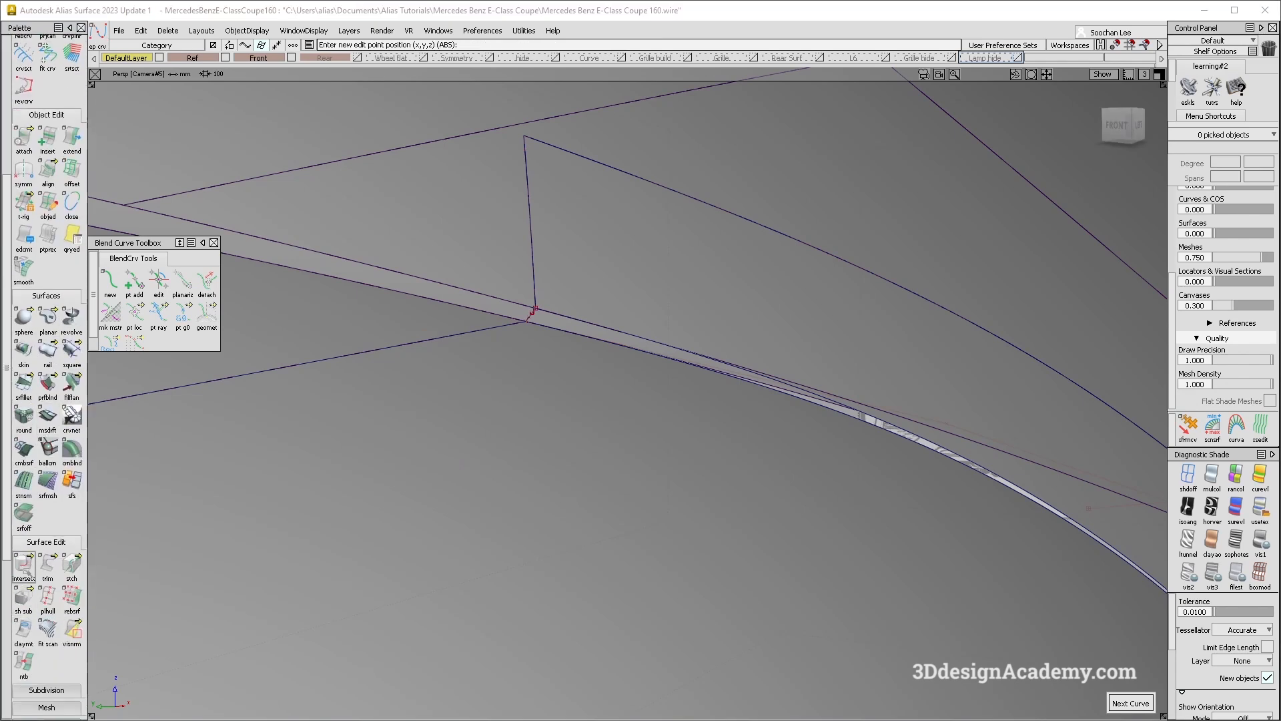
pyautogui.click(23, 566)
pyautogui.keyDown('alt'); pyautogui.keyDown('shift'); pyautogui.moveTo(501, 312); pyautogui.dragTo(532, 315, button='right'); pyautogui.keyUp('shift'); pyautogui.keyUp('alt')
pyautogui.click(539, 312)
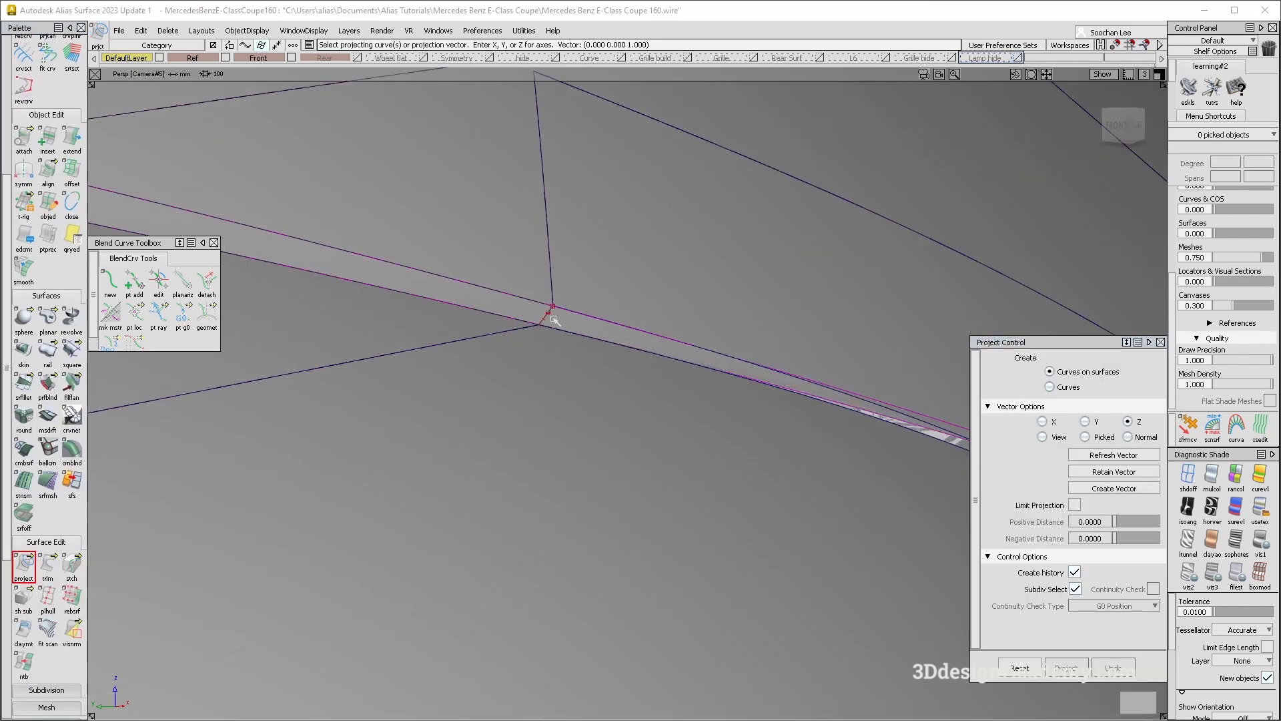
pyautogui.press('space')
pyautogui.keyDown('ctrl'); pyautogui.keyDown('shift'); pyautogui.moveTo(531, 282); pyautogui.dragTo(548, 294); pyautogui.keyUp('shift'); pyautogui.keyUp('ctrl')
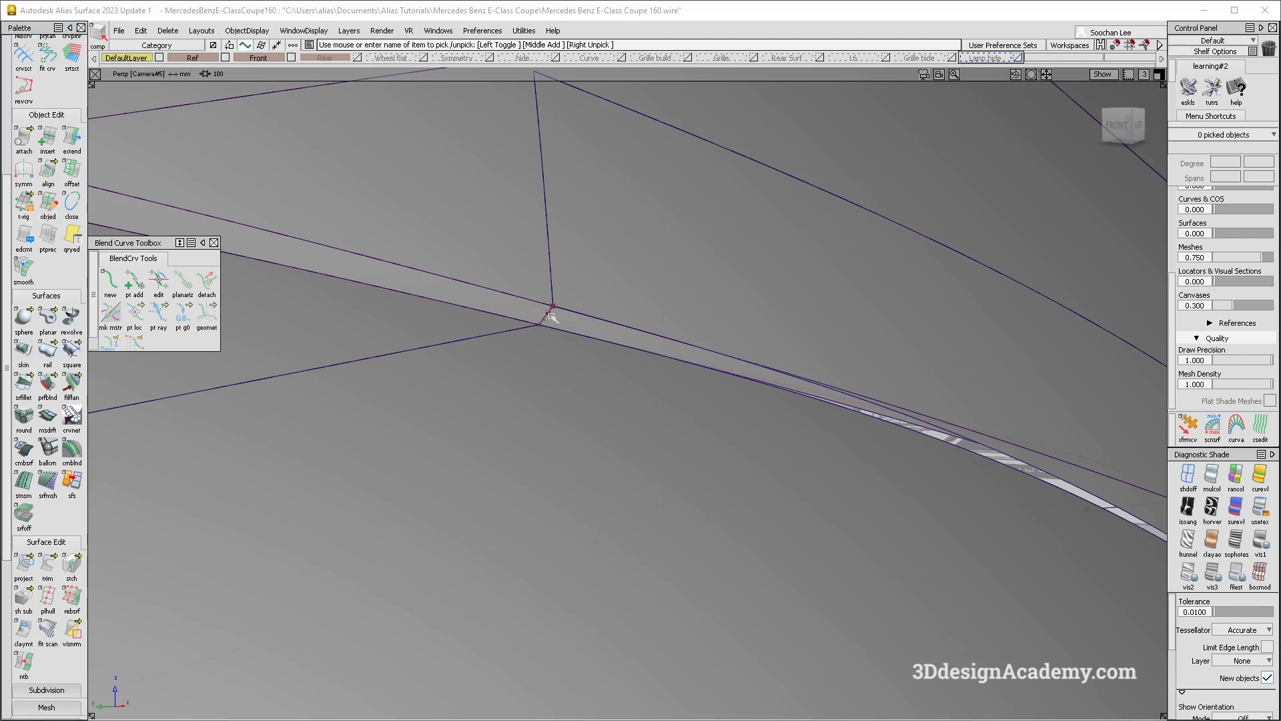
pyautogui.click(552, 316)
pyautogui.keyDown('ctrl'); pyautogui.keyDown('shift'); pyautogui.moveTo(552, 316); pyautogui.dragTo(610, 322, button='middle'); pyautogui.keyUp('shift'); pyautogui.keyUp('ctrl')
pyautogui.keyDown('ctrl'); pyautogui.keyDown('shift'); pyautogui.moveTo(457, 403); pyautogui.dragTo(460, 296); pyautogui.keyUp('shift'); pyautogui.keyUp('ctrl')
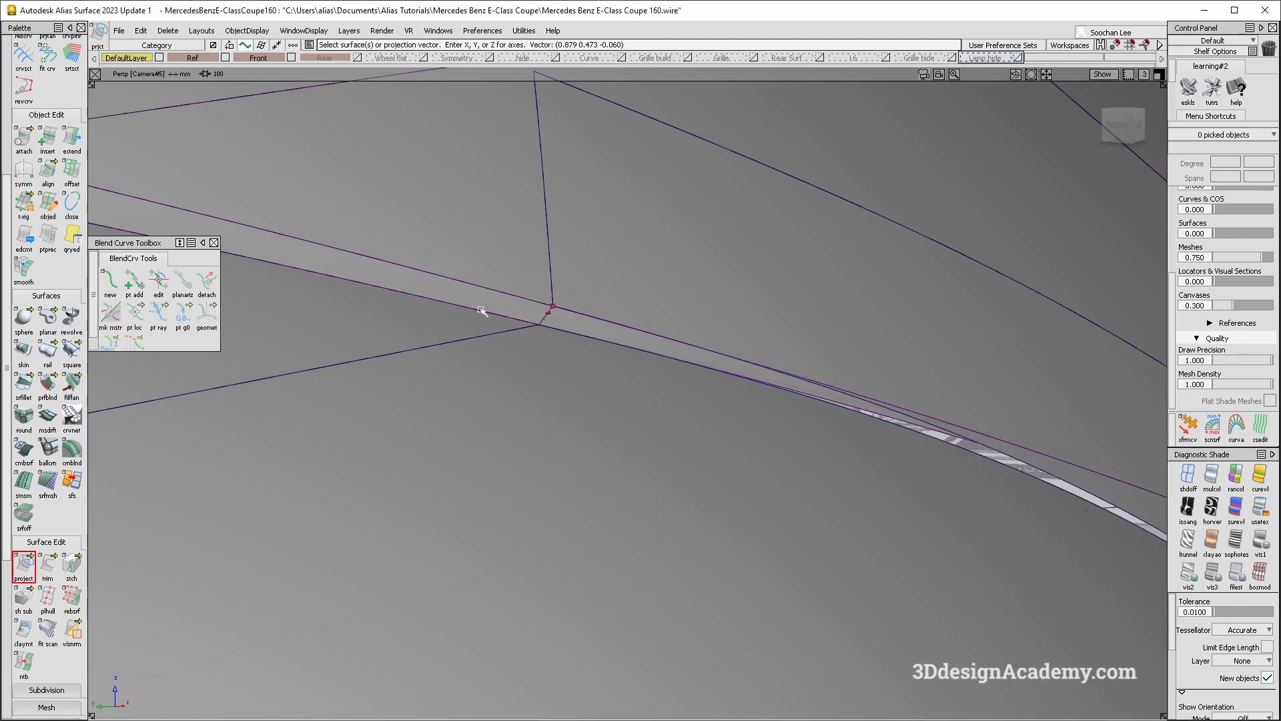
# - Delete the short construction curve and trim the crease fillet strip at the projected line
pyautogui.click(548, 312)
pyautogui.press('Delete')
pyautogui.press('Return')
pyautogui.click(48, 565)
pyautogui.click(531, 314)
pyautogui.hotkey('ctrl', 'z')
pyautogui.keyDown('alt'); pyautogui.keyDown('shift'); pyautogui.moveTo(530, 313); pyautogui.dragTo(542, 343); pyautogui.keyUp('shift'); pyautogui.keyUp('alt')
pyautogui.hotkey('ctrl', 'z')
# - Try to sweep a one-rail surface from the fillet strip's end along the front fender patch edge, with G0 continuity
pyautogui.click(48, 350)
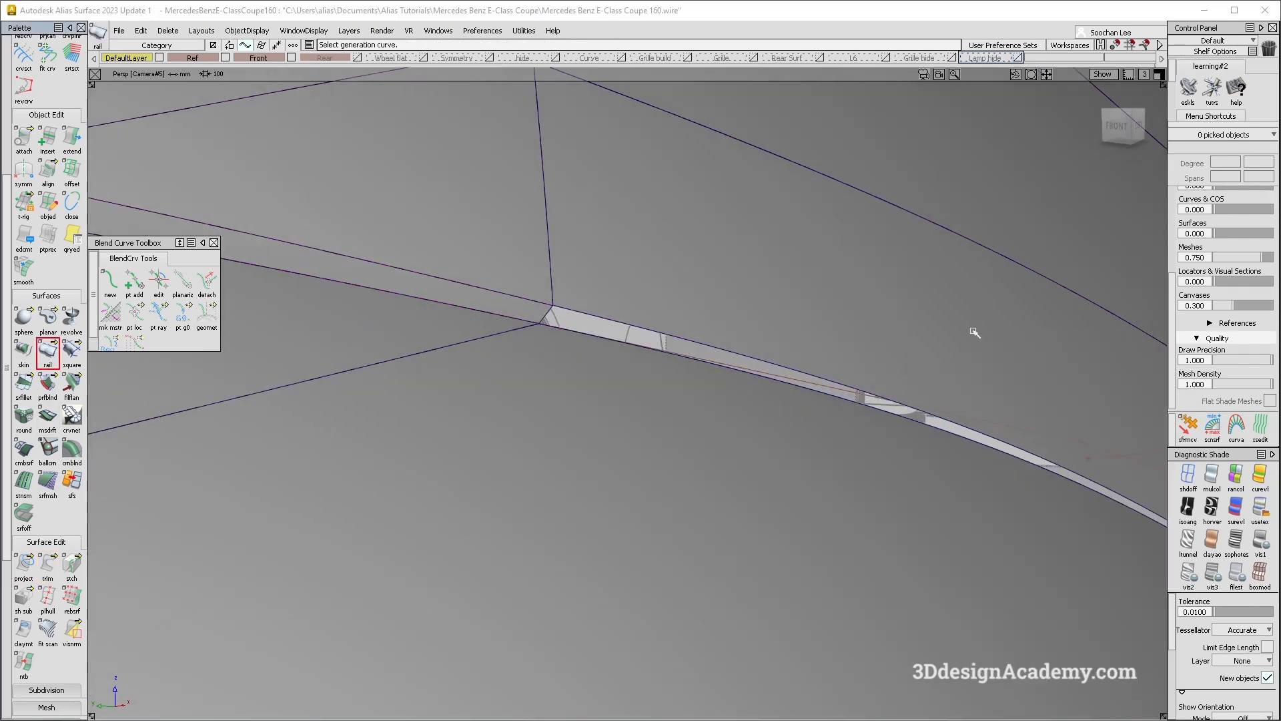
pyautogui.click(546, 313)
pyautogui.click(592, 323)
pyautogui.keyDown('alt'); pyautogui.keyDown('shift'); pyautogui.moveTo(594, 325); pyautogui.dragTo(651, 323, button='right'); pyautogui.keyUp('shift'); pyautogui.keyUp('alt')
pyautogui.keyDown('alt'); pyautogui.keyDown('shift'); pyautogui.moveTo(651, 323); pyautogui.dragTo(784, 458); pyautogui.keyUp('shift'); pyautogui.keyUp('alt')
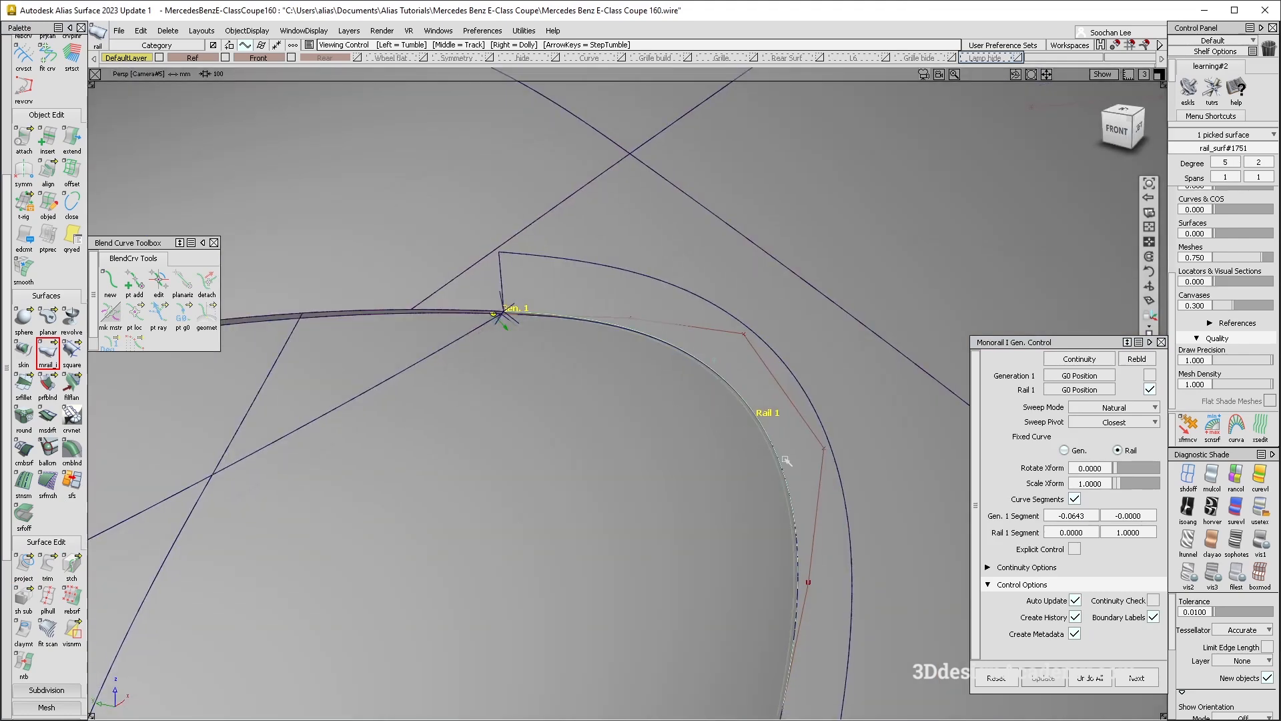
pyautogui.keyDown('alt'); pyautogui.keyDown('shift'); pyautogui.moveTo(620, 342); pyautogui.dragTo(687, 338, button='right'); pyautogui.keyUp('shift'); pyautogui.keyUp('alt')
pyautogui.keyDown('alt'); pyautogui.keyDown('shift'); pyautogui.moveTo(686, 338); pyautogui.dragTo(637, 234); pyautogui.keyUp('shift'); pyautogui.keyUp('alt')
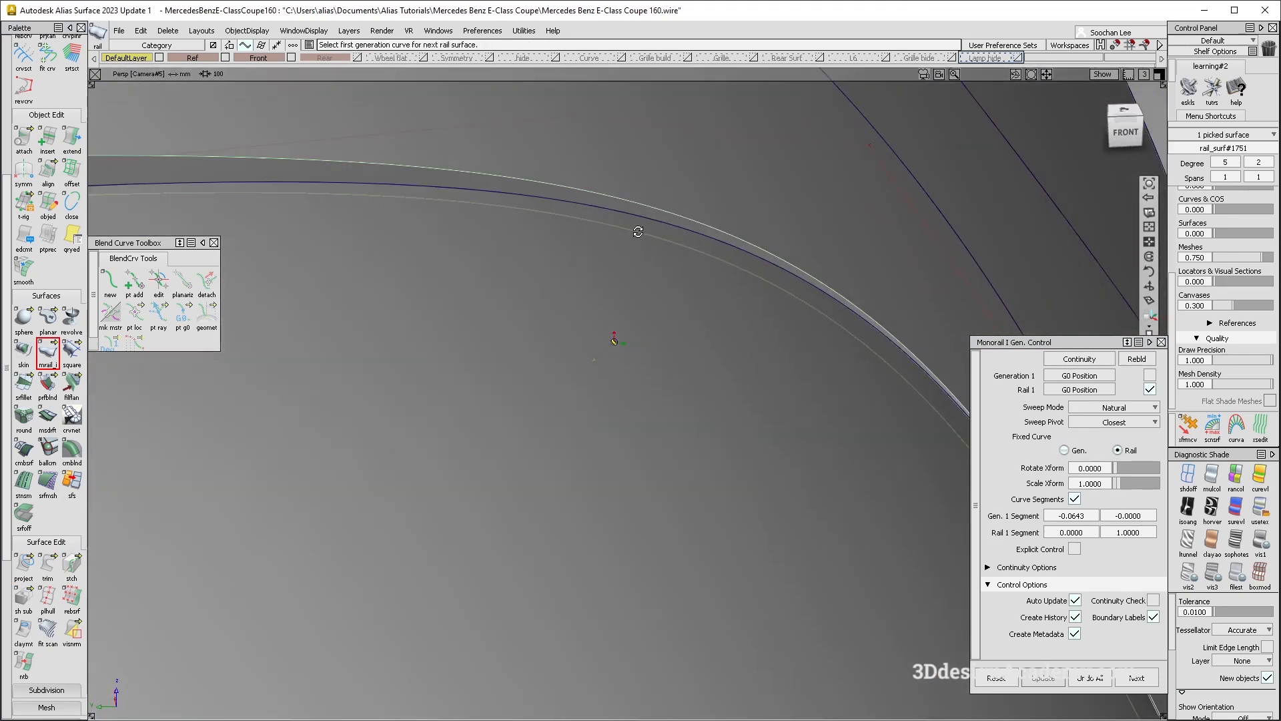
pyautogui.keyDown('alt'); pyautogui.keyDown('shift'); pyautogui.moveTo(638, 234); pyautogui.dragTo(630, 244, button='right'); pyautogui.keyUp('shift'); pyautogui.keyUp('alt')
pyautogui.keyDown('alt'); pyautogui.keyDown('shift'); pyautogui.click(630, 244); pyautogui.keyUp('shift'); pyautogui.keyUp('alt')
pyautogui.keyDown('alt'); pyautogui.keyDown('shift'); pyautogui.moveTo(630, 244); pyautogui.dragTo(442, 308); pyautogui.keyUp('shift'); pyautogui.keyUp('alt')
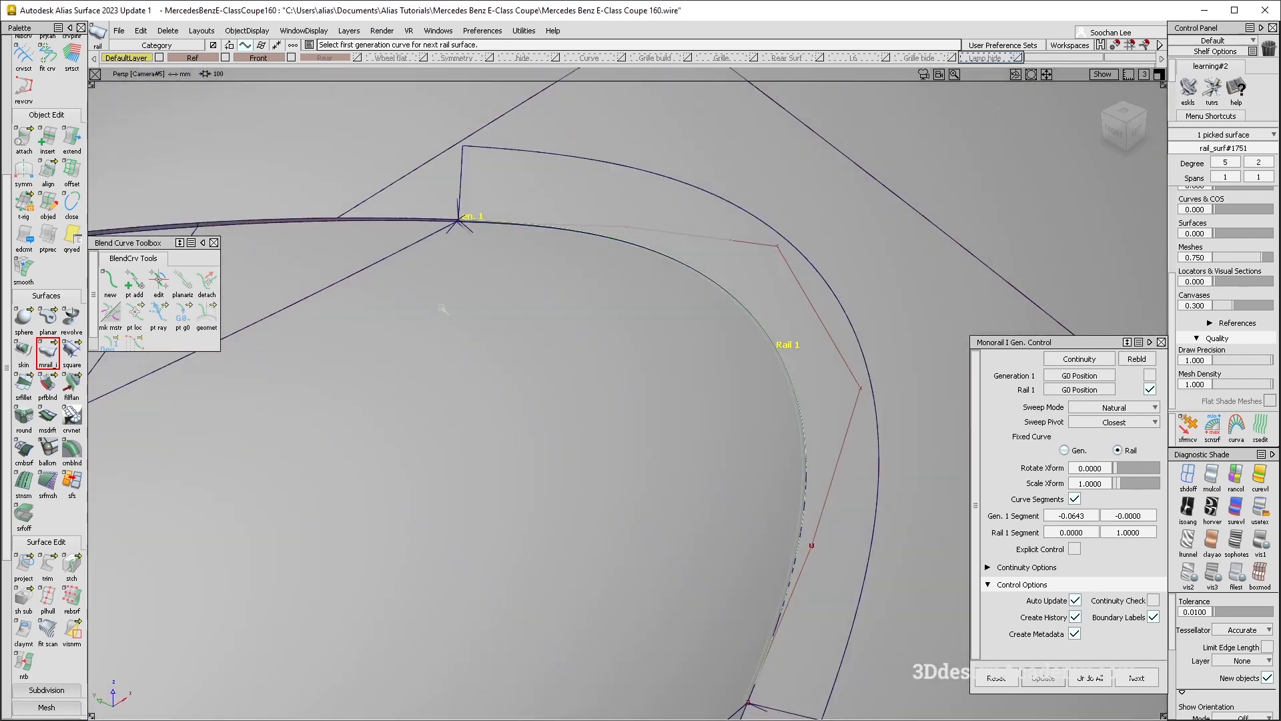
pyautogui.keyDown('alt'); pyautogui.keyDown('shift'); pyautogui.moveTo(485, 275); pyautogui.dragTo(792, 295); pyautogui.keyUp('shift'); pyautogui.keyUp('alt')
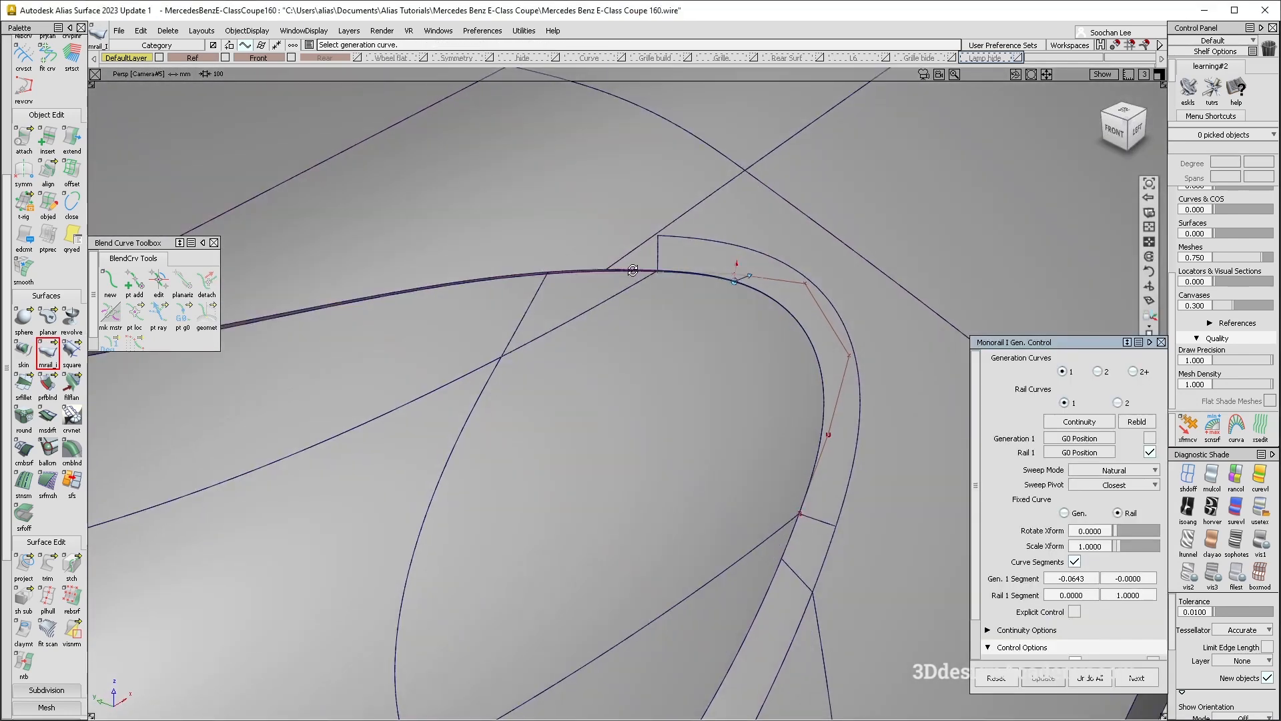
# - Examine the junction between the trimmed crease strip's end and the front fender patch from several angles
pyautogui.keyDown('alt'); pyautogui.keyDown('shift'); pyautogui.moveTo(667, 287); pyautogui.dragTo(661, 284); pyautogui.keyUp('shift'); pyautogui.keyUp('alt')
pyautogui.keyDown('alt'); pyautogui.keyDown('shift'); pyautogui.moveTo(635, 264); pyautogui.dragTo(827, 262, button='right'); pyautogui.keyUp('shift'); pyautogui.keyUp('alt')
pyautogui.moveTo(751, 220)
pyautogui.keyDown('ctrl'); pyautogui.keyDown('shift'); pyautogui.mouseDown()
pyautogui.moveTo(654, 264)
pyautogui.moveTo(435, 194)
pyautogui.mouseUp(); pyautogui.keyUp('shift'); pyautogui.keyUp('ctrl')
pyautogui.click(520, 286)
pyautogui.keyDown('alt'); pyautogui.keyDown('shift'); pyautogui.moveTo(523, 283); pyautogui.dragTo(466, 180); pyautogui.keyUp('shift'); pyautogui.keyUp('alt')
pyautogui.keyDown('alt'); pyautogui.keyDown('shift'); pyautogui.moveTo(601, 152); pyautogui.dragTo(282, 194); pyautogui.keyUp('shift'); pyautogui.keyUp('alt')
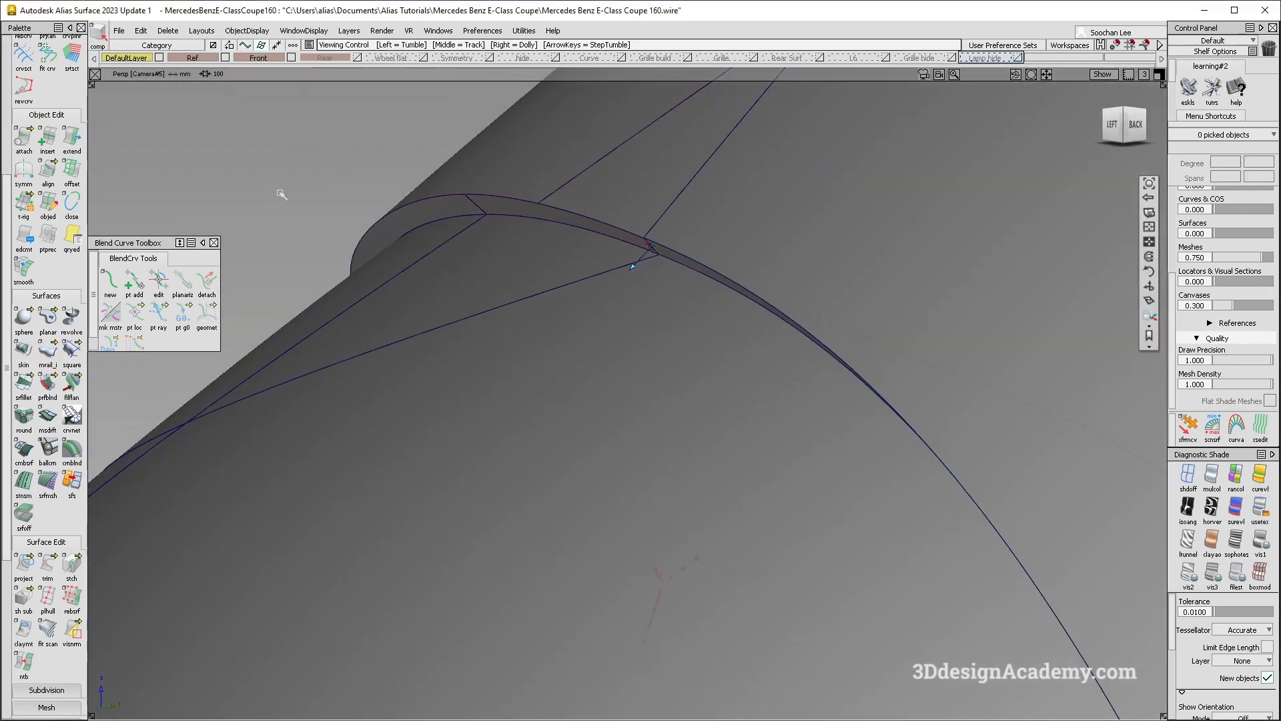
pyautogui.keyDown('ctrl'); pyautogui.keyDown('shift'); pyautogui.moveTo(863, 191); pyautogui.dragTo(736, 265); pyautogui.keyUp('shift'); pyautogui.keyUp('ctrl')
pyautogui.click(662, 215)
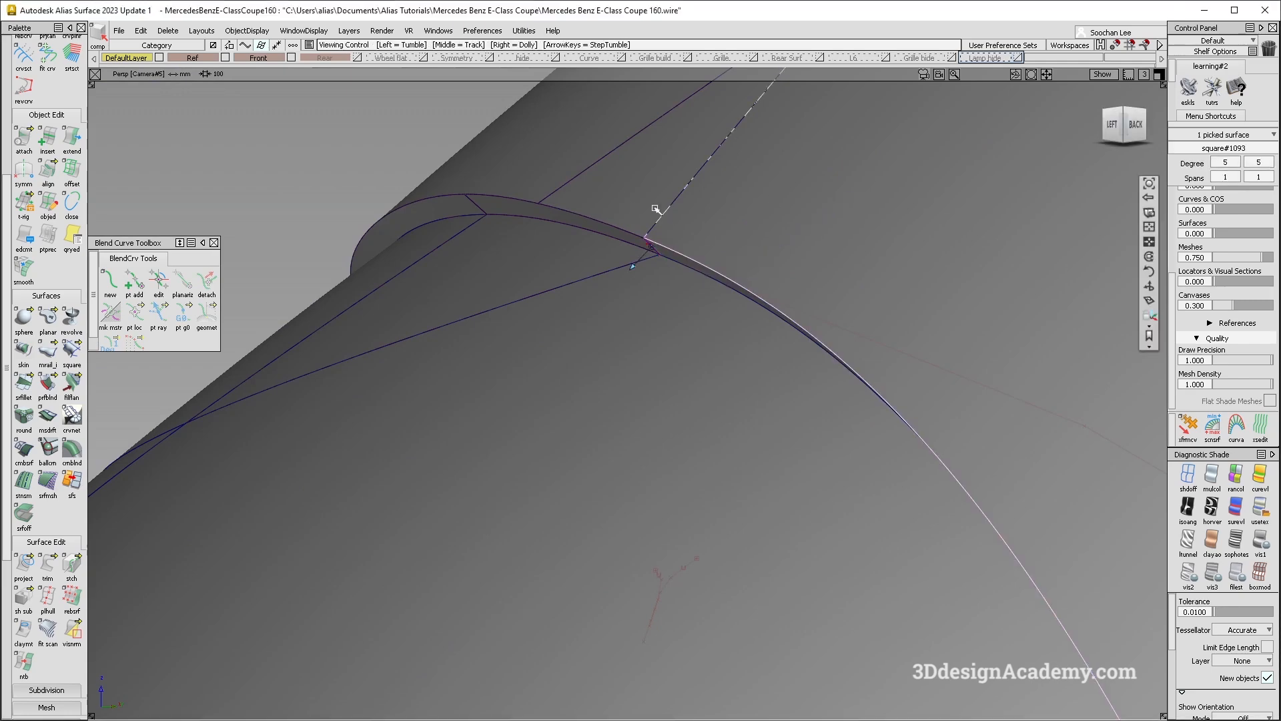
pyautogui.keyDown('alt'); pyautogui.keyDown('shift'); pyautogui.moveTo(655, 209); pyautogui.dragTo(901, 314); pyautogui.keyUp('shift'); pyautogui.keyUp('alt')
pyautogui.keyDown('alt'); pyautogui.keyDown('shift'); pyautogui.moveTo(688, 273); pyautogui.dragTo(879, 418); pyautogui.keyUp('shift'); pyautogui.keyUp('alt')
pyautogui.keyDown('alt'); pyautogui.keyDown('shift'); pyautogui.moveTo(650, 247); pyautogui.dragTo(573, 307); pyautogui.keyUp('shift'); pyautogui.keyUp('alt')
pyautogui.click(525, 375)
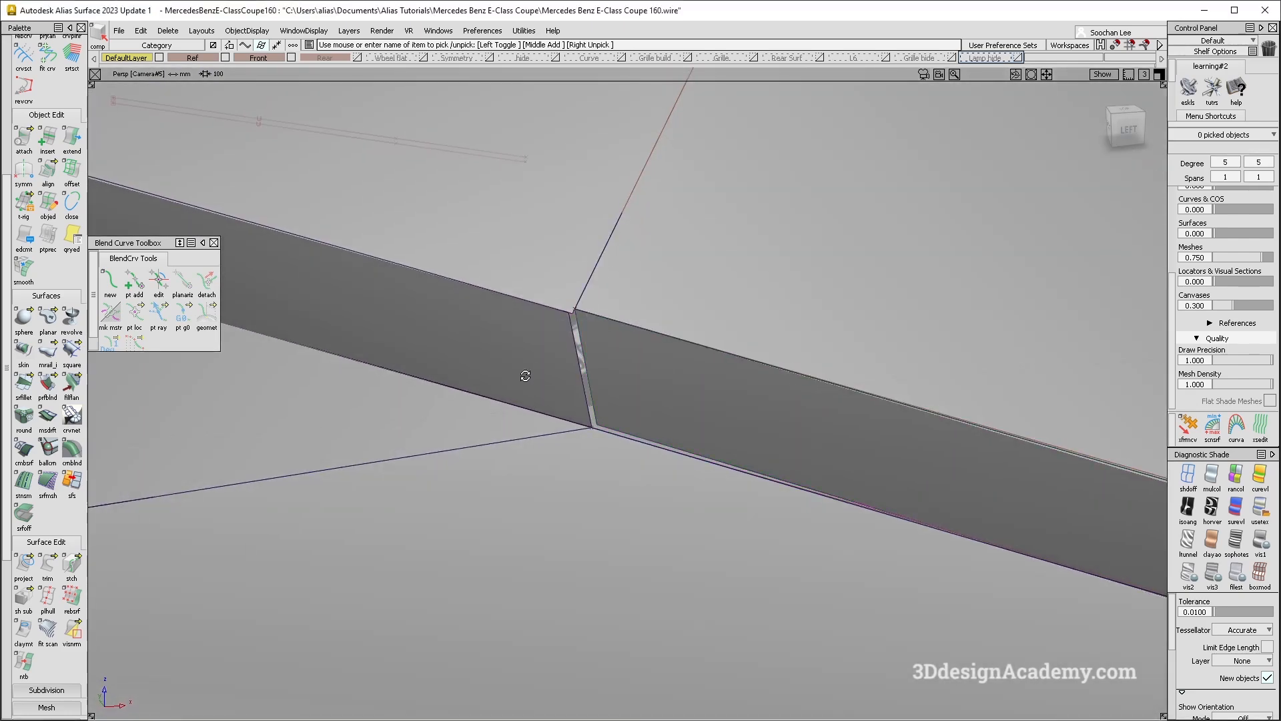
pyautogui.keyDown('alt'); pyautogui.keyDown('shift'); pyautogui.moveTo(525, 374); pyautogui.dragTo(599, 365); pyautogui.keyUp('shift'); pyautogui.keyUp('alt')
# - Align the front fender patch's short edge at the crease strip's end to the adjoining surface with G1 continuity
pyautogui.click(646, 393)
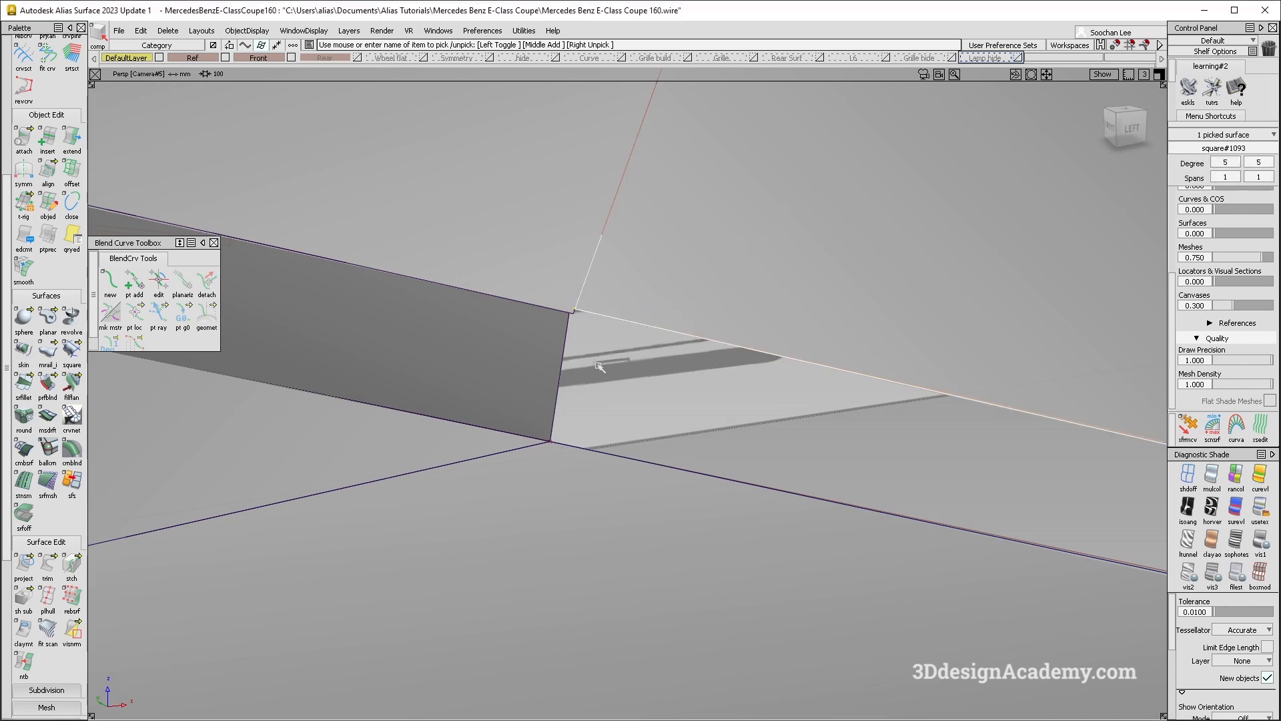
pyautogui.keyDown('alt'); pyautogui.keyDown('shift'); pyautogui.moveTo(508, 292); pyautogui.dragTo(683, 281); pyautogui.keyUp('shift'); pyautogui.keyUp('alt')
pyautogui.keyDown('alt'); pyautogui.keyDown('shift'); pyautogui.moveTo(614, 275); pyautogui.dragTo(680, 268, button='right'); pyautogui.keyUp('shift'); pyautogui.keyUp('alt')
pyautogui.keyDown('ctrl'); pyautogui.keyDown('shift'); pyautogui.moveTo(588, 327); pyautogui.dragTo(534, 327); pyautogui.keyUp('shift'); pyautogui.keyUp('ctrl')
pyautogui.scroll(5, 37, 130)
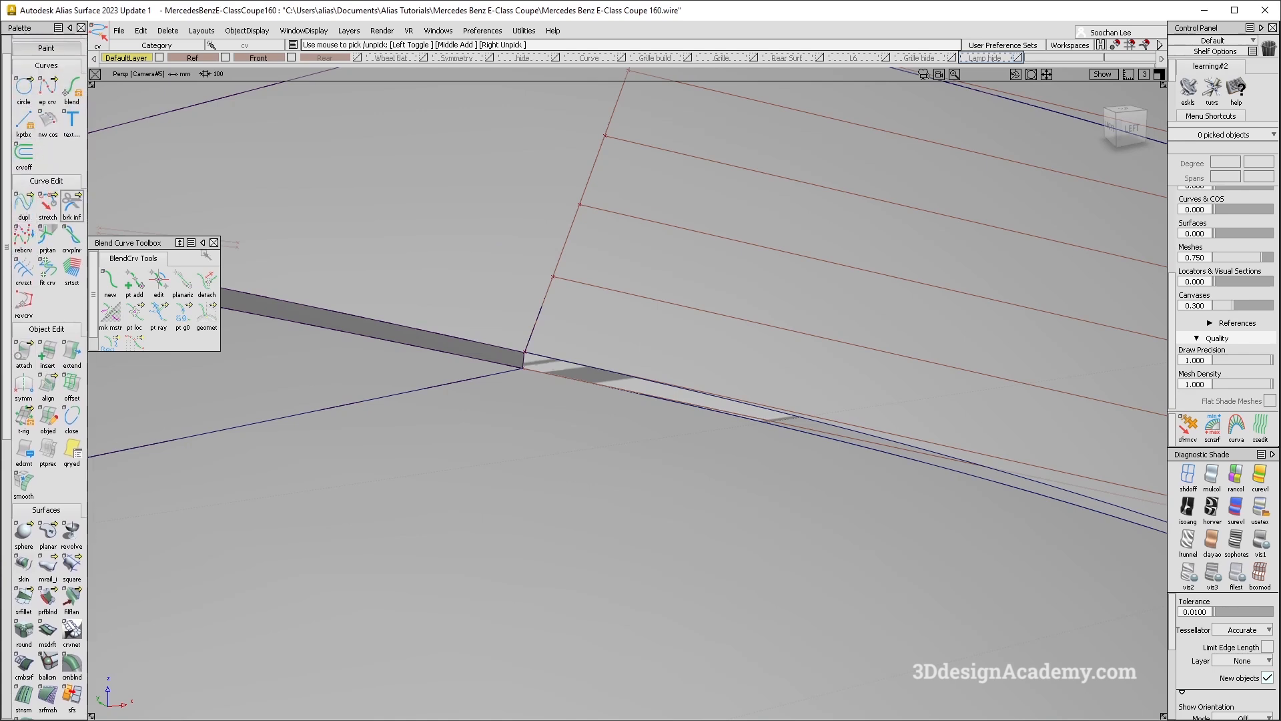
pyautogui.click(47, 383)
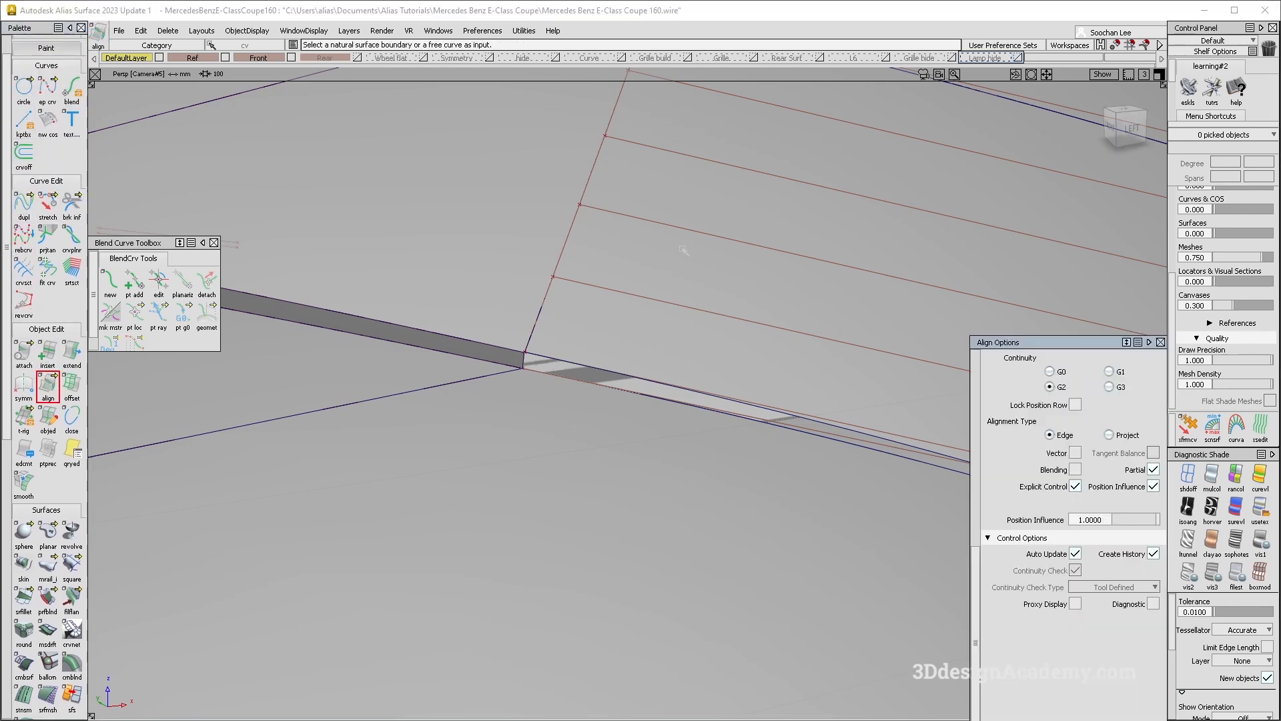
pyautogui.click(570, 235)
pyautogui.click(532, 339)
pyautogui.click(1109, 371)
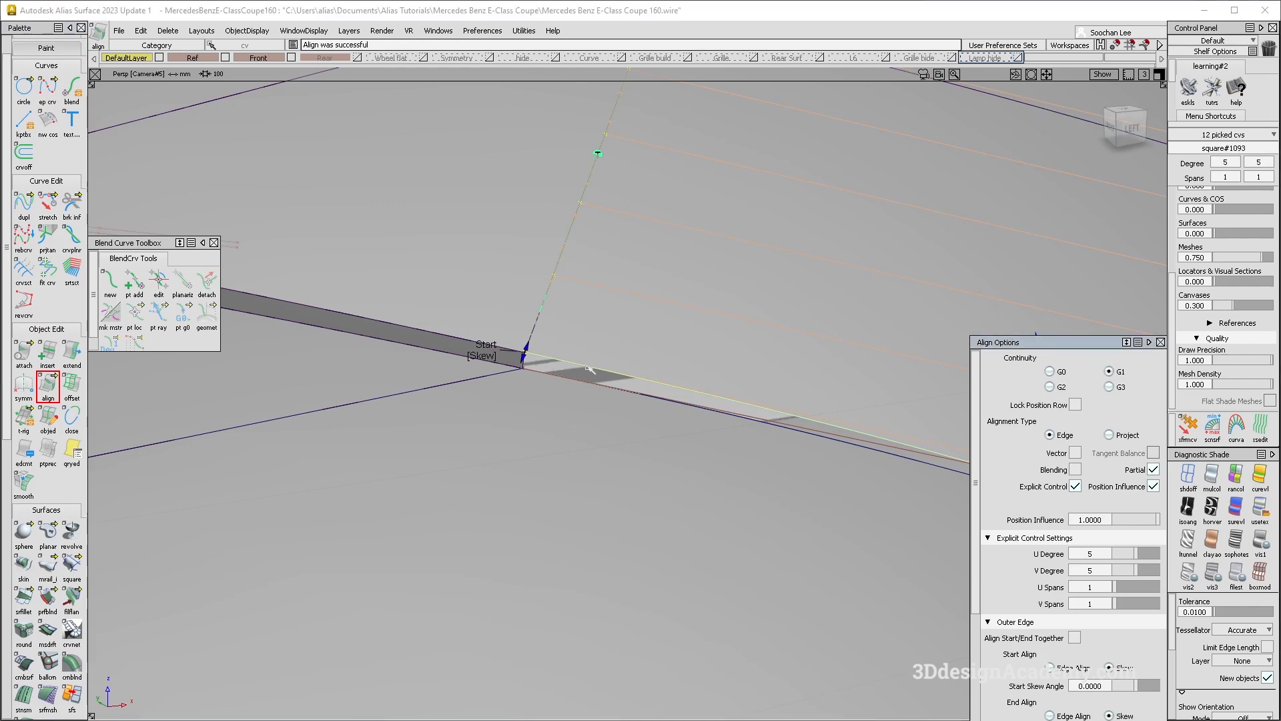
# - Examine the aligned patch edge and its corner at the crease strip's end
pyautogui.keyDown('alt'); pyautogui.keyDown('shift'); pyautogui.moveTo(613, 337); pyautogui.dragTo(493, 340, button='right'); pyautogui.keyUp('shift'); pyautogui.keyUp('alt')
pyautogui.keyDown('alt'); pyautogui.keyDown('shift'); pyautogui.moveTo(493, 341); pyautogui.dragTo(534, 373); pyautogui.keyUp('shift'); pyautogui.keyUp('alt')
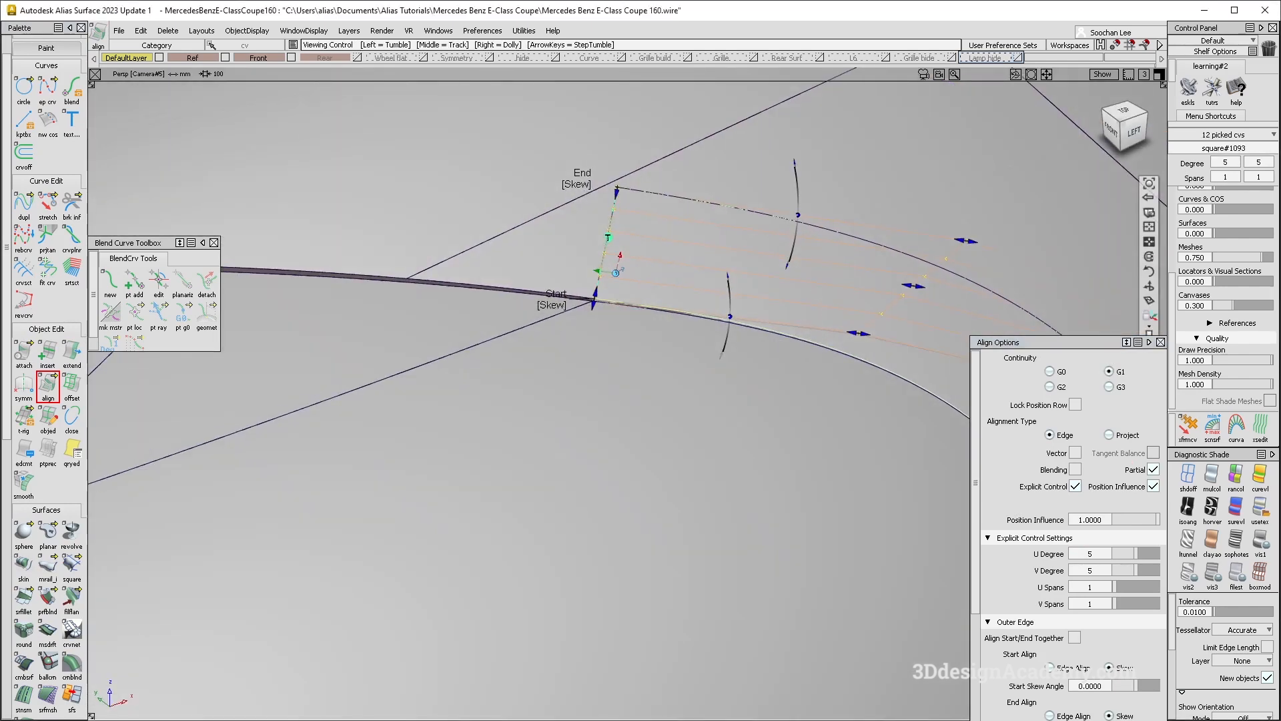
pyautogui.scroll(5, 614, 259)
pyautogui.scroll(4, 706, 289)
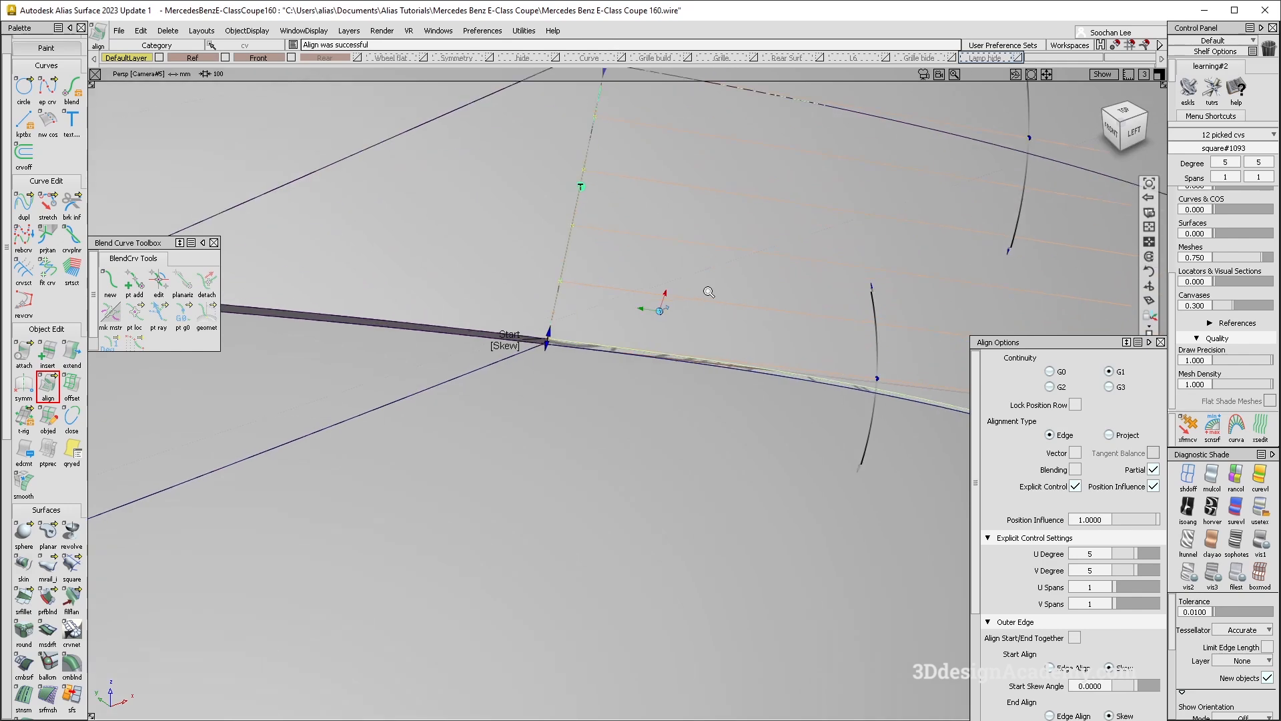
pyautogui.scroll(-10, 677, 310)
pyautogui.scroll(2, 677, 317)
pyautogui.scroll(5, 677, 317)
pyautogui.scroll(-3, 677, 317)
pyautogui.scroll(6, 676, 317)
pyautogui.scroll(-2, 795, 423)
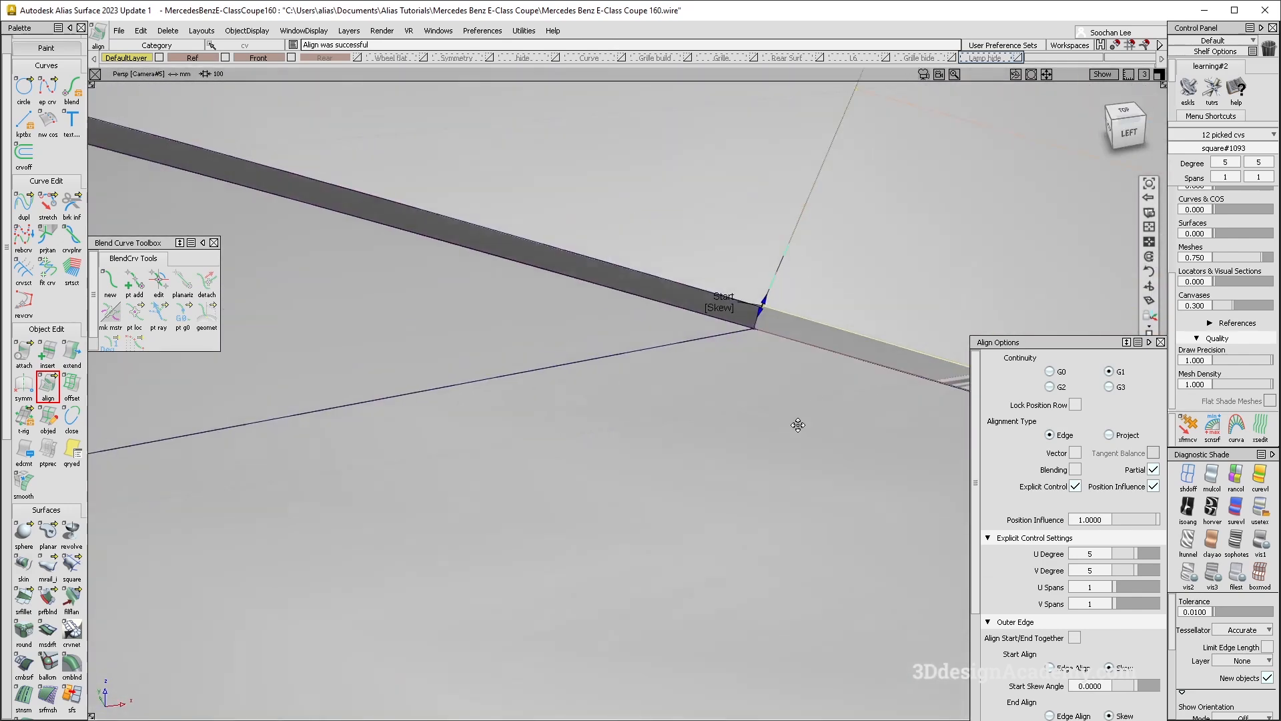
# - Turn off partial alignment for the front fender patch's short edge and set its start to Edge align
pyautogui.click(1153, 470)
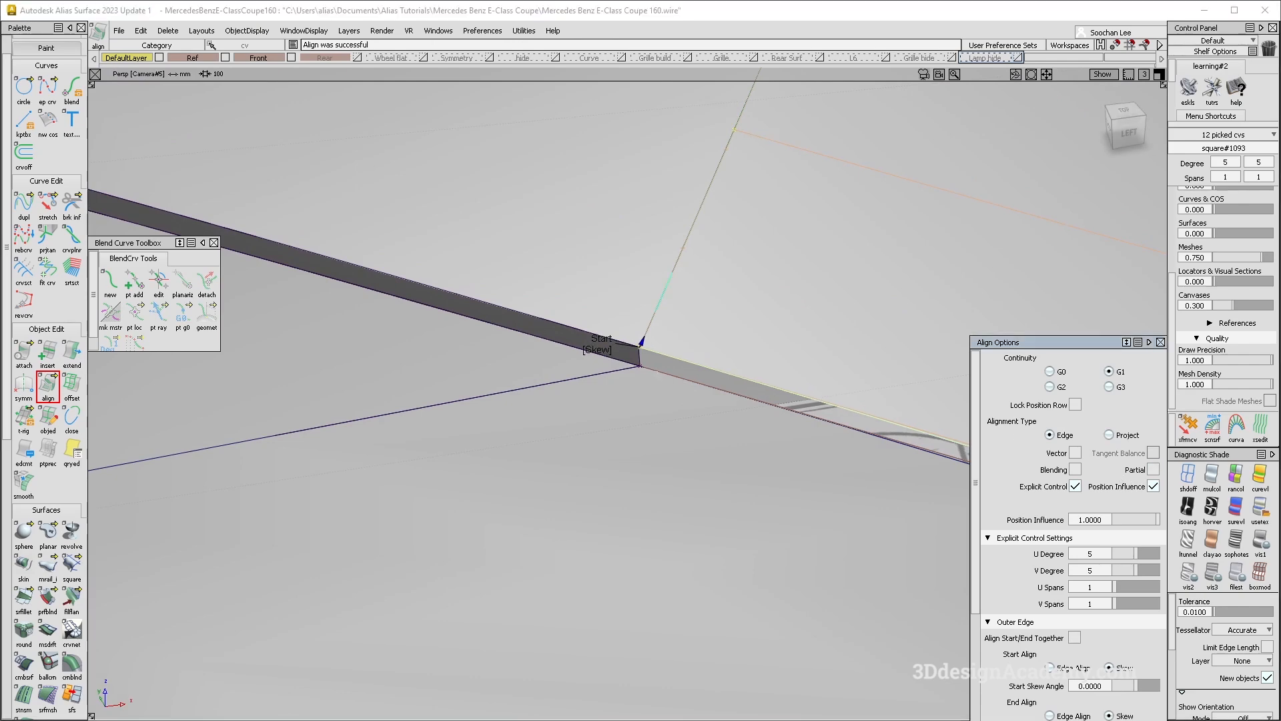
pyautogui.click(606, 352)
pyautogui.keyDown('alt'); pyautogui.keyDown('shift'); pyautogui.moveTo(752, 338); pyautogui.dragTo(678, 289, button='right'); pyautogui.keyUp('shift'); pyautogui.keyUp('alt')
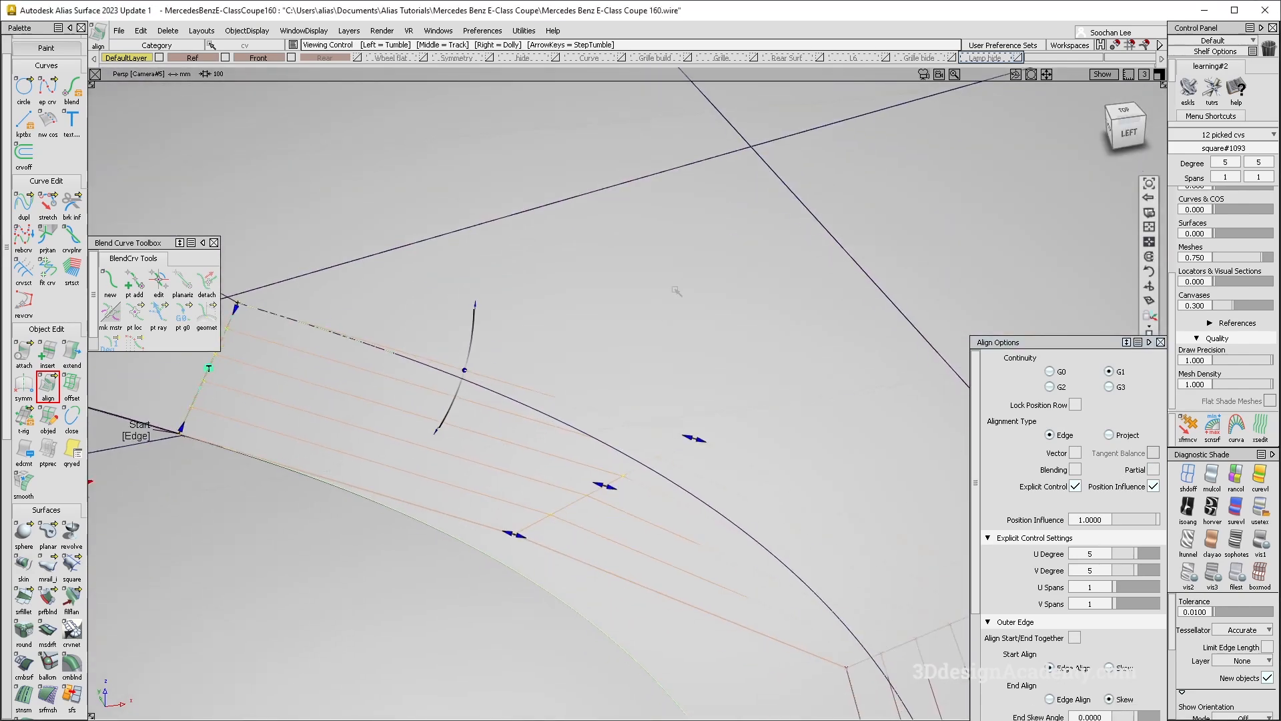
pyautogui.keyDown('alt'); pyautogui.keyDown('shift'); pyautogui.moveTo(678, 289); pyautogui.dragTo(528, 452, button='middle'); pyautogui.keyUp('shift'); pyautogui.keyUp('alt')
pyautogui.click(534, 392)
pyautogui.keyDown('alt'); pyautogui.keyDown('shift'); pyautogui.moveTo(535, 391); pyautogui.dragTo(449, 474, button='middle'); pyautogui.keyUp('shift'); pyautogui.keyUp('alt')
pyautogui.keyDown('alt'); pyautogui.keyDown('shift'); pyautogui.moveTo(449, 475); pyautogui.dragTo(494, 400); pyautogui.keyUp('shift'); pyautogui.keyUp('alt')
pyautogui.keyDown('alt'); pyautogui.keyDown('shift'); pyautogui.moveTo(553, 267); pyautogui.dragTo(653, 227, button='right'); pyautogui.keyUp('shift'); pyautogui.keyUp('alt')
pyautogui.keyDown('ctrl'); pyautogui.keyDown('shift'); pyautogui.moveTo(654, 227); pyautogui.dragTo(672, 206); pyautogui.keyUp('shift'); pyautogui.keyUp('ctrl')
pyautogui.click(668, 218)
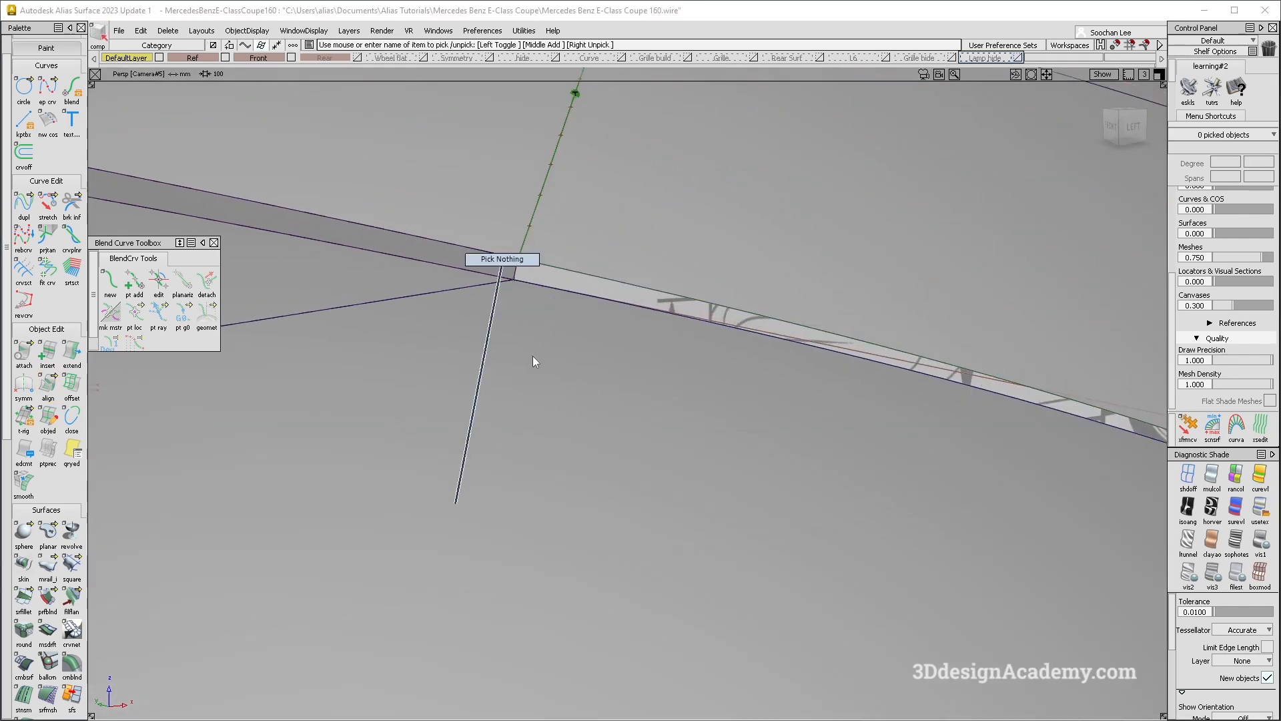
# - Check surface continuity along the fender patch's outer long edge and its short edge at the crease strip
pyautogui.scroll(-7, 40, 654)
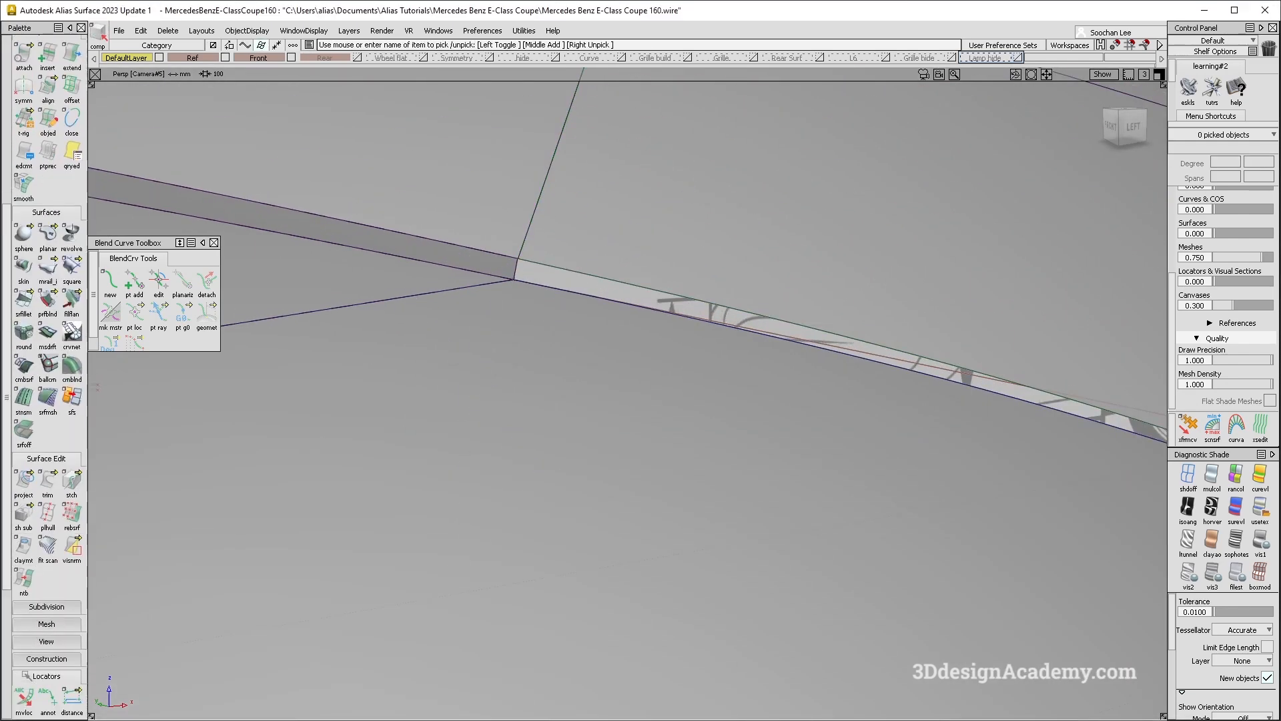
pyautogui.click(24, 706)
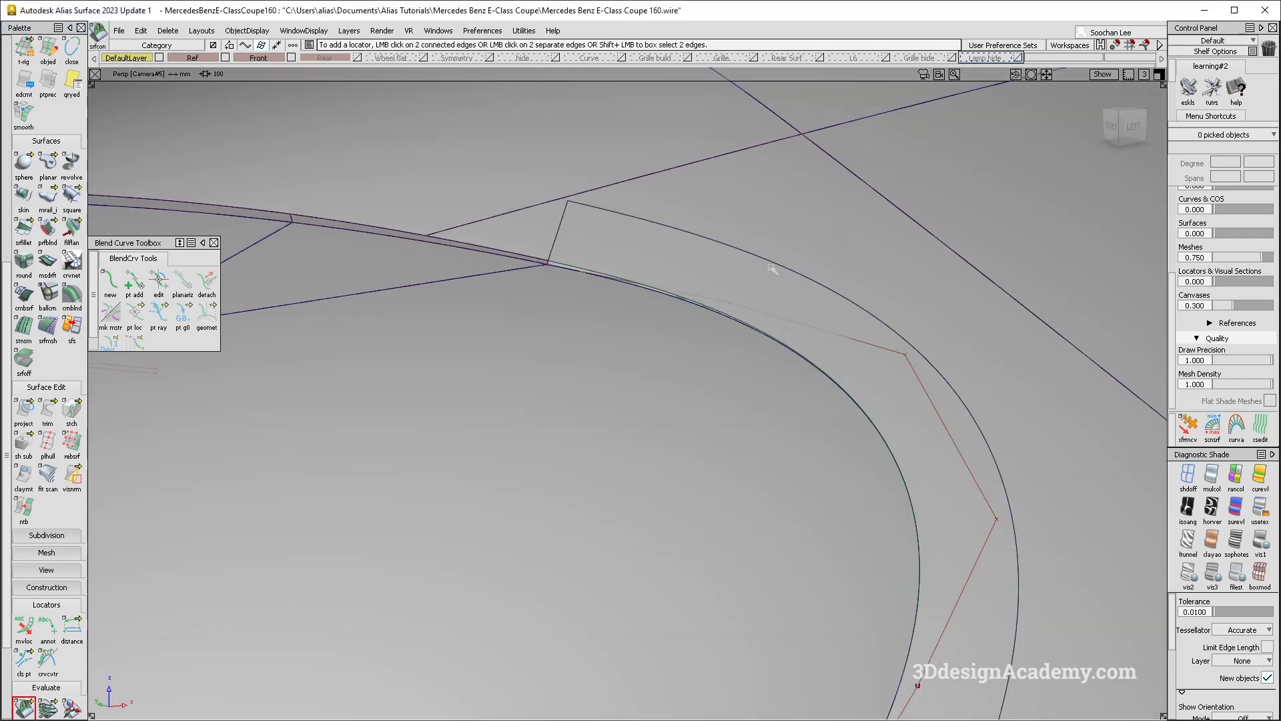
pyautogui.click(661, 258)
pyautogui.click(555, 230)
# - Align the fender patch's outer long edge to the adjoining fender surfaces with G0 continuity
pyautogui.scroll(5, 48, 187)
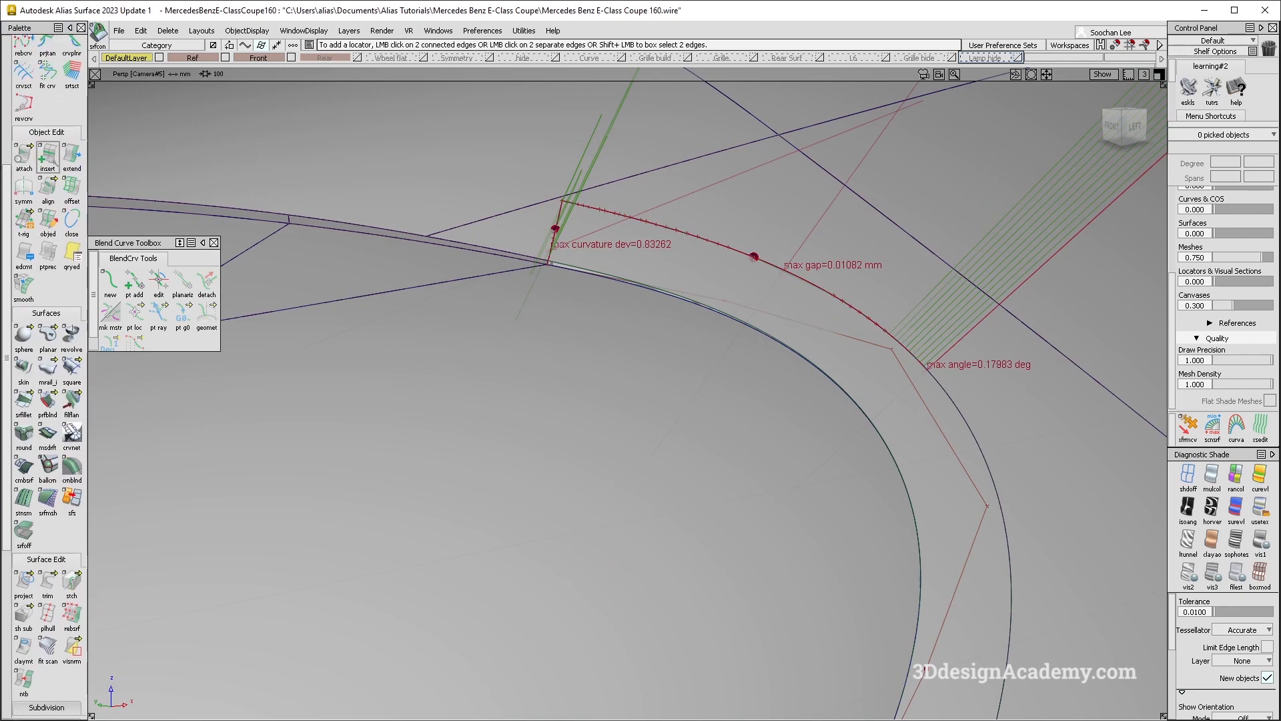
pyautogui.click(48, 189)
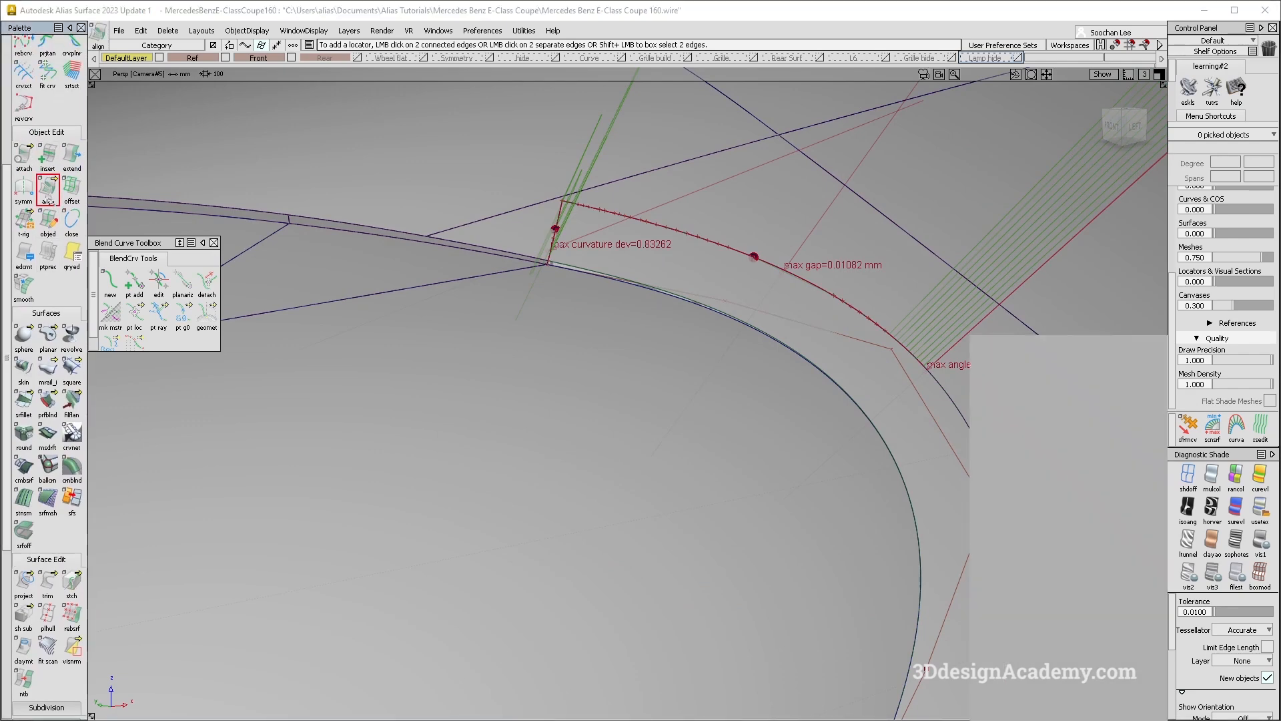
pyautogui.click(830, 294)
pyautogui.click(695, 441)
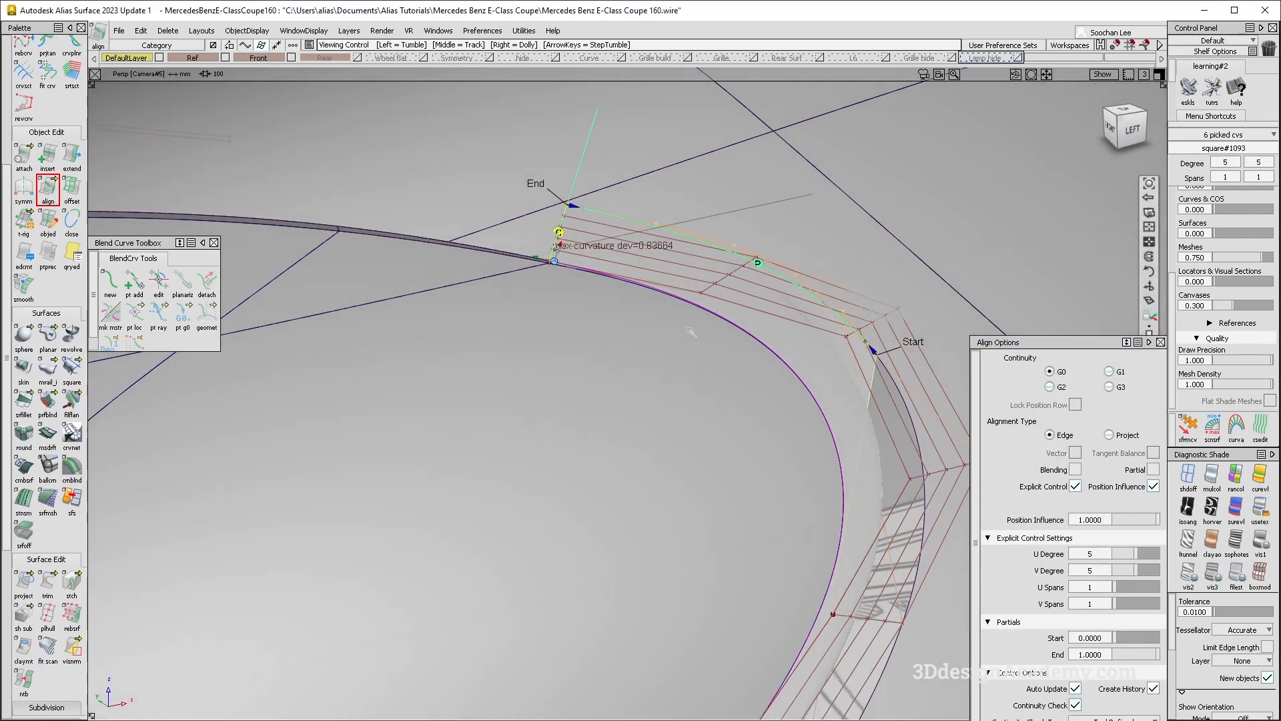
pyautogui.keyDown('alt'); pyautogui.keyDown('shift'); pyautogui.moveTo(757, 347); pyautogui.dragTo(689, 300, button='middle'); pyautogui.keyUp('shift'); pyautogui.keyUp('alt')
pyautogui.keyDown('alt'); pyautogui.keyDown('shift'); pyautogui.moveTo(690, 300); pyautogui.dragTo(727, 277); pyautogui.keyUp('shift'); pyautogui.keyUp('alt')
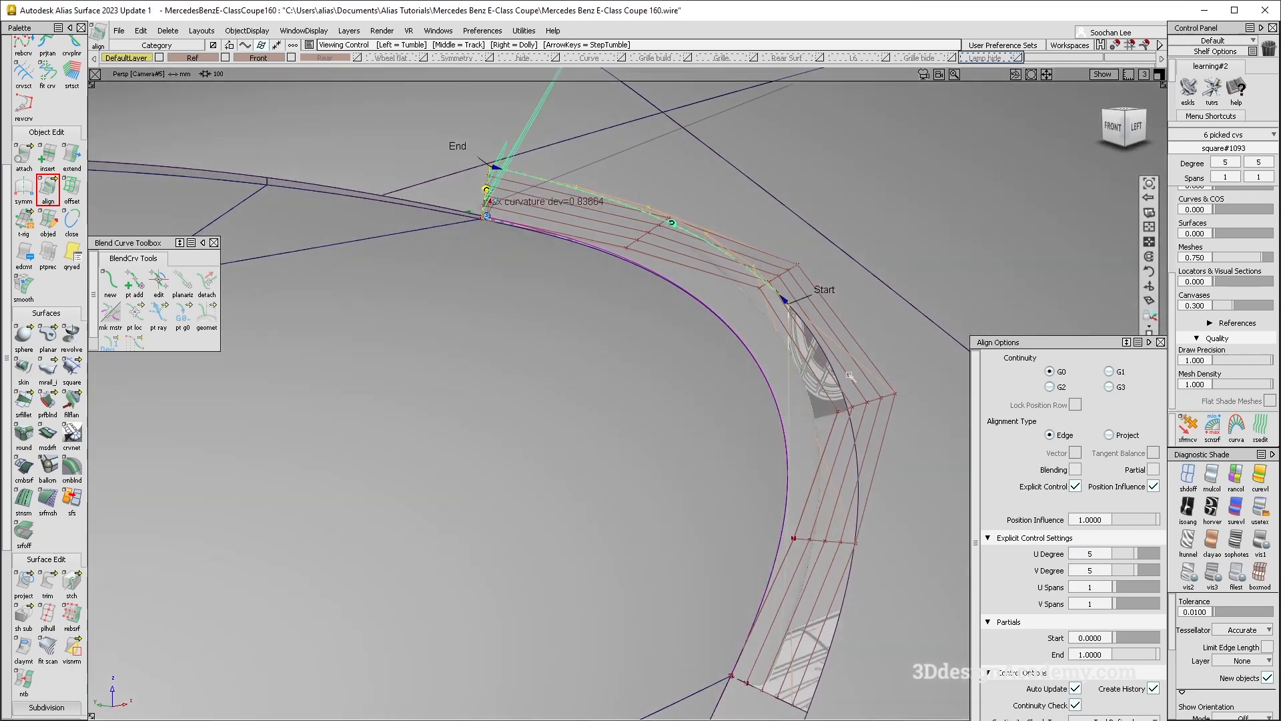
pyautogui.click(824, 357)
pyautogui.keyDown('alt'); pyautogui.keyDown('shift'); pyautogui.moveTo(824, 360); pyautogui.dragTo(804, 377); pyautogui.keyUp('shift'); pyautogui.keyUp('alt')
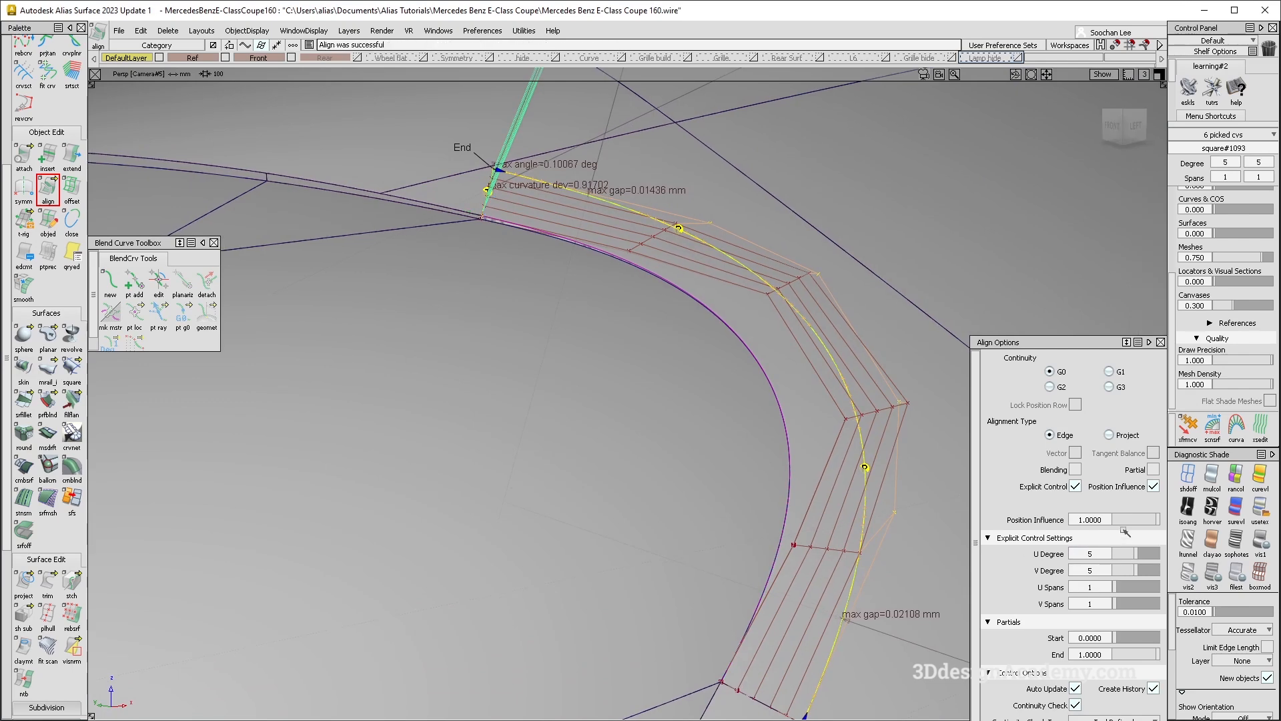
# - Set the position influence of the patch's long-edge alignment to 0 and finish the alignment
pyautogui.moveTo(1123, 520); pyautogui.dragTo(848, 485)
pyautogui.keyDown('alt'); pyautogui.keyDown('shift'); pyautogui.moveTo(743, 367); pyautogui.dragTo(780, 369); pyautogui.keyUp('shift'); pyautogui.keyUp('alt')
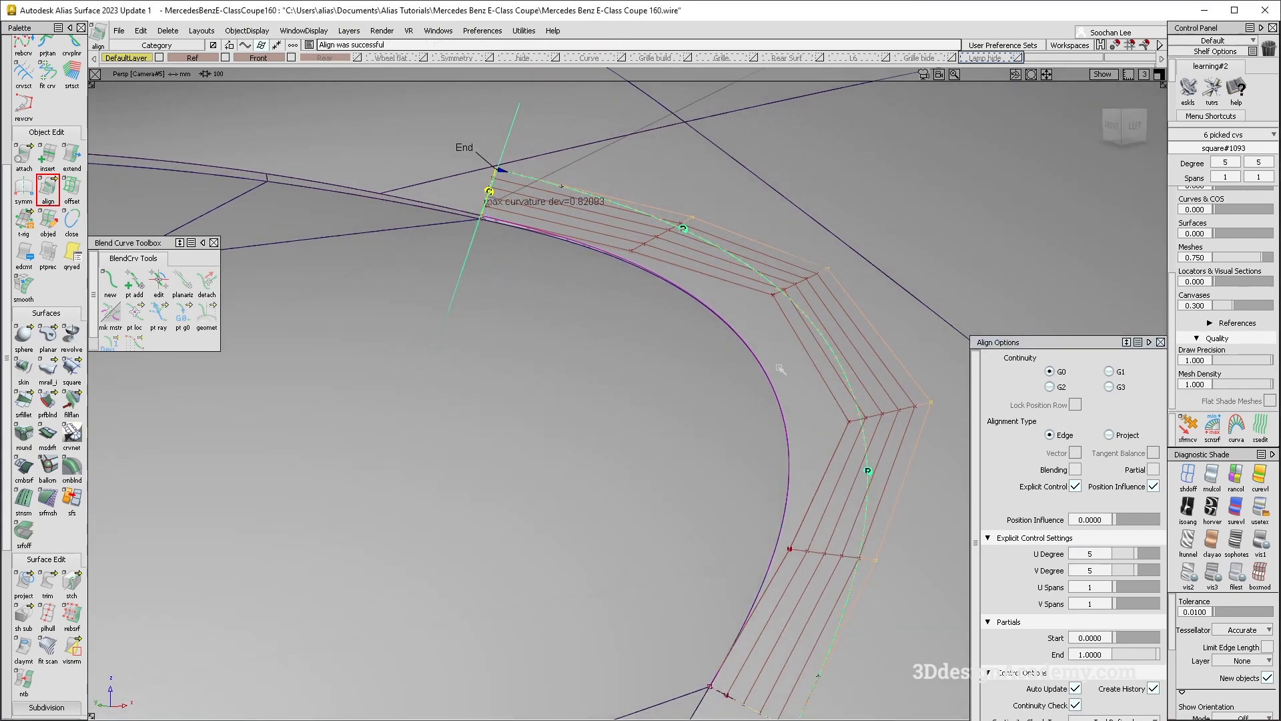
pyautogui.keyDown('alt'); pyautogui.keyDown('shift'); pyautogui.moveTo(761, 420); pyautogui.dragTo(605, 311); pyautogui.keyUp('shift'); pyautogui.keyUp('alt')
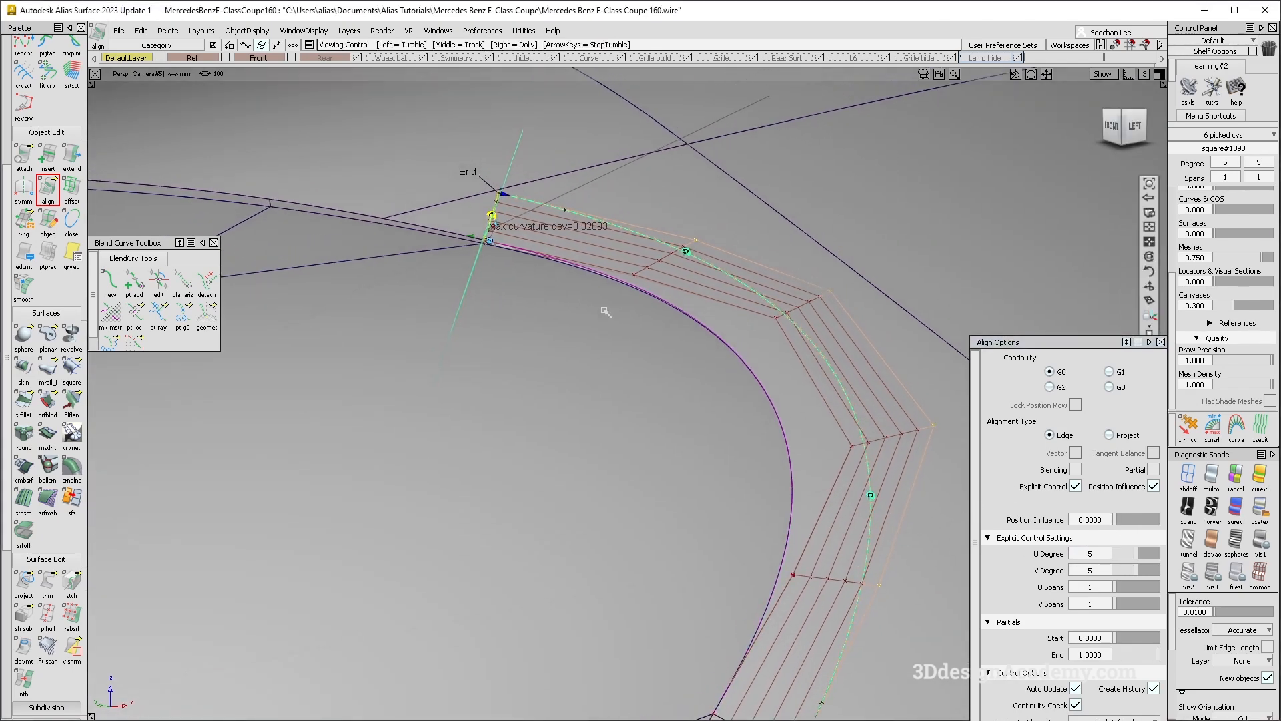
pyautogui.keyDown('alt'); pyautogui.keyDown('shift'); pyautogui.moveTo(533, 244); pyautogui.dragTo(611, 415); pyautogui.keyUp('shift'); pyautogui.keyUp('alt')
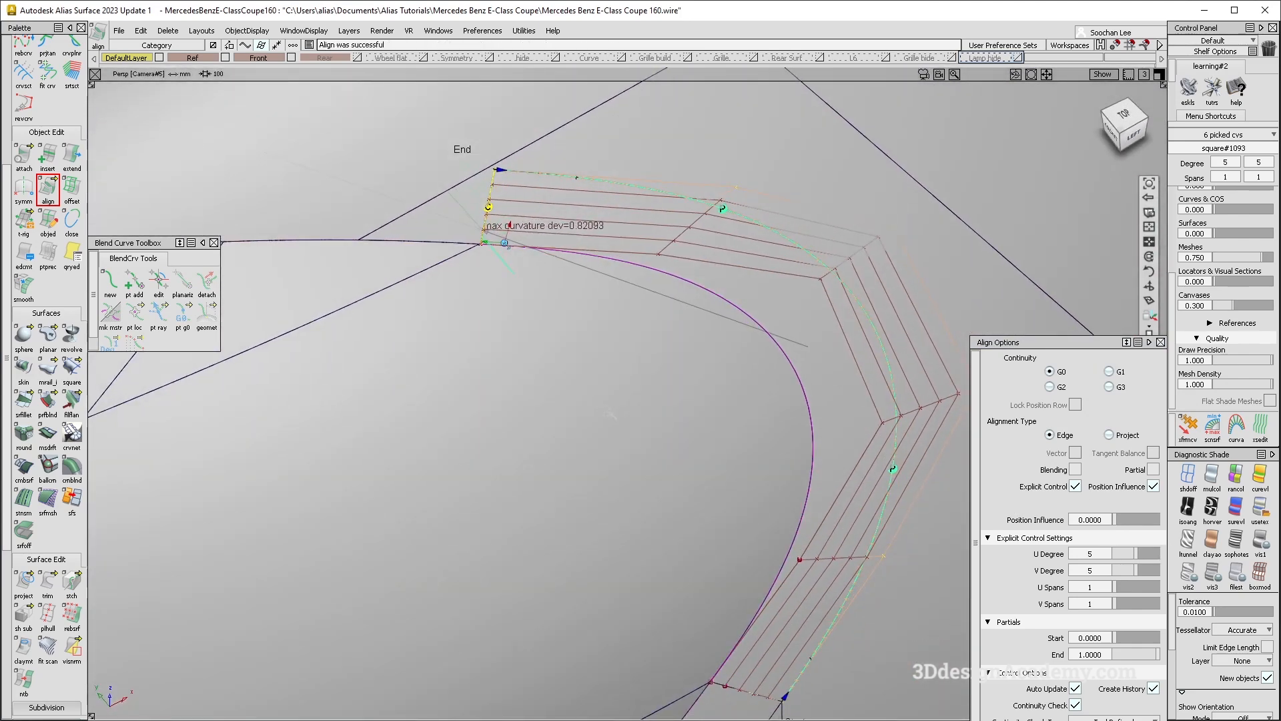
pyautogui.keyDown('ctrl'); pyautogui.keyDown('shift'); pyautogui.moveTo(786, 149); pyautogui.dragTo(673, 258); pyautogui.keyUp('shift'); pyautogui.keyUp('ctrl')
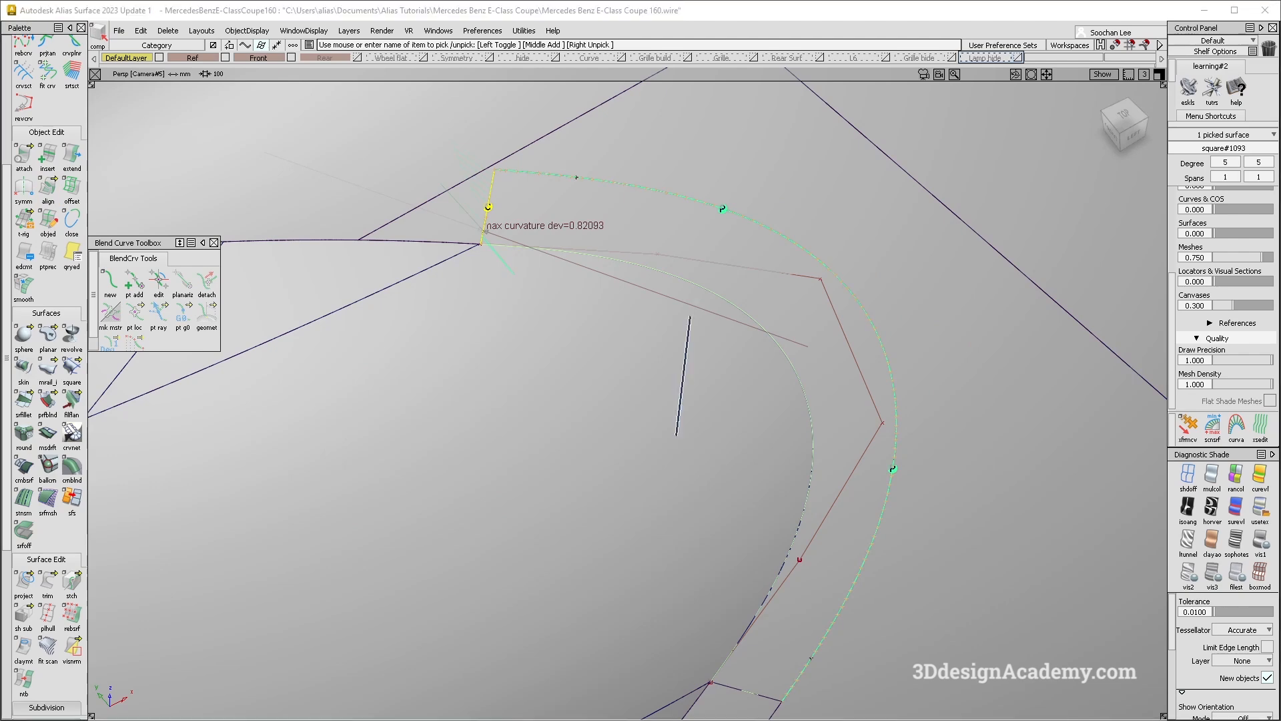
pyautogui.keyDown('ctrl'); pyautogui.keyDown('shift'); pyautogui.moveTo(689, 317); pyautogui.dragTo(675, 435); pyautogui.keyUp('shift'); pyautogui.keyUp('ctrl')
# - Examine the reflections across the fender patch with the Showroom diagnostic shading, with and without surface outlines
pyautogui.click(1260, 510)
pyautogui.moveTo(907, 437)
pyautogui.keyDown('ctrl'); pyautogui.keyDown('shift'); pyautogui.mouseDown()
pyautogui.moveTo(721, 277)
pyautogui.moveTo(664, 323)
pyautogui.moveTo(667, 340)
pyautogui.moveTo(674, 280)
pyautogui.moveTo(740, 381)
pyautogui.moveTo(747, 360)
pyautogui.moveTo(486, 429)
pyautogui.moveTo(497, 500)
pyautogui.moveTo(738, 417)
pyautogui.moveTo(727, 404)
pyautogui.moveTo(674, 413)
pyautogui.moveTo(698, 402)
pyautogui.mouseUp(); pyautogui.keyUp('shift'); pyautogui.keyUp('ctrl')
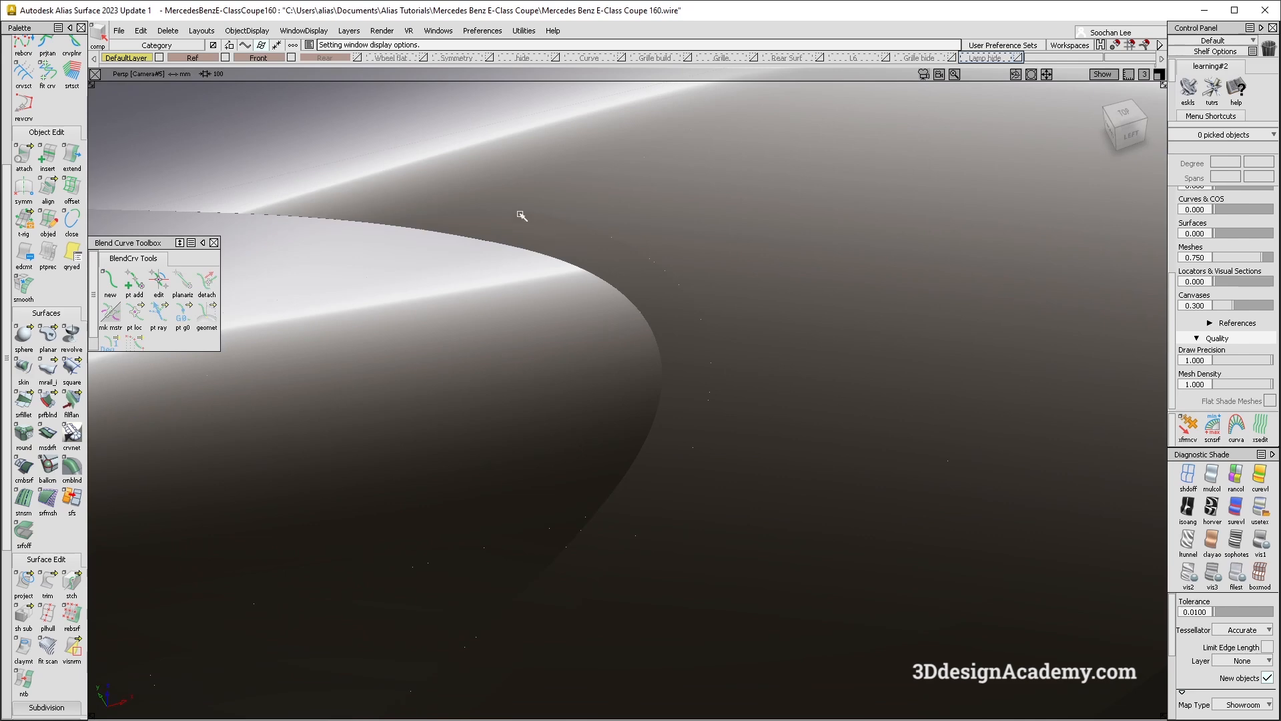
pyautogui.hotkey('ctrl', 'm')
pyautogui.scroll(2, 486, 221)
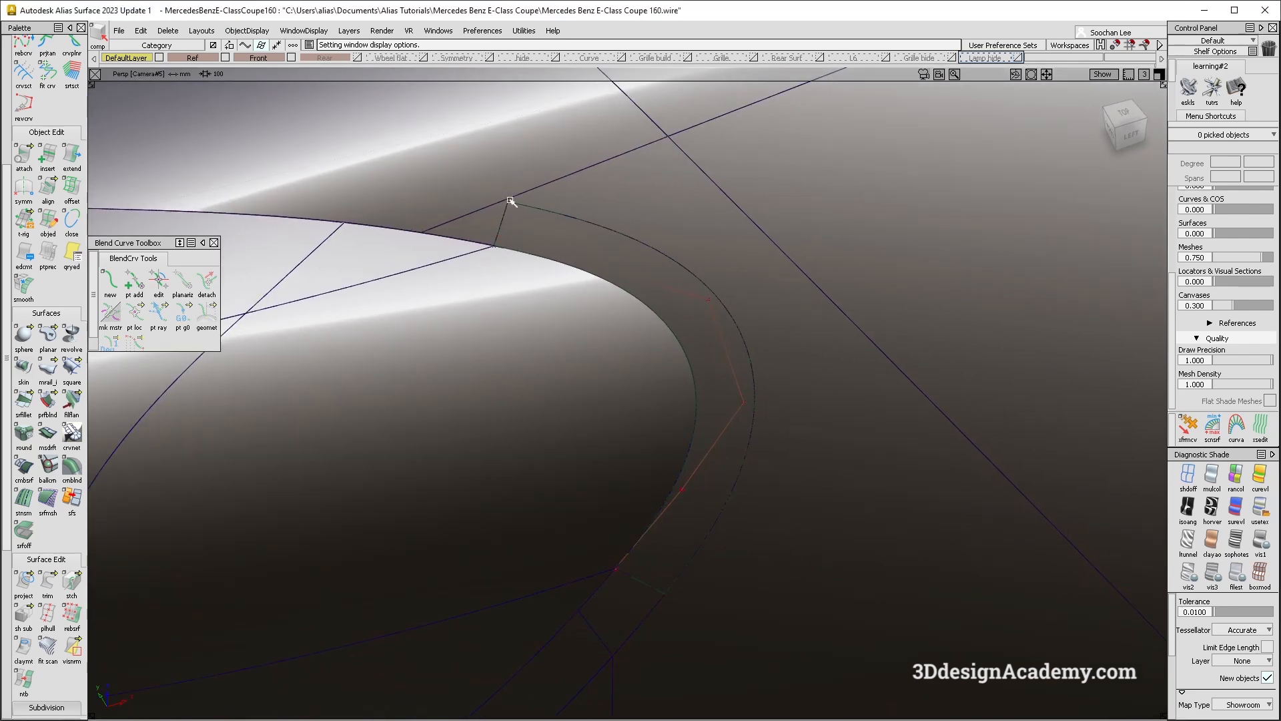
pyautogui.keyDown('alt'); pyautogui.keyDown('shift'); pyautogui.moveTo(705, 277); pyautogui.dragTo(484, 222); pyautogui.keyUp('shift'); pyautogui.keyUp('alt')
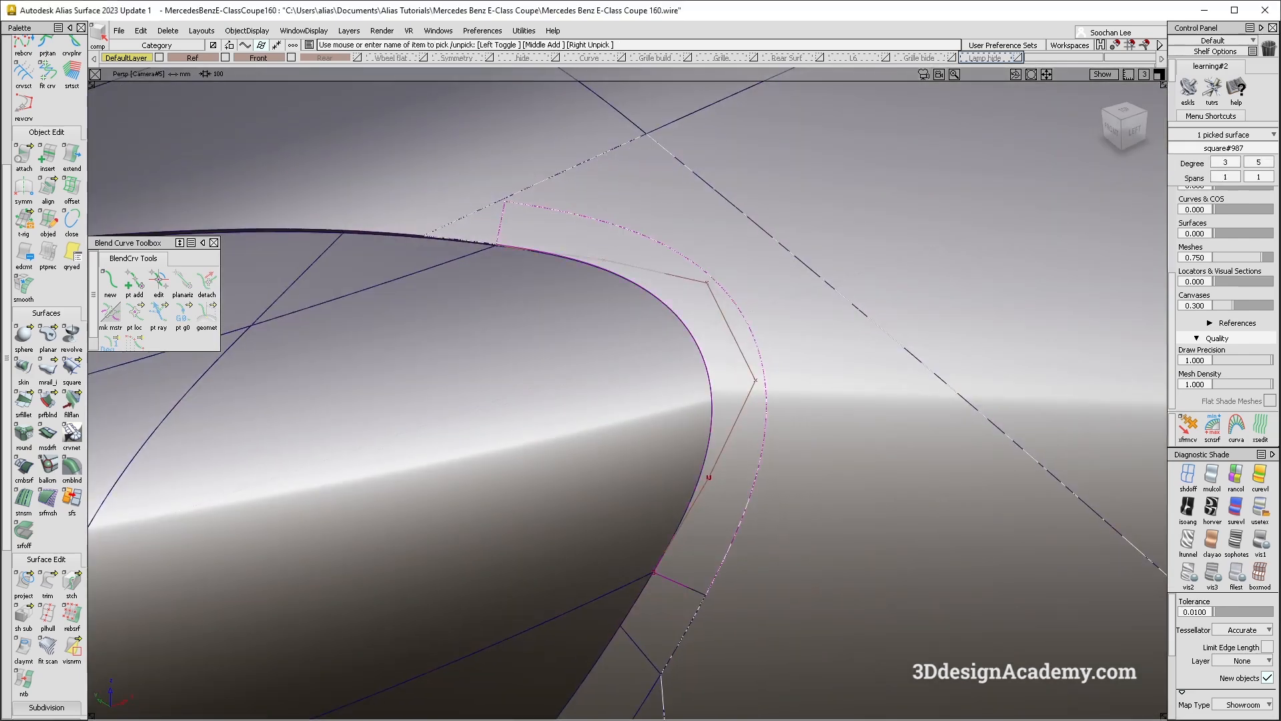
# - Untrim the crease strip at the fender patch junction and delete its old curve-on-surface
pyautogui.keyDown('alt'); pyautogui.keyDown('shift'); pyautogui.moveTo(522, 224); pyautogui.dragTo(600, 220, button='right'); pyautogui.keyUp('shift'); pyautogui.keyUp('alt')
pyautogui.click(629, 141)
pyautogui.click(174, 33)
pyautogui.click(175, 62)
pyautogui.click(498, 348)
pyautogui.keyDown('alt'); pyautogui.keyDown('shift'); pyautogui.moveTo(443, 262); pyautogui.dragTo(575, 306, button='right'); pyautogui.keyUp('shift'); pyautogui.keyUp('alt')
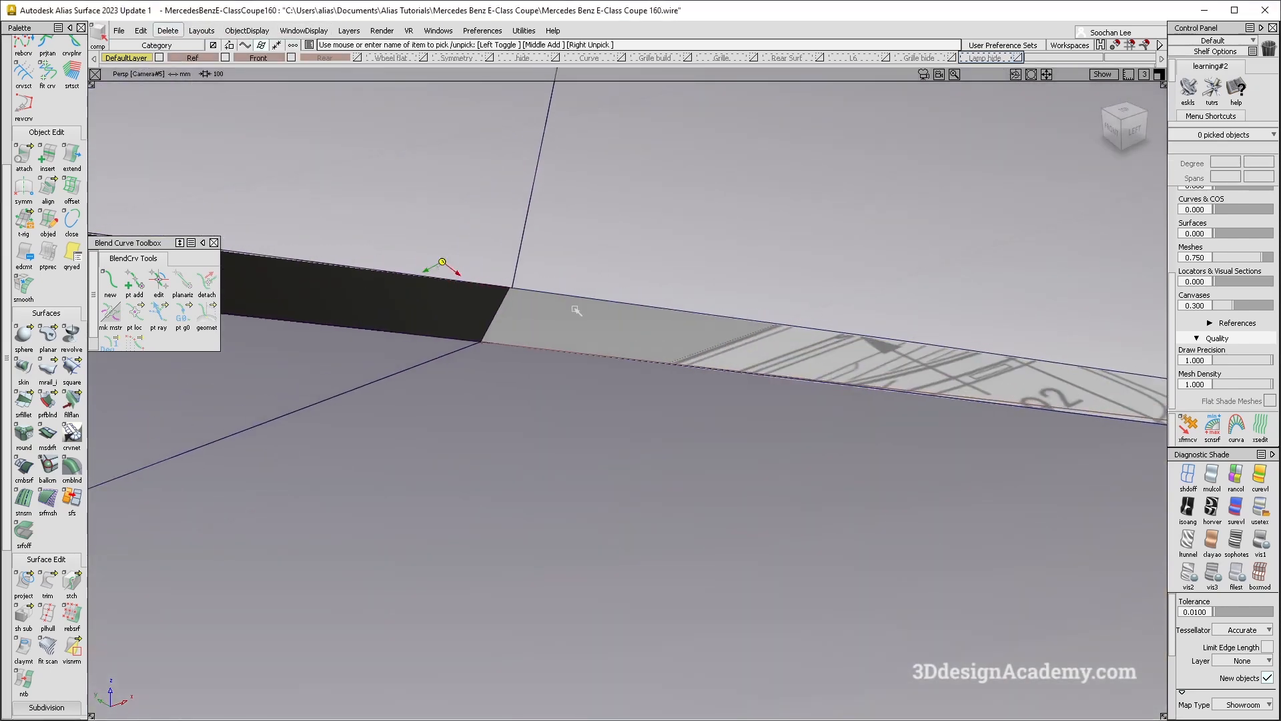
pyautogui.keyDown('alt'); pyautogui.keyDown('shift'); pyautogui.moveTo(576, 307); pyautogui.dragTo(580, 228); pyautogui.keyUp('shift'); pyautogui.keyUp('alt')
pyautogui.moveTo(47, 581); pyautogui.dragTo(97, 580)
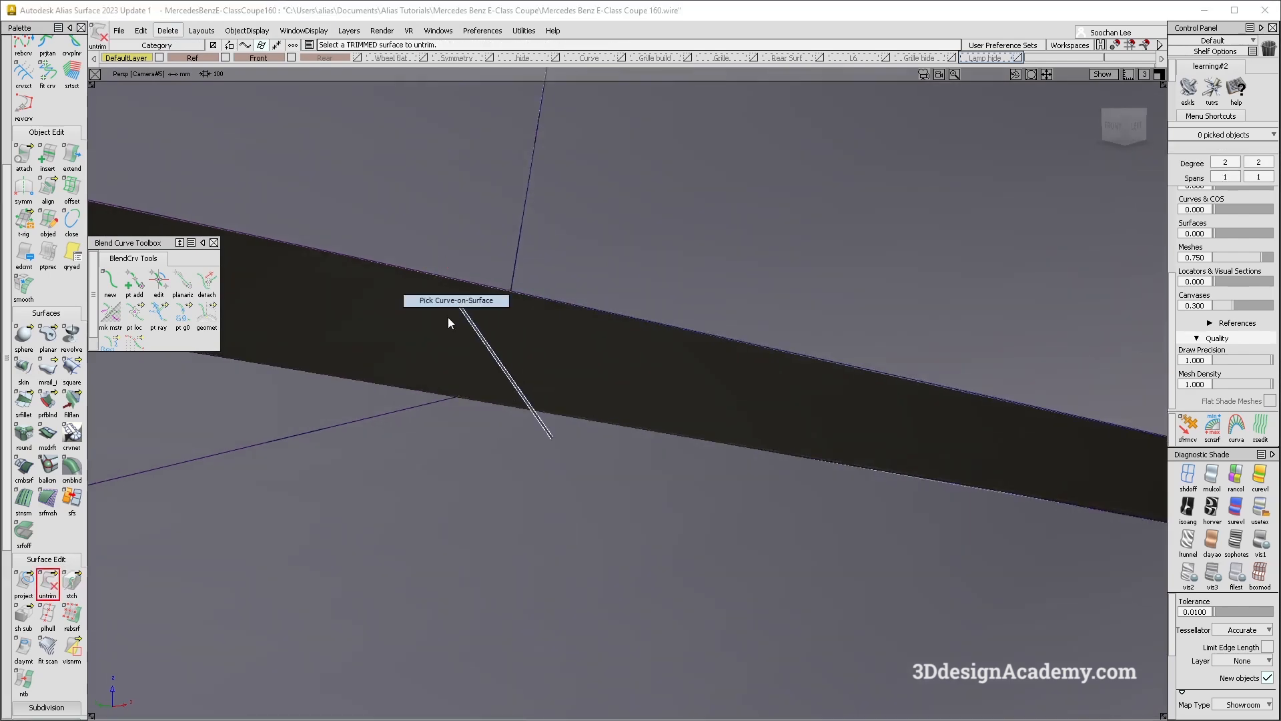
pyautogui.keyDown('ctrl'); pyautogui.keyDown('shift'); pyautogui.moveTo(454, 314); pyautogui.dragTo(455, 309); pyautogui.keyUp('shift'); pyautogui.keyUp('ctrl')
pyautogui.click(492, 314)
pyautogui.press('Delete')
pyautogui.scroll(3, 50, 100)
# - Turn off the diagnostic shading and draw an edit-point line across the crease strip at the fender patch's corner
pyautogui.click(51, 98)
pyautogui.scroll(2, 50, 98)
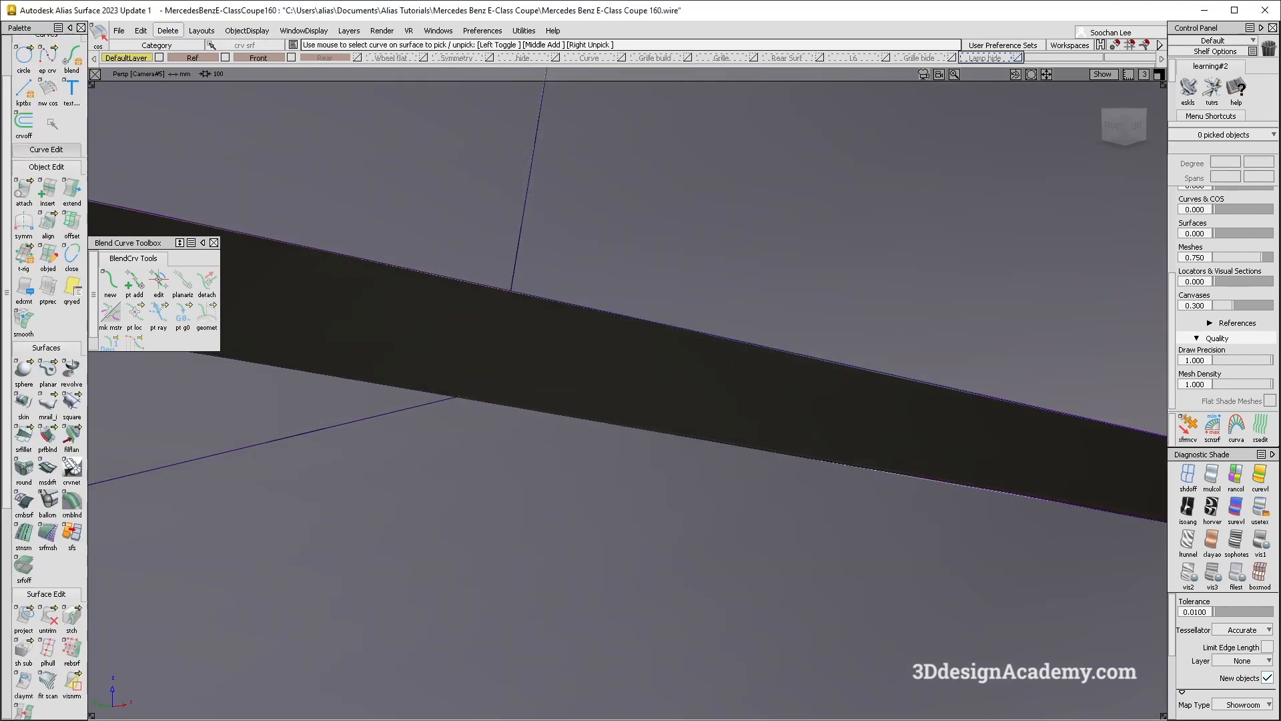
pyautogui.click(46, 149)
pyautogui.click(1191, 479)
pyautogui.keyDown('alt'); pyautogui.keyDown('shift'); pyautogui.moveTo(445, 265); pyautogui.dragTo(443, 263); pyautogui.keyUp('shift'); pyautogui.keyUp('alt')
pyautogui.click(457, 398)
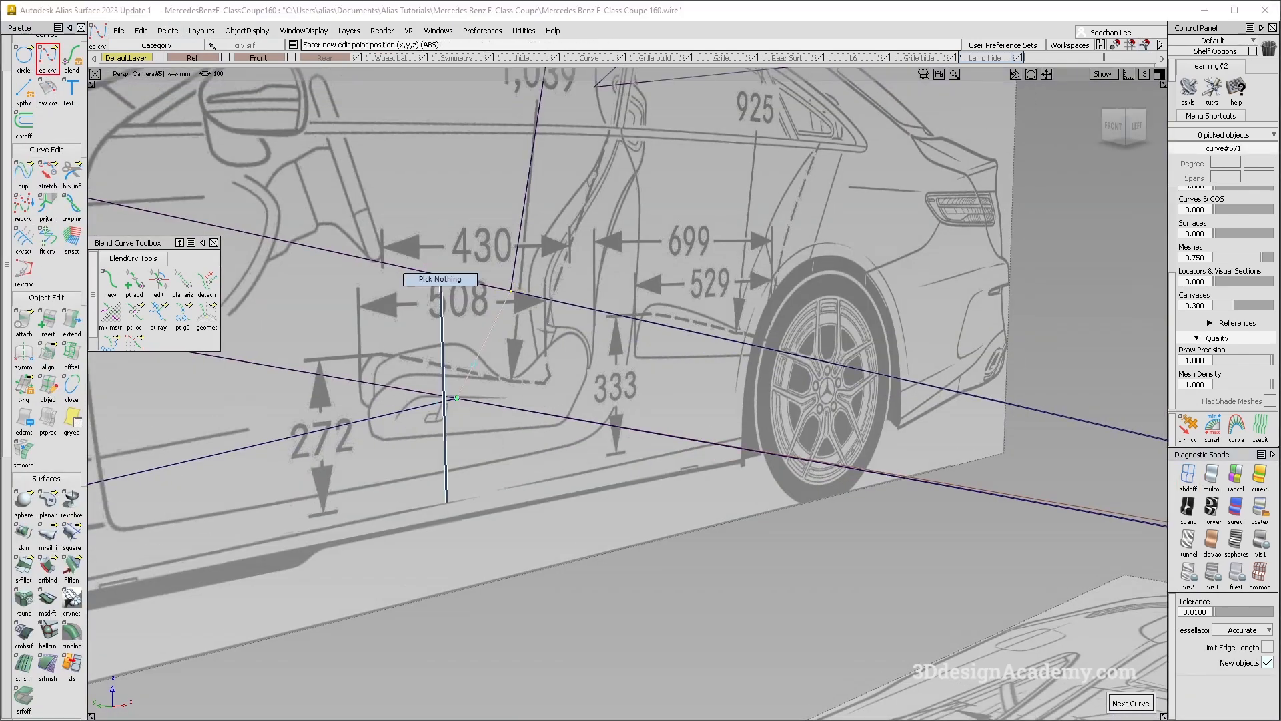
# - Project the new line onto the crease strip along the view direction as a curve-on-surface
pyautogui.scroll(-5, 47, 400)
pyautogui.doubleClick(23, 591)
pyautogui.click(482, 284)
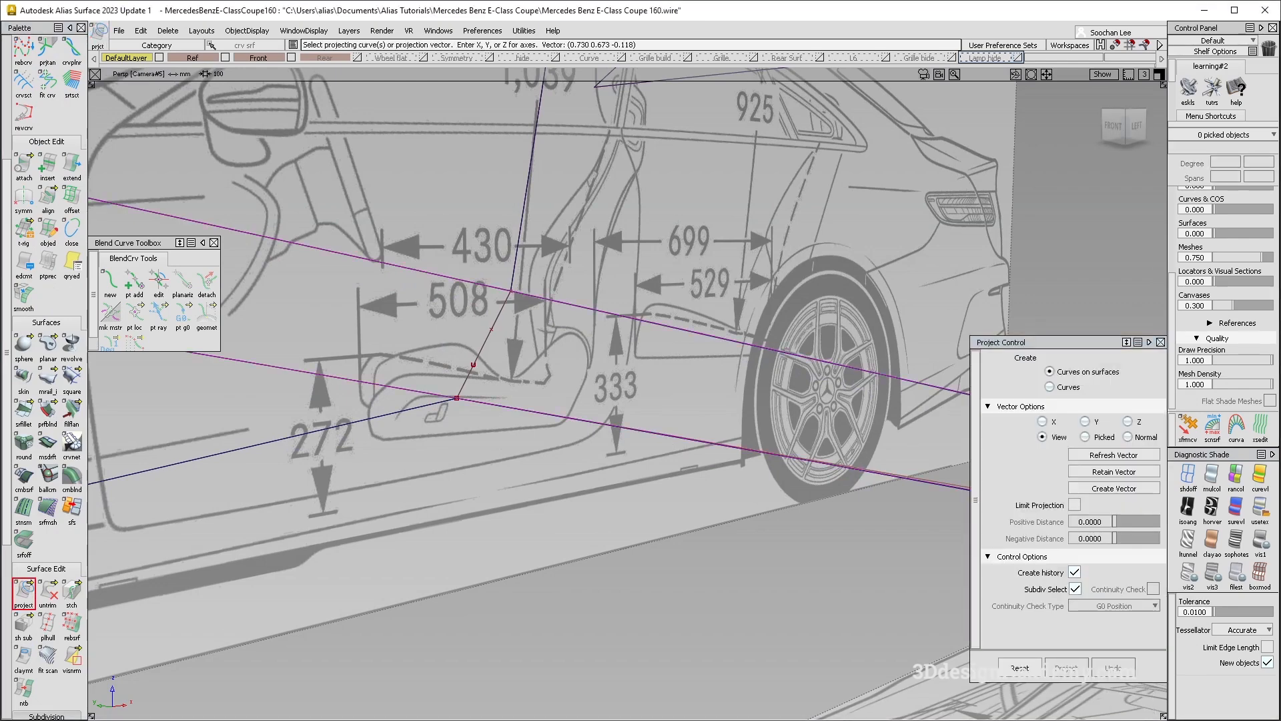
pyautogui.moveTo(483, 333)
pyautogui.keyDown('ctrl'); pyautogui.keyDown('shift'); pyautogui.mouseDown()
pyautogui.moveTo(499, 348)
pyautogui.moveTo(497, 320)
pyautogui.mouseUp(); pyautogui.keyUp('shift'); pyautogui.keyUp('ctrl')
pyautogui.click(488, 337)
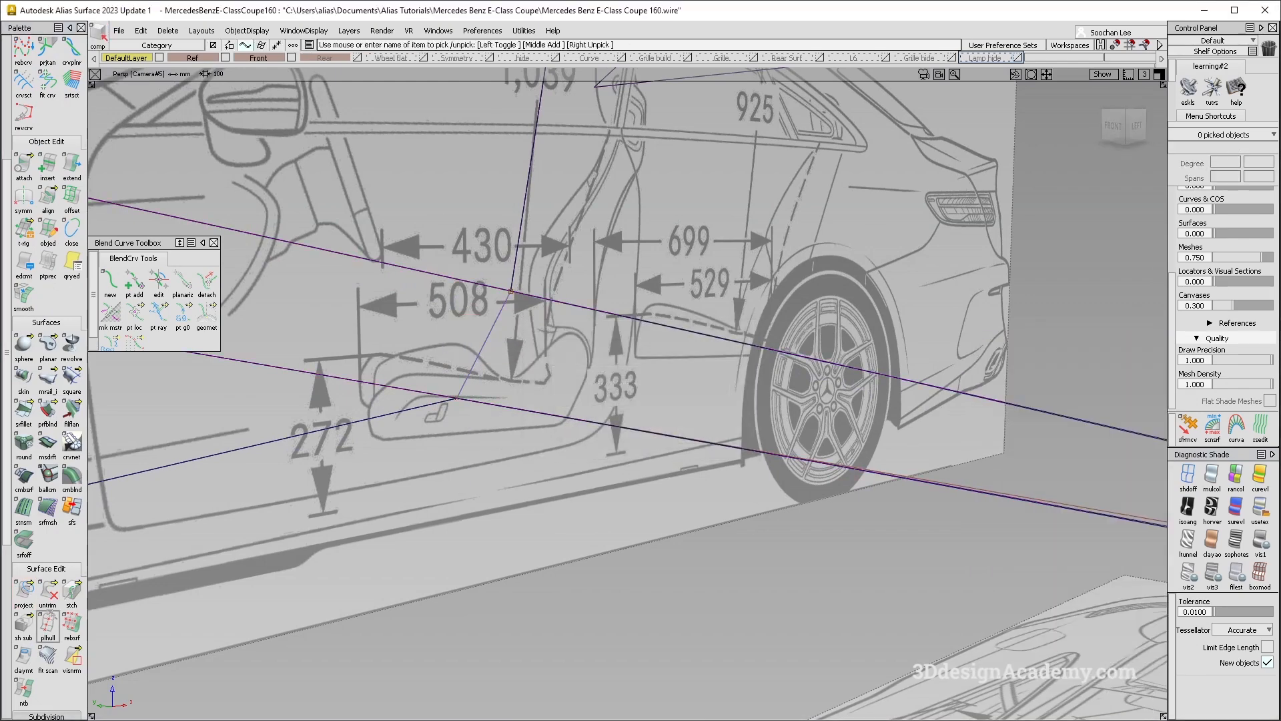
pyautogui.click(72, 592)
# - Sweep a one-rail surface from the crease strip's end along the fender patch's inner edge, with curve segments off
pyautogui.click(47, 380)
pyautogui.click(483, 346)
pyautogui.click(530, 411)
pyautogui.keyDown('alt'); pyautogui.keyDown('shift'); pyautogui.moveTo(531, 333); pyautogui.dragTo(454, 267, button='right'); pyautogui.keyUp('shift'); pyautogui.keyUp('alt')
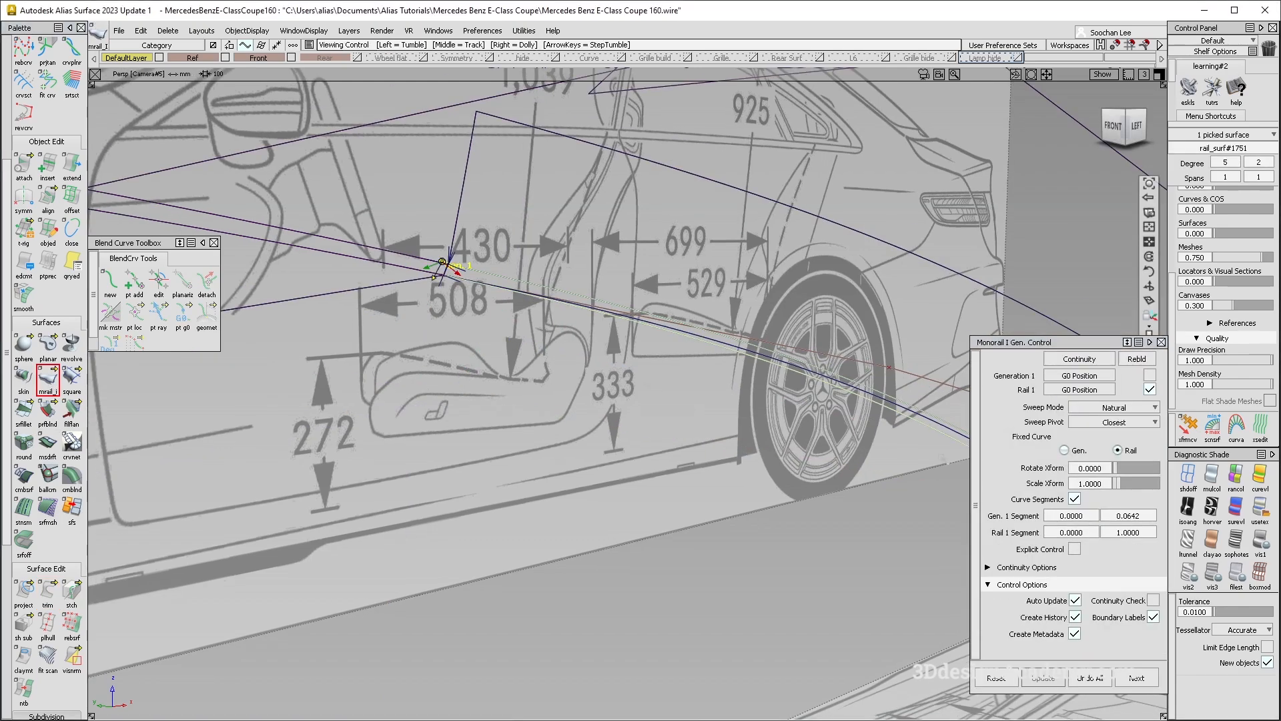
pyautogui.click(1074, 499)
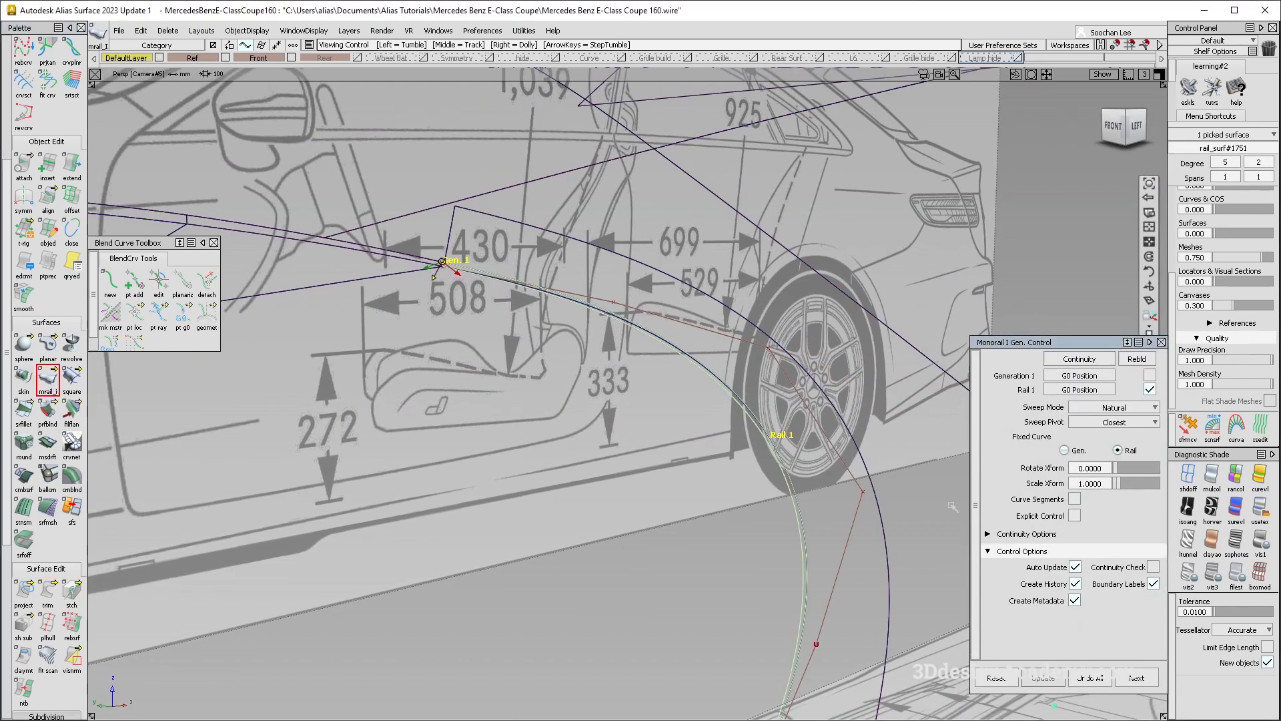
# - Set the one-rail surface's sweep mode to Parallel and its generation continuity to G2 Curvature
pyautogui.click(1114, 407)
pyautogui.click(1126, 436)
pyautogui.keyDown('alt'); pyautogui.keyDown('shift'); pyautogui.moveTo(1075, 331); pyautogui.dragTo(1112, 332); pyautogui.keyUp('shift'); pyautogui.keyUp('alt')
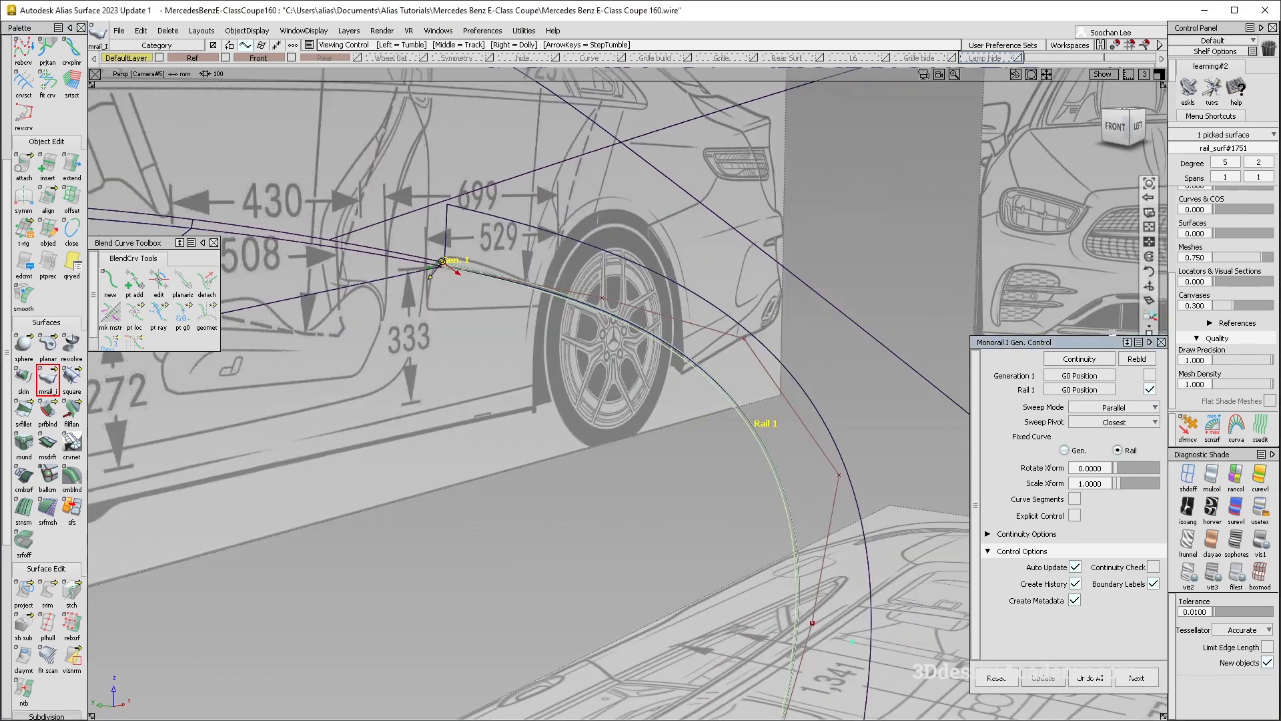
pyautogui.click(1093, 423)
pyautogui.keyDown('alt'); pyautogui.keyDown('shift'); pyautogui.moveTo(726, 417); pyautogui.dragTo(791, 407); pyautogui.keyUp('shift'); pyautogui.keyUp('alt')
pyautogui.hotkey('ctrl', 'z')
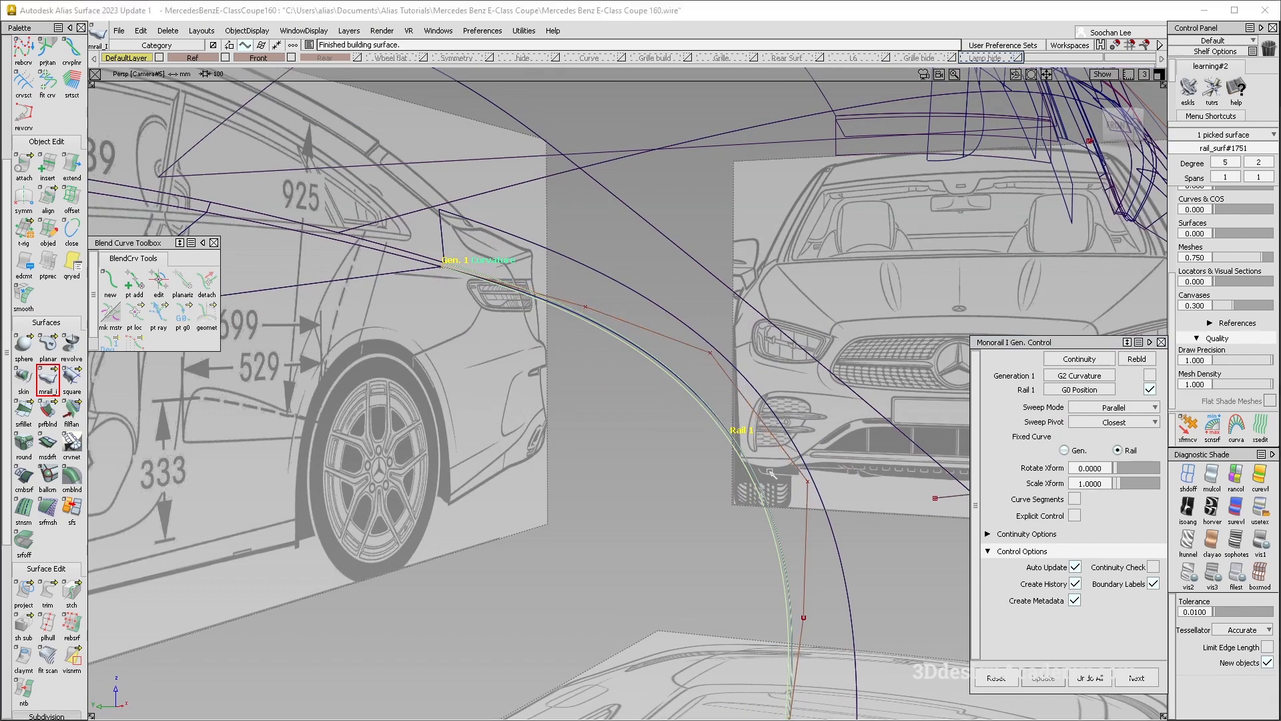
# - Examine the new one-rail surface and its junction with the crease strip and fender patch from several angles
pyautogui.keyDown('alt'); pyautogui.keyDown('shift'); pyautogui.moveTo(721, 354); pyautogui.dragTo(557, 334); pyautogui.keyUp('shift'); pyautogui.keyUp('alt')
pyautogui.scroll(4, 516, 279)
pyautogui.keyDown('alt'); pyautogui.keyDown('shift'); pyautogui.moveTo(516, 279); pyautogui.dragTo(427, 217); pyautogui.keyUp('shift'); pyautogui.keyUp('alt')
pyautogui.click(325, 238)
pyautogui.keyDown('alt'); pyautogui.keyDown('shift'); pyautogui.moveTo(340, 260); pyautogui.dragTo(453, 494); pyautogui.keyUp('shift'); pyautogui.keyUp('alt')
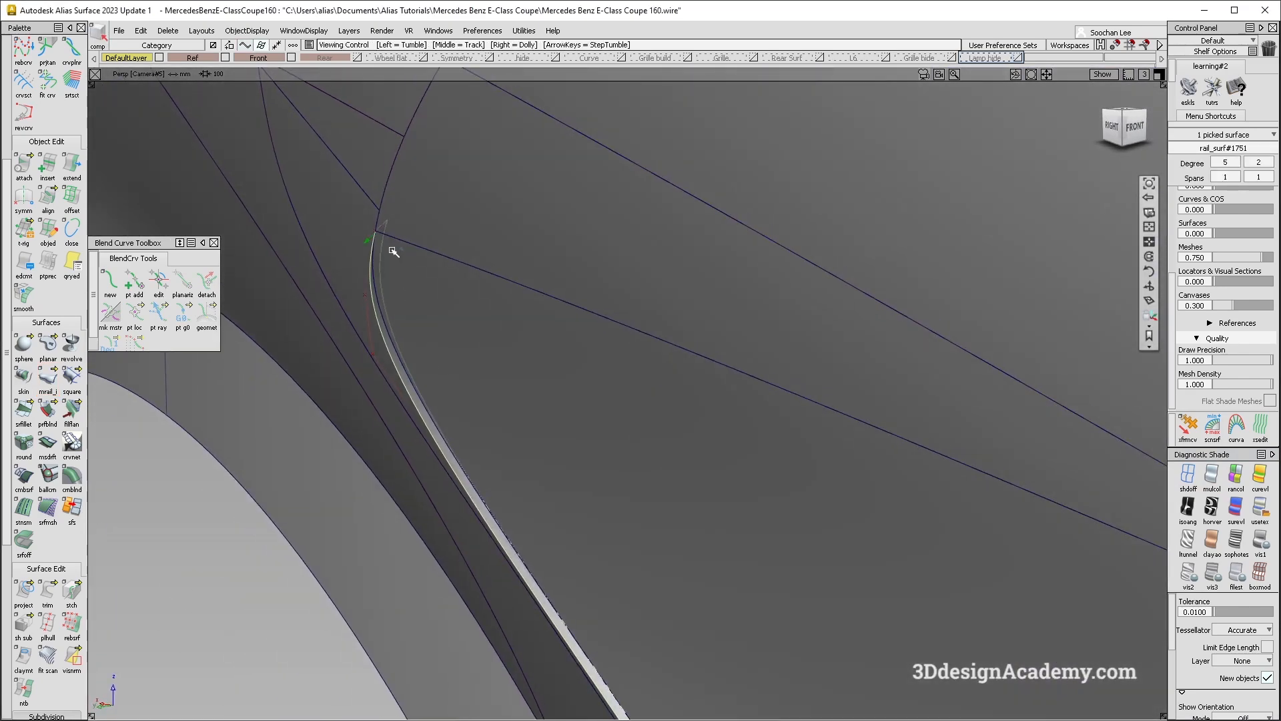
pyautogui.keyDown('alt'); pyautogui.keyDown('shift'); pyautogui.moveTo(423, 251); pyautogui.dragTo(594, 347); pyautogui.keyUp('shift'); pyautogui.keyUp('alt')
pyautogui.keyDown('alt'); pyautogui.keyDown('shift'); pyautogui.moveTo(593, 347); pyautogui.dragTo(416, 323, button='right'); pyautogui.keyUp('shift'); pyautogui.keyUp('alt')
pyautogui.keyDown('alt'); pyautogui.keyDown('shift'); pyautogui.moveTo(416, 322); pyautogui.dragTo(598, 403, button='middle'); pyautogui.keyUp('shift'); pyautogui.keyUp('alt')
pyautogui.keyDown('ctrl'); pyautogui.keyDown('shift'); pyautogui.moveTo(597, 403); pyautogui.dragTo(480, 322); pyautogui.keyUp('shift'); pyautogui.keyUp('ctrl')
pyautogui.keyDown('alt'); pyautogui.keyDown('shift'); pyautogui.moveTo(480, 323); pyautogui.dragTo(427, 326, button='right'); pyautogui.keyUp('shift'); pyautogui.keyUp('alt')
# - Examine the whole shaded front end around the headlamp and fender, with and without surface outlines
pyautogui.keyDown('alt'); pyautogui.keyDown('shift'); pyautogui.moveTo(427, 326); pyautogui.dragTo(671, 338, button='middle'); pyautogui.keyUp('shift'); pyautogui.keyUp('alt')
pyautogui.keyDown('ctrl'); pyautogui.keyDown('shift'); pyautogui.moveTo(671, 338); pyautogui.dragTo(609, 372, button='right'); pyautogui.keyUp('shift'); pyautogui.keyUp('ctrl')
pyautogui.keyDown('alt'); pyautogui.keyDown('shift'); pyautogui.moveTo(609, 371); pyautogui.dragTo(646, 378); pyautogui.keyUp('shift'); pyautogui.keyUp('alt')
pyautogui.keyDown('ctrl'); pyautogui.keyDown('shift'); pyautogui.moveTo(646, 378); pyautogui.dragTo(669, 420, button='right'); pyautogui.keyUp('shift'); pyautogui.keyUp('ctrl')
pyautogui.keyDown('alt'); pyautogui.keyDown('shift'); pyautogui.moveTo(669, 420); pyautogui.dragTo(761, 417); pyautogui.keyUp('shift'); pyautogui.keyUp('alt')
pyautogui.keyDown('alt'); pyautogui.keyDown('shift'); pyautogui.moveTo(761, 417); pyautogui.dragTo(687, 414, button='right'); pyautogui.keyUp('shift'); pyautogui.keyUp('alt')
pyautogui.moveTo(687, 414)
pyautogui.keyDown('alt'); pyautogui.keyDown('shift'); pyautogui.mouseDown(button='middle')
pyautogui.moveTo(732, 386)
pyautogui.moveTo(630, 403)
pyautogui.mouseUp(button='middle'); pyautogui.keyUp('shift'); pyautogui.keyUp('alt')
pyautogui.moveTo(630, 403)
pyautogui.keyDown('alt'); pyautogui.keyDown('shift'); pyautogui.mouseDown()
pyautogui.moveTo(637, 347)
pyautogui.moveTo(633, 393)
pyautogui.mouseUp(); pyautogui.keyUp('shift'); pyautogui.keyUp('alt')
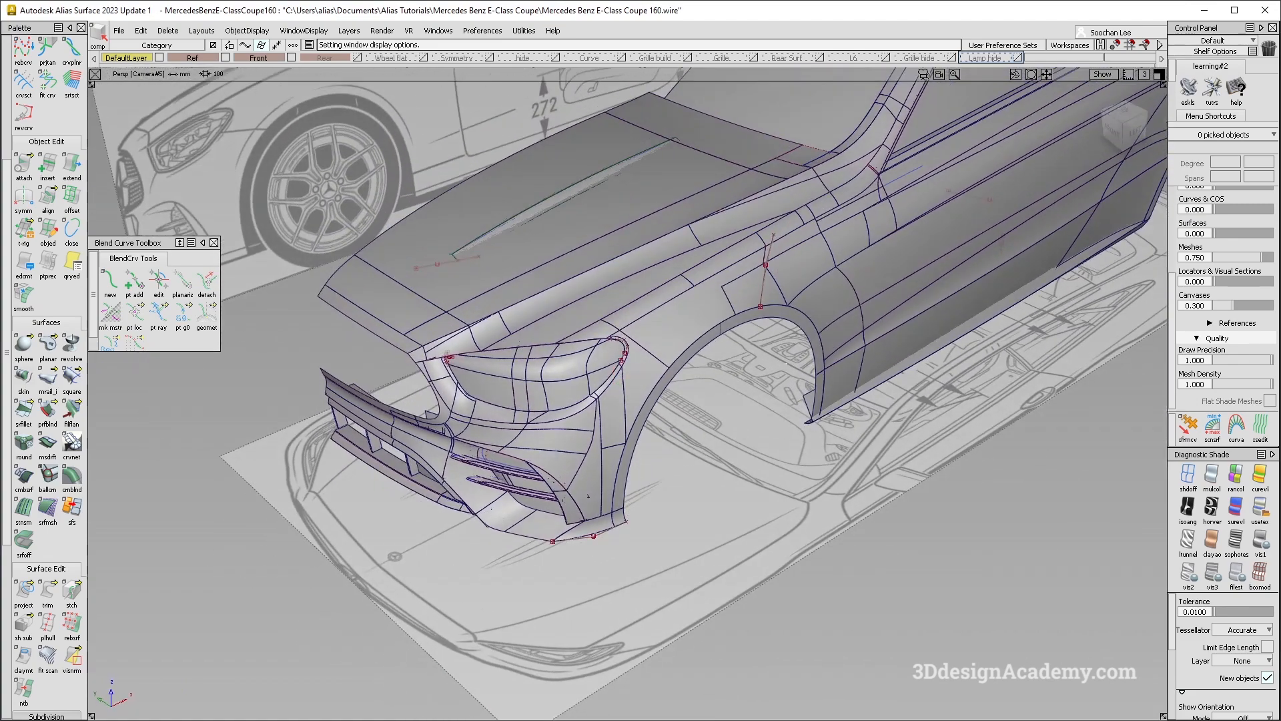
pyautogui.keyDown('alt'); pyautogui.keyDown('shift'); pyautogui.moveTo(1071, 320); pyautogui.dragTo(1064, 446); pyautogui.keyUp('shift'); pyautogui.keyUp('alt')
pyautogui.keyDown('ctrl'); pyautogui.keyDown('shift'); pyautogui.moveTo(748, 400); pyautogui.dragTo(695, 438, button='right'); pyautogui.keyUp('shift'); pyautogui.keyUp('ctrl')
pyautogui.moveTo(694, 438)
pyautogui.keyDown('alt'); pyautogui.keyDown('shift'); pyautogui.mouseDown()
pyautogui.moveTo(629, 347)
pyautogui.moveTo(604, 361)
pyautogui.mouseUp(); pyautogui.keyUp('shift'); pyautogui.keyUp('alt')
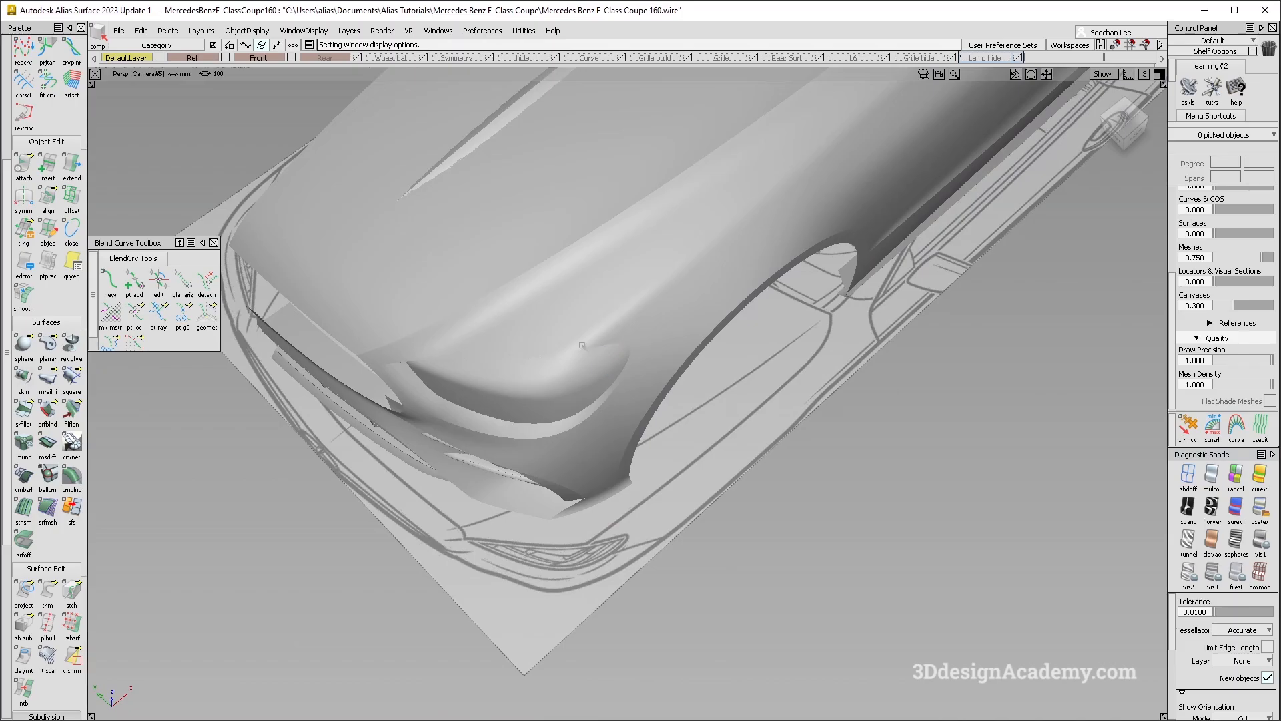
# - Switch to the flipped red E-Coupe reference photo, return to the Alias model and compare its front end from several angles
pyautogui.hotkey('alt', 'Tab')
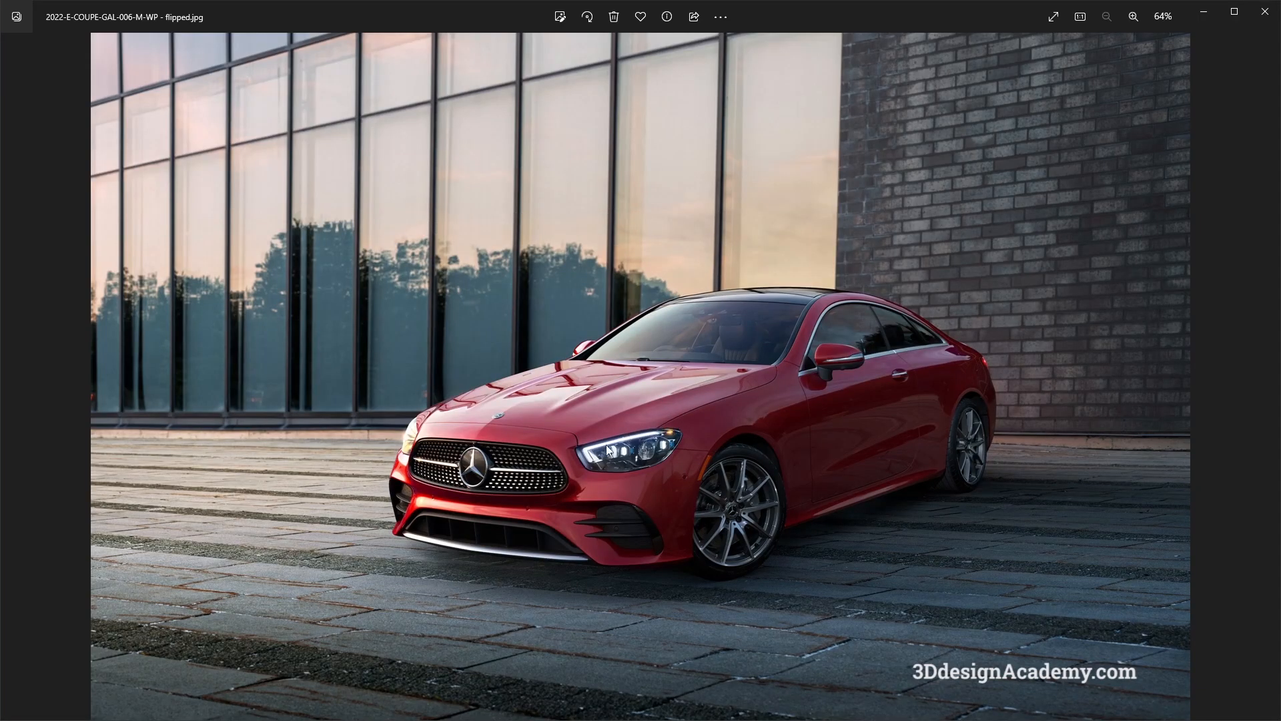
pyautogui.hotkey('alt', 'Tab')
pyautogui.moveTo(607, 450)
pyautogui.keyDown('alt'); pyautogui.keyDown('shift'); pyautogui.mouseDown()
pyautogui.moveTo(634, 355)
pyautogui.moveTo(800, 256)
pyautogui.moveTo(867, 191)
pyautogui.moveTo(649, 505)
pyautogui.mouseUp(); pyautogui.keyUp('shift'); pyautogui.keyUp('alt')
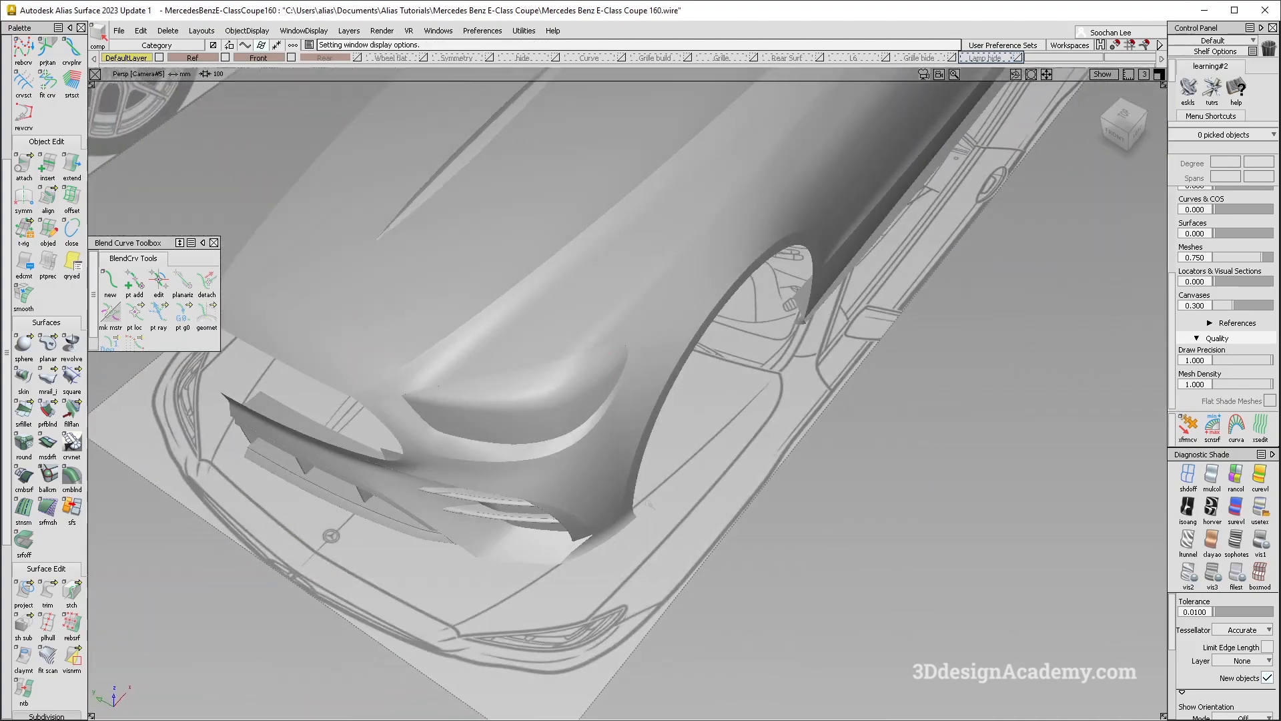
pyautogui.keyDown('ctrl'); pyautogui.keyDown('shift'); pyautogui.moveTo(543, 427); pyautogui.dragTo(463, 405, button='right'); pyautogui.keyUp('shift'); pyautogui.keyUp('ctrl')
pyautogui.keyDown('alt'); pyautogui.keyDown('shift'); pyautogui.moveTo(463, 406); pyautogui.dragTo(494, 360); pyautogui.keyUp('shift'); pyautogui.keyUp('alt')
pyautogui.keyDown('alt'); pyautogui.keyDown('shift'); pyautogui.moveTo(493, 361); pyautogui.dragTo(589, 349, button='right'); pyautogui.keyUp('shift'); pyautogui.keyUp('alt')
pyautogui.keyDown('alt'); pyautogui.keyDown('shift'); pyautogui.moveTo(589, 349); pyautogui.dragTo(594, 429, button='middle'); pyautogui.keyUp('shift'); pyautogui.keyUp('alt')
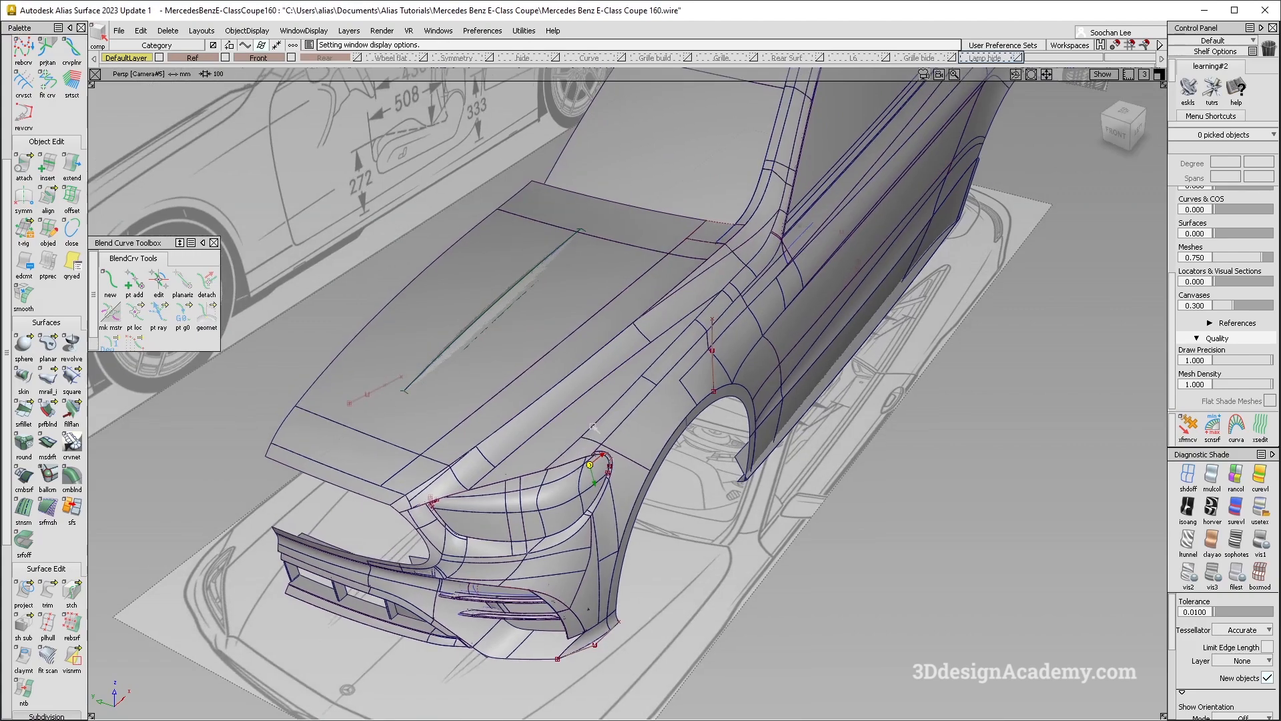
pyautogui.keyDown('alt'); pyautogui.keyDown('shift'); pyautogui.moveTo(592, 426); pyautogui.dragTo(590, 409); pyautogui.keyUp('shift'); pyautogui.keyUp('alt')
pyautogui.keyDown('alt'); pyautogui.keyDown('shift'); pyautogui.moveTo(567, 501); pyautogui.dragTo(494, 441); pyautogui.keyUp('shift'); pyautogui.keyUp('alt')
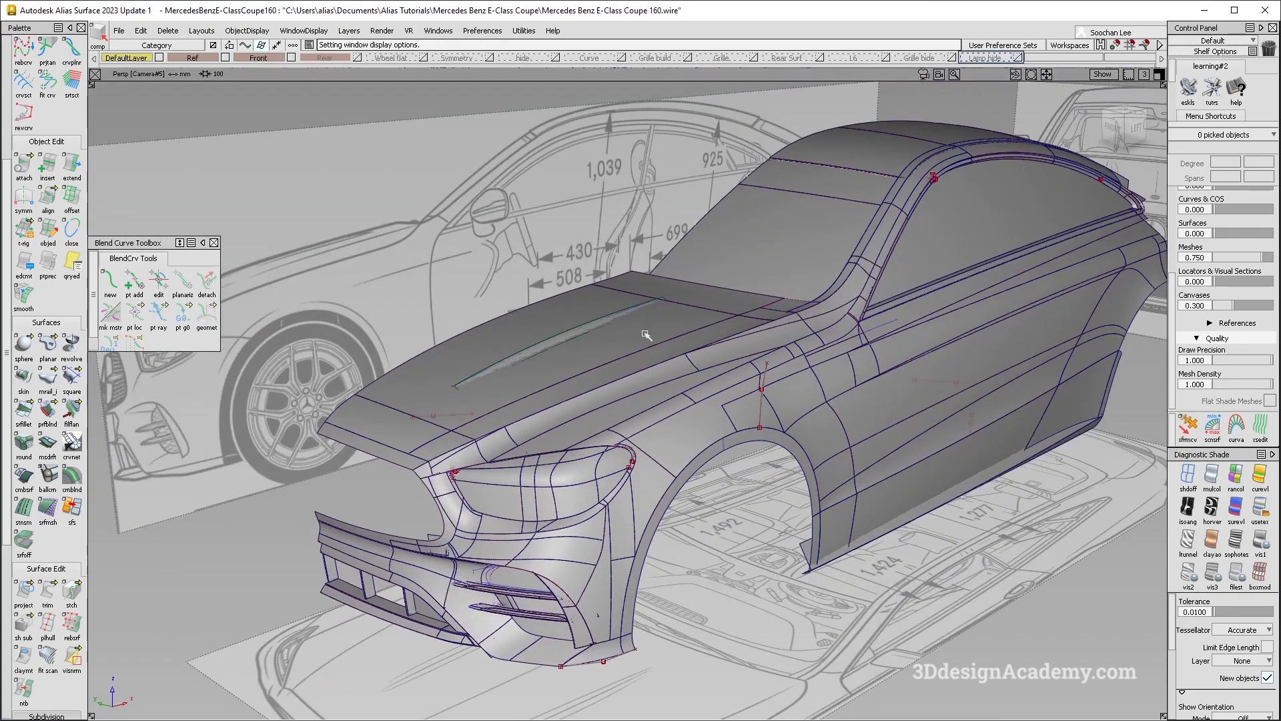
pyautogui.moveTo(611, 399)
pyautogui.keyDown('alt'); pyautogui.keyDown('shift'); pyautogui.mouseDown()
pyautogui.moveTo(608, 467)
pyautogui.moveTo(630, 399)
pyautogui.mouseUp(); pyautogui.keyUp('shift'); pyautogui.keyUp('alt')
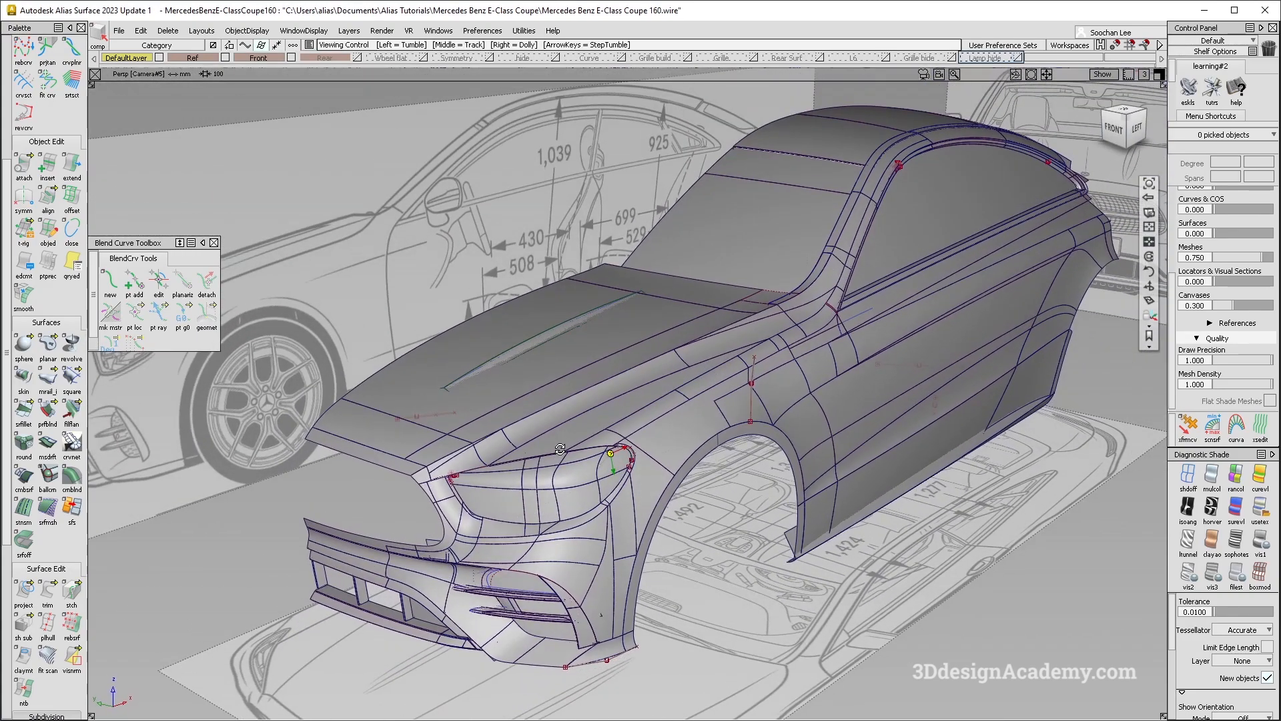
# - Examine the shaded E-Class Coupe body around the hood, headlamp and front fender from a front three-quarter view
pyautogui.keyDown('alt'); pyautogui.keyDown('shift'); pyautogui.moveTo(602, 453); pyautogui.dragTo(630, 394, button='middle'); pyautogui.keyUp('shift'); pyautogui.keyUp('alt')
pyautogui.keyDown('alt'); pyautogui.keyDown('shift'); pyautogui.moveTo(630, 394); pyautogui.dragTo(632, 395); pyautogui.keyUp('shift'); pyautogui.keyUp('alt')
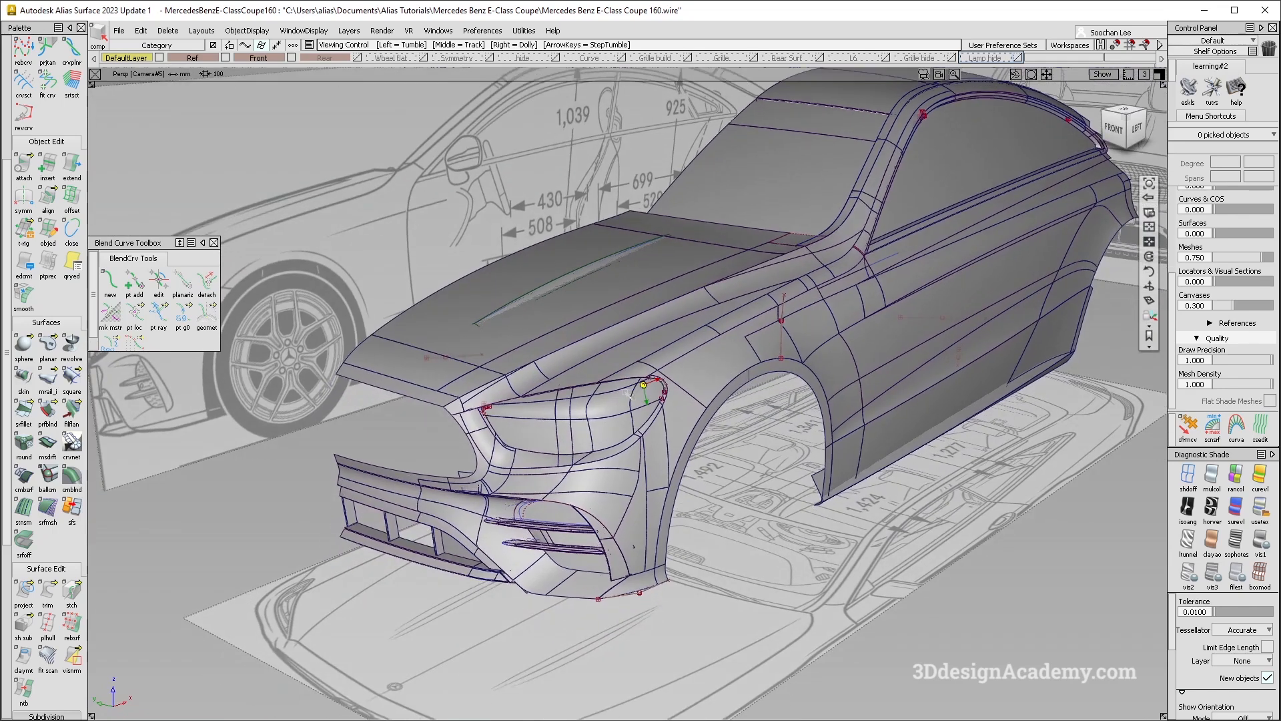
pyautogui.keyDown('alt'); pyautogui.keyDown('shift'); pyautogui.moveTo(565, 385); pyautogui.dragTo(563, 400); pyautogui.keyUp('shift'); pyautogui.keyUp('alt')
pyautogui.keyDown('alt'); pyautogui.keyDown('shift'); pyautogui.moveTo(562, 400); pyautogui.dragTo(552, 419, button='middle'); pyautogui.keyUp('shift'); pyautogui.keyUp('alt')
pyautogui.keyDown('ctrl'); pyautogui.keyDown('shift'); pyautogui.moveTo(681, 437); pyautogui.dragTo(681, 500); pyautogui.keyUp('shift'); pyautogui.keyUp('ctrl')
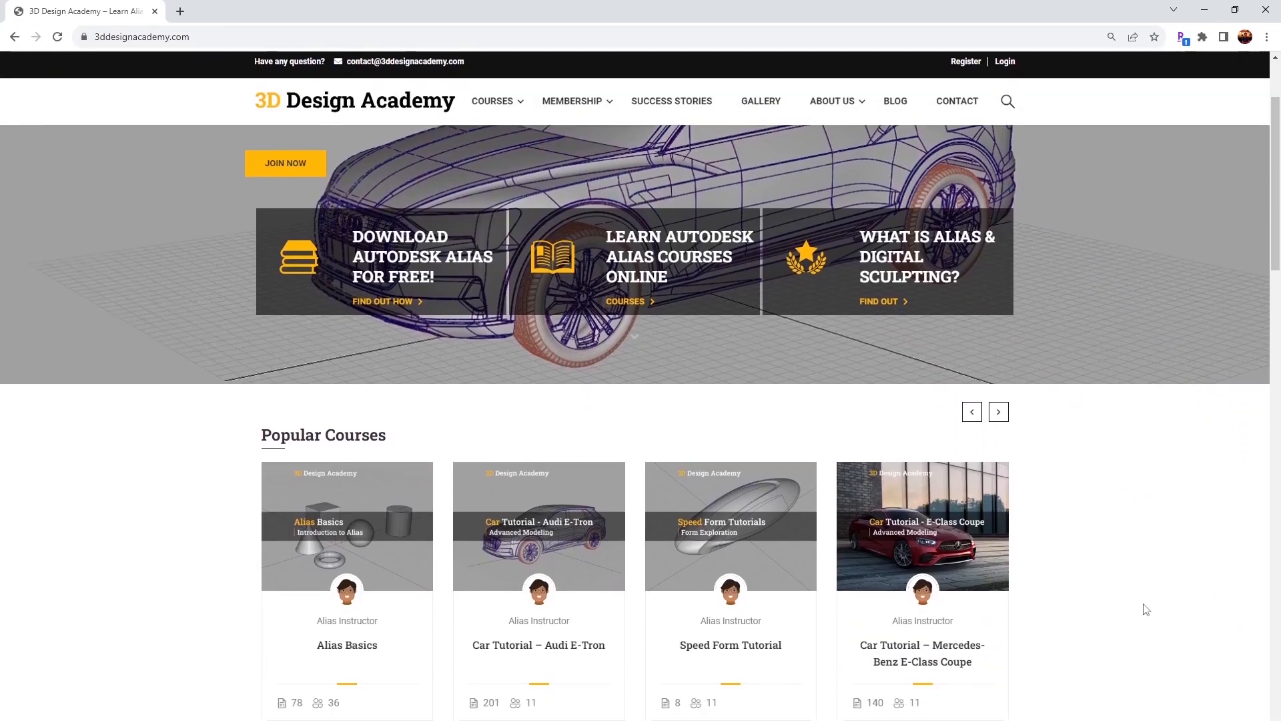
# - Switch to the 3D Design Academy website, browse its popular courses and view the Lamborghini Aventador course's curriculum
pyautogui.scroll(-4, 1145, 609)
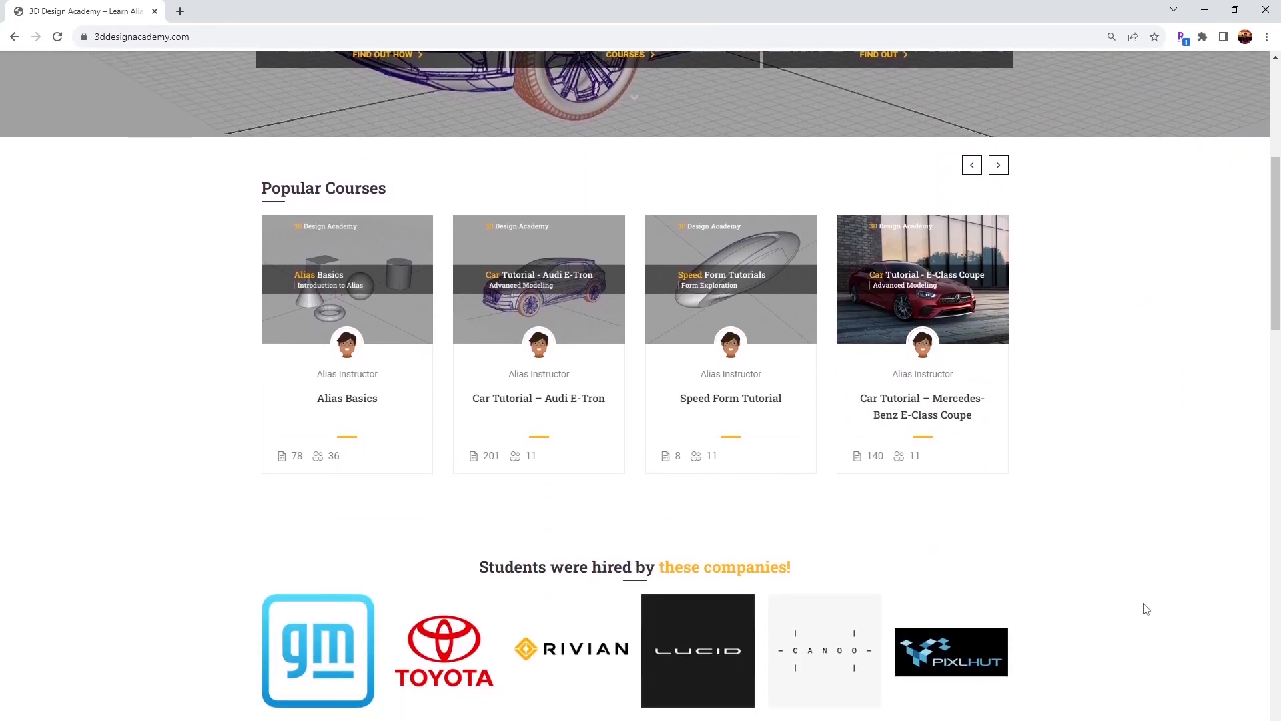
pyautogui.scroll(-2, 1145, 608)
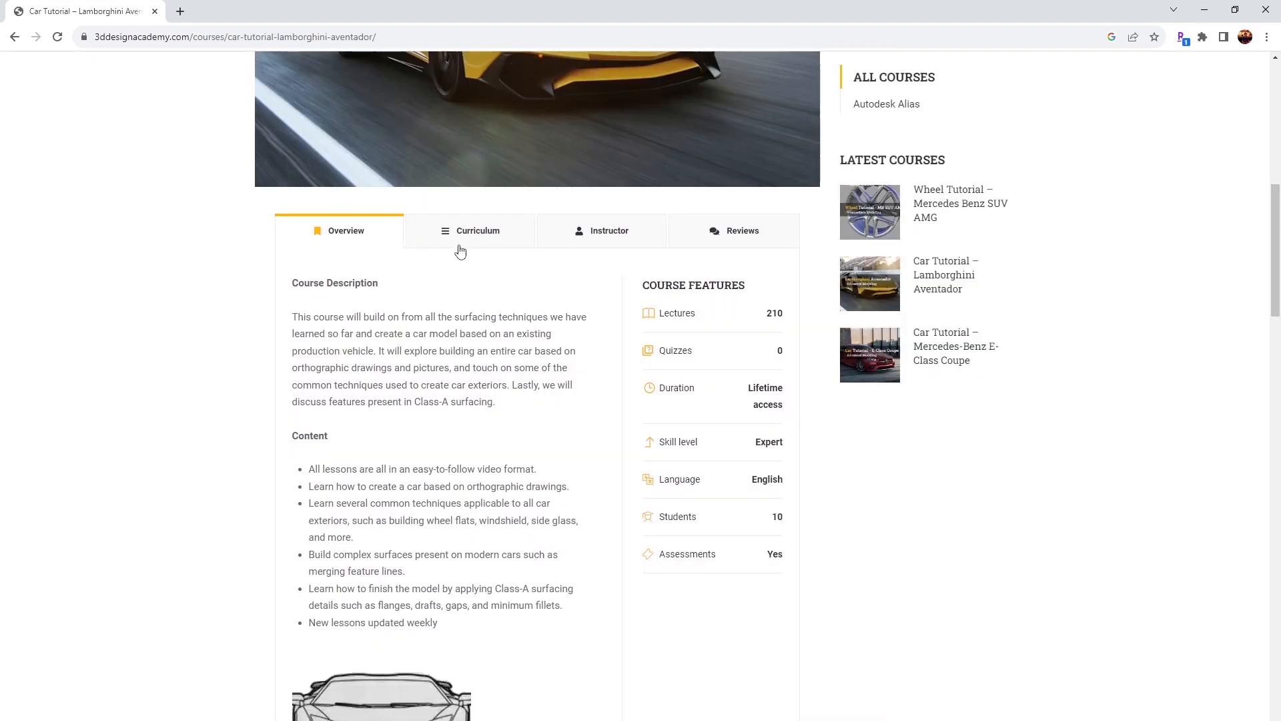
pyautogui.click(460, 250)
pyautogui.scroll(-10, 459, 334)
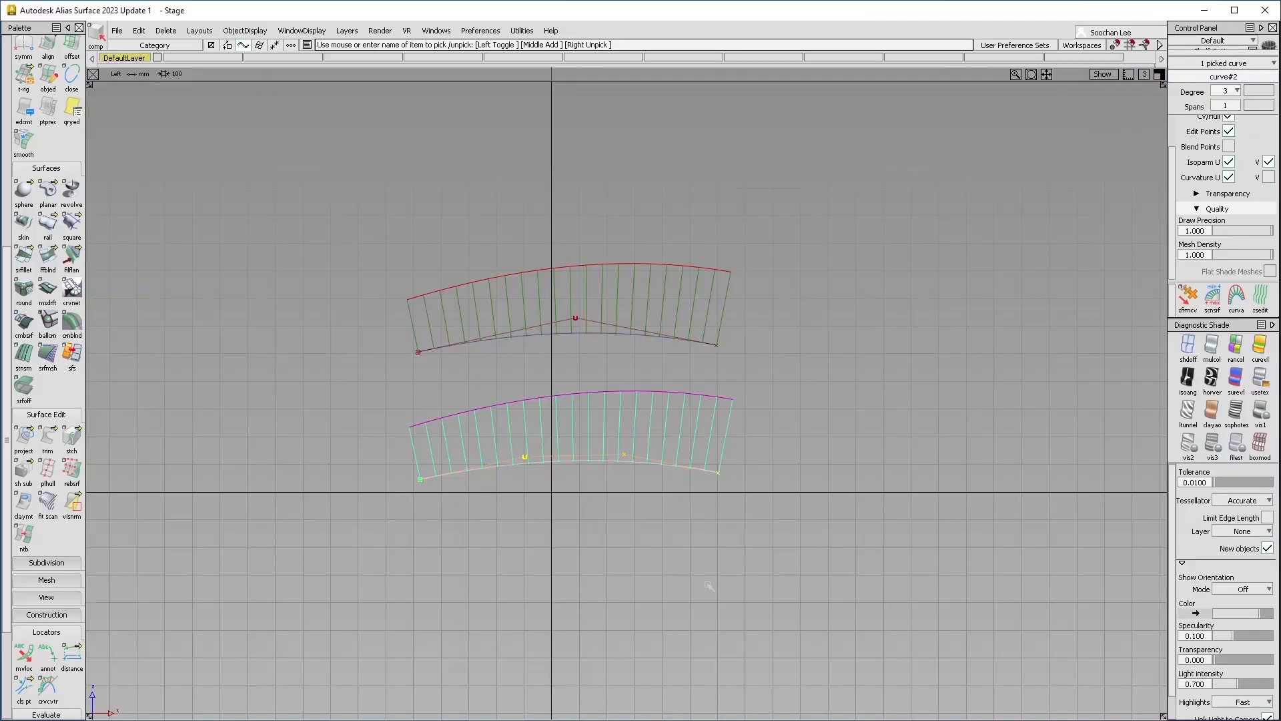
pyautogui.keyDown('ctrl'); pyautogui.keyDown('shift'); pyautogui.moveTo(706, 568); pyautogui.dragTo(696, 439); pyautogui.keyUp('shift'); pyautogui.keyUp('ctrl')
pyautogui.moveTo(534, 389)
pyautogui.keyDown('ctrl'); pyautogui.keyDown('shift'); pyautogui.mouseDown()
pyautogui.moveTo(641, 356)
pyautogui.moveTo(626, 357)
pyautogui.mouseUp(); pyautogui.keyUp('shift'); pyautogui.keyUp('ctrl')
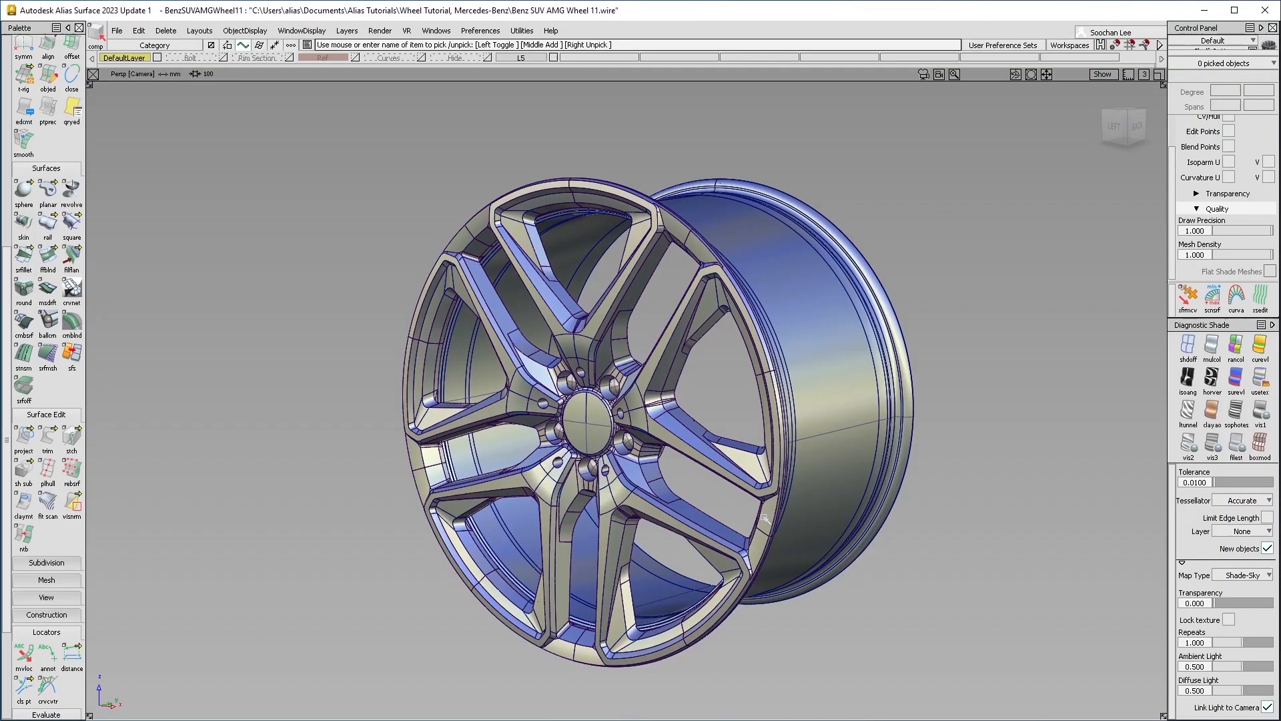
pyautogui.keyDown('alt'); pyautogui.keyDown('shift'); pyautogui.moveTo(663, 493); pyautogui.dragTo(721, 499); pyautogui.keyUp('shift'); pyautogui.keyUp('alt')
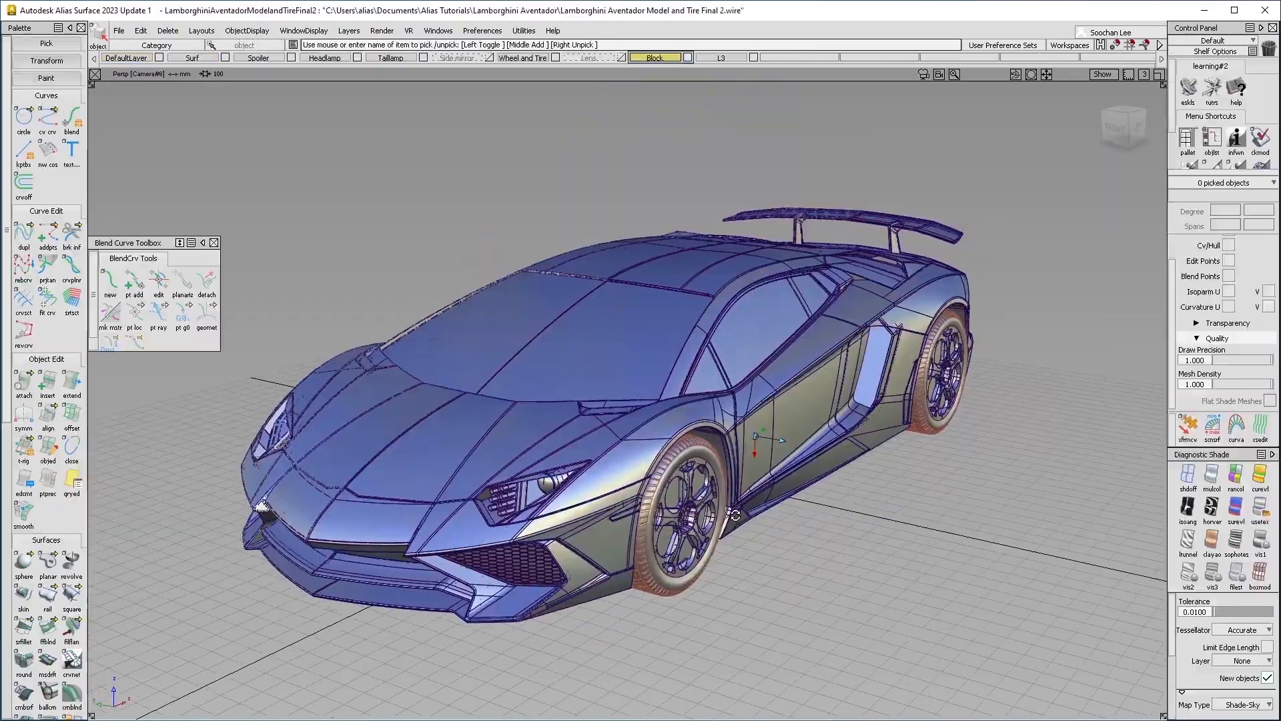
pyautogui.keyDown('alt'); pyautogui.keyDown('shift'); pyautogui.moveTo(735, 514); pyautogui.dragTo(690, 490); pyautogui.keyUp('shift'); pyautogui.keyUp('alt')
pyautogui.keyDown('alt'); pyautogui.keyDown('shift'); pyautogui.moveTo(648, 508); pyautogui.dragTo(667, 434); pyautogui.keyUp('shift'); pyautogui.keyUp('alt')
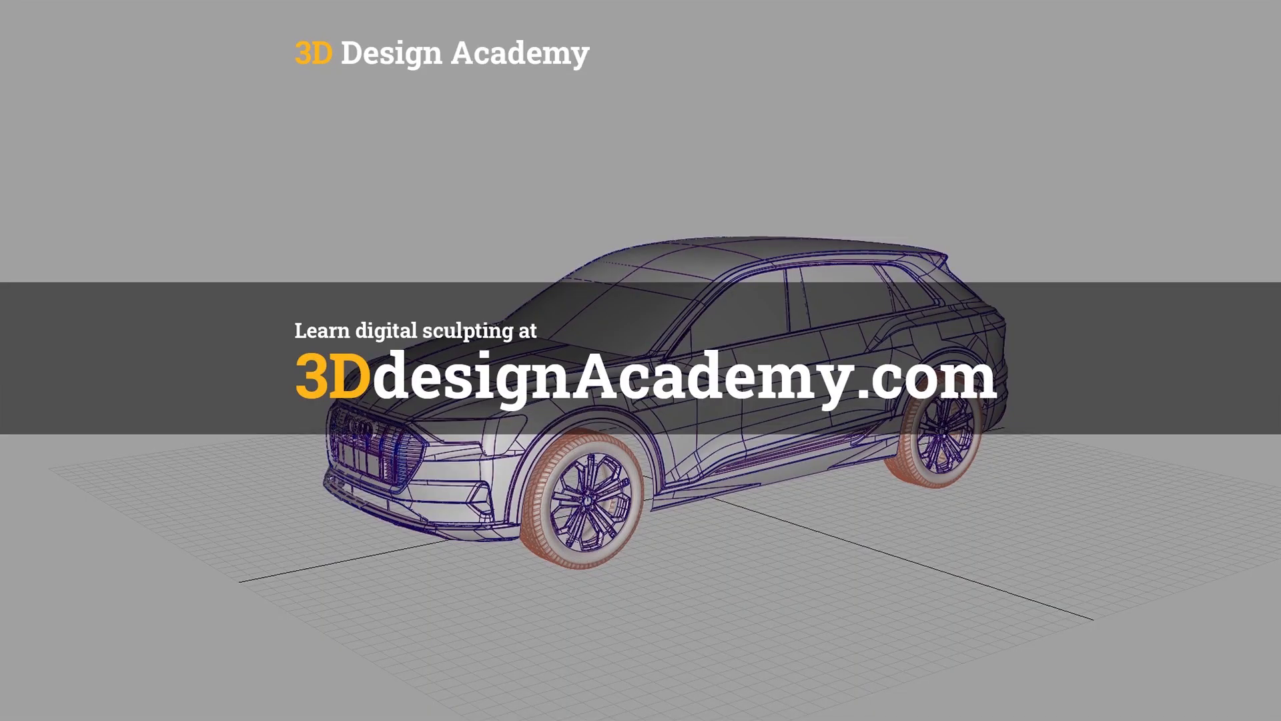